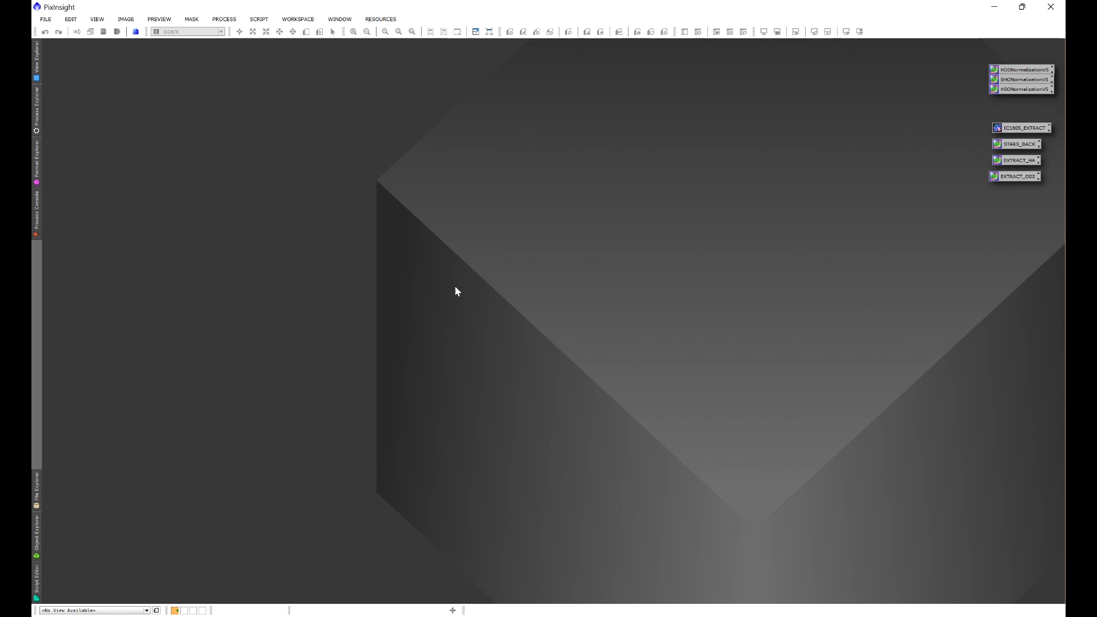
Open all three RGB master lights from C:\WBPP\IC5070 PROJECT\RGB MASTER\master
left_click(46, 20)
left_click(53, 32)
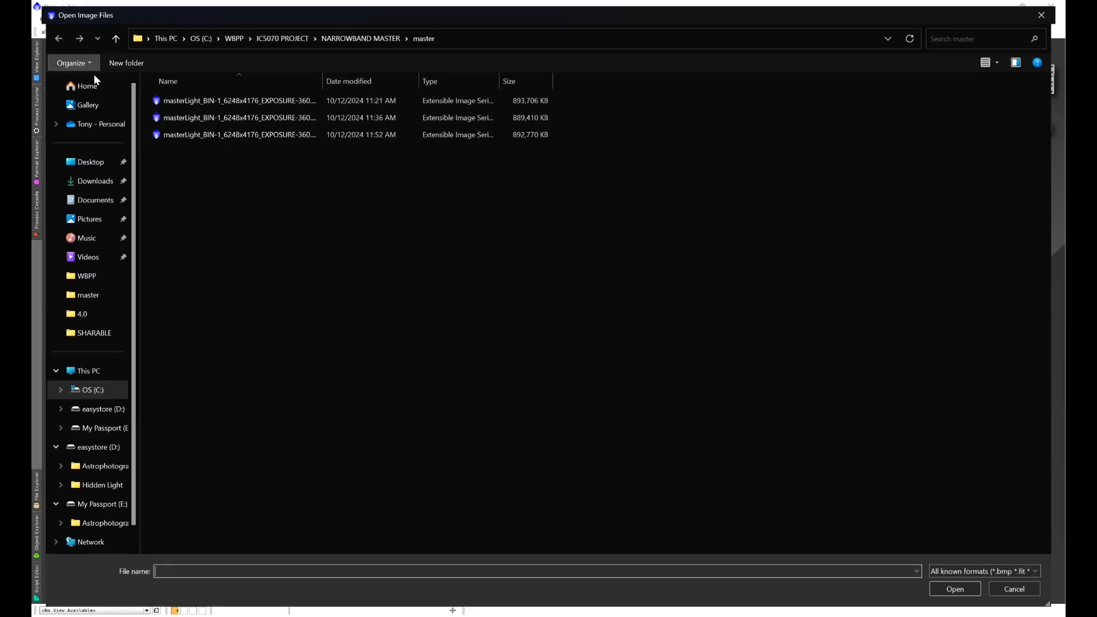
left_click(76, 372)
double_click(178, 106)
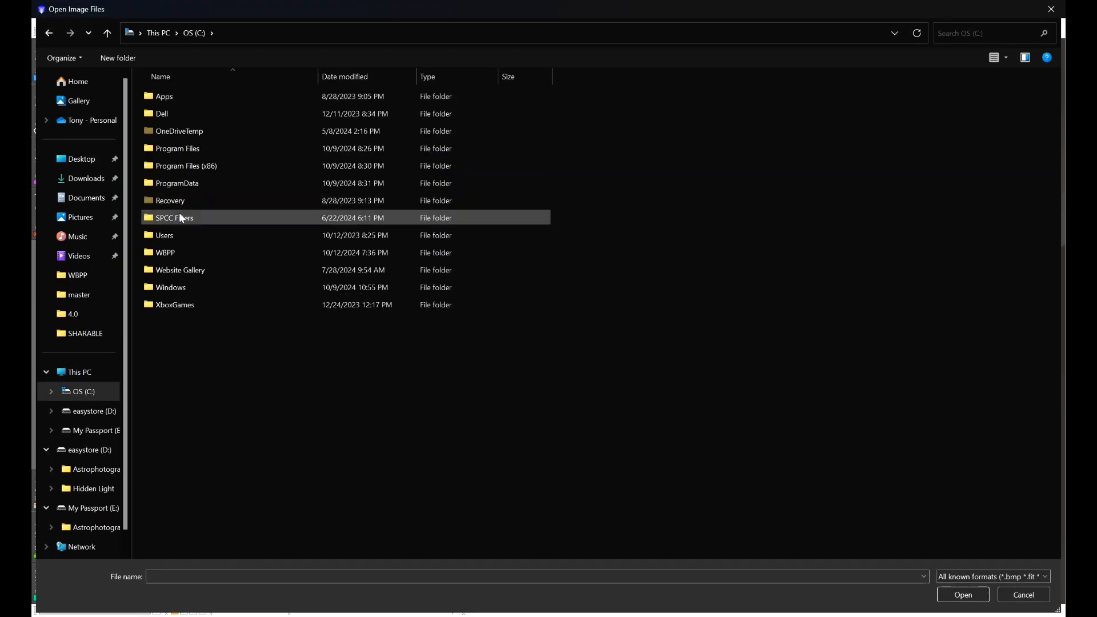
double_click(148, 259)
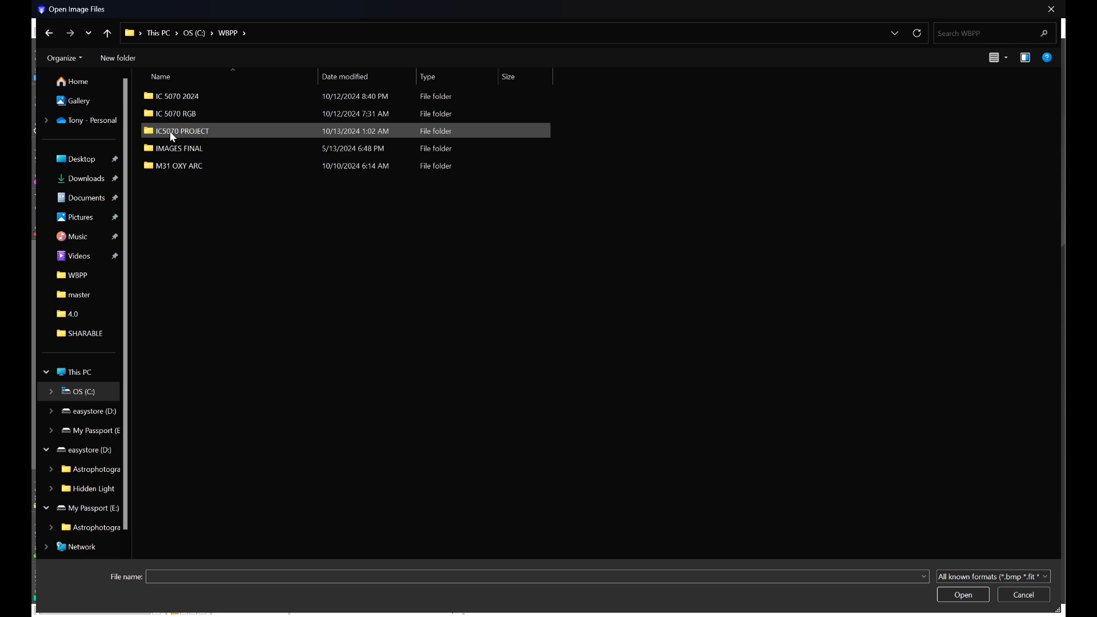
double_click(170, 132)
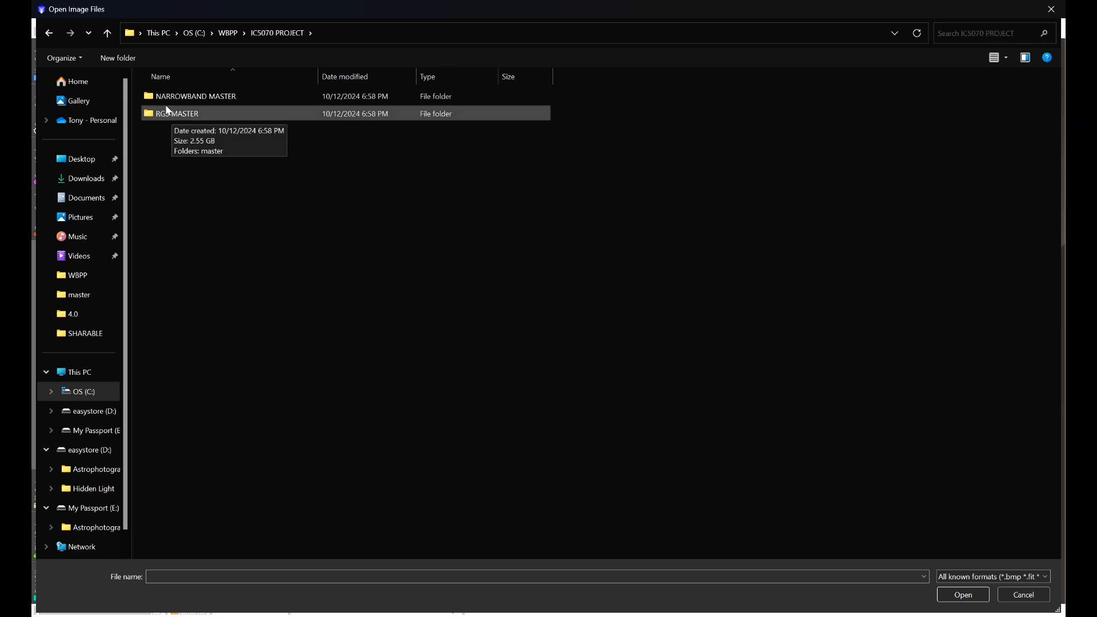
double_click(170, 113)
double_click(168, 101)
key("ctrl+a")
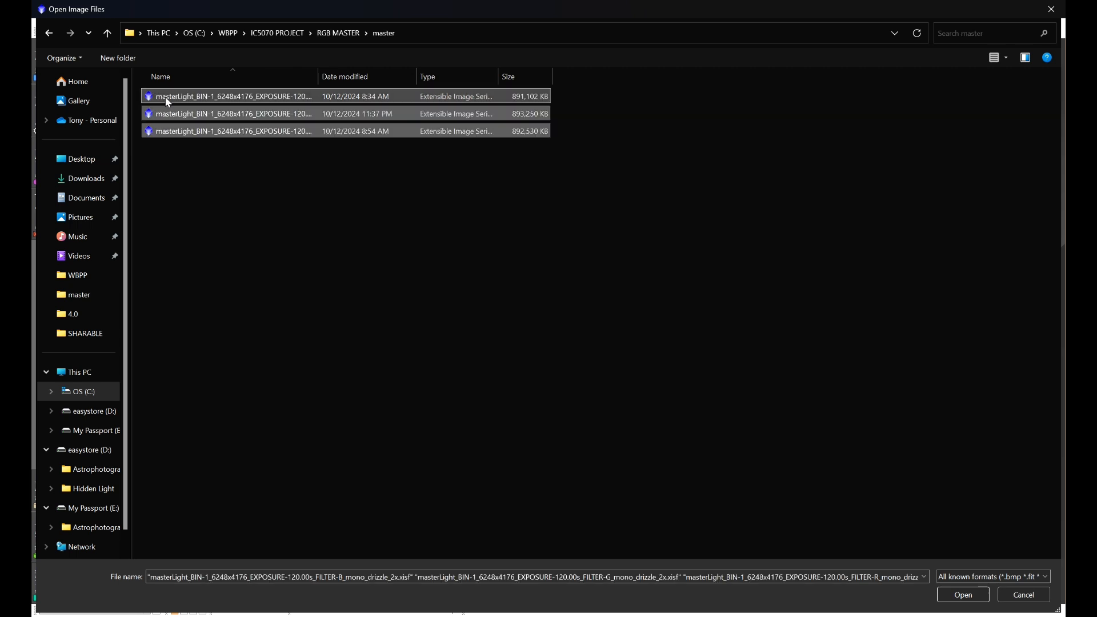
left_click(963, 594)
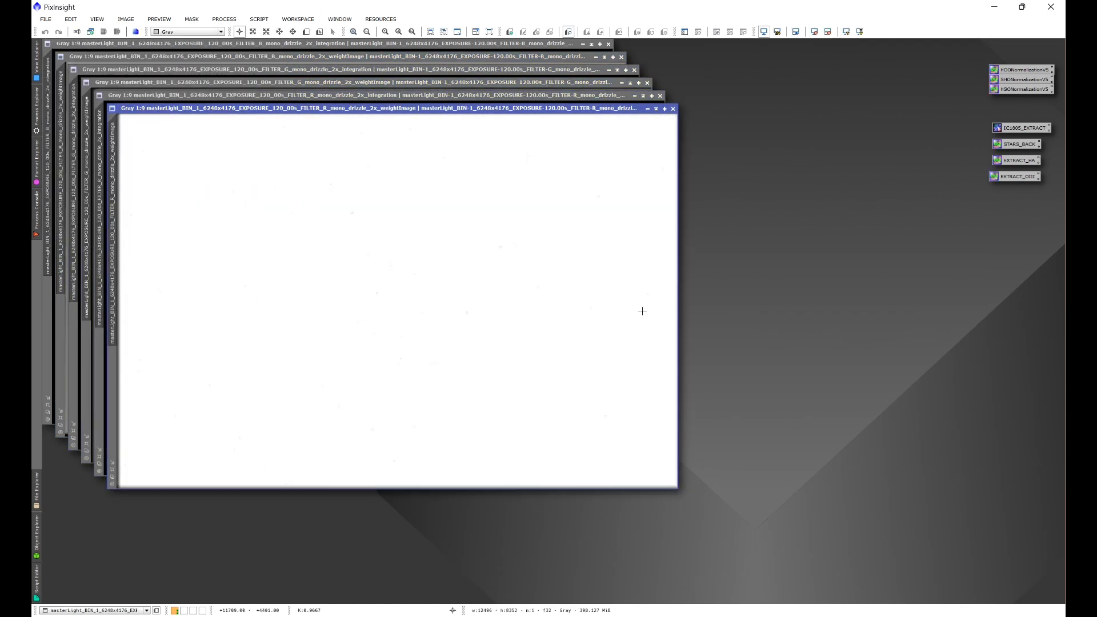
Close the drizzle weight images of the R, G and B masters, keeping the three integration images
left_click(673, 109)
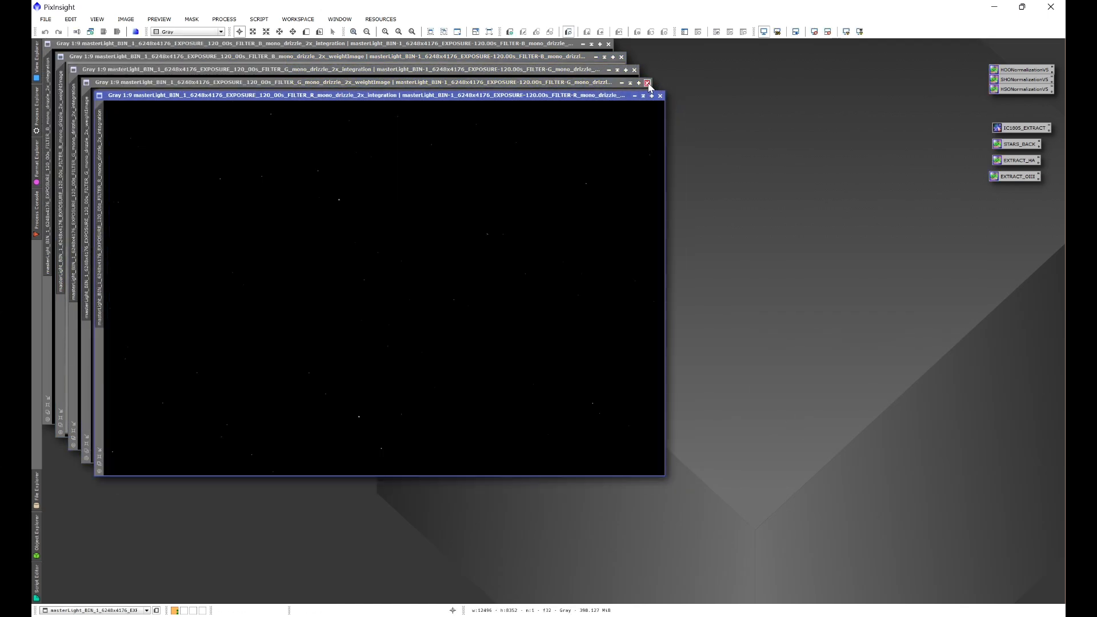
left_click(648, 83)
left_click(621, 57)
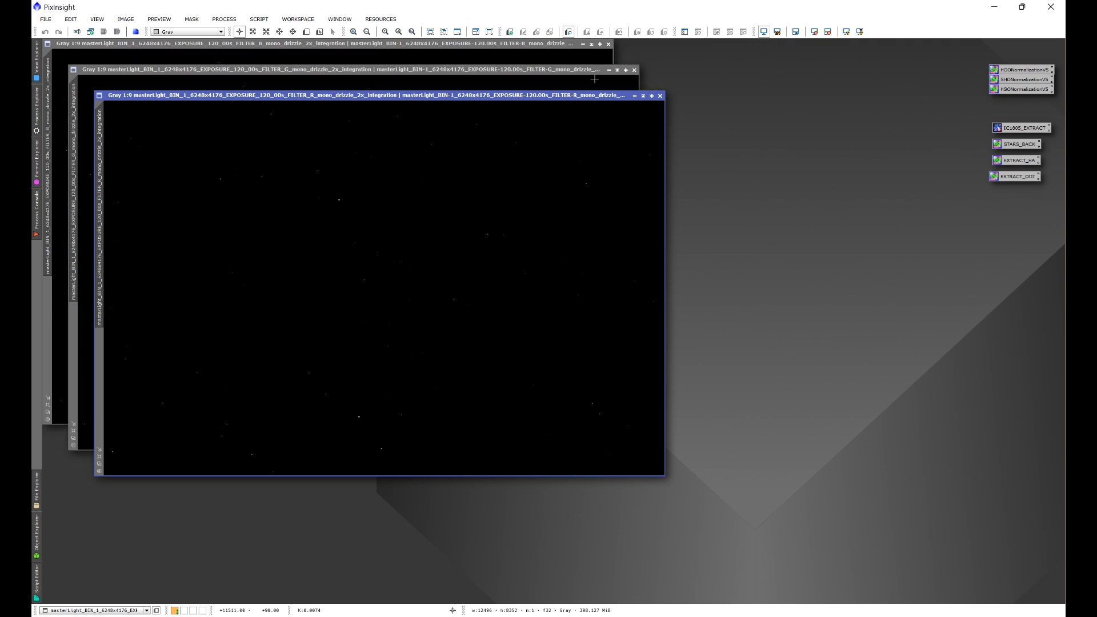
Iconize the B, G and R integration images and stack their icons in one column in that order
left_click(583, 44)
left_click_drag(405, 242, 128, 51)
left_click(609, 70)
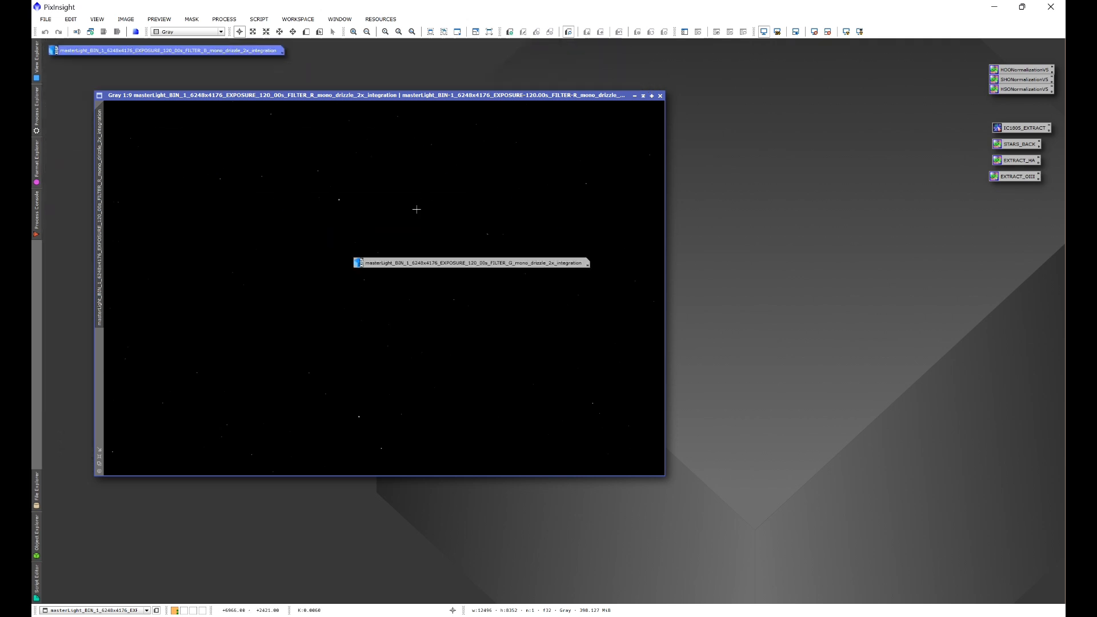
left_click_drag(422, 263, 115, 67)
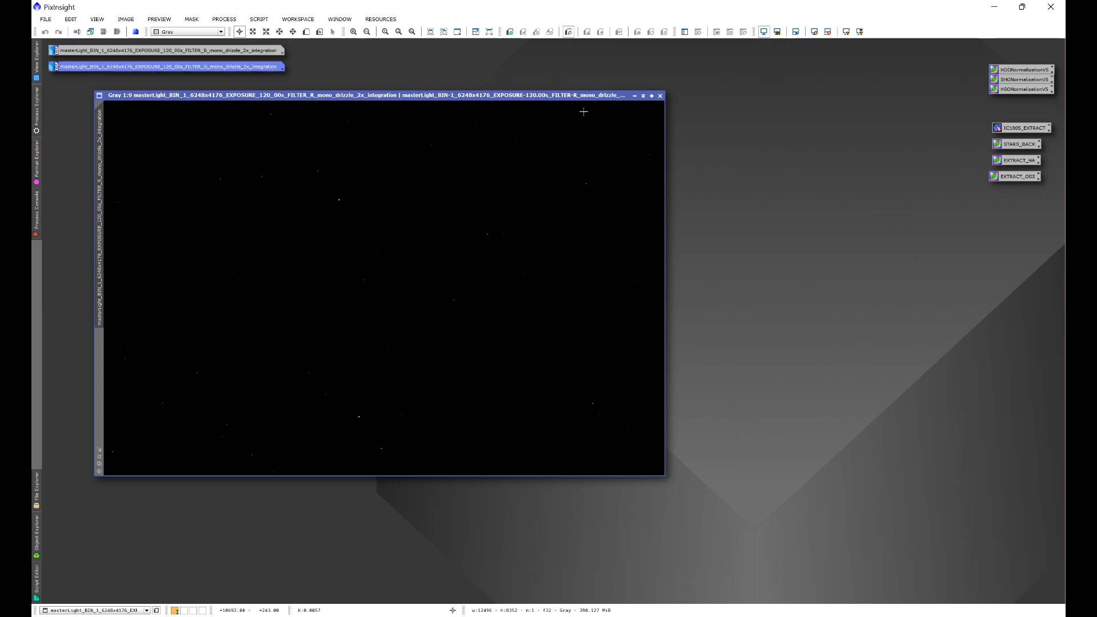
left_click(634, 95)
left_click_drag(478, 289, 145, 83)
Open all three narrowband master lights from C:\WBPP\IC5070 PROJECT\NARROWBAND MASTER\master
left_click(49, 20)
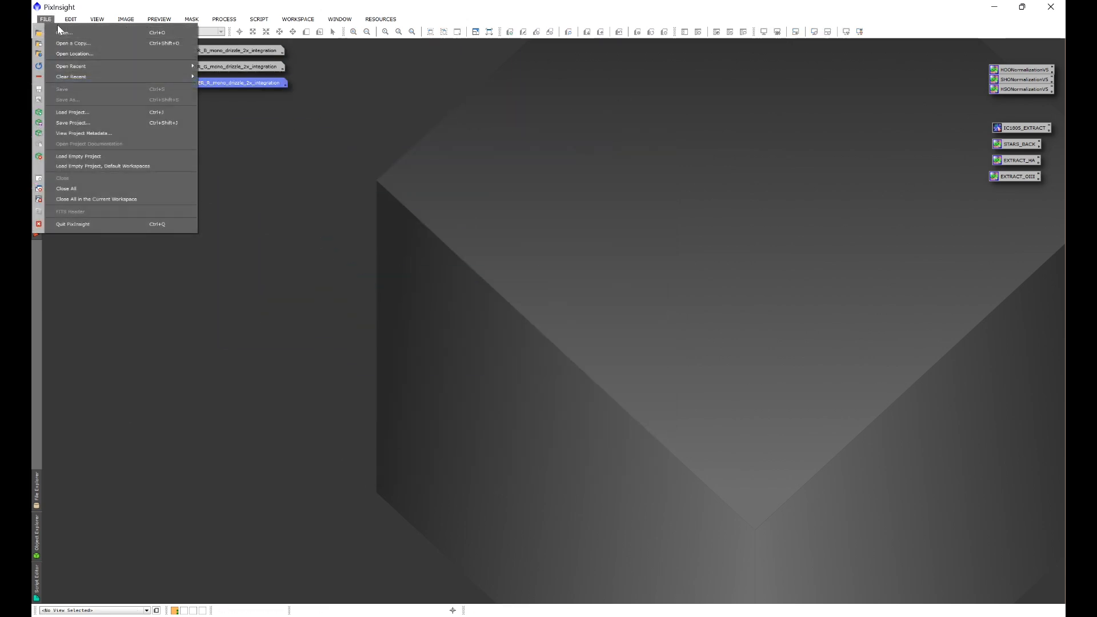
left_click(64, 33)
left_click(70, 372)
double_click(192, 100)
double_click(152, 252)
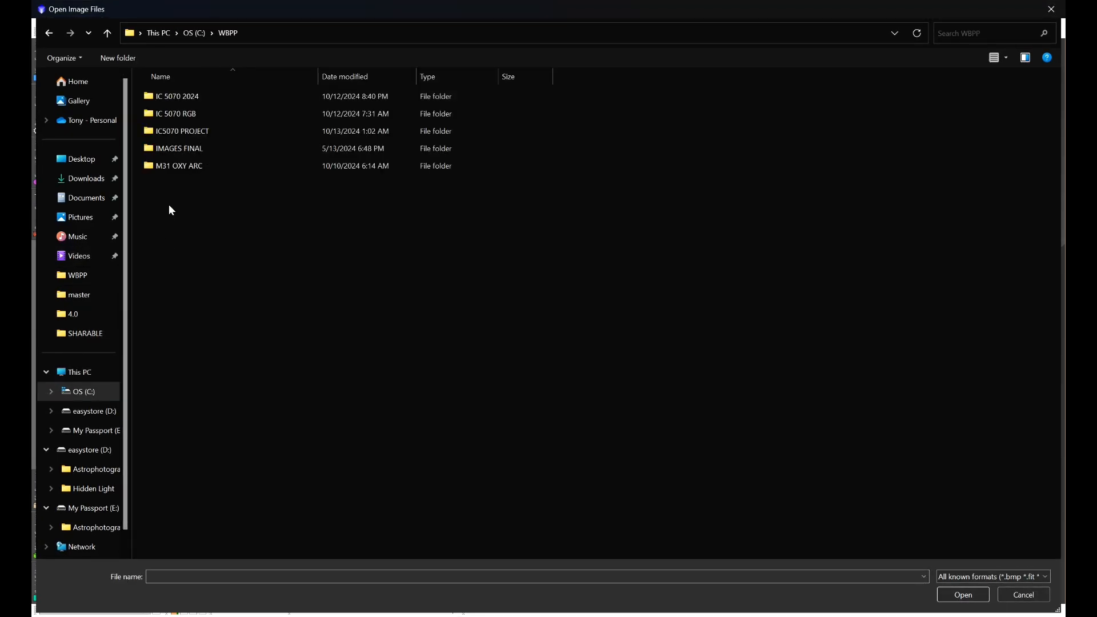
double_click(161, 132)
double_click(160, 97)
left_click(162, 99)
double_click(160, 98)
key("ctrl+a")
left_click(958, 595)
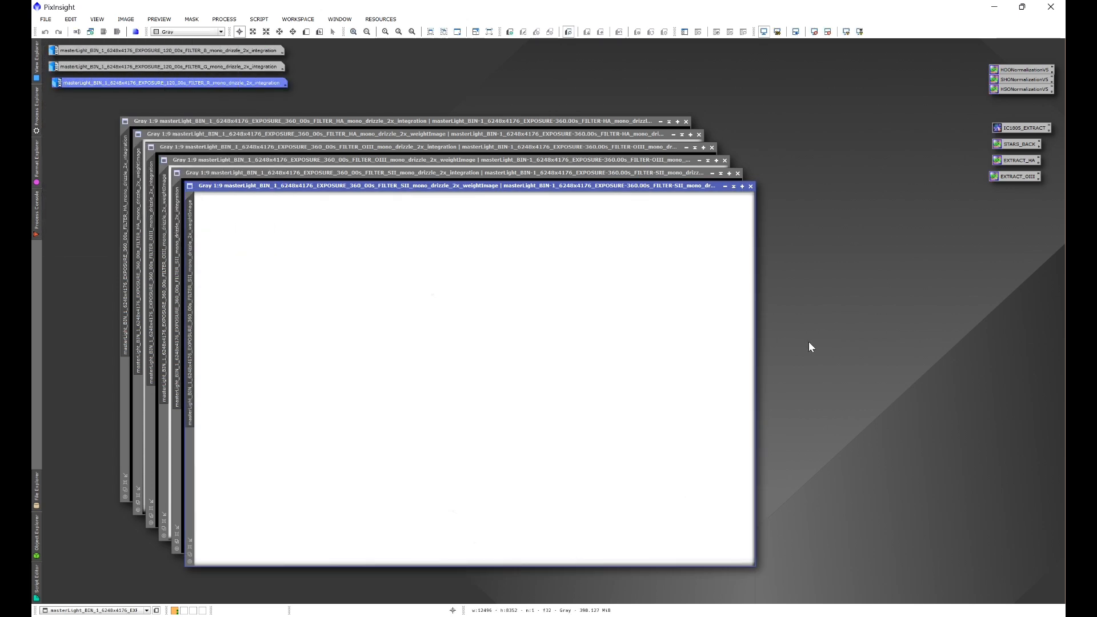
Close the drizzle weight images of the HA, OIII and SII masters, keeping the three integration images
left_click(698, 134)
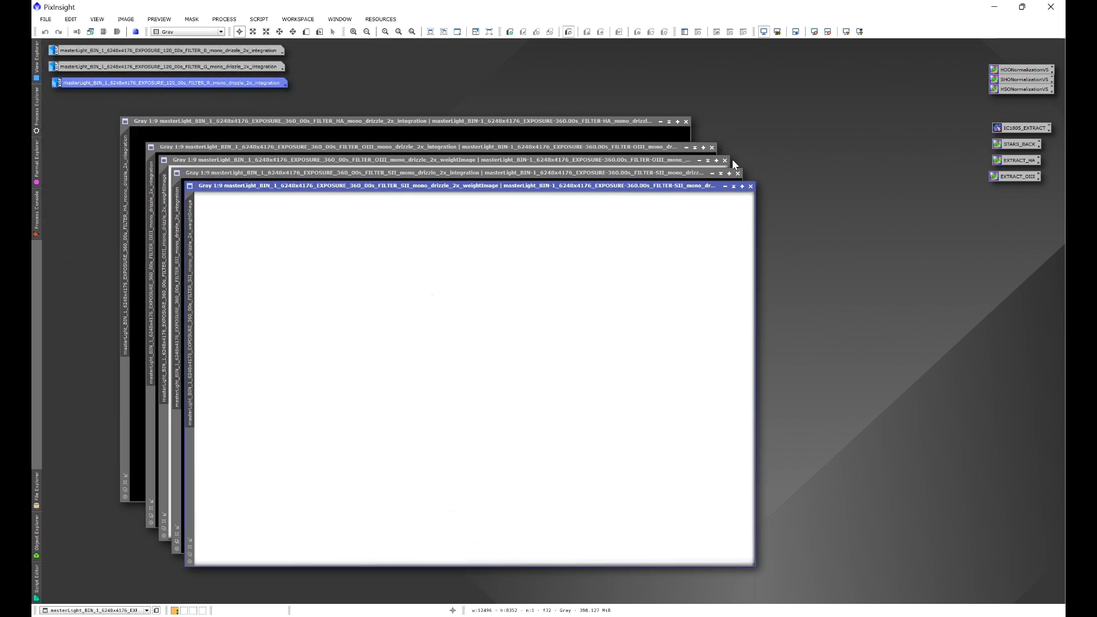
left_click(724, 160)
left_click(752, 187)
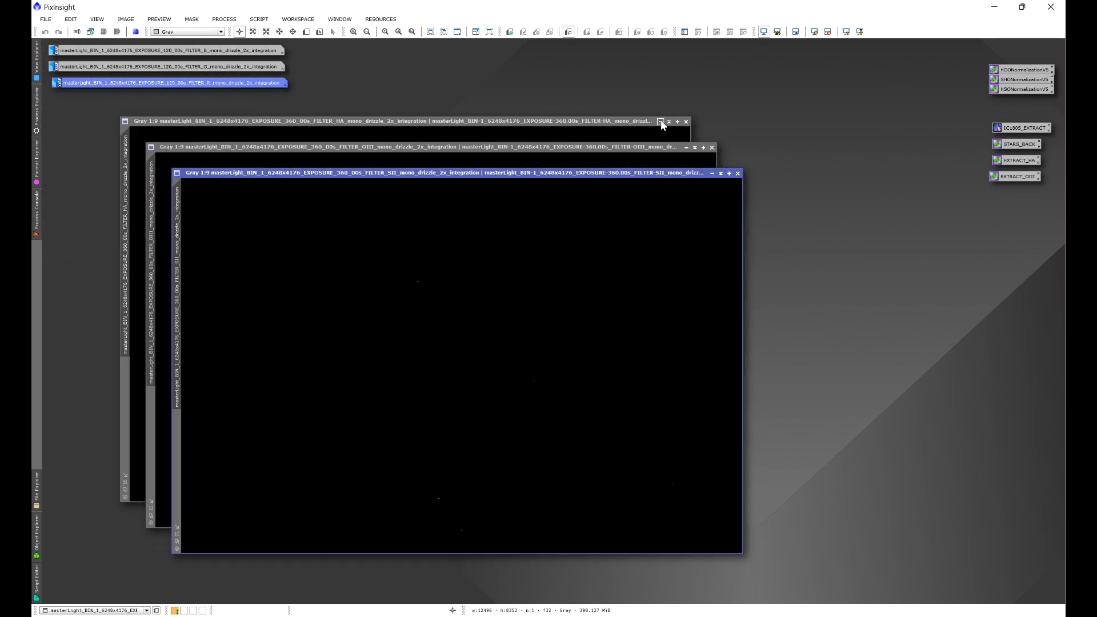
Iconize the HA, OIII and SII integration images and stack their icons in a second column beside the RGB ones
left_click(660, 121)
left_click_drag(497, 319, 413, 58)
left_click(686, 147)
left_click_drag(507, 343, 395, 73)
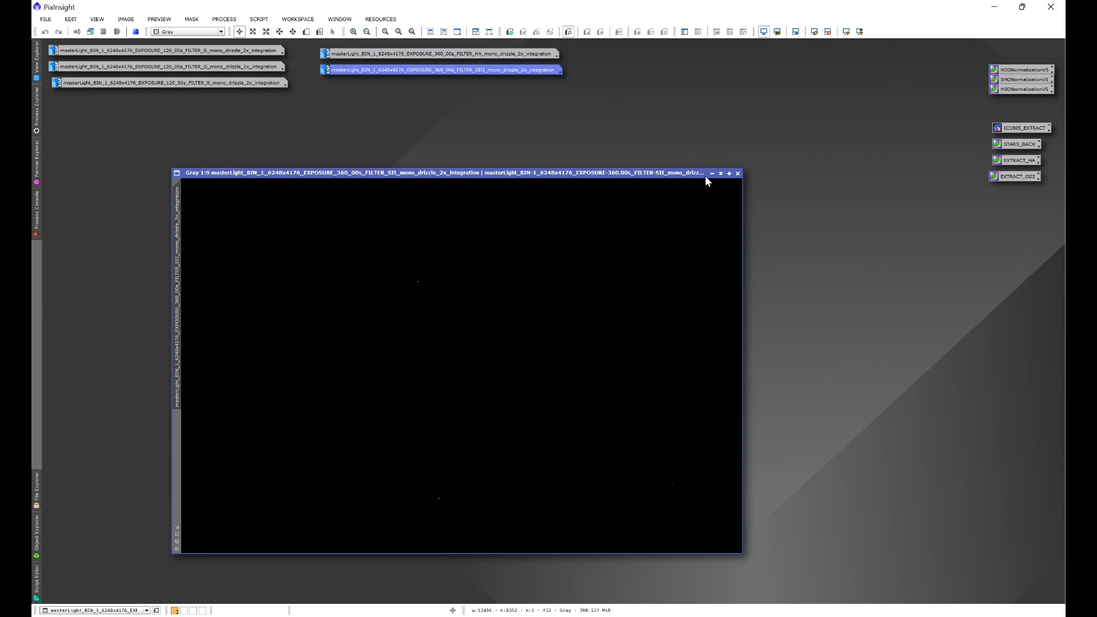
left_click(711, 174)
left_click_drag(502, 348, 378, 91)
Open the ScreenTransferFunction process and auto-stretch the blue-filter master's display, iconizing the image again
left_click(224, 19)
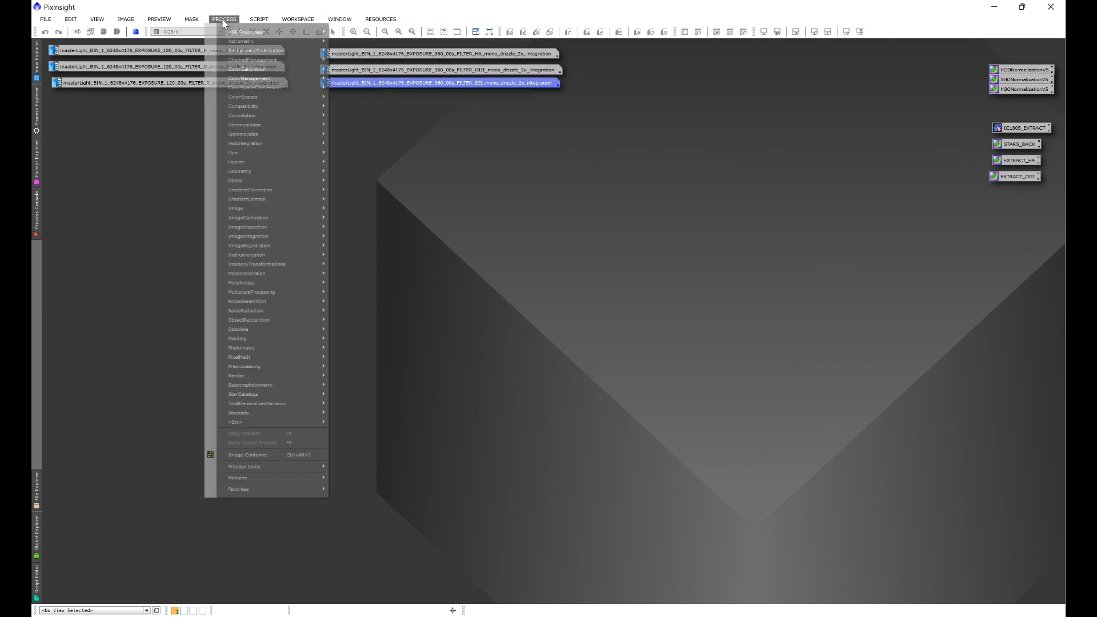
mouse_move(237, 33)
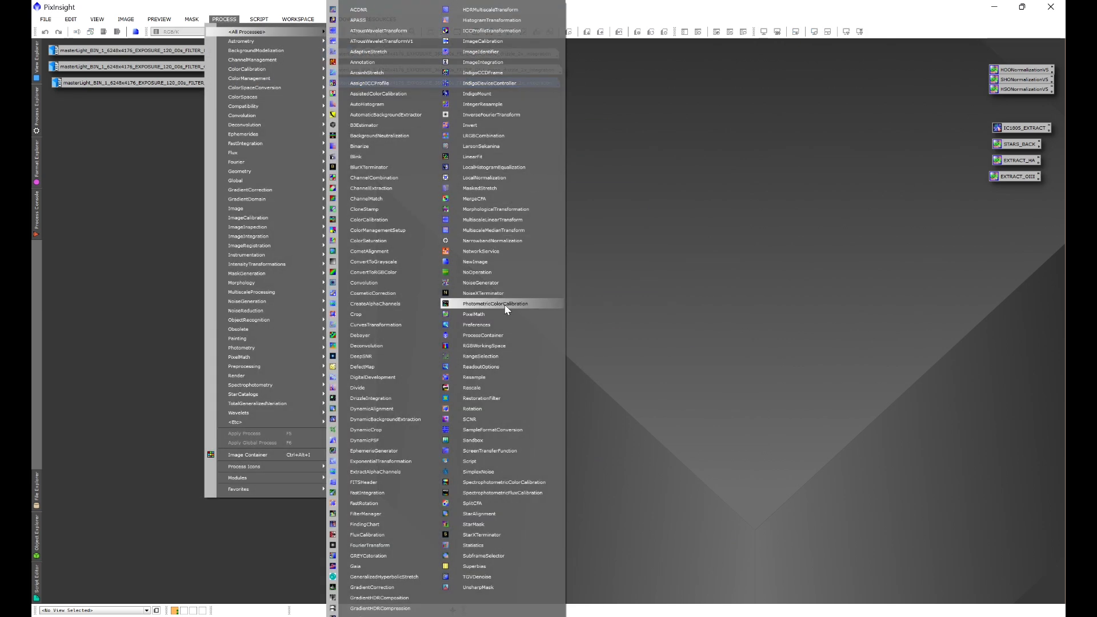
left_click(482, 452)
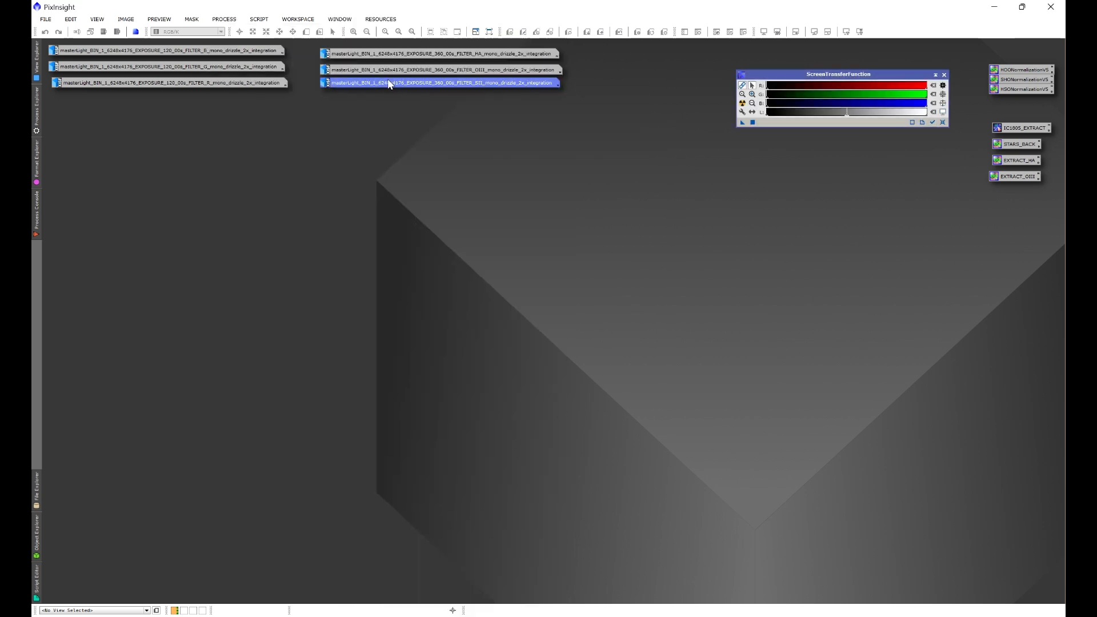
double_click(255, 51)
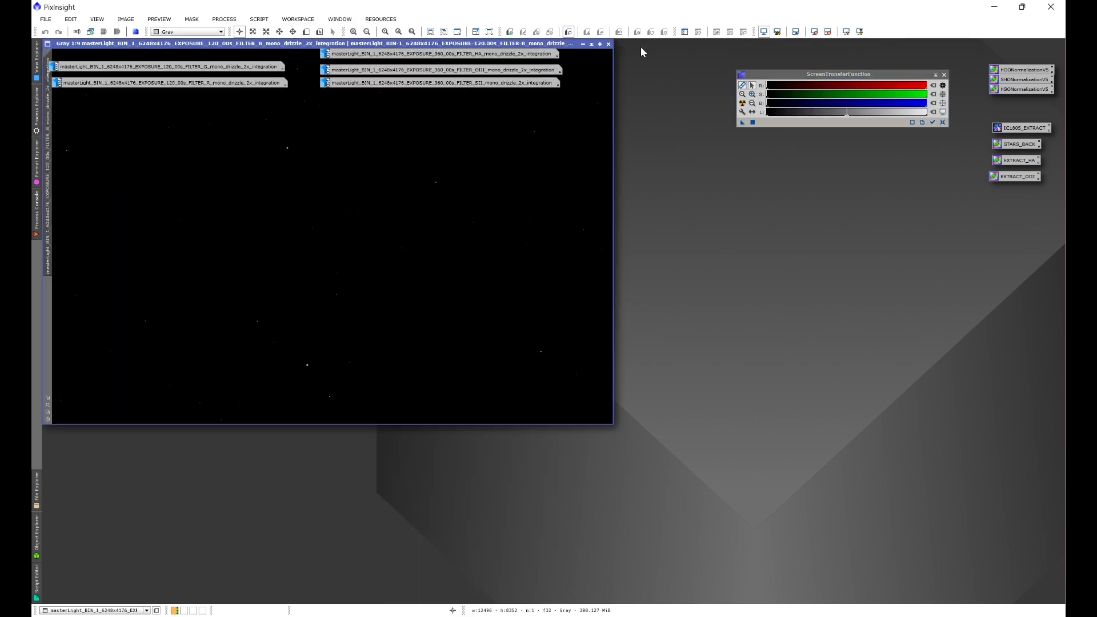
left_click_drag(574, 43, 609, 126)
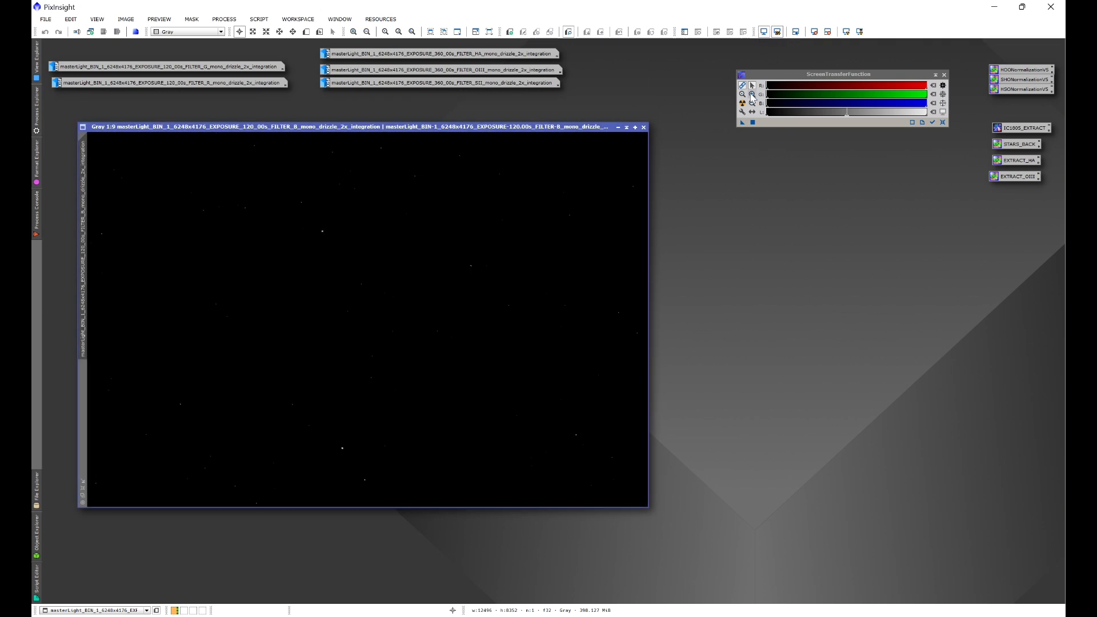
left_click(743, 103)
left_click(618, 127)
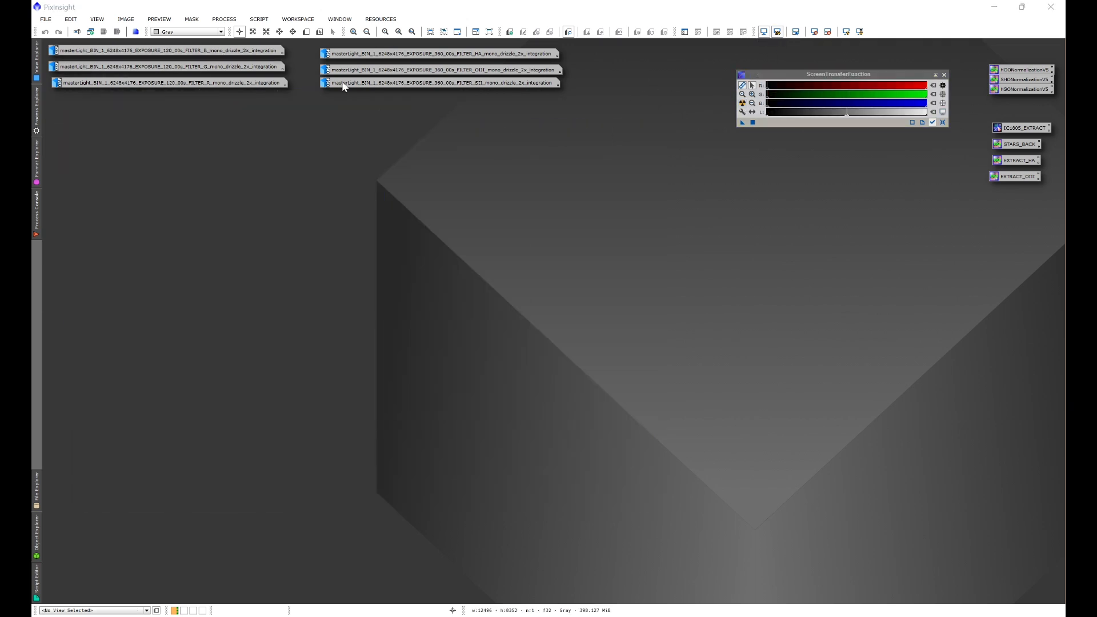
Restore the green-filter master, move its window below the icons and auto-stretch its display
left_click(255, 66)
double_click(255, 66)
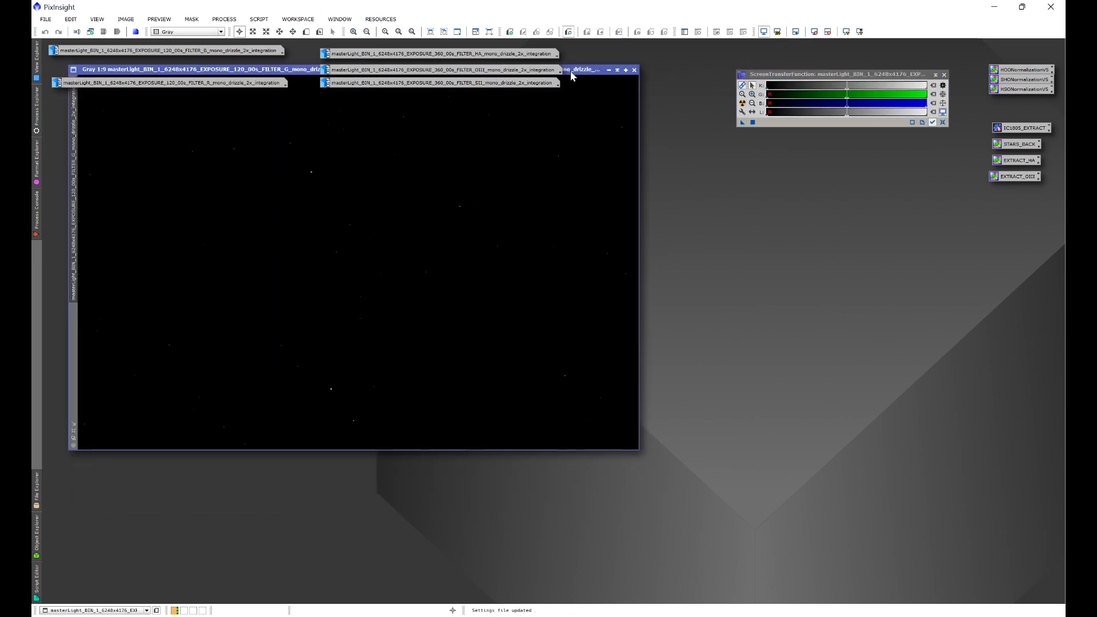
left_click_drag(570, 70, 568, 125)
left_click(777, 32)
Restore the HA, OIII and SII masters one by one and auto-stretch each display with ScreenTransferFunction
double_click(440, 53)
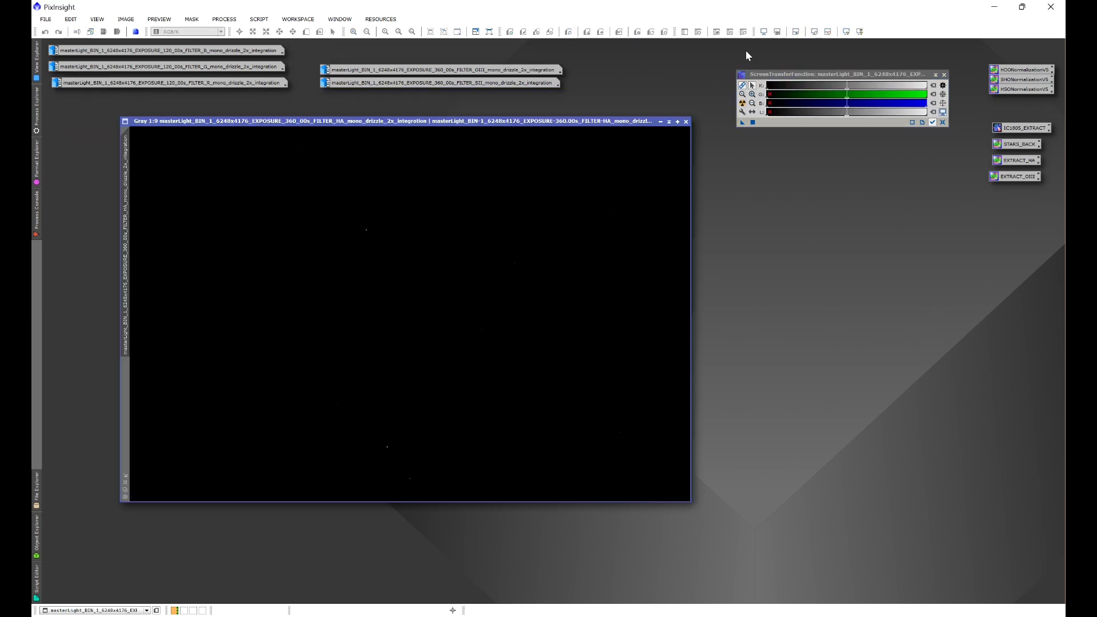
left_click(742, 103)
left_click(778, 32)
double_click(440, 70)
left_click(743, 103)
left_click(778, 32)
double_click(440, 83)
left_click(743, 102)
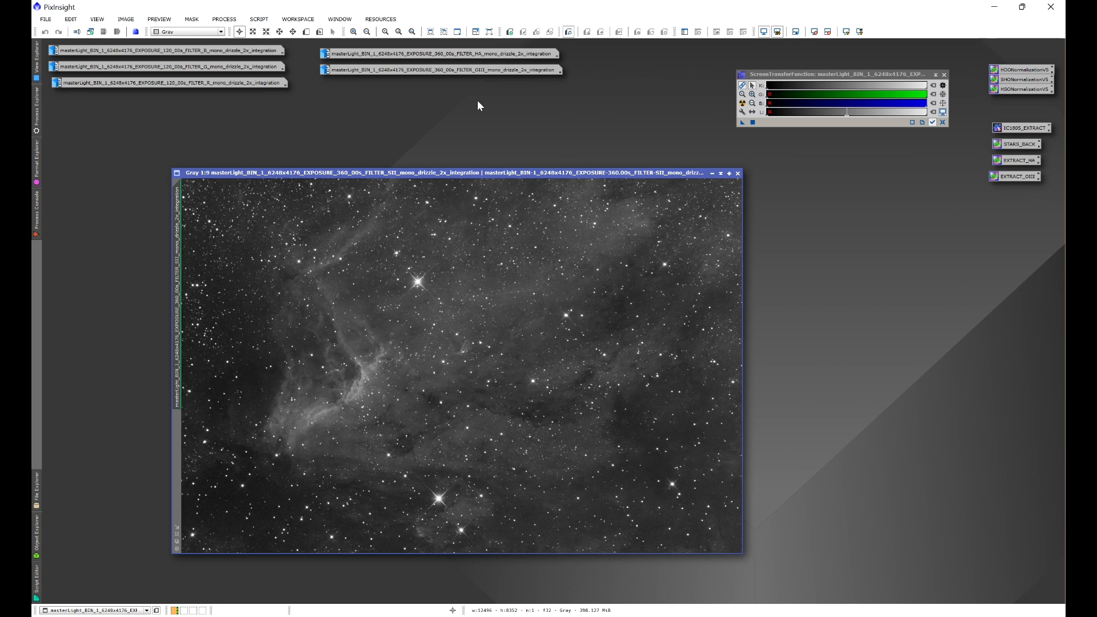
Review the stretched SII, OIII, HA, R, G and B masters one at a time, iconizing each after viewing
left_click(712, 172)
double_click(502, 70)
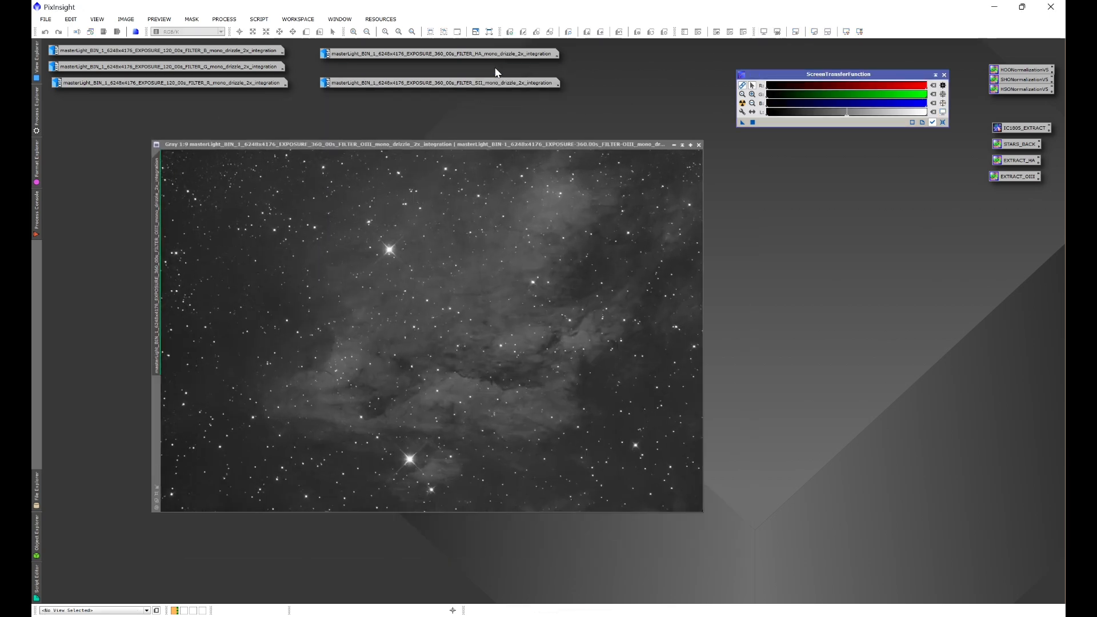
left_click(686, 148)
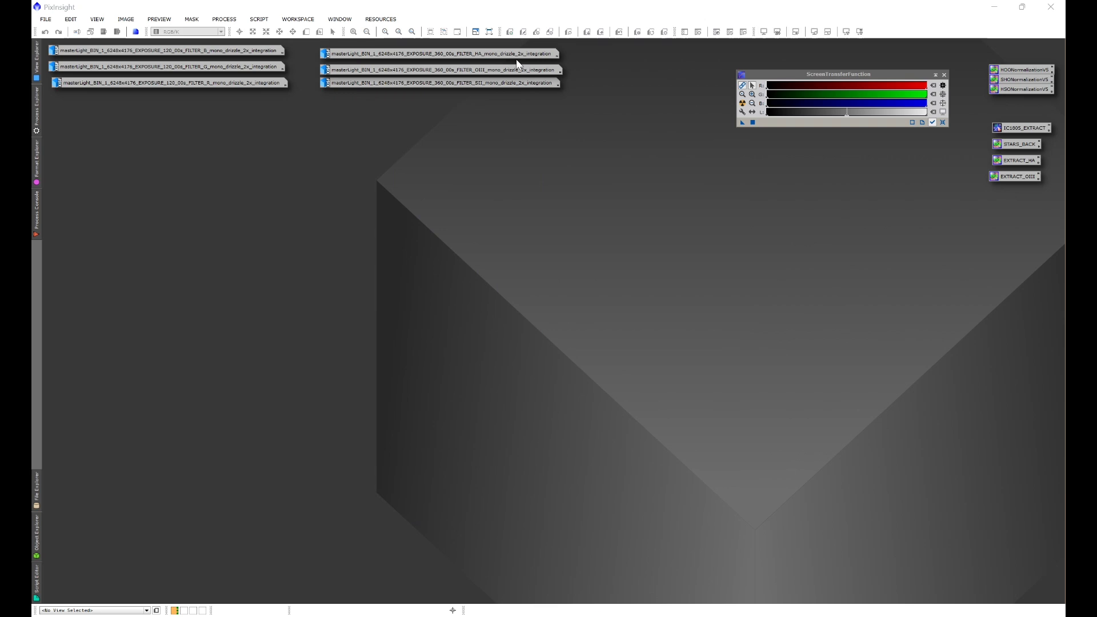
double_click(506, 55)
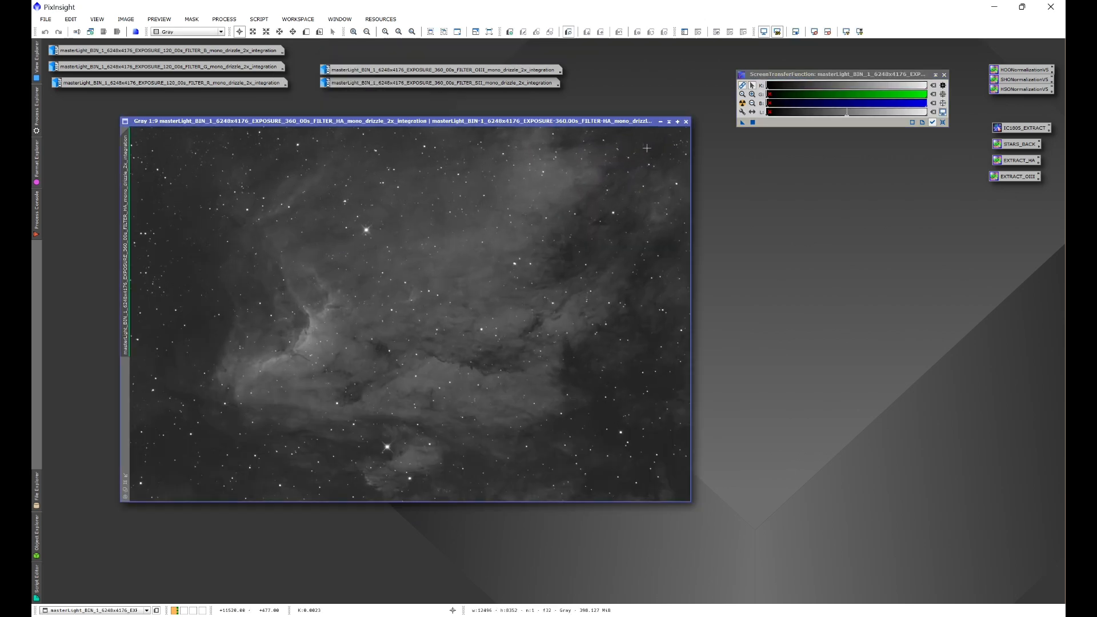
left_click(660, 121)
double_click(241, 82)
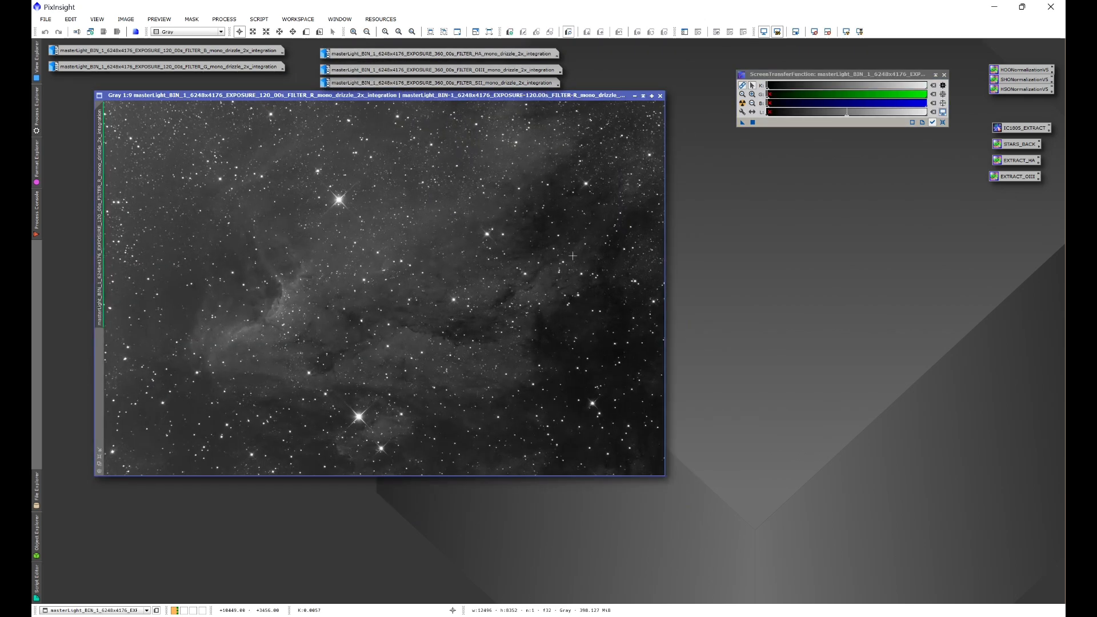
left_click(633, 95)
double_click(257, 64)
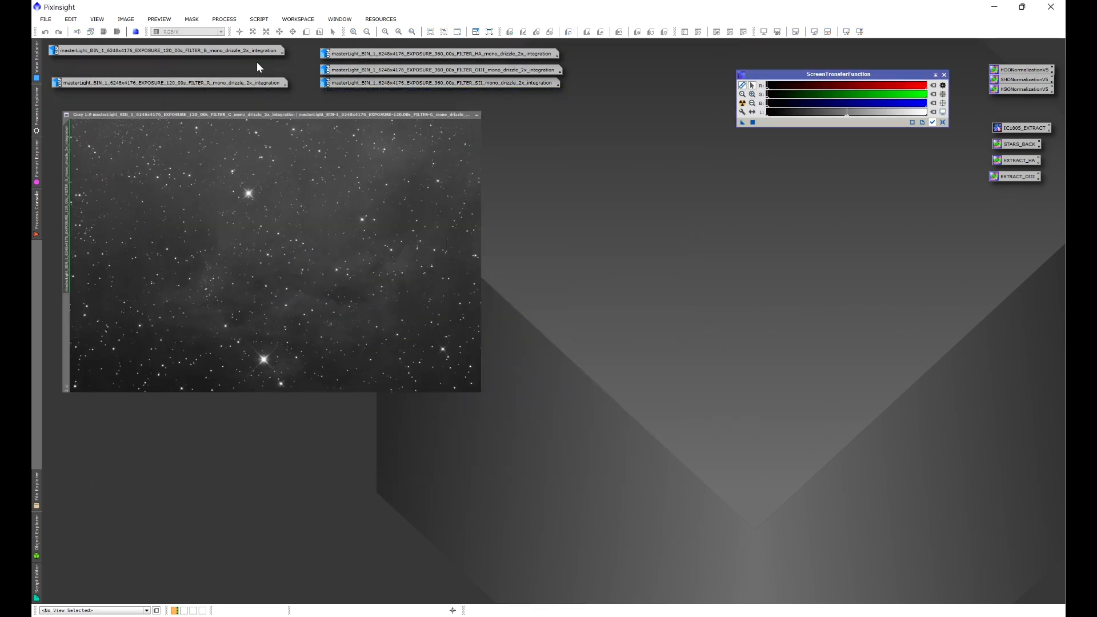
left_click(607, 131)
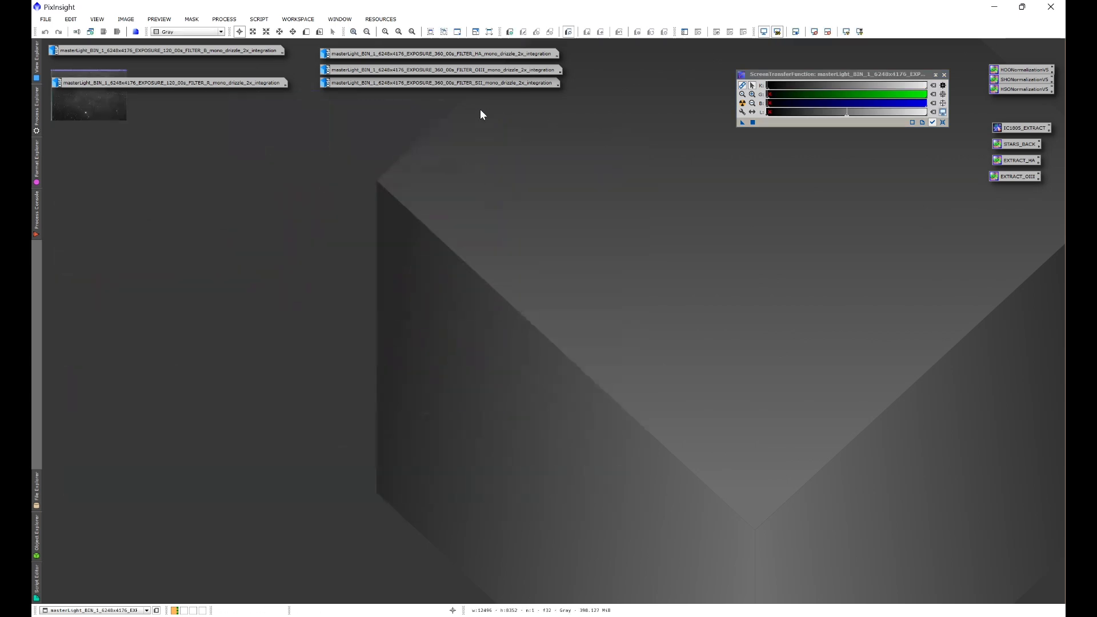
double_click(166, 51)
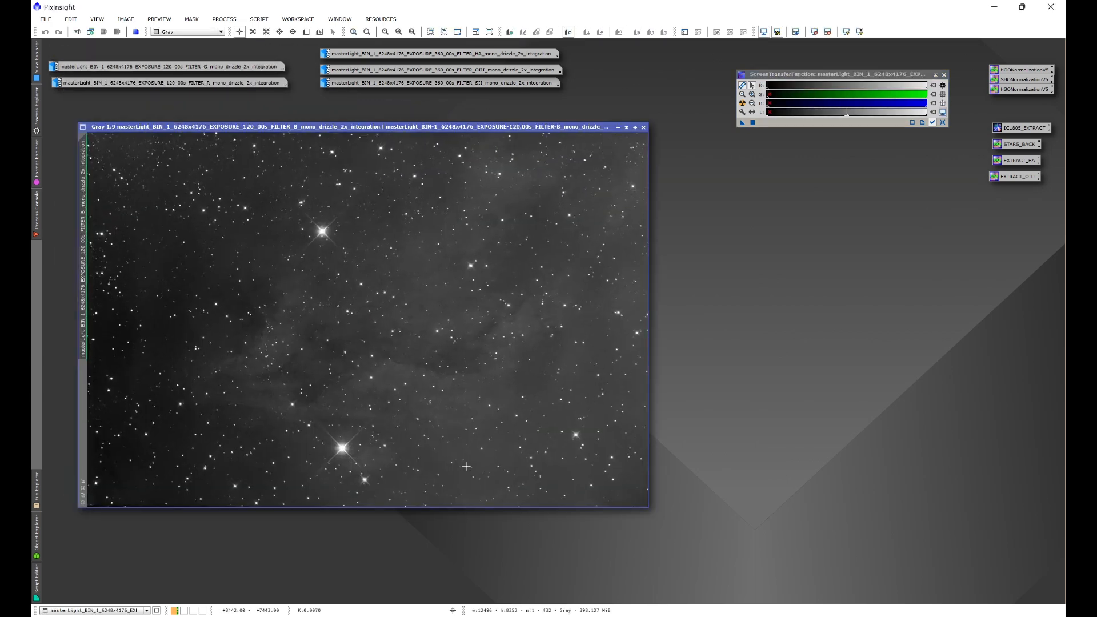
left_click(618, 127)
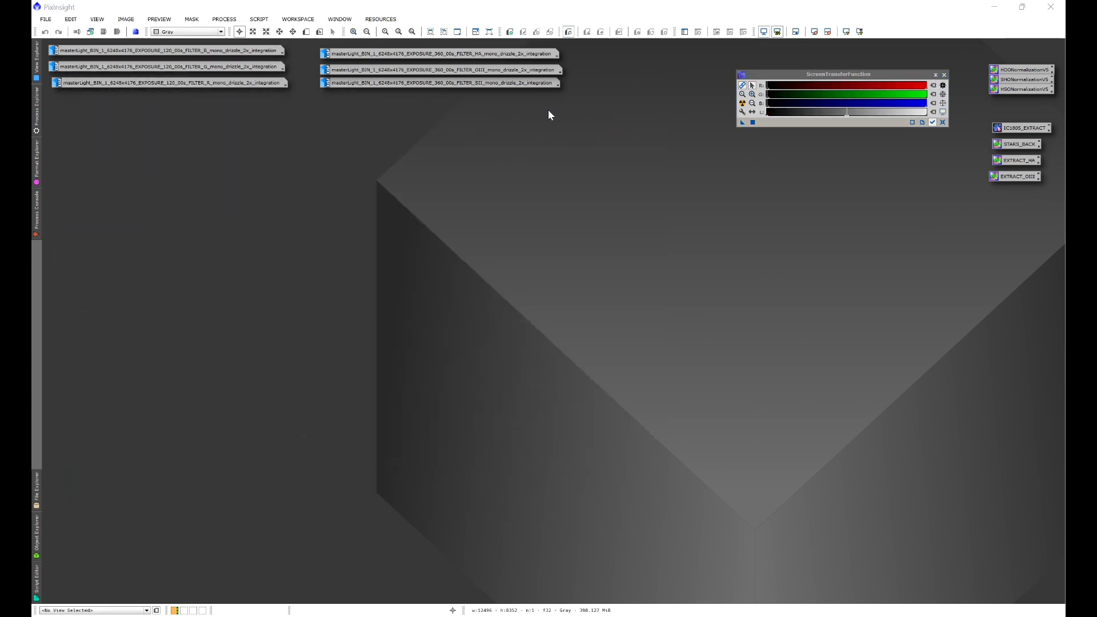
Restore the SII master and place its window below the two columns of image icons
double_click(471, 83)
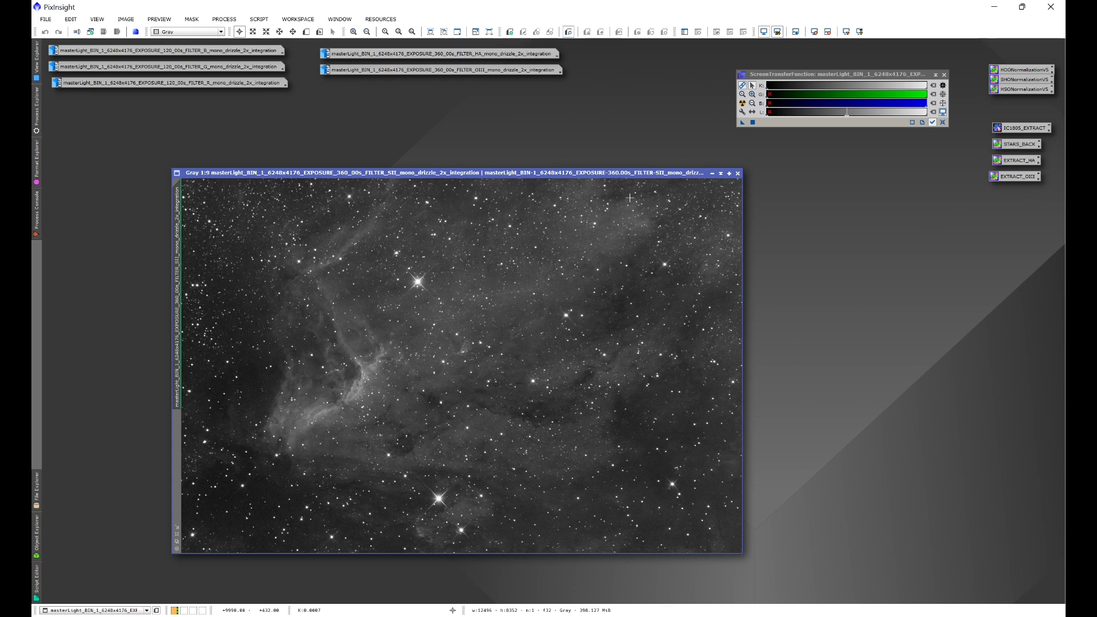
left_click_drag(629, 175, 525, 153)
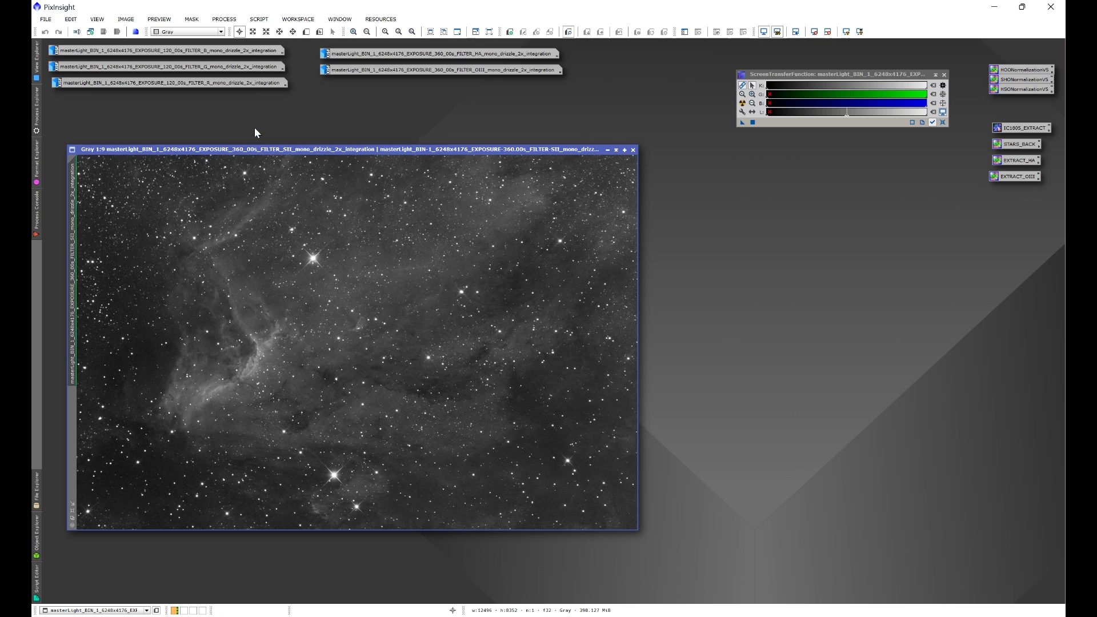
Open the StarAlignment process and set the SII master view as its reference image
left_click(224, 19)
mouse_move(243, 33)
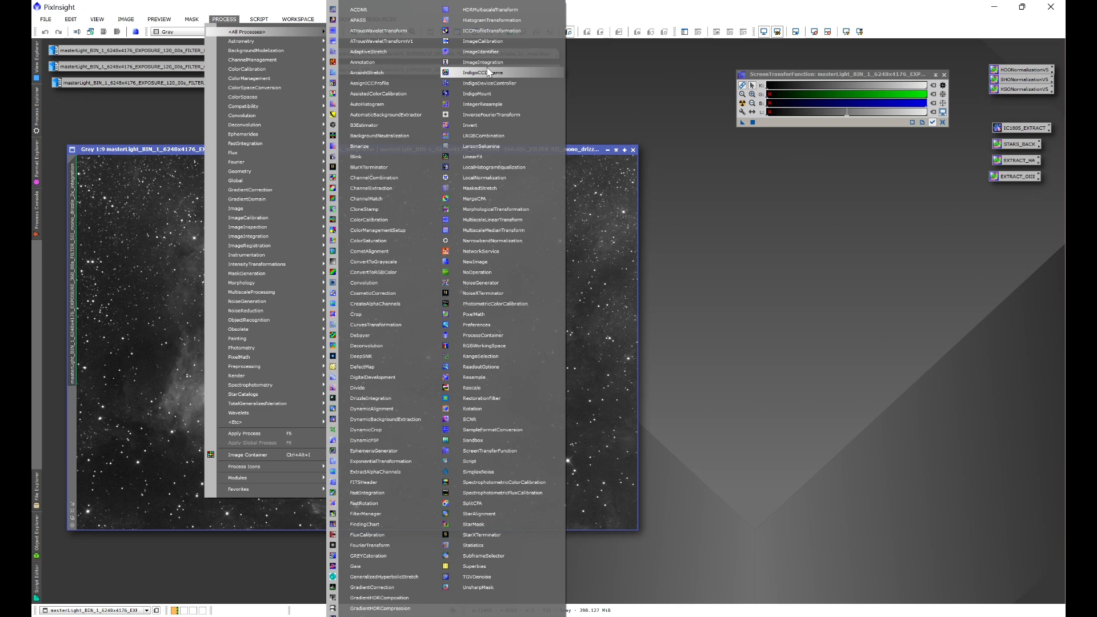
left_click(493, 514)
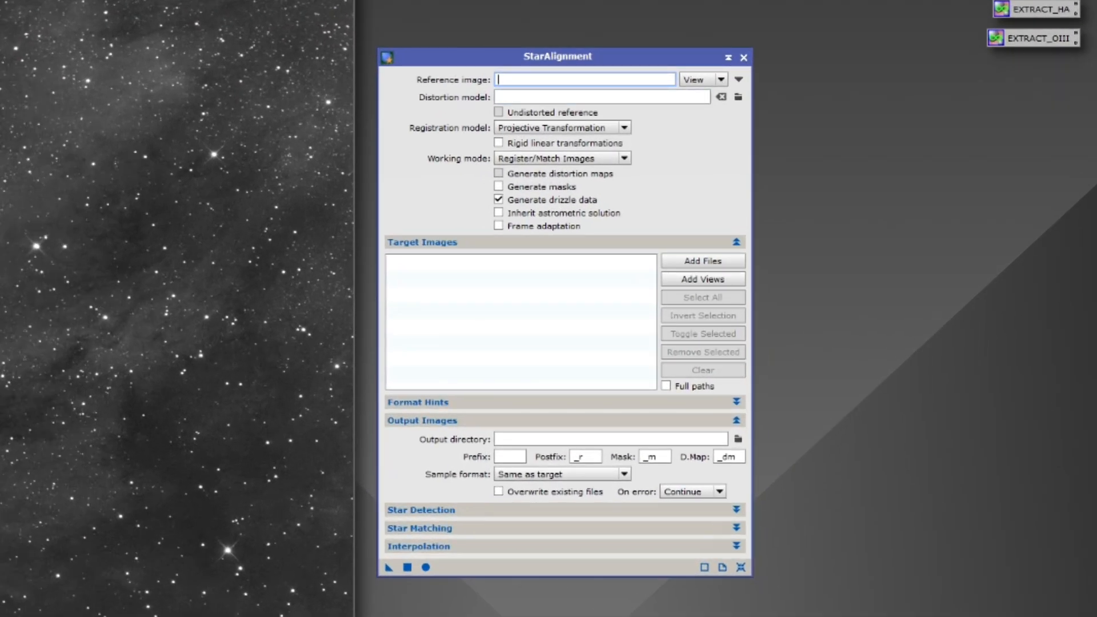
left_click(716, 80)
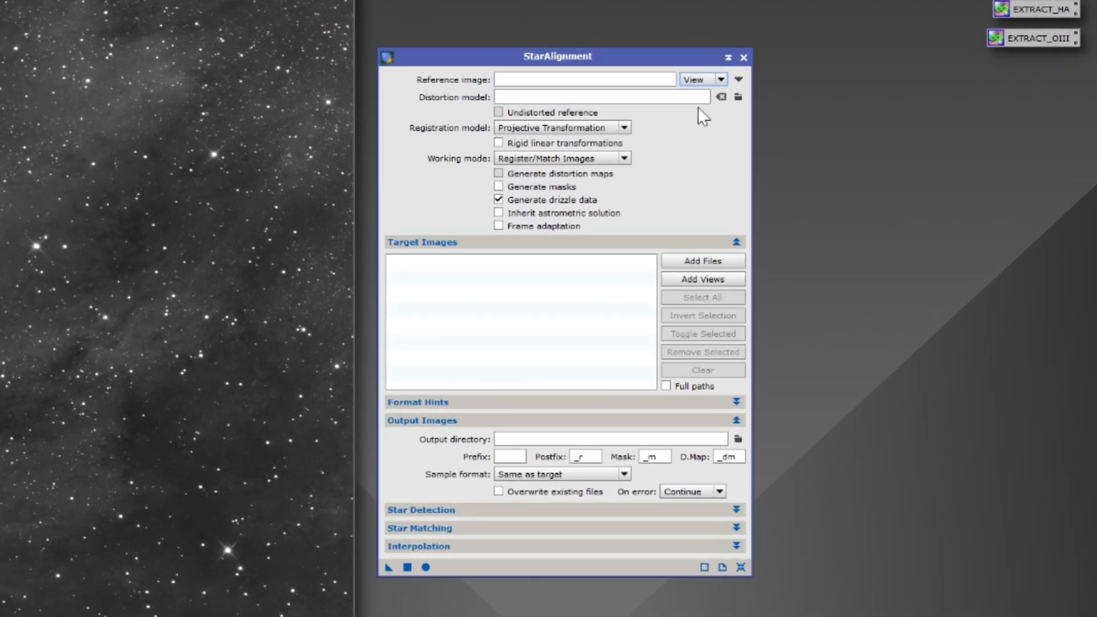
left_click(739, 80)
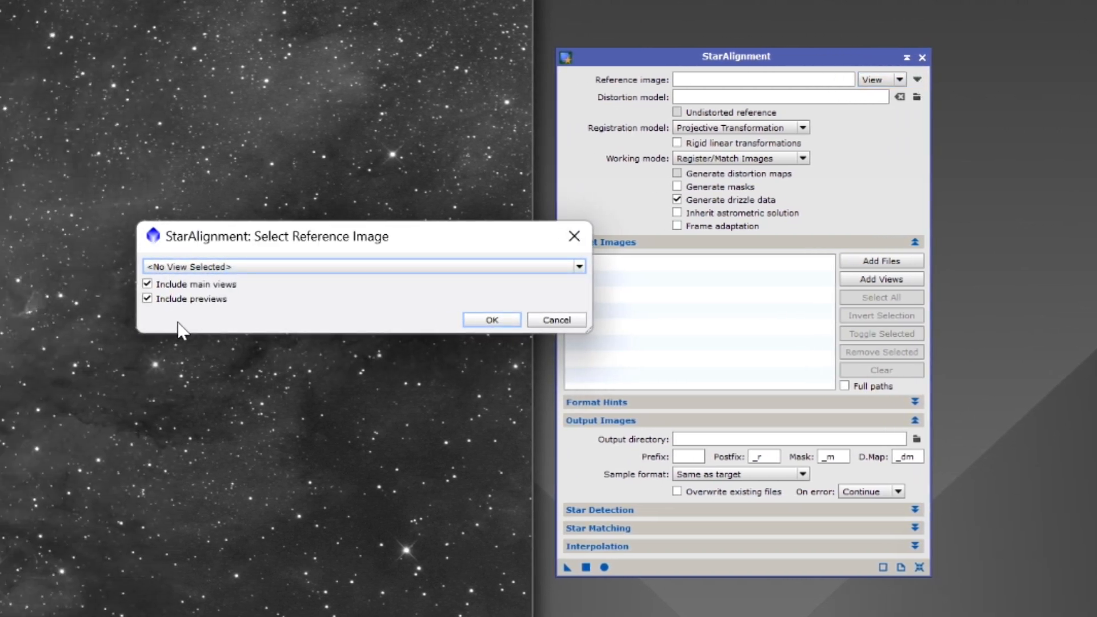
left_click(245, 269)
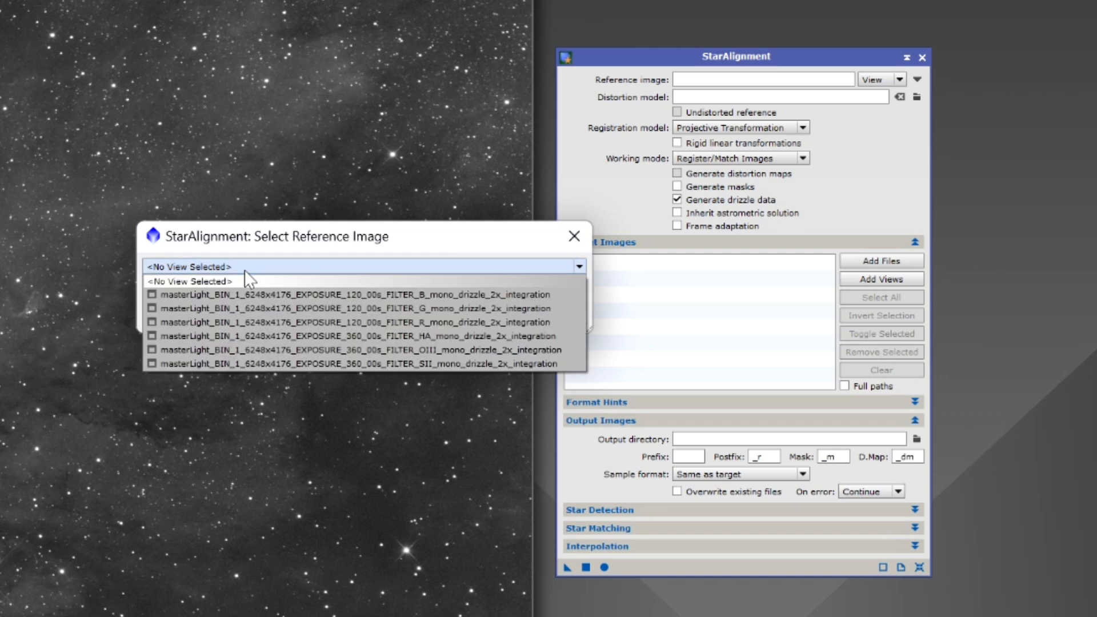
left_click(427, 364)
left_click(492, 318)
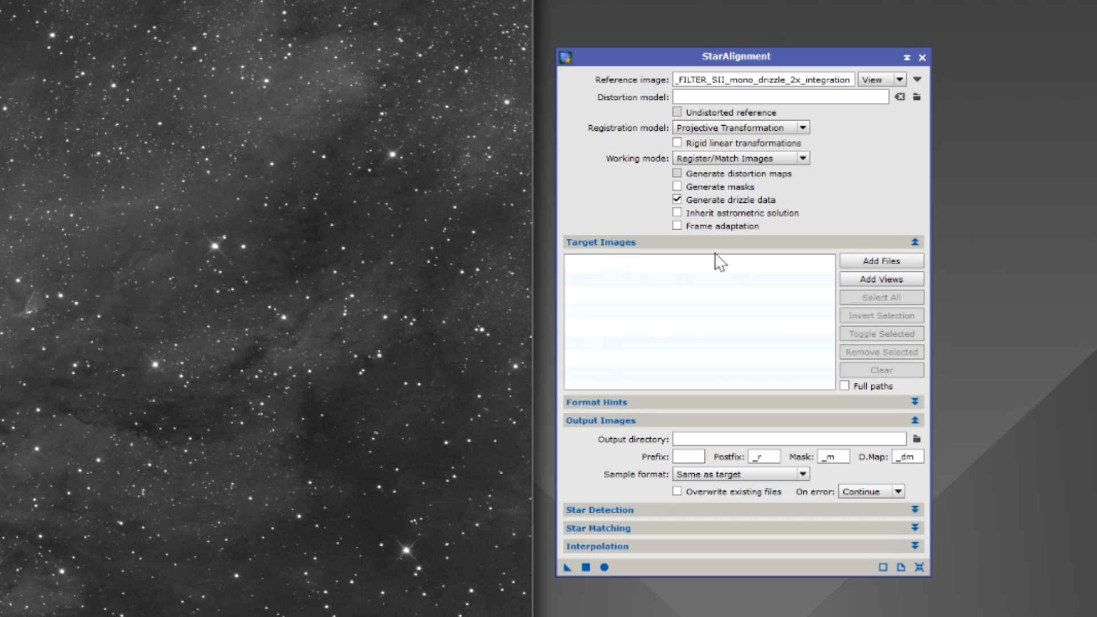
Add the B, G, R, HA and OIII masters as target views, run the alignment globally and close StarAlignment
left_click(877, 283)
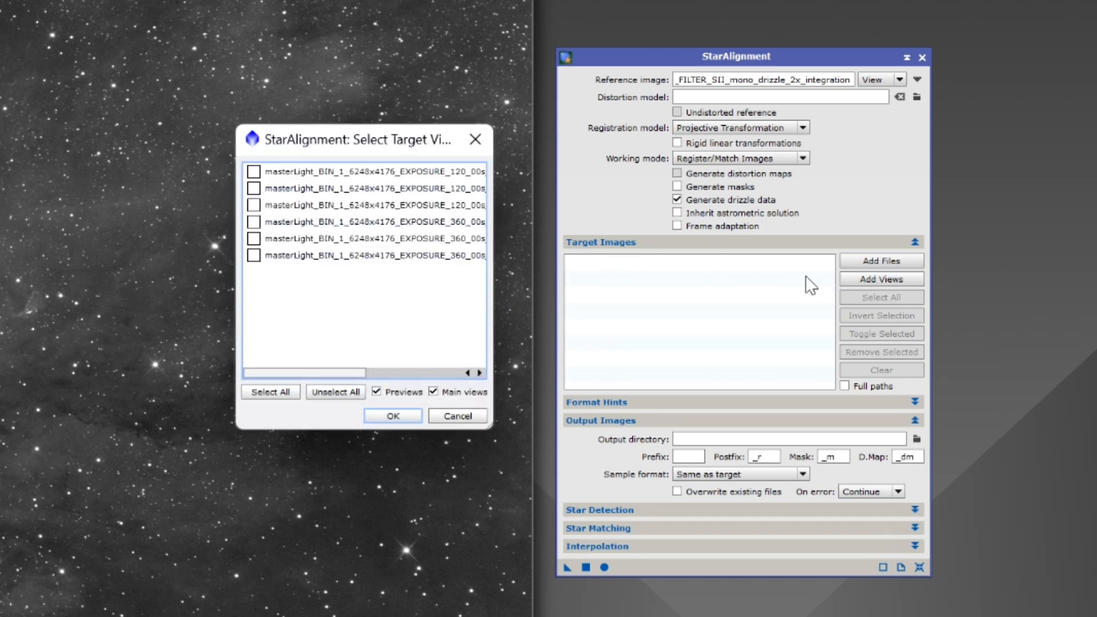
left_click_drag(357, 376, 435, 378)
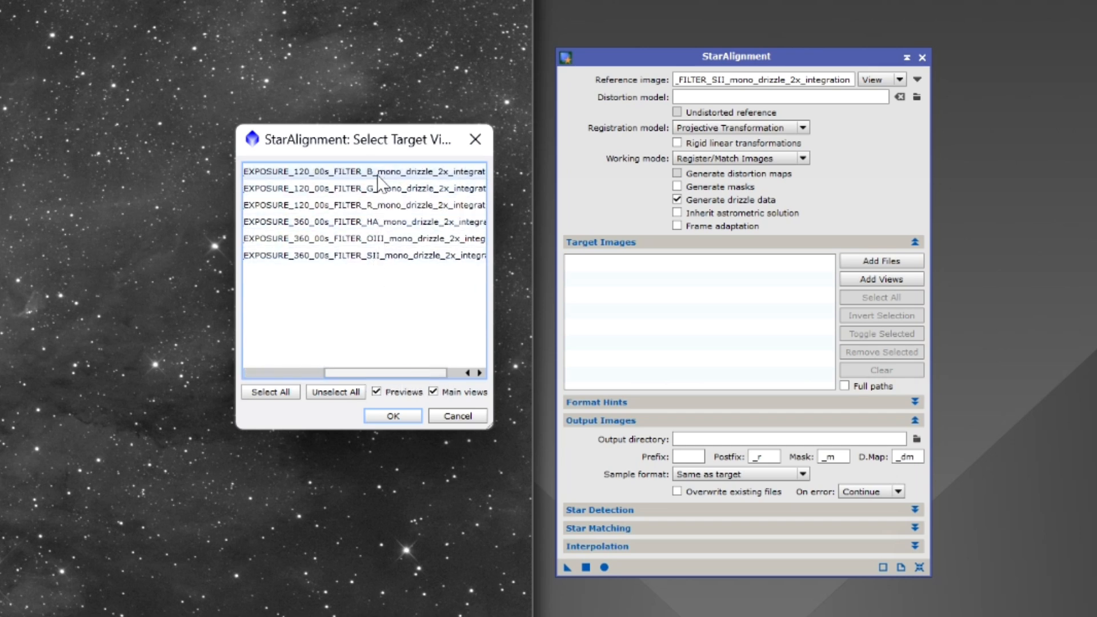
left_click_drag(379, 369, 275, 374)
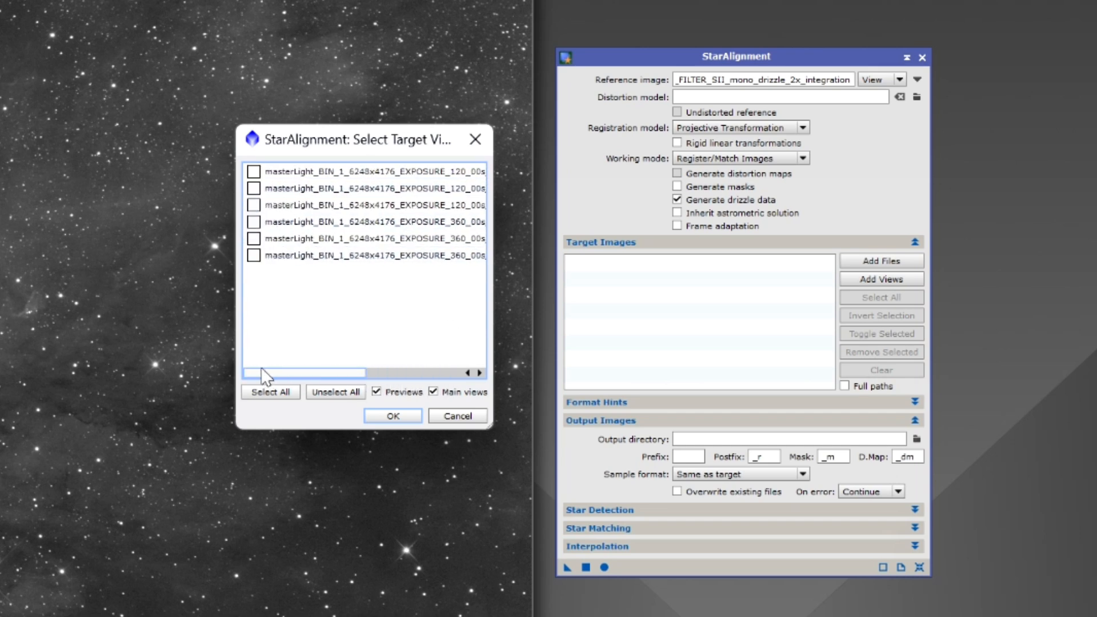
left_click(253, 238)
left_click(253, 222)
left_click(253, 205)
left_click(253, 188)
left_click(253, 172)
left_click(394, 415)
left_click(604, 568)
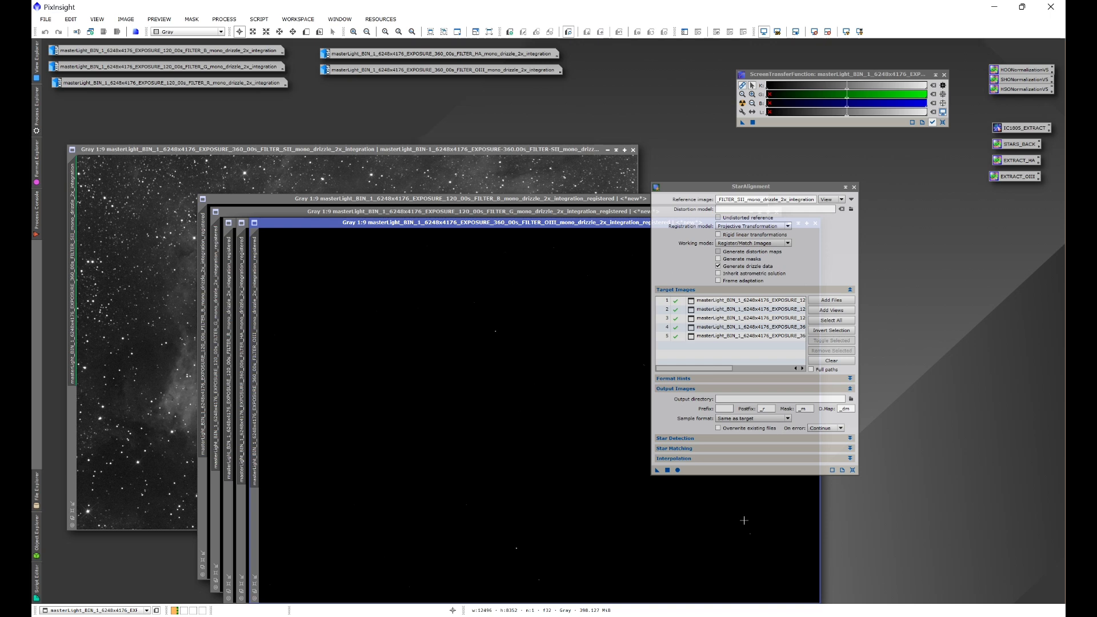
left_click(854, 187)
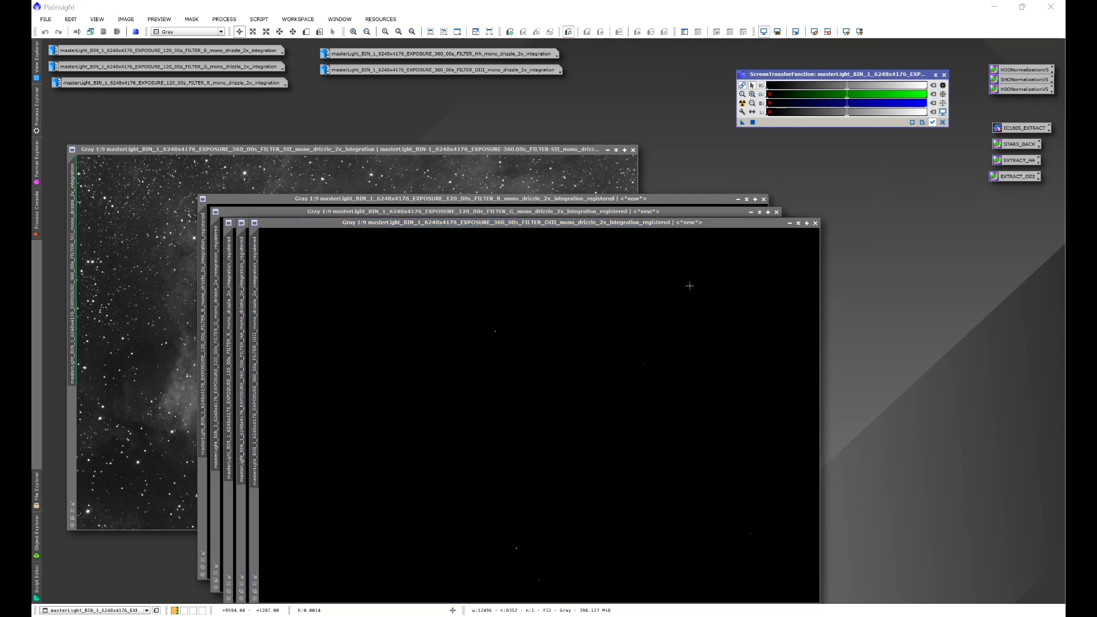
Rename the registered OIII image to OIII, iconize it and park its icon in the empty workspace below ScreenTransferFunction
right_click(558, 345)
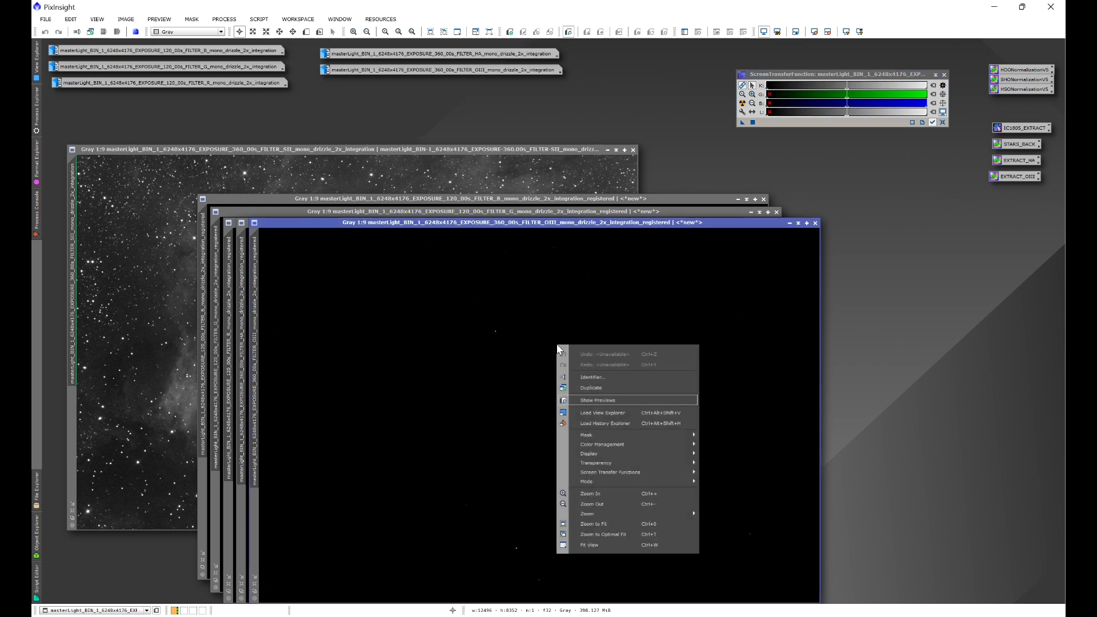
left_click(573, 377)
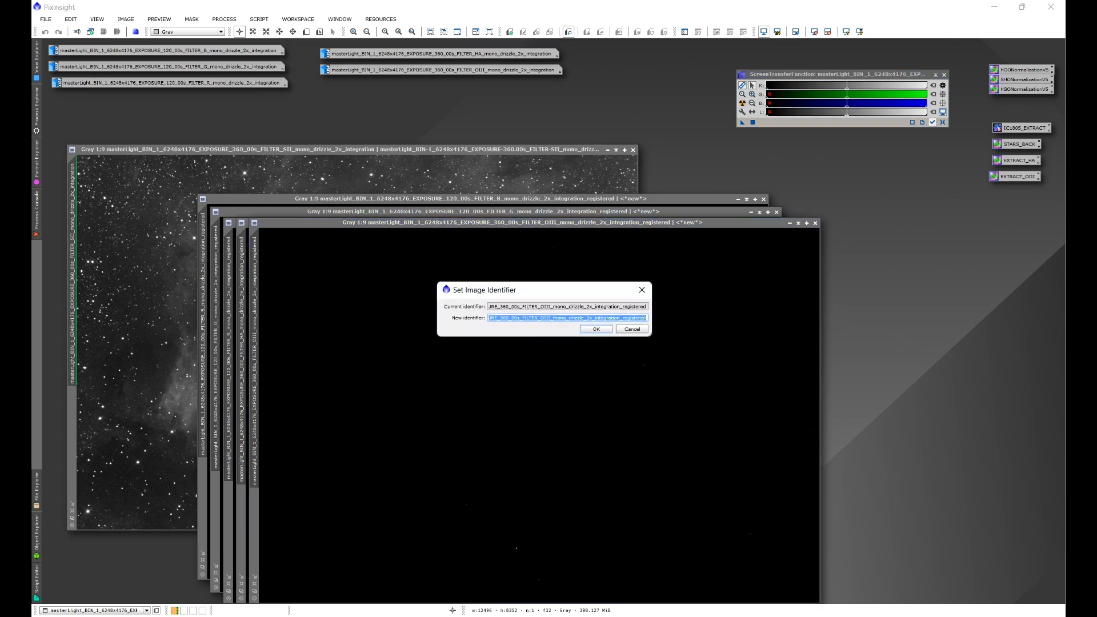
type("OIII")
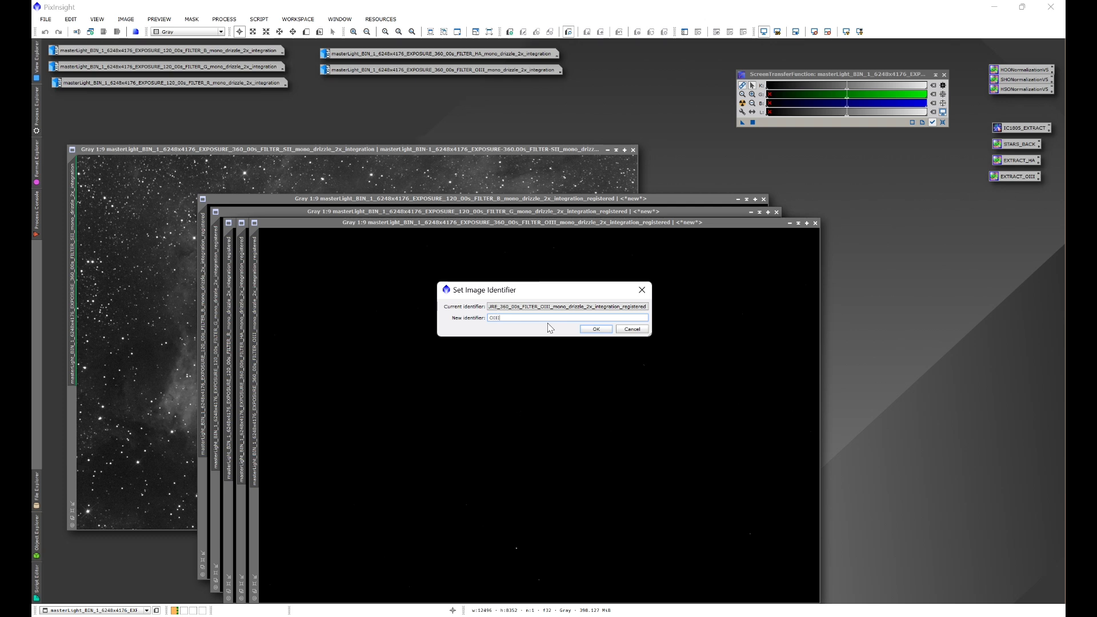
left_click(588, 330)
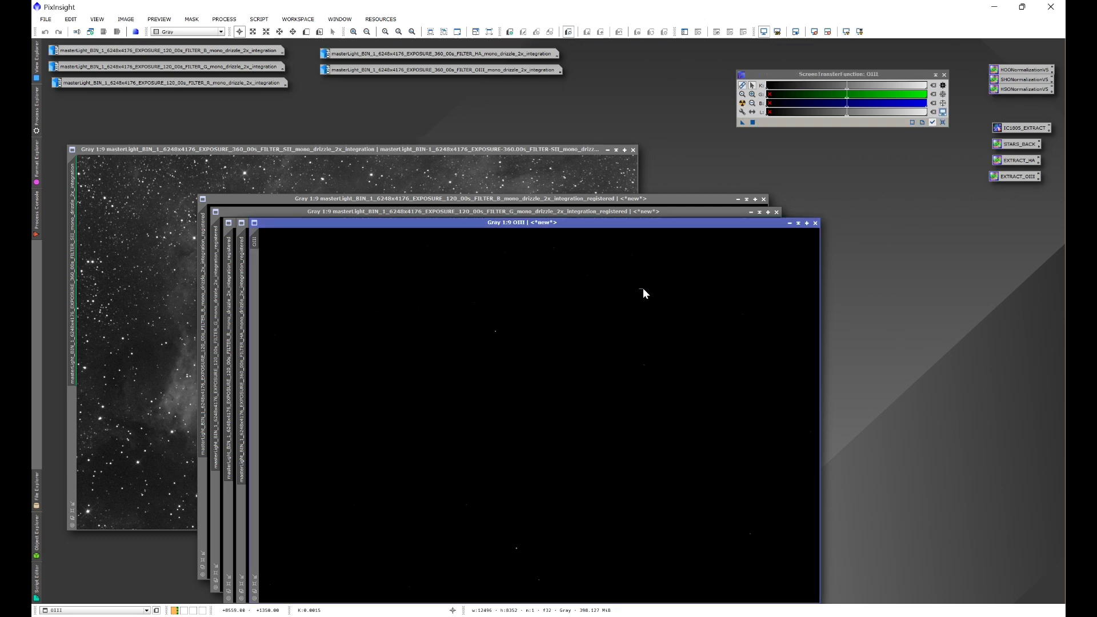
left_click(790, 223)
left_click_drag(547, 416, 889, 231)
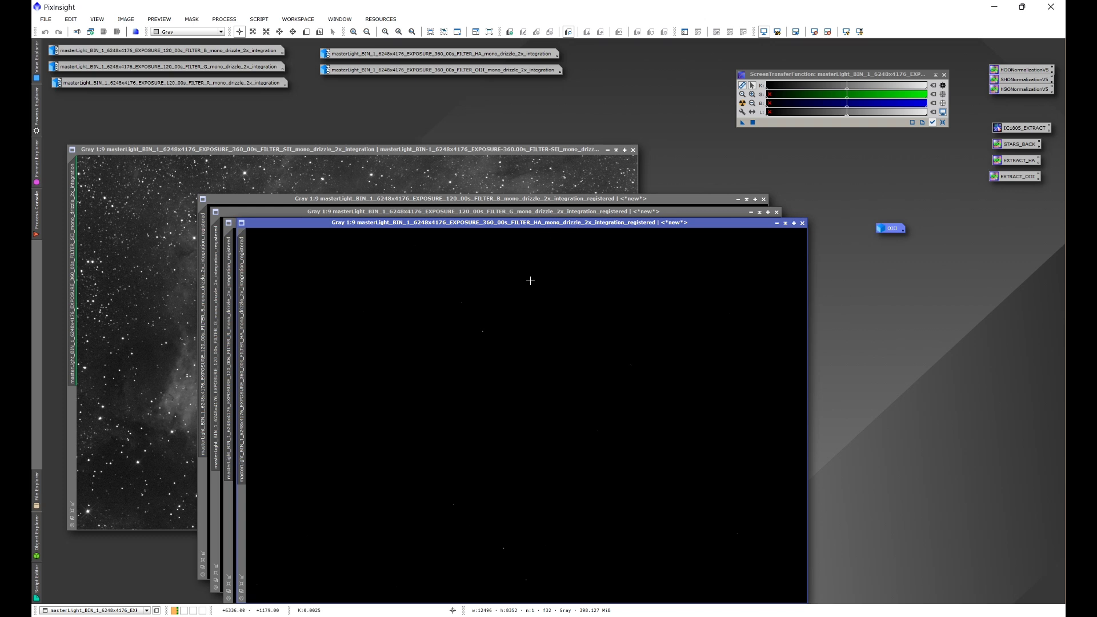
Rename the registered HA image to HA, iconize it and place its icon below the OIII icon
right_click(530, 302)
left_click(560, 337)
type("HA")
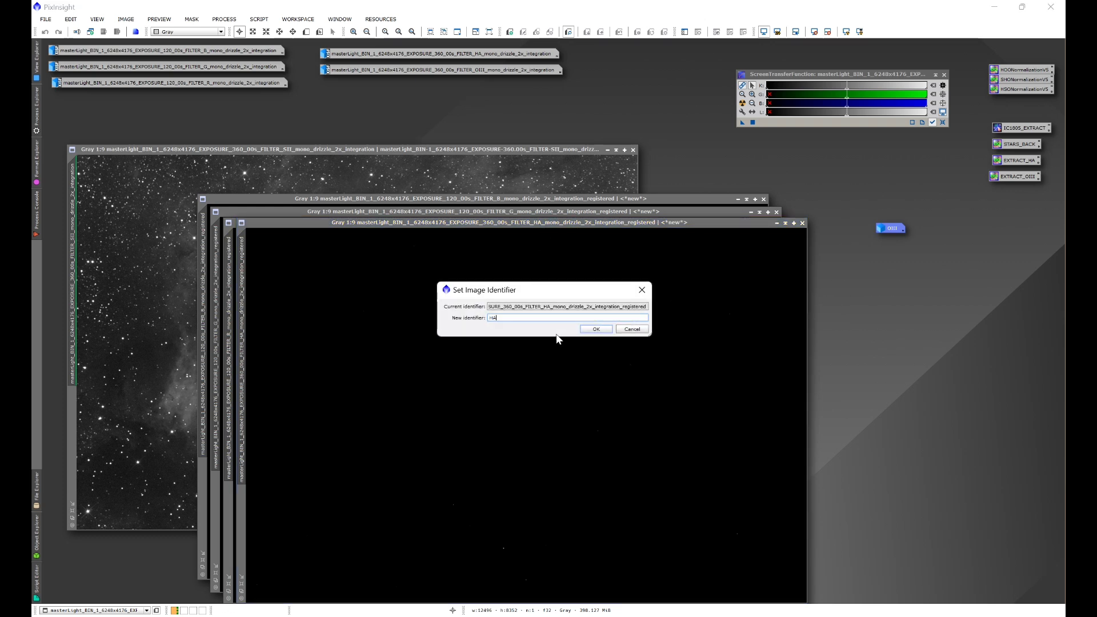
left_click(596, 329)
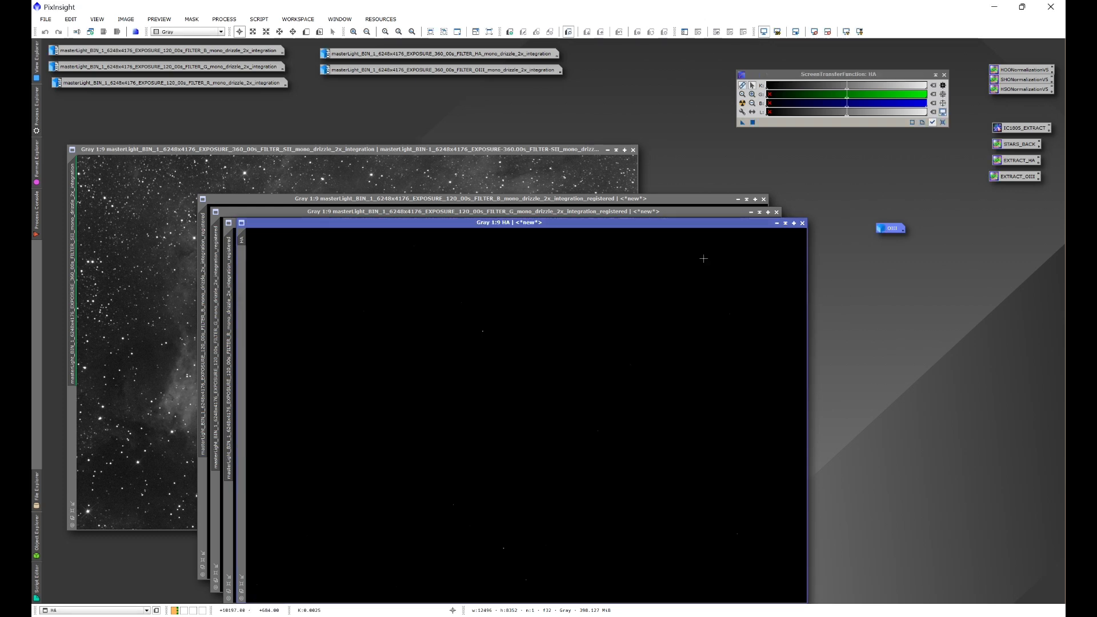
left_click(776, 223)
left_click_drag(531, 419, 894, 250)
Rename the registered R-filter image to RED, iconize it and place its icon below the HA icon
right_click(539, 315)
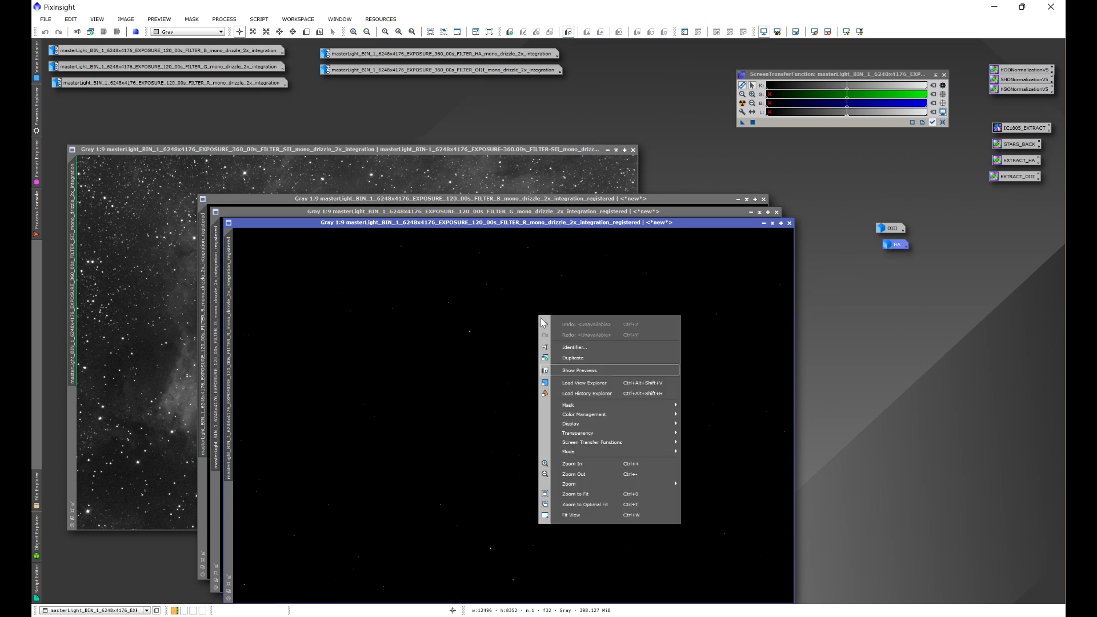
left_click(560, 350)
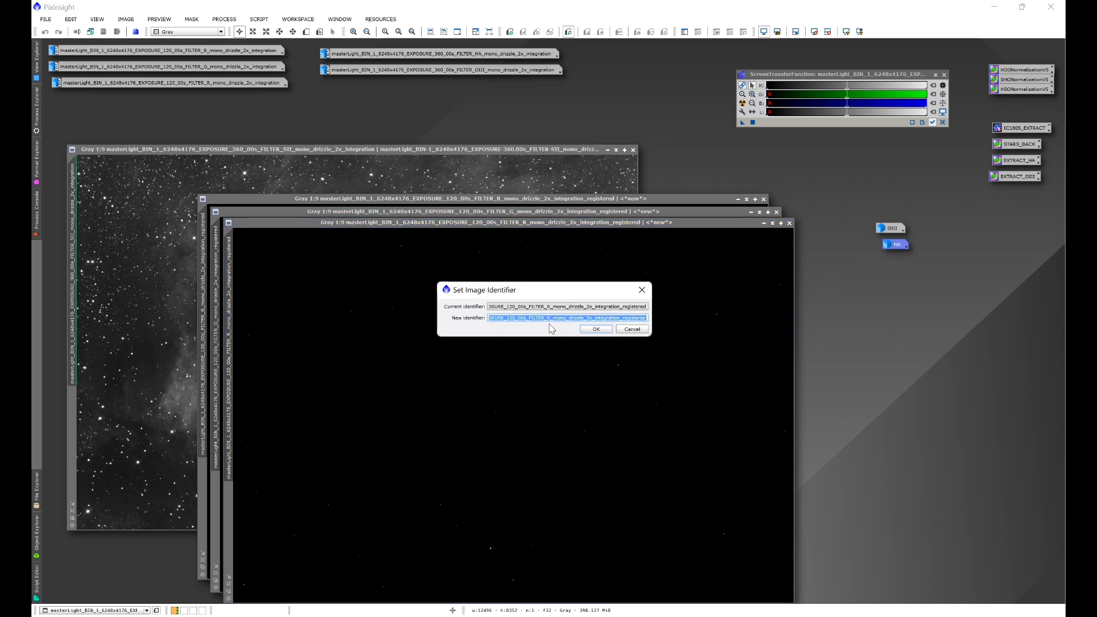
type("RED")
left_click(596, 329)
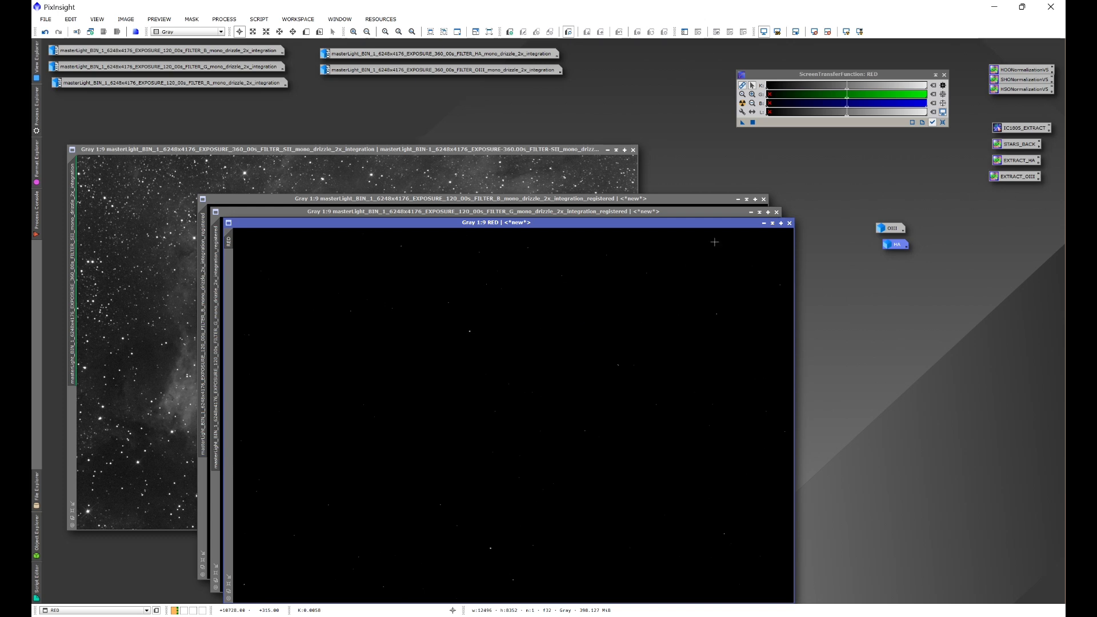
left_click(764, 223)
left_click_drag(521, 416, 894, 264)
Rename the registered G-filter image to GREEN, iconize it and place its icon below the RED icon
right_click(473, 295)
left_click(493, 320)
type("GREEN")
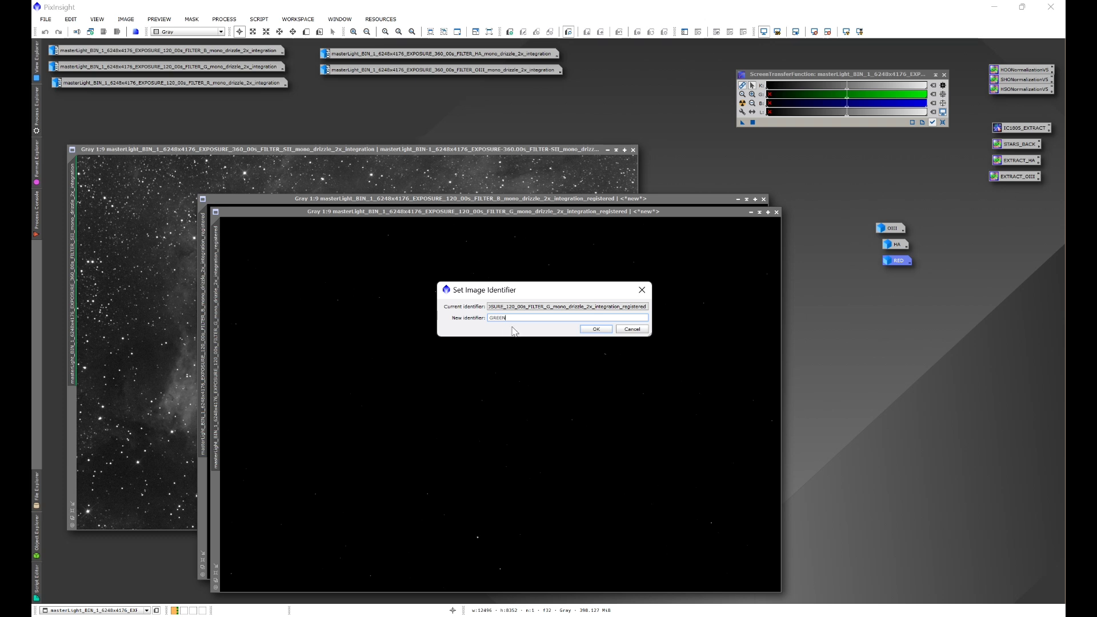
left_click(596, 330)
left_click(751, 213)
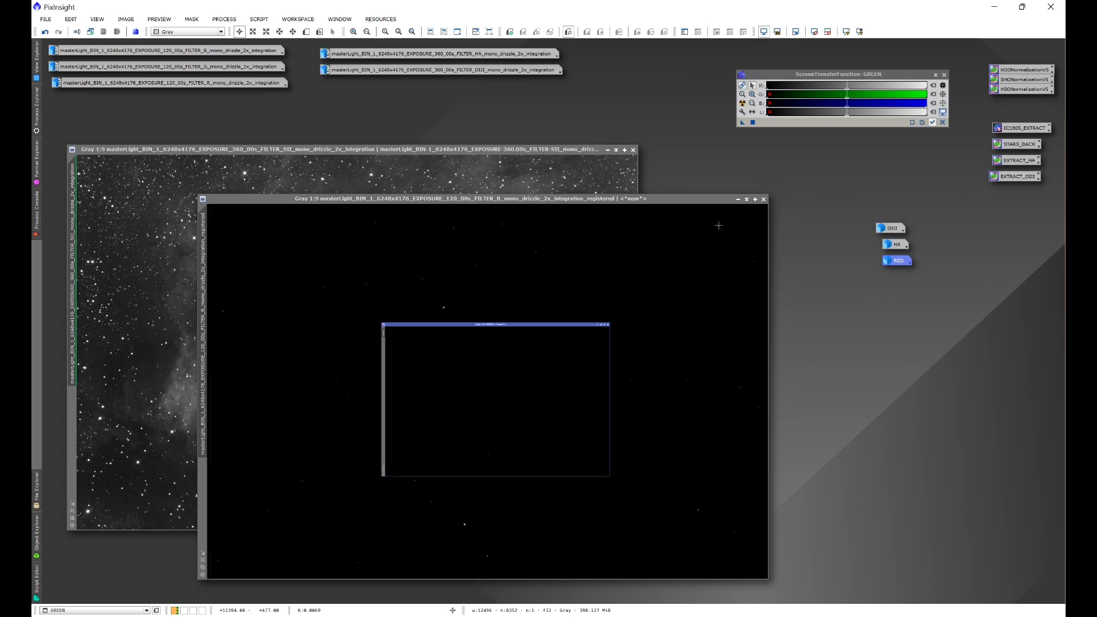
left_click_drag(509, 407, 892, 282)
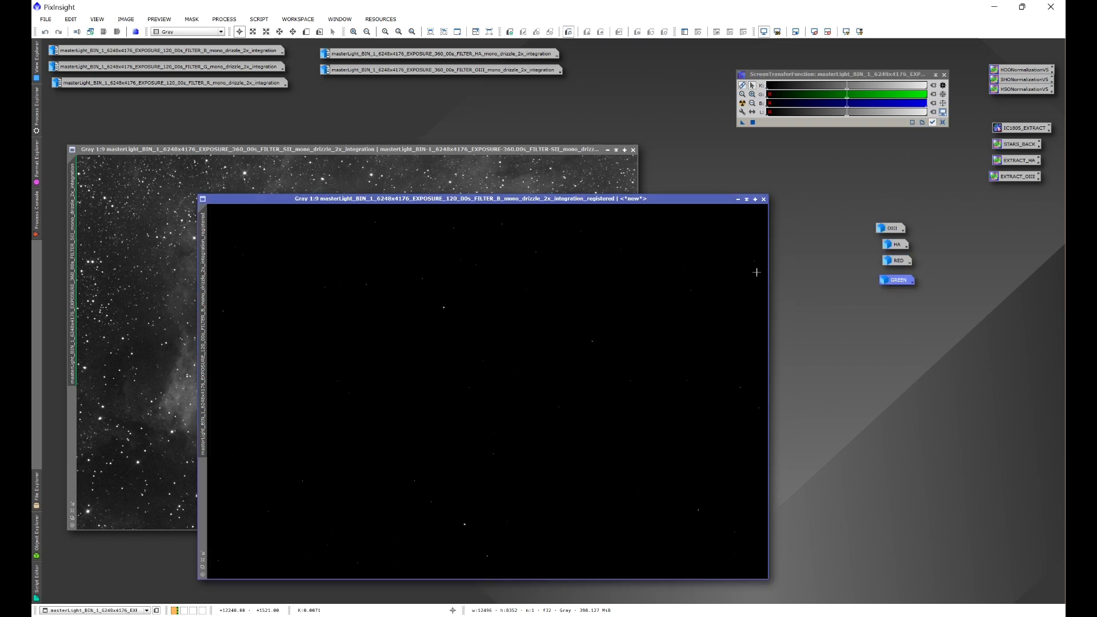
Rename the registered B-filter image to BLUE, iconize it and place its icon below the GREEN icon
right_click(510, 280)
left_click(536, 318)
type("BLUE")
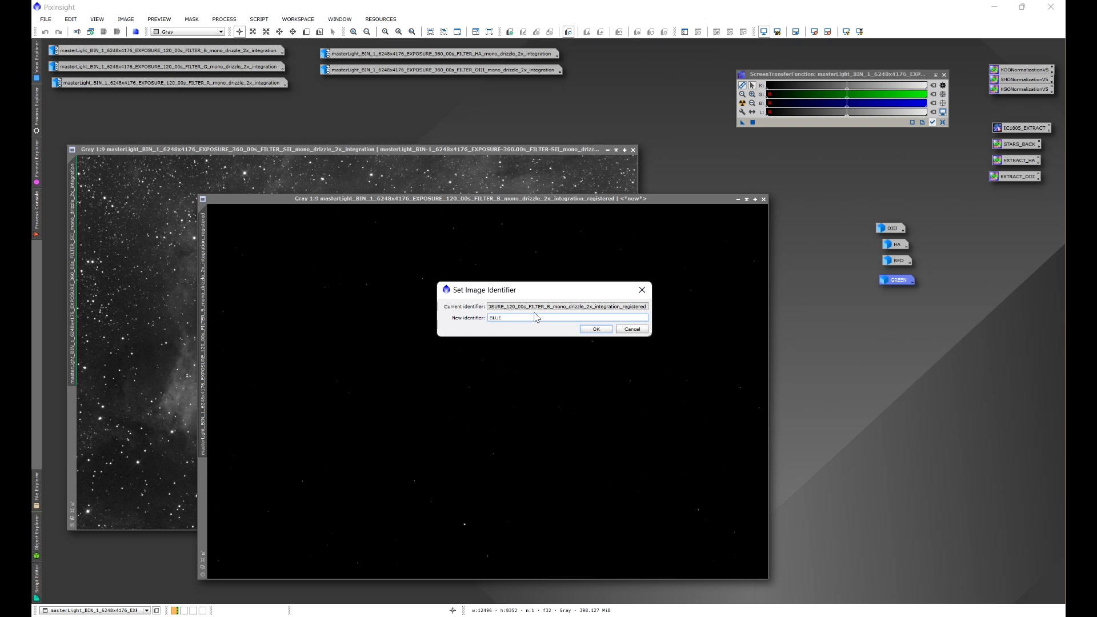
left_click(594, 330)
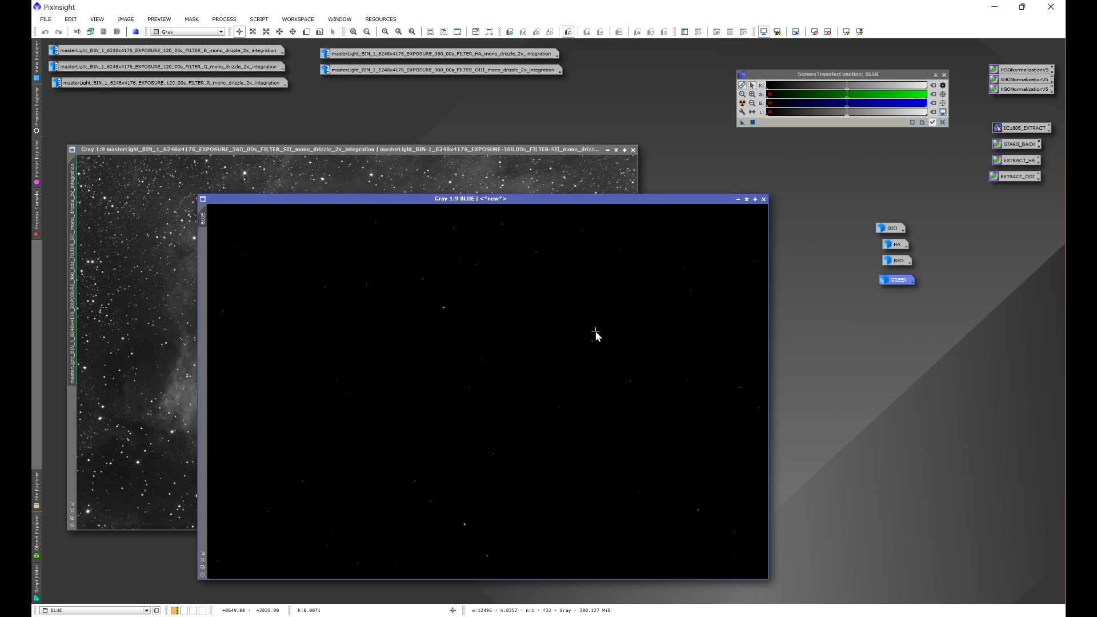
left_click(738, 199)
left_click_drag(509, 394, 784, 358)
Rename the SII reference master to SII
right_click(492, 242)
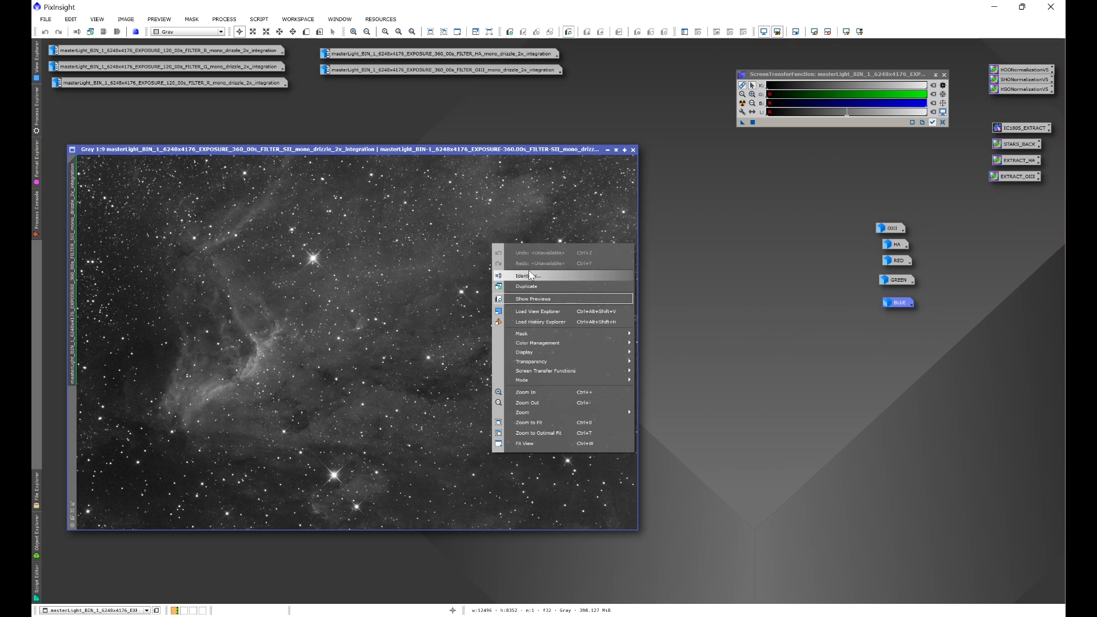
left_click(526, 275)
type("SII")
left_click(596, 329)
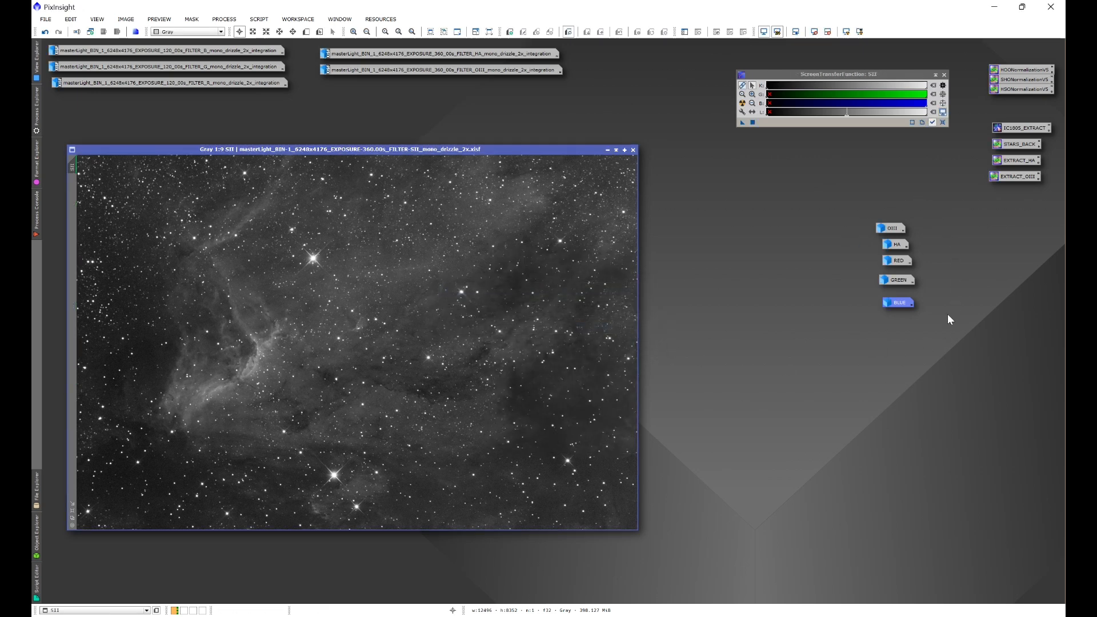
Select the five unregistered master icons (B, G, R, HA and OIII) and delete them
left_click_drag(471, 118, 217, 55)
right_click(223, 58)
right_click(211, 84)
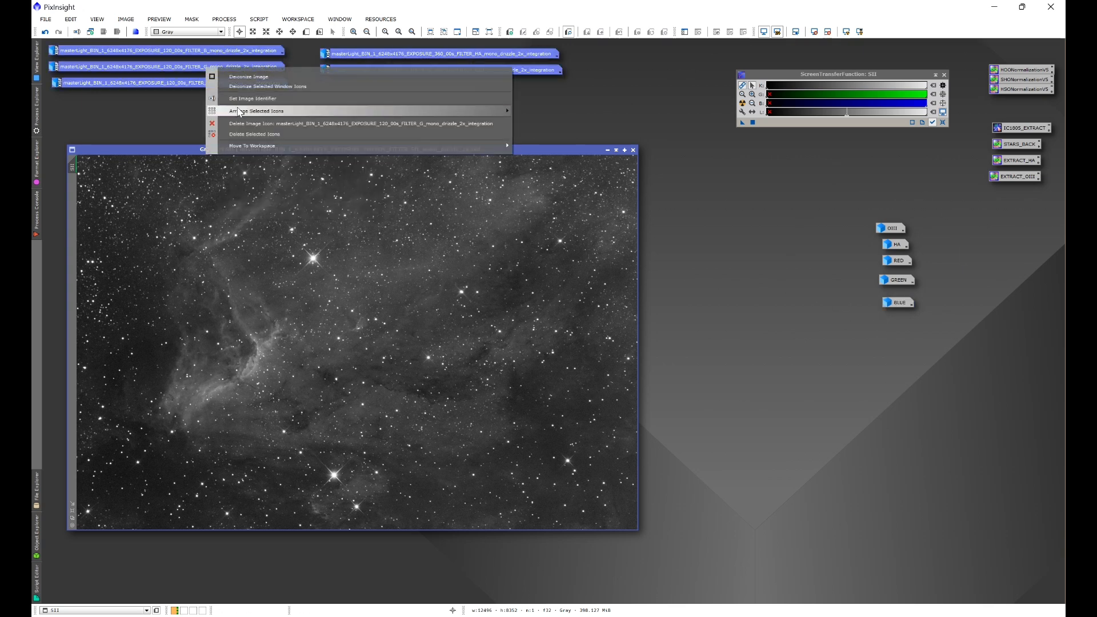
left_click(257, 137)
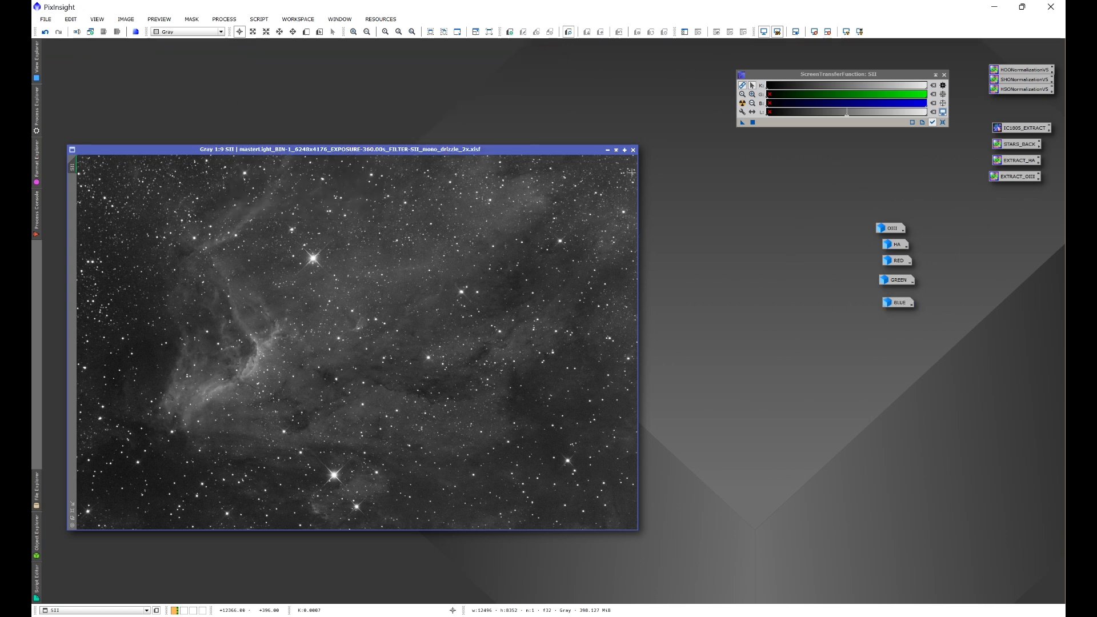
Iconize the SII image and arrange the icons in two columns: RED, GREEN, BLUE and HA, OIII, SII
left_click(607, 150)
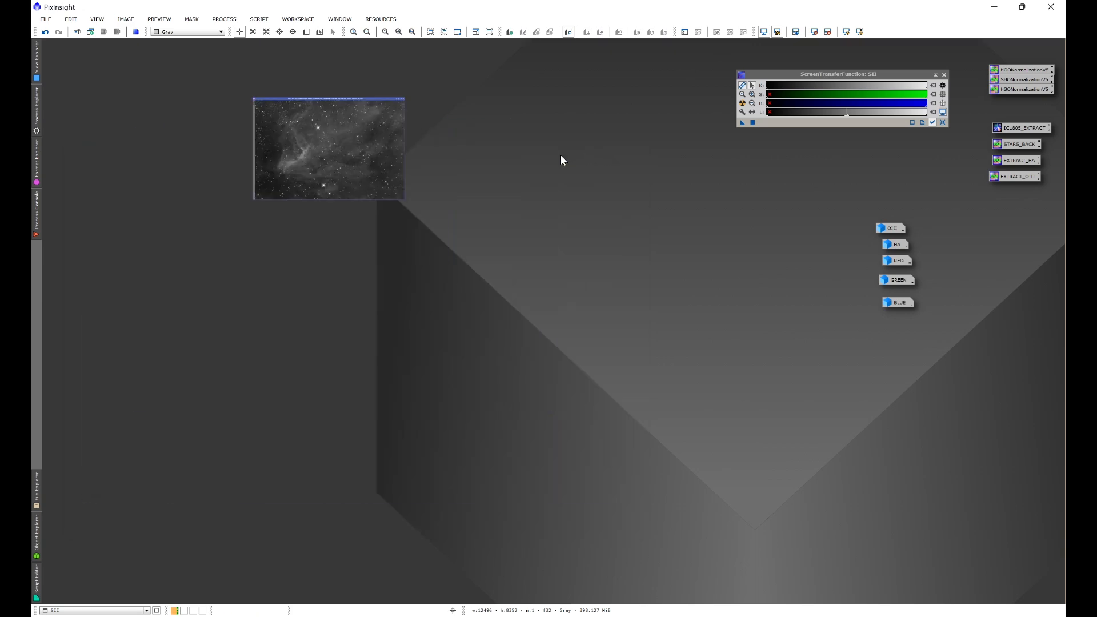
left_click_drag(898, 303, 72, 77)
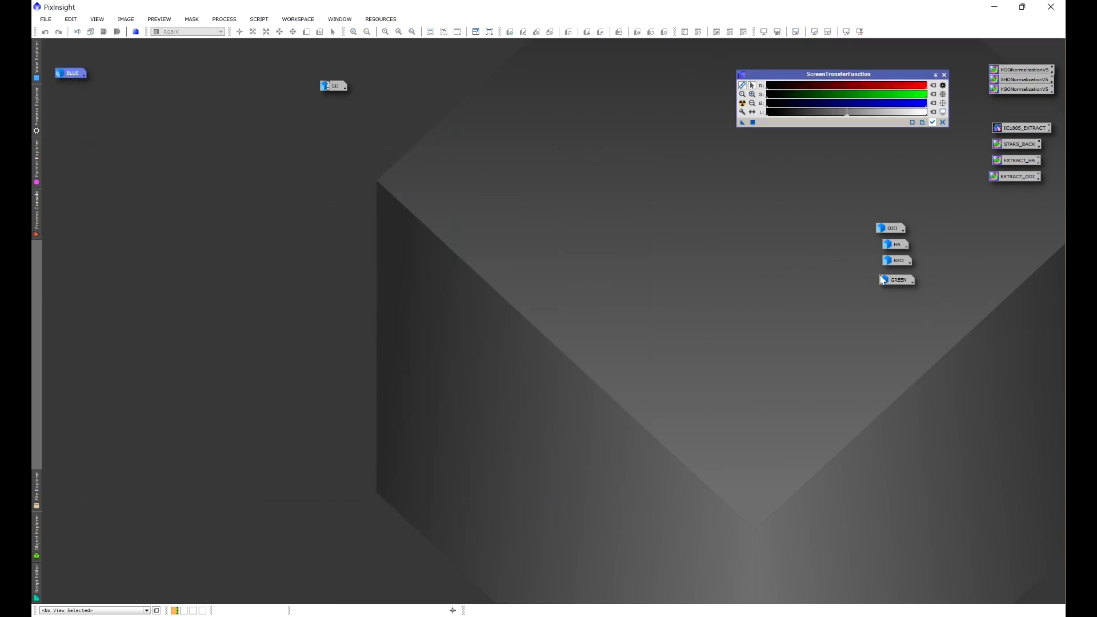
left_click_drag(898, 261, 63, 61)
left_click_drag(909, 284, 69, 75)
left_click_drag(896, 245, 123, 40)
left_click_drag(134, 57, 135, 57)
left_click_drag(334, 87, 141, 90)
left_click_drag(890, 228, 136, 73)
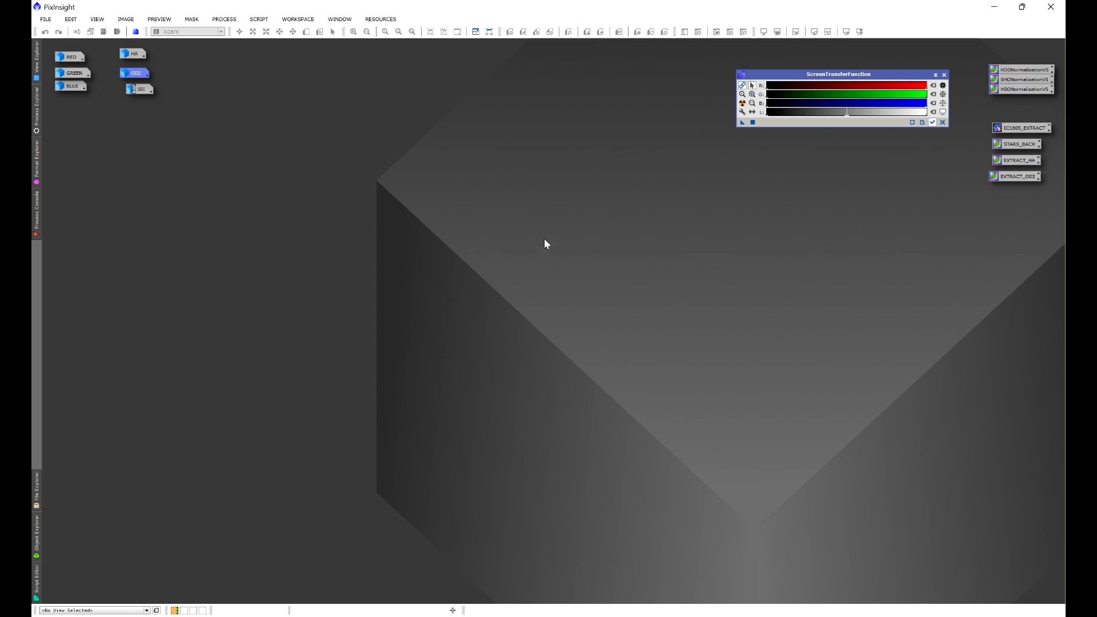
Apply an automatic screen stretch to the GREEN and BLUE images and iconize each one
double_click(67, 74)
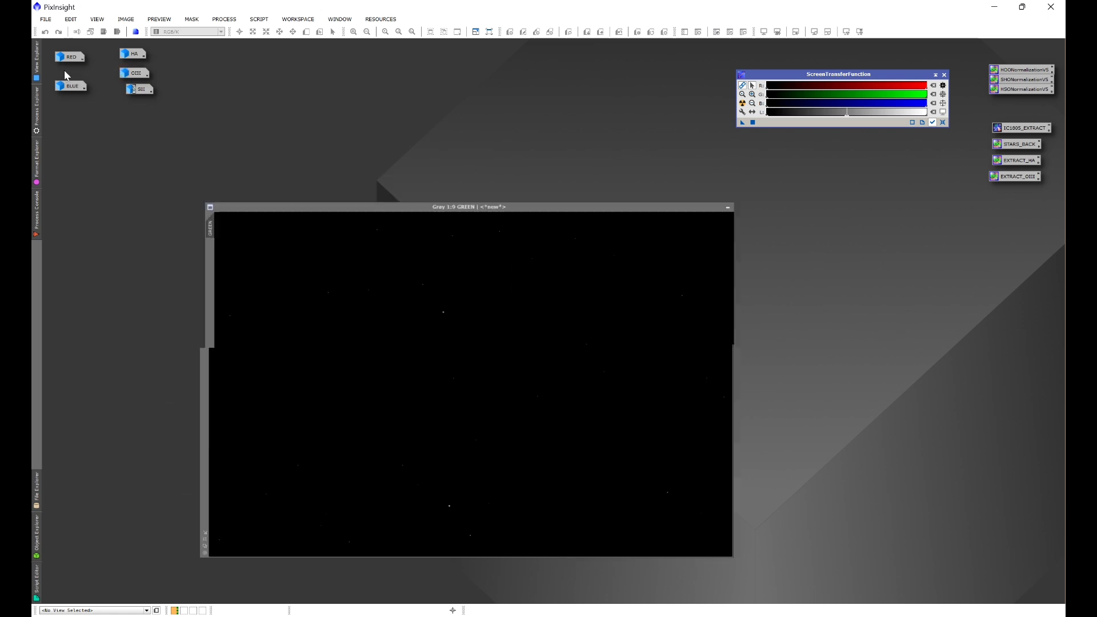
left_click_drag(470, 207, 408, 147)
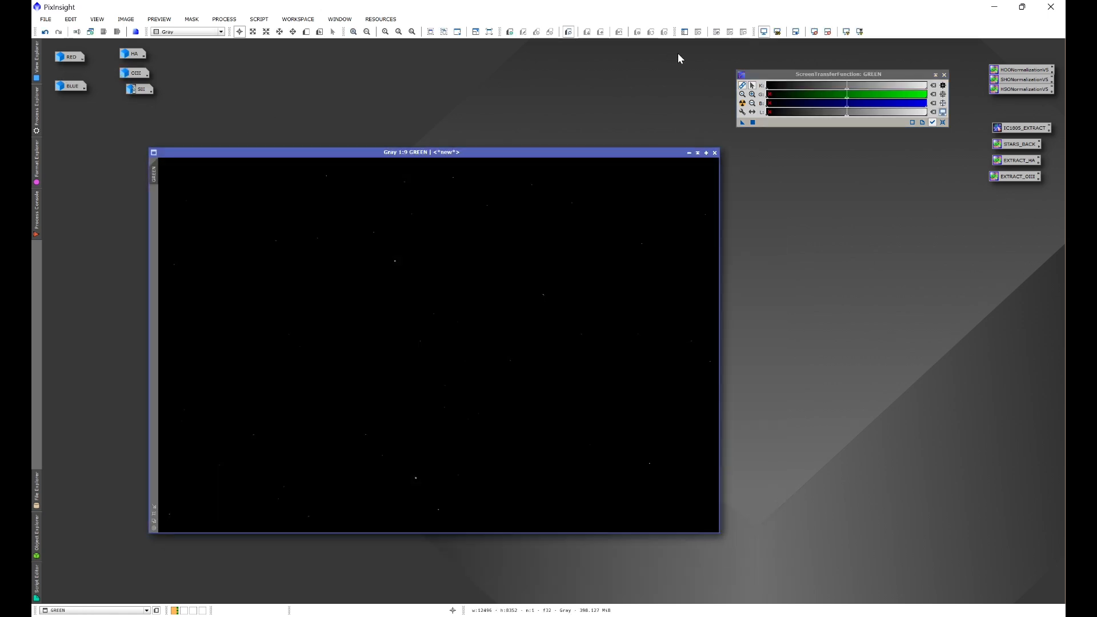
left_click(742, 103)
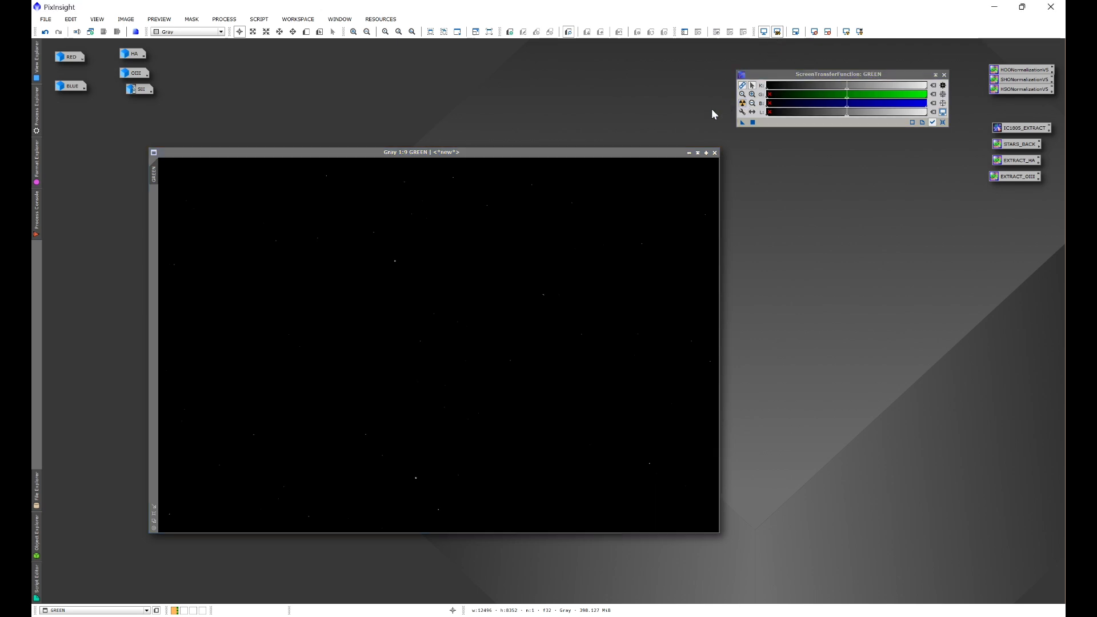
left_click(689, 153)
double_click(70, 86)
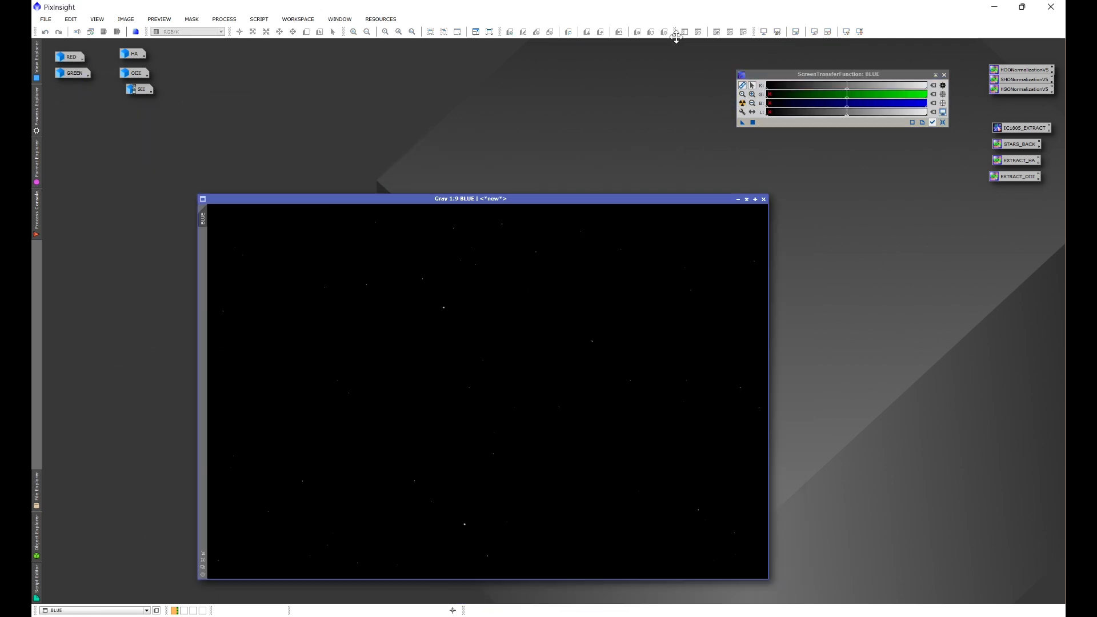
left_click(742, 103)
left_click(738, 198)
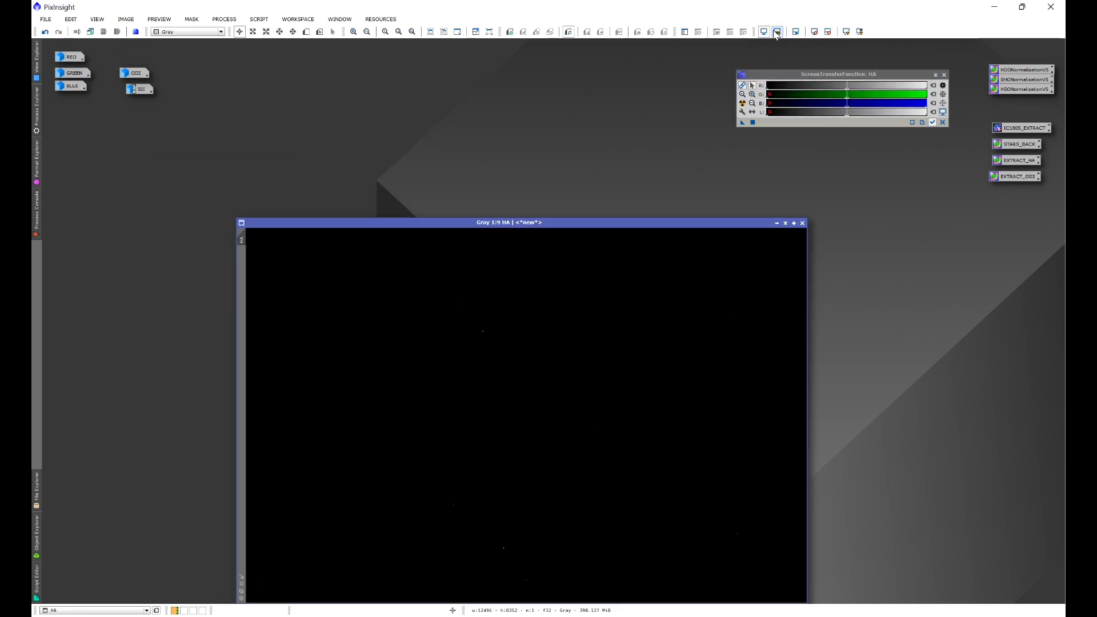
Apply an automatic screen stretch to the HA and OIII images and iconize them
double_click(135, 73)
left_click(742, 103)
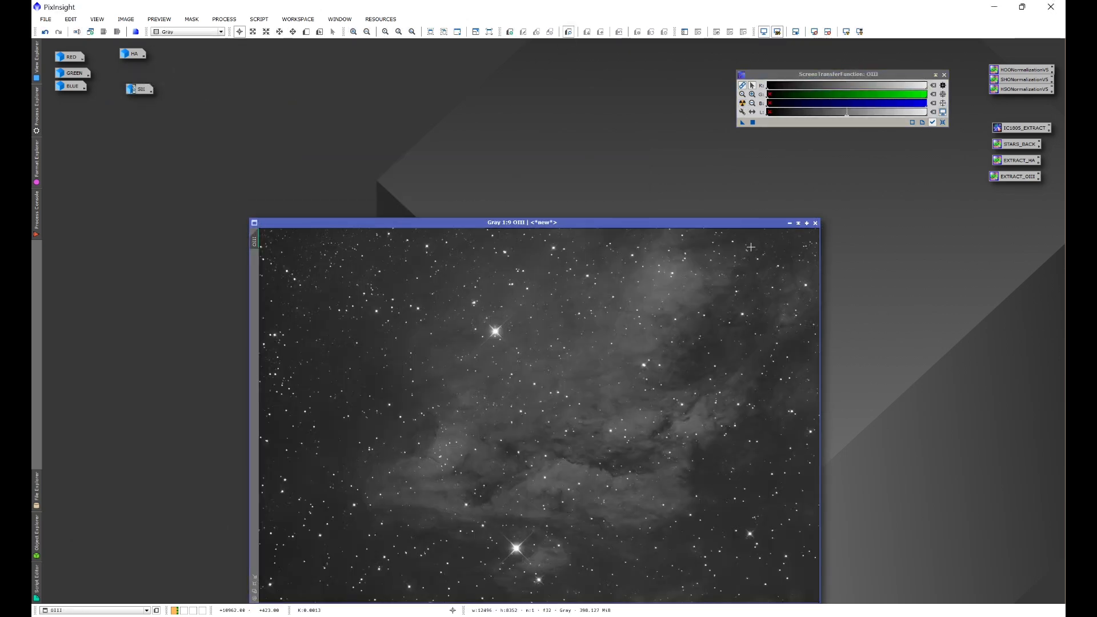
left_click(798, 223)
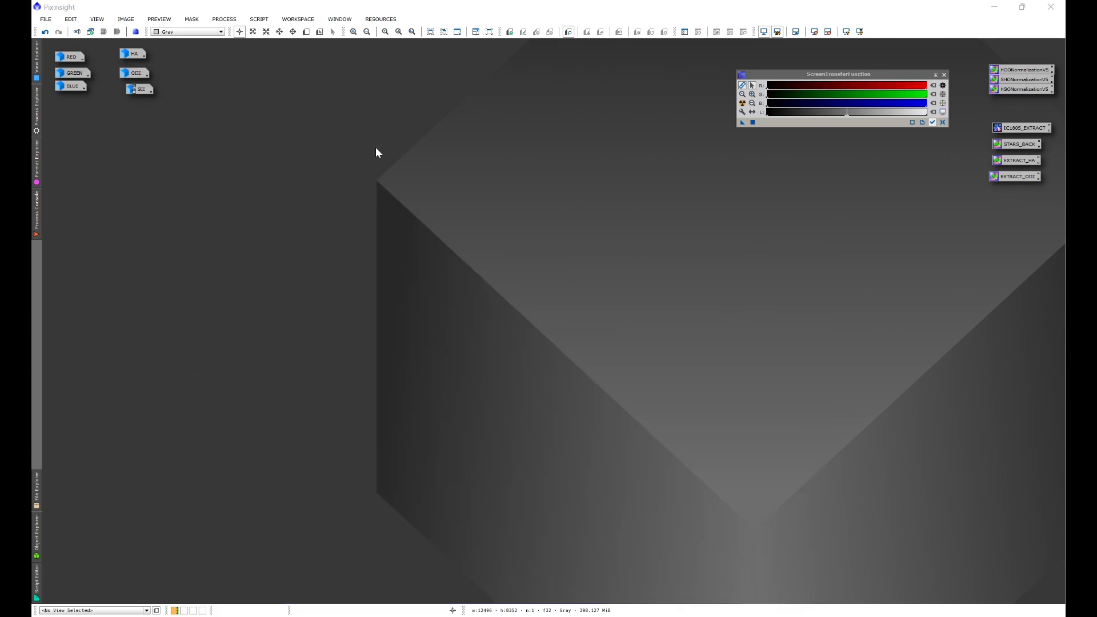
Open the RED and SII images, compare their framing and registration borders, and iconize both again
double_click(64, 56)
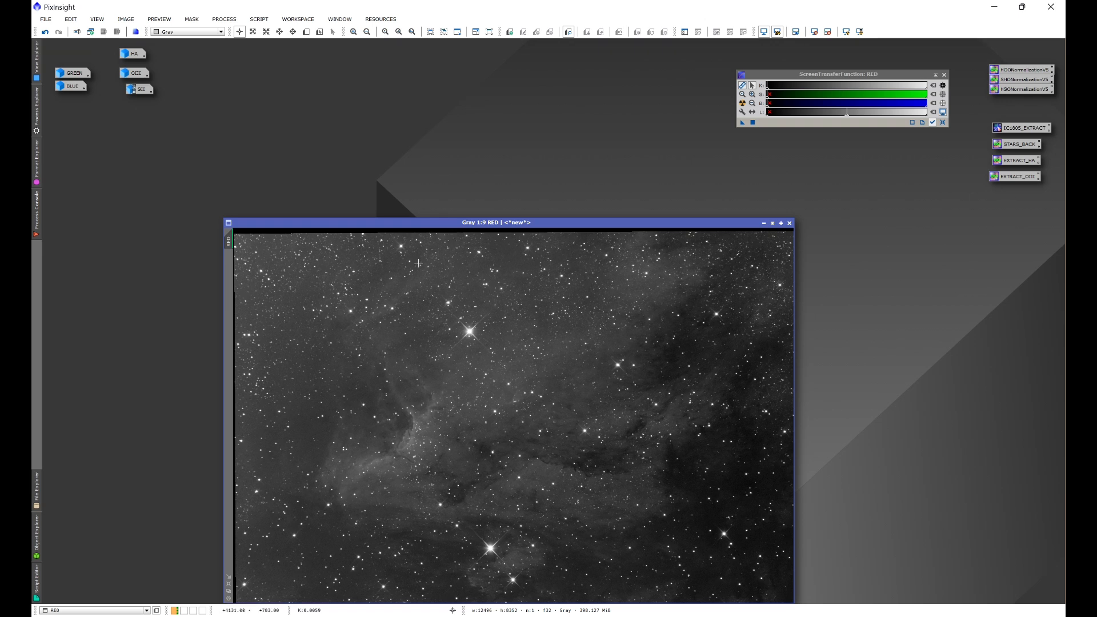
double_click(140, 90)
left_click_drag(280, 149, 436, 151)
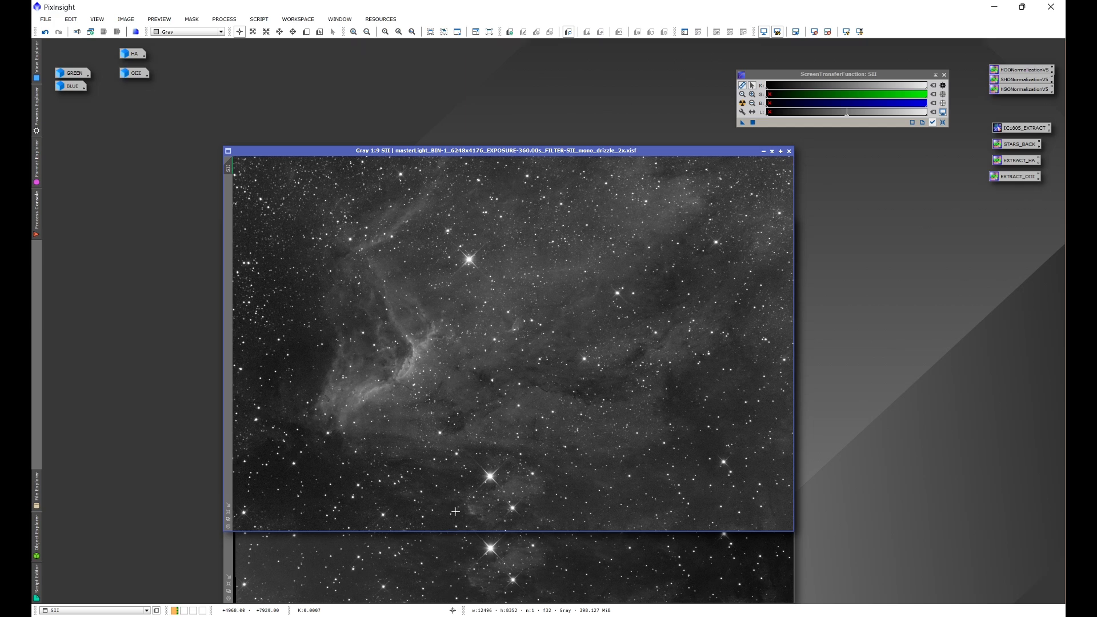
left_click(422, 566)
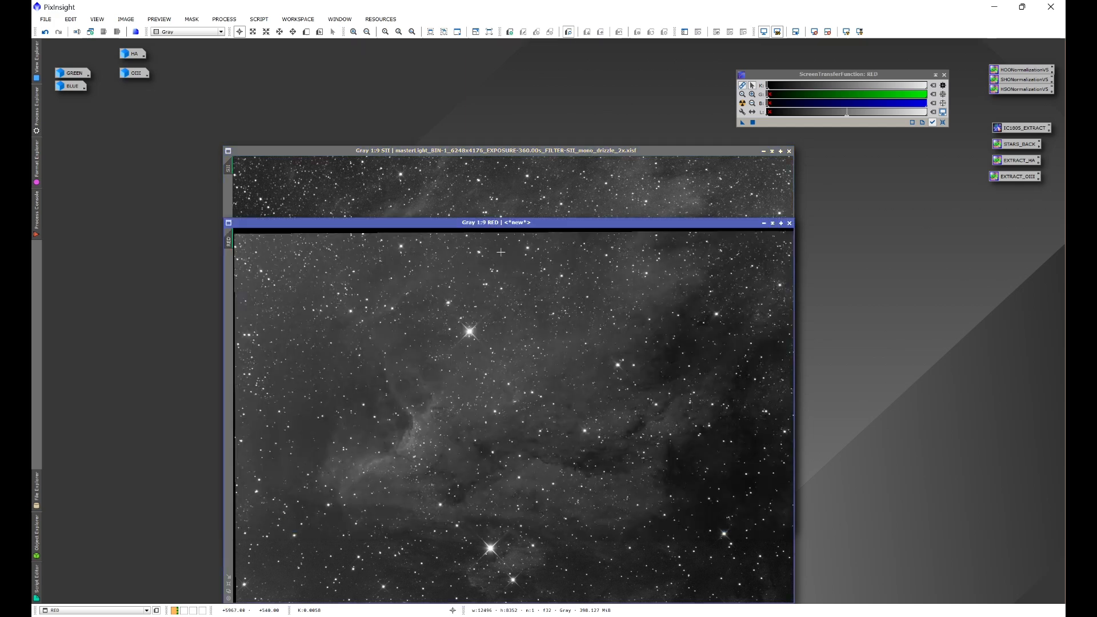
left_click_drag(502, 222, 473, 206)
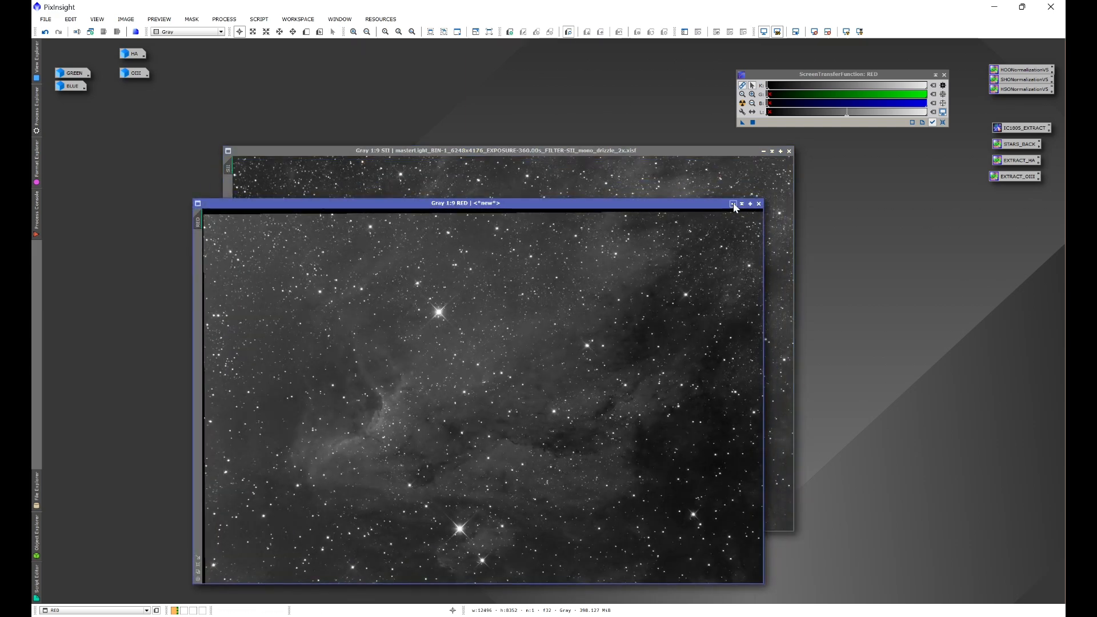
scroll(433, 222, "down", 2)
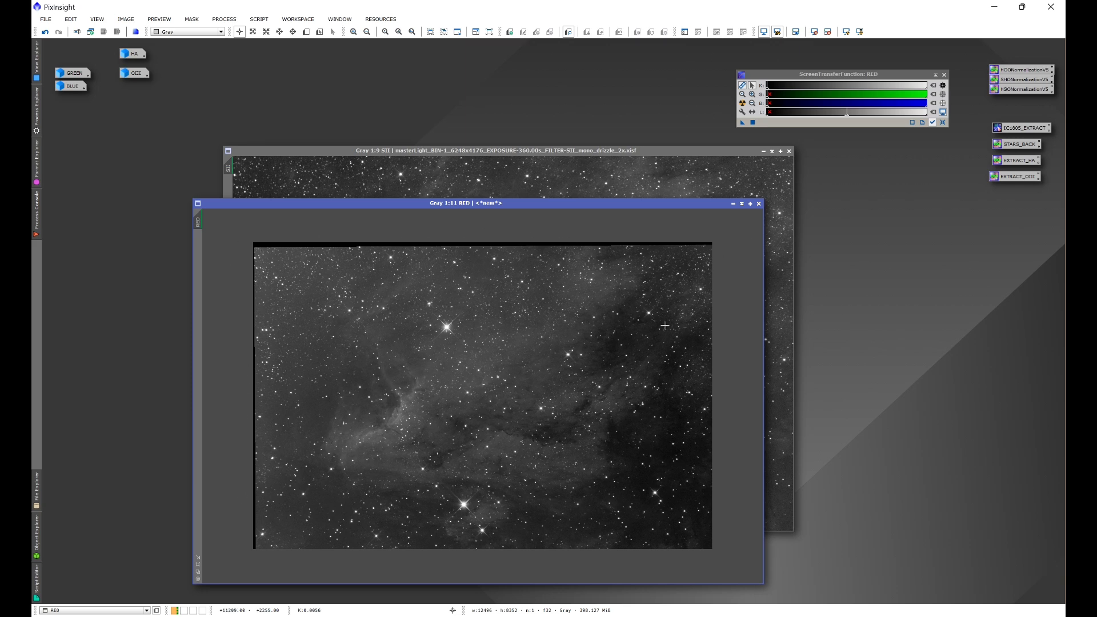
scroll(631, 351, "up", 1)
scroll(631, 351, "up", 1)
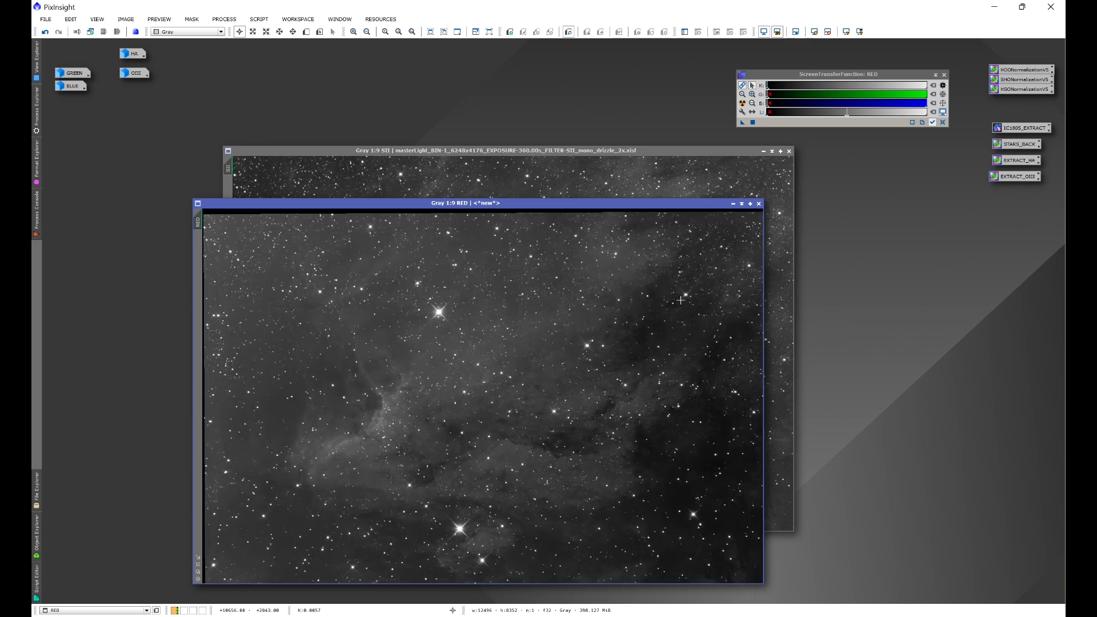
left_click(733, 205)
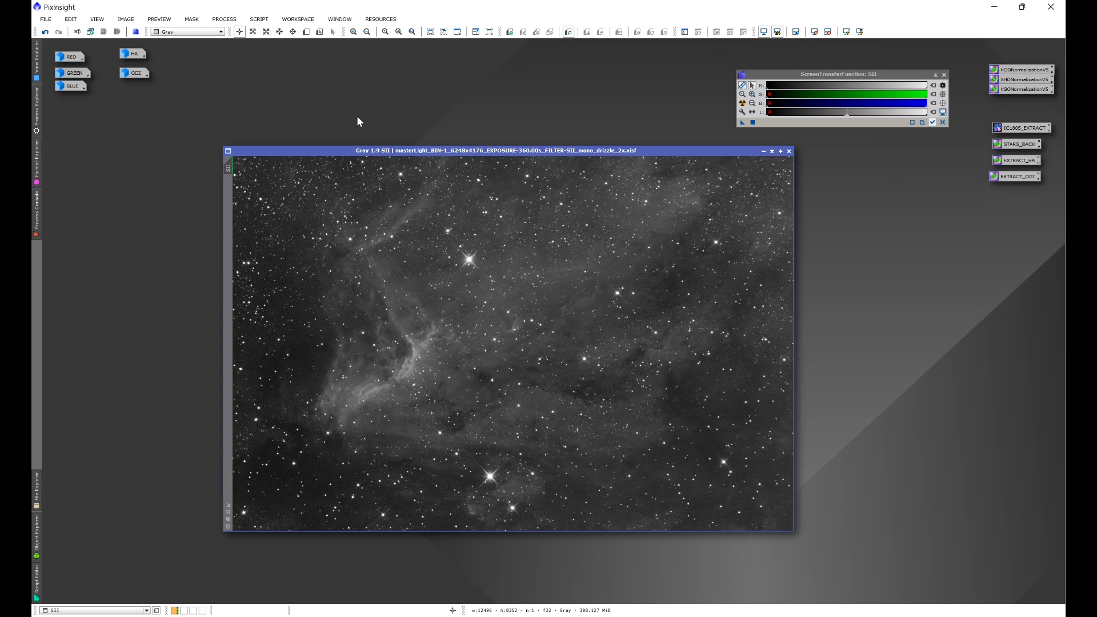
left_click(762, 151)
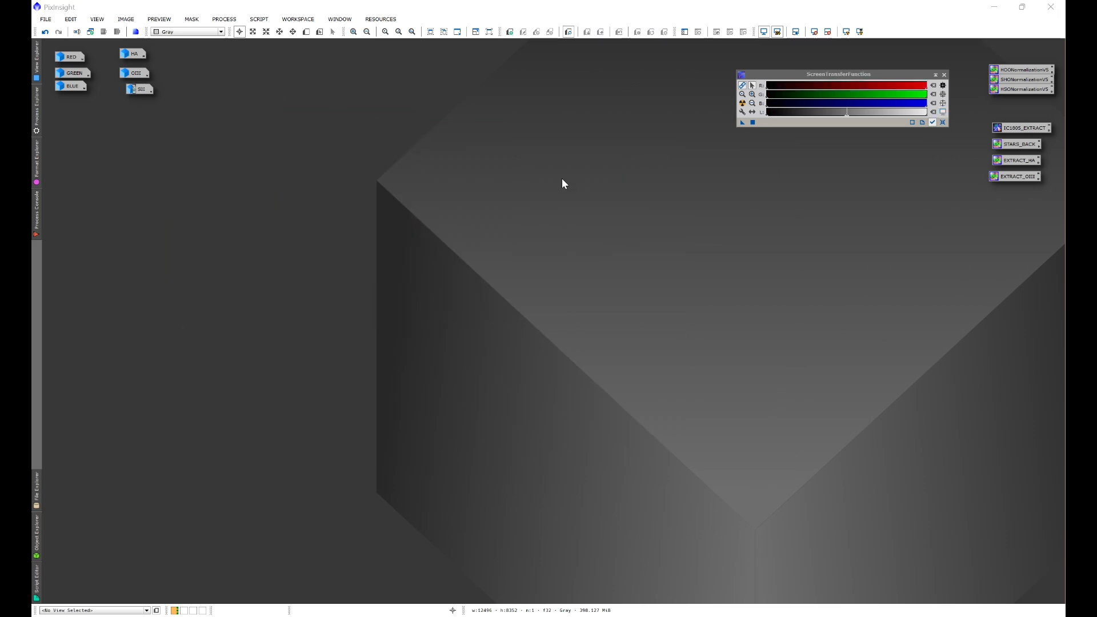
Compare the black registration borders of the BLUE, GREEN and RED images, then iconize BLUE and RED, keeping GREEN open
double_click(68, 87)
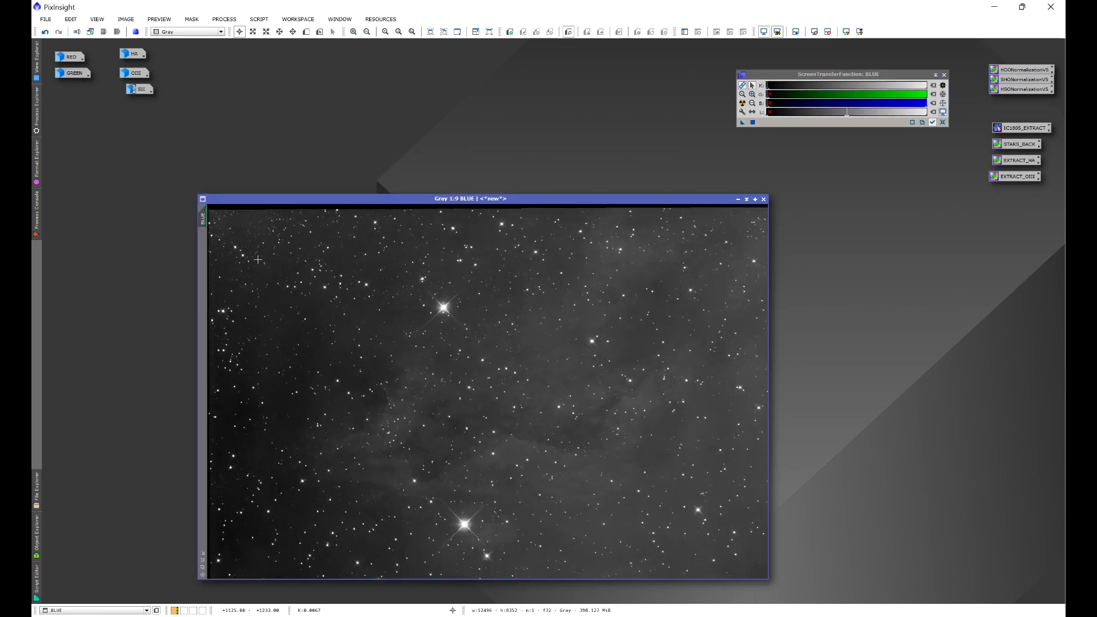
double_click(70, 74)
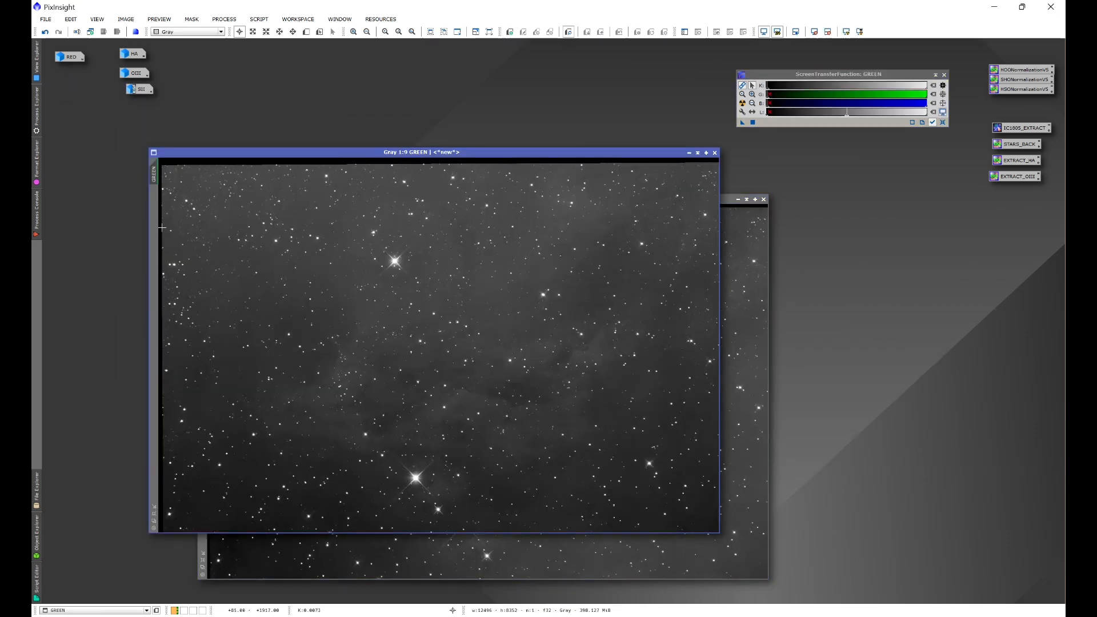
double_click(73, 56)
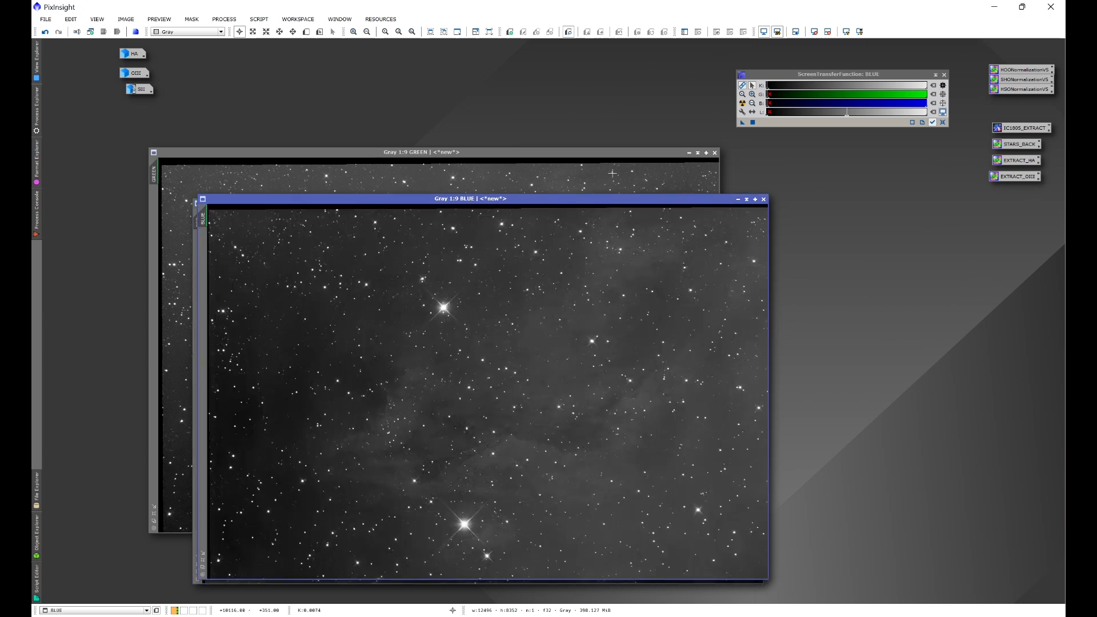
left_click(738, 199)
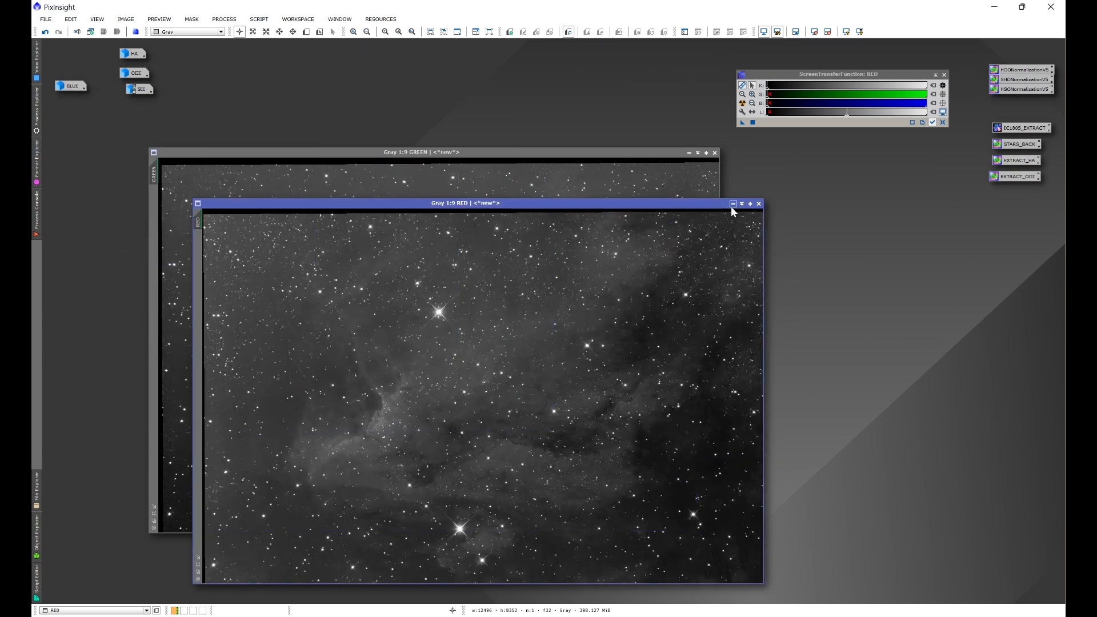
left_click(733, 204)
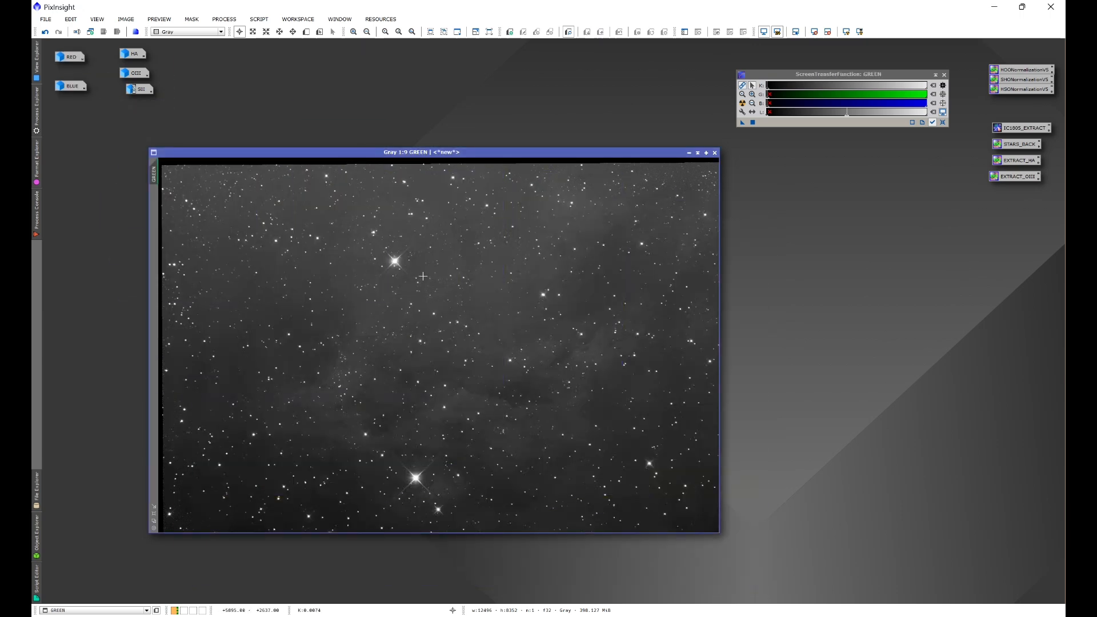
Start DynamicCrop on the GREEN image and draw a crop frame of about 12249 × 7983 px inside the black borders
left_click(224, 18)
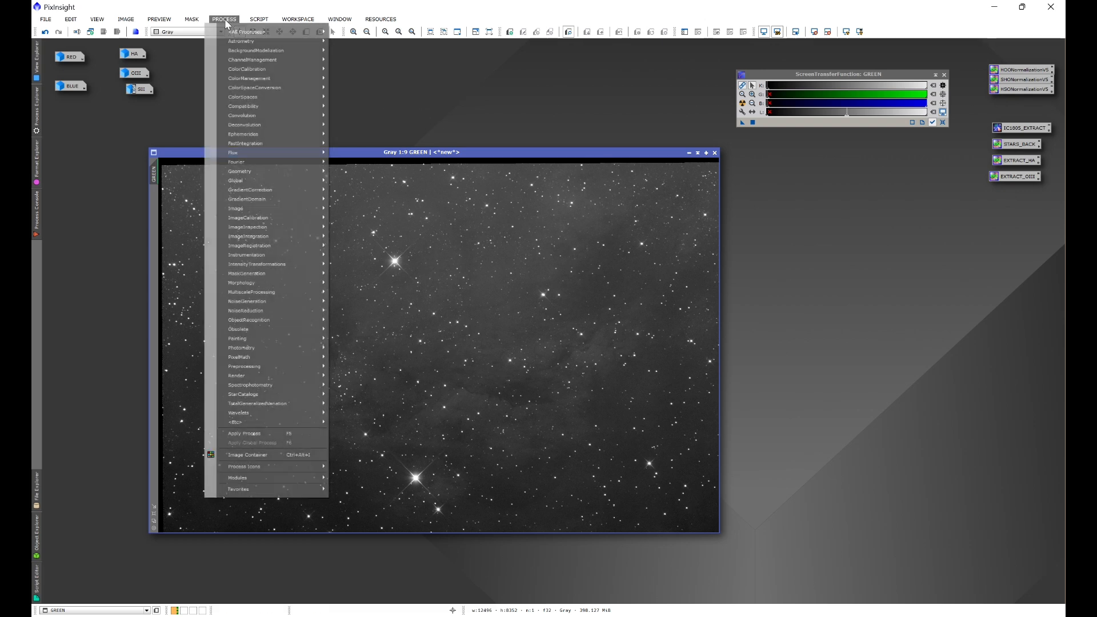
mouse_move(269, 32)
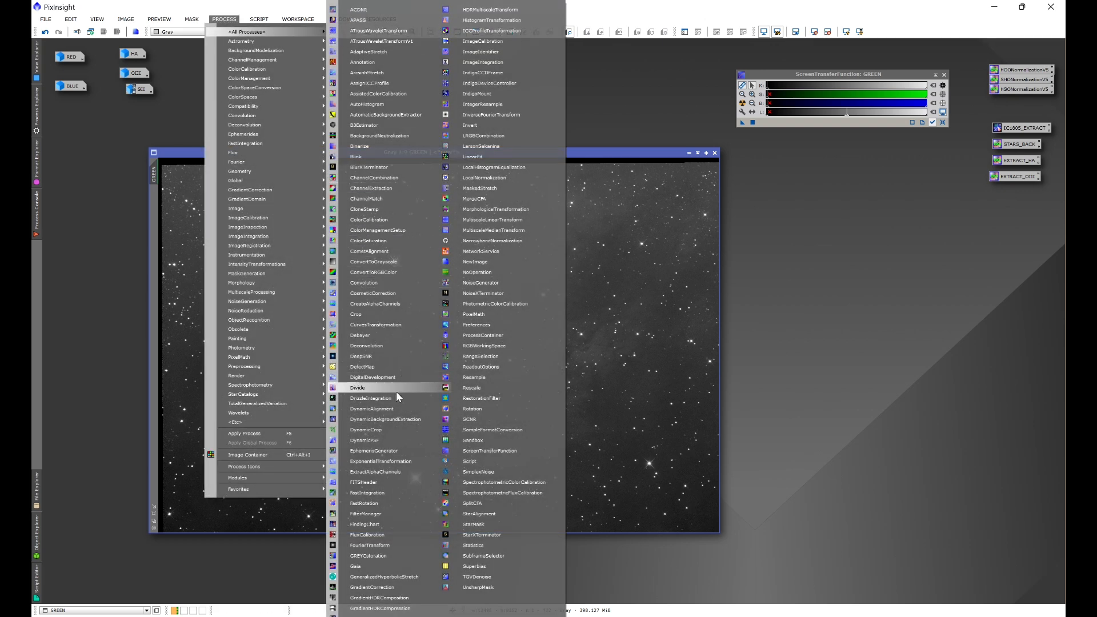
left_click(365, 430)
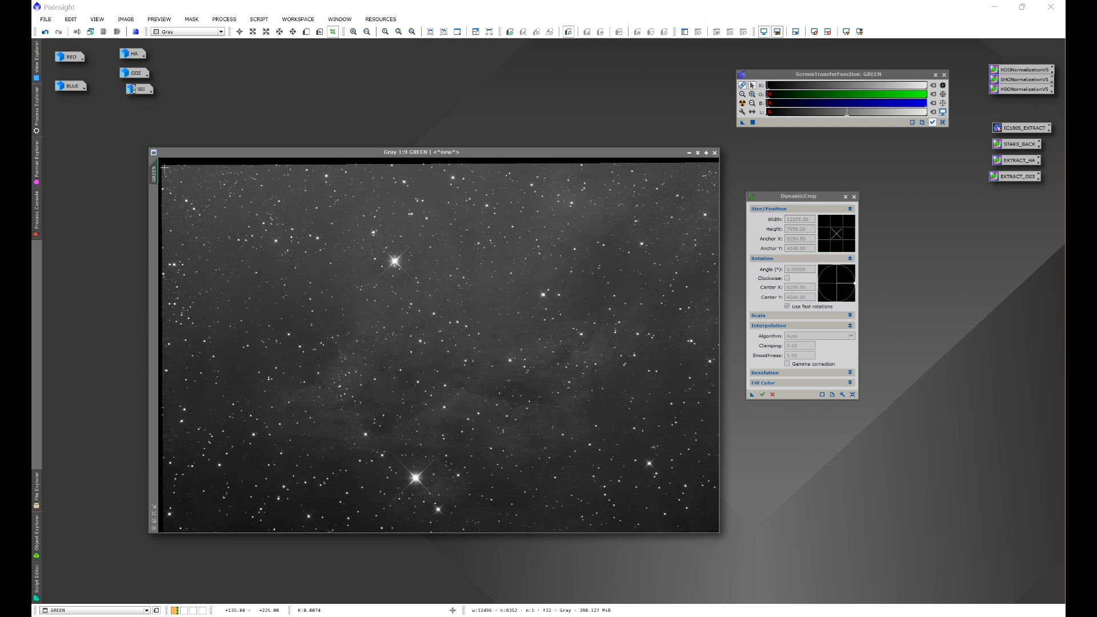
left_click_drag(164, 169, 714, 527)
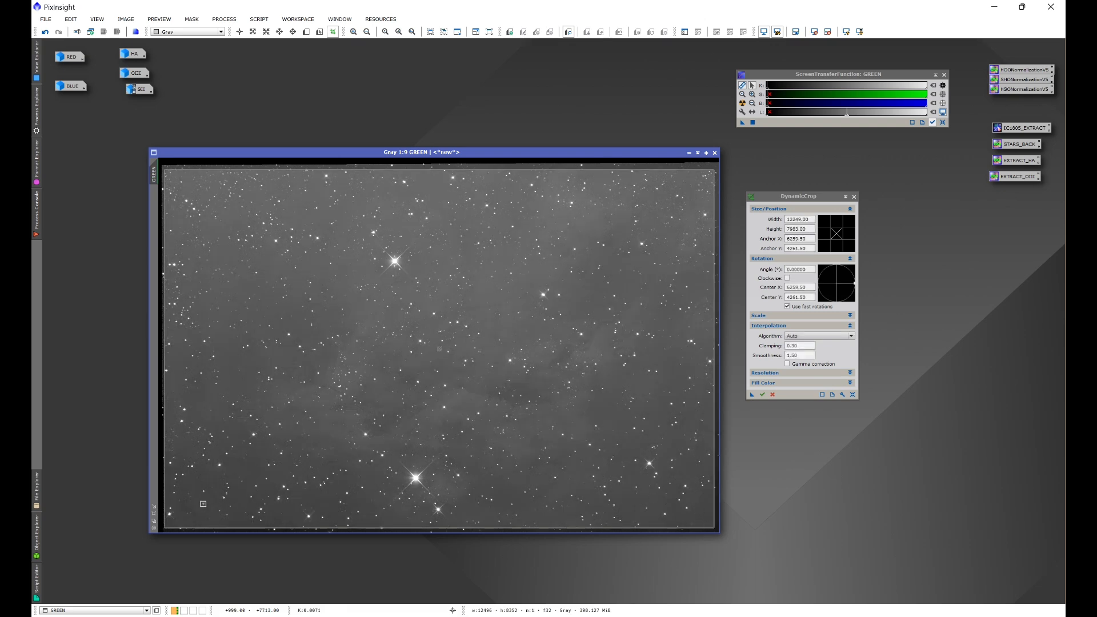
Move the crop frame's left edge inward to a width of about 12228 px and its bottom edge outward to a height of about 8031 px
scroll(180, 499, "up", 5)
scroll(180, 498, "up", 7)
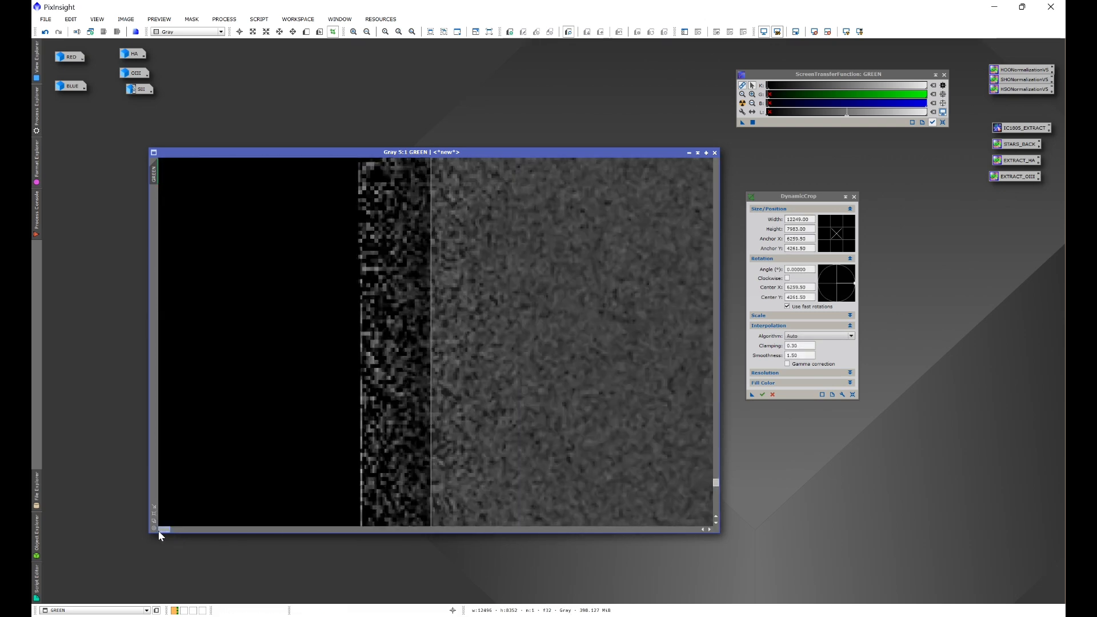
left_click_drag(715, 482, 714, 509)
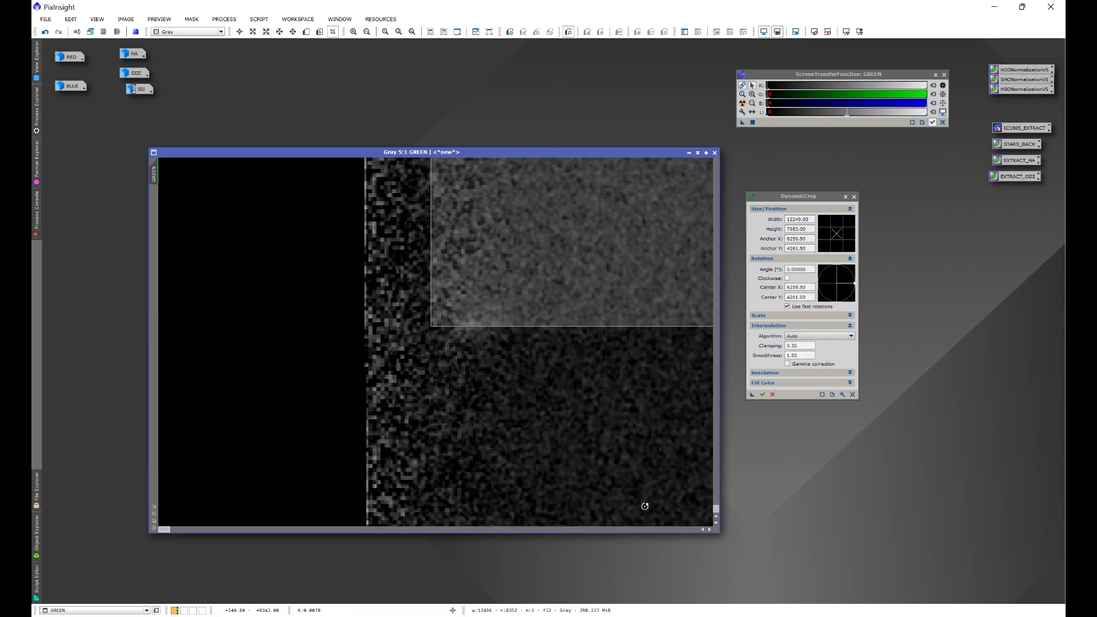
left_click_drag(430, 235, 473, 238)
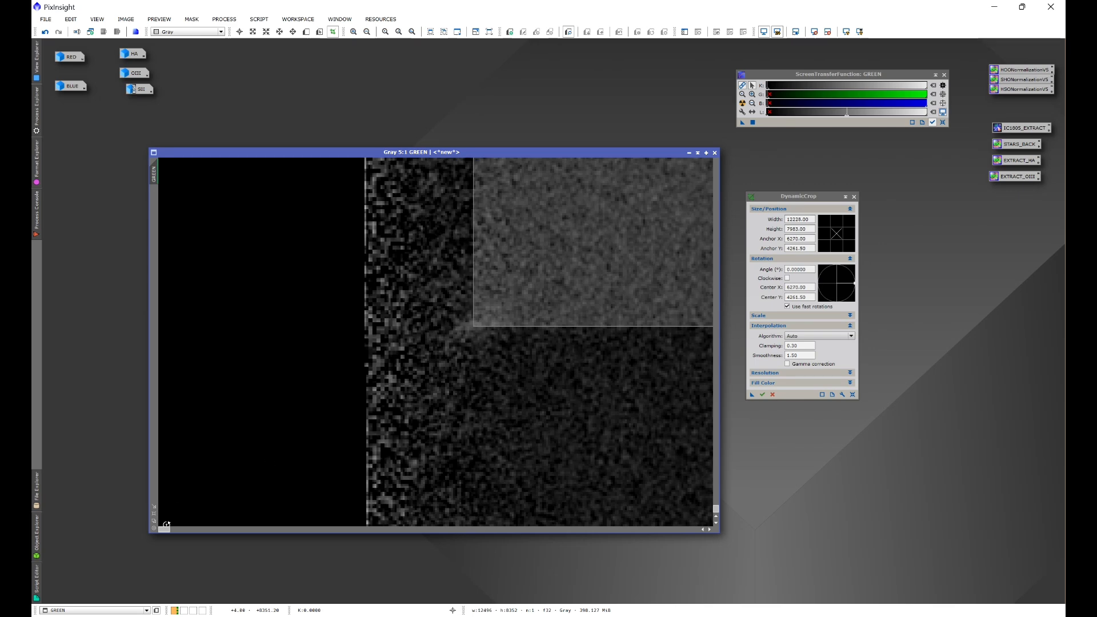
left_click(200, 531)
scroll(332, 465, "down", 5)
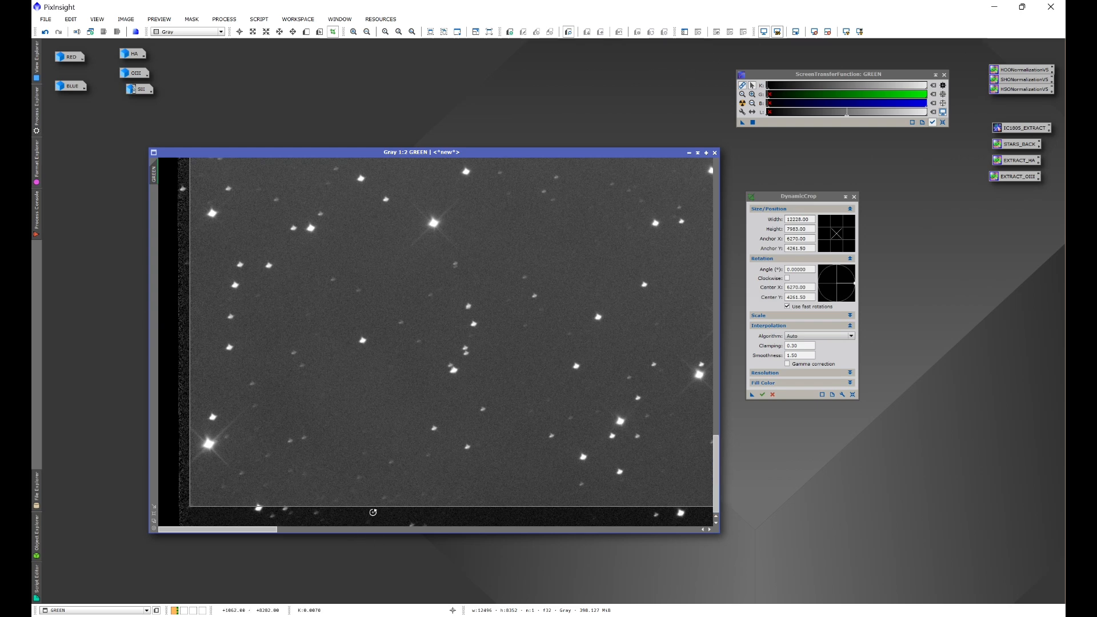
left_click_drag(377, 507, 377, 516)
Check the crop frame's remaining corners and move its right edge inward to a width of about 12212 px
left_click_drag(714, 473, 705, 174)
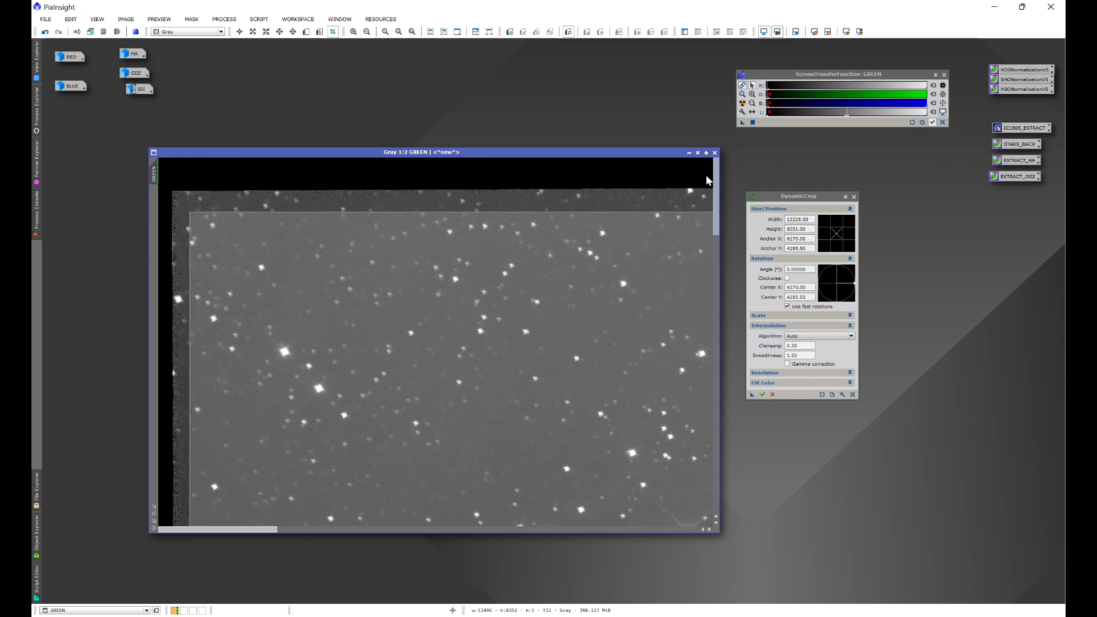
left_click_drag(263, 533, 689, 531)
left_click_drag(715, 194, 742, 504)
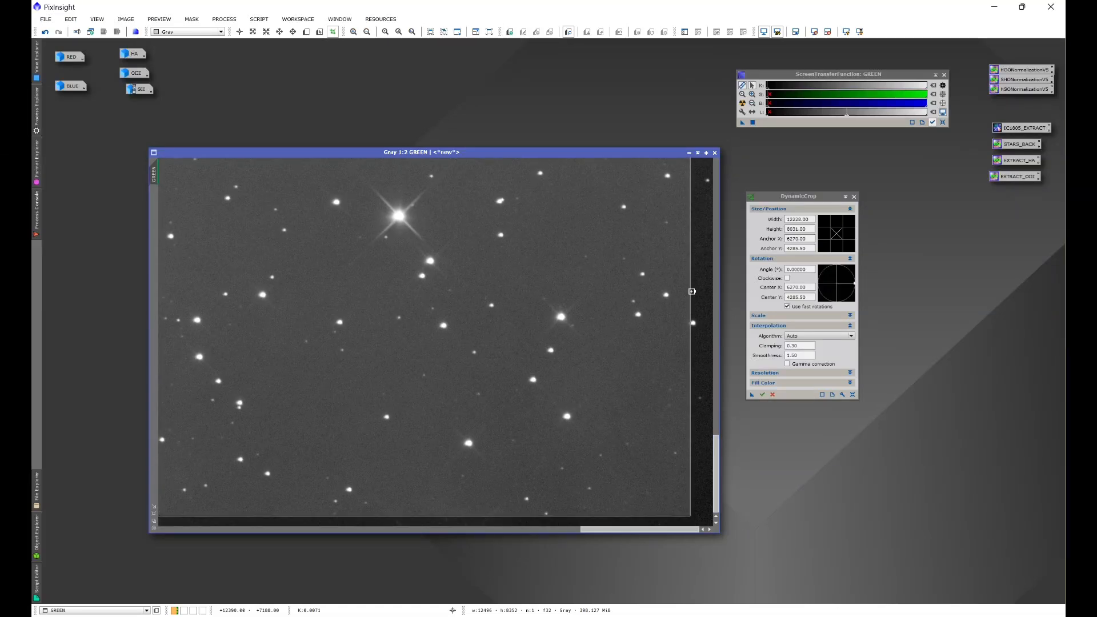
left_click_drag(690, 293, 686, 293)
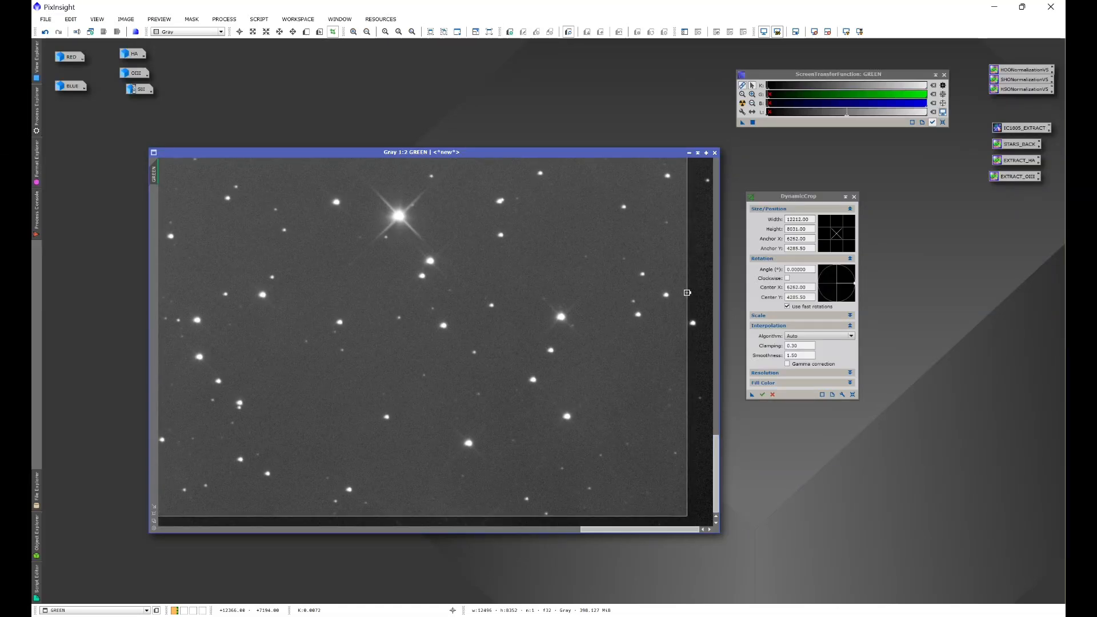
scroll(450, 397, "down", 6)
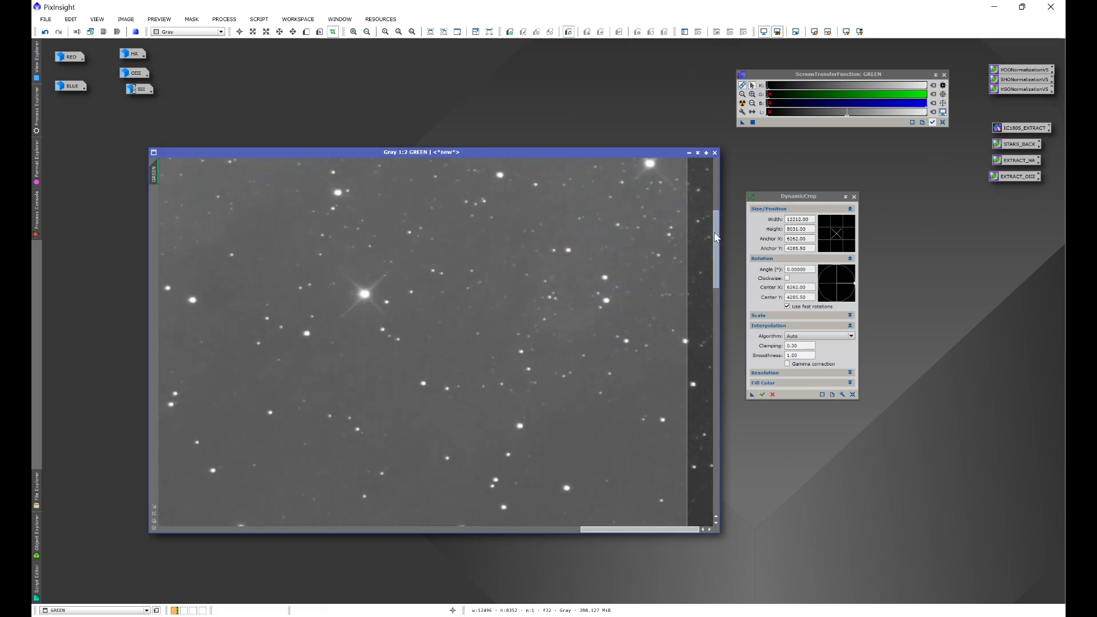
Store the crop settings as a process icon on the workspace, close DynamicCrop cancelling its session, and iconize the GREEN image
scroll(449, 397, "down", 1)
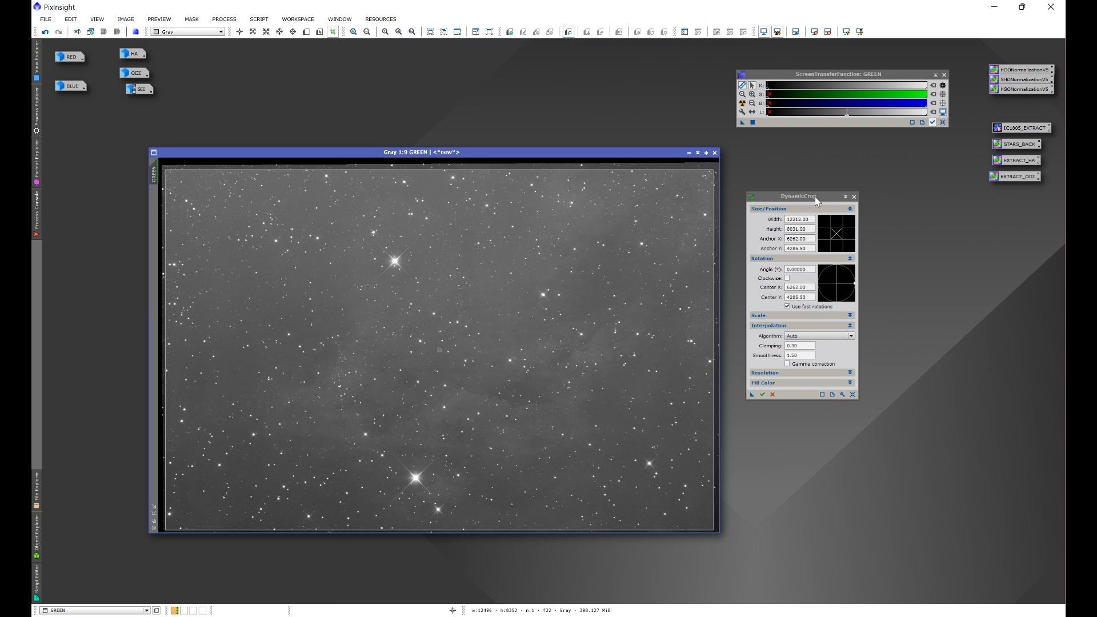
left_click_drag(750, 393, 746, 426)
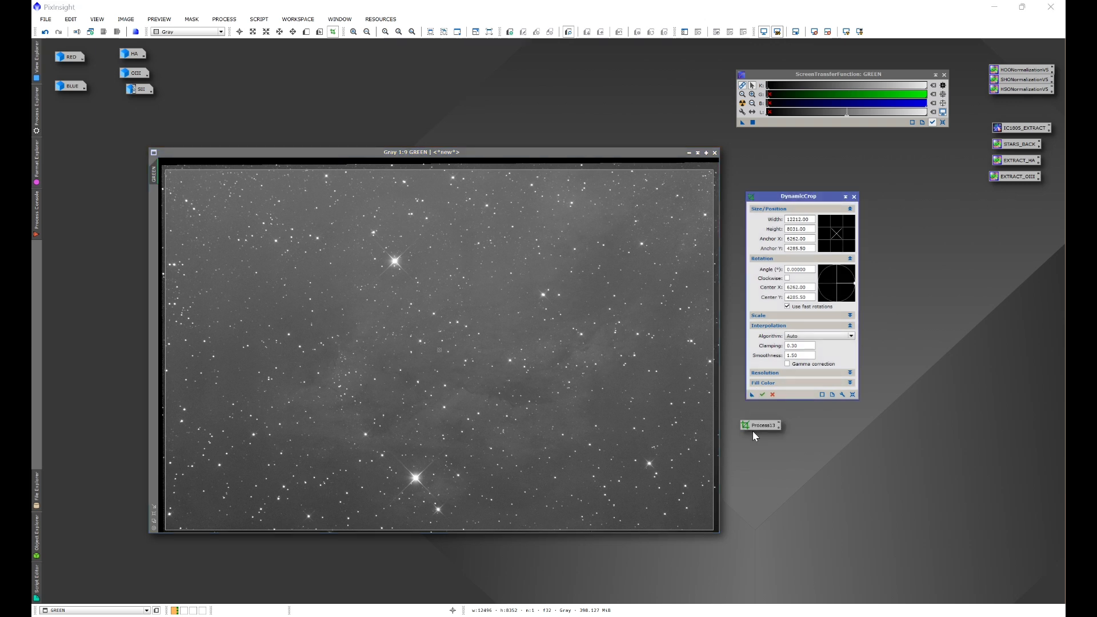
left_click(854, 196)
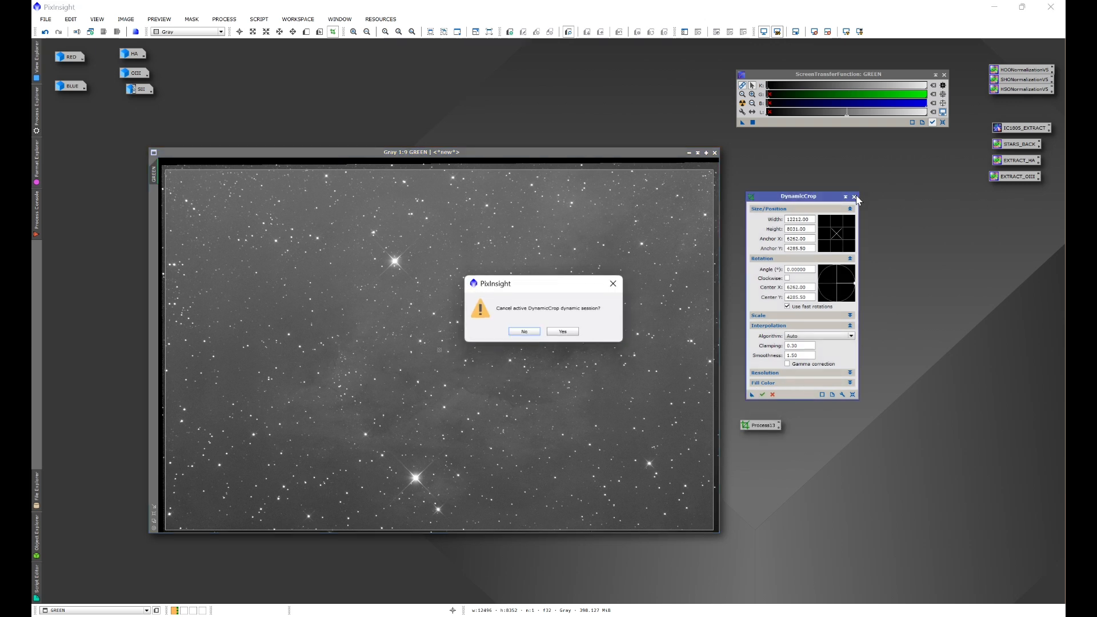
left_click(564, 335)
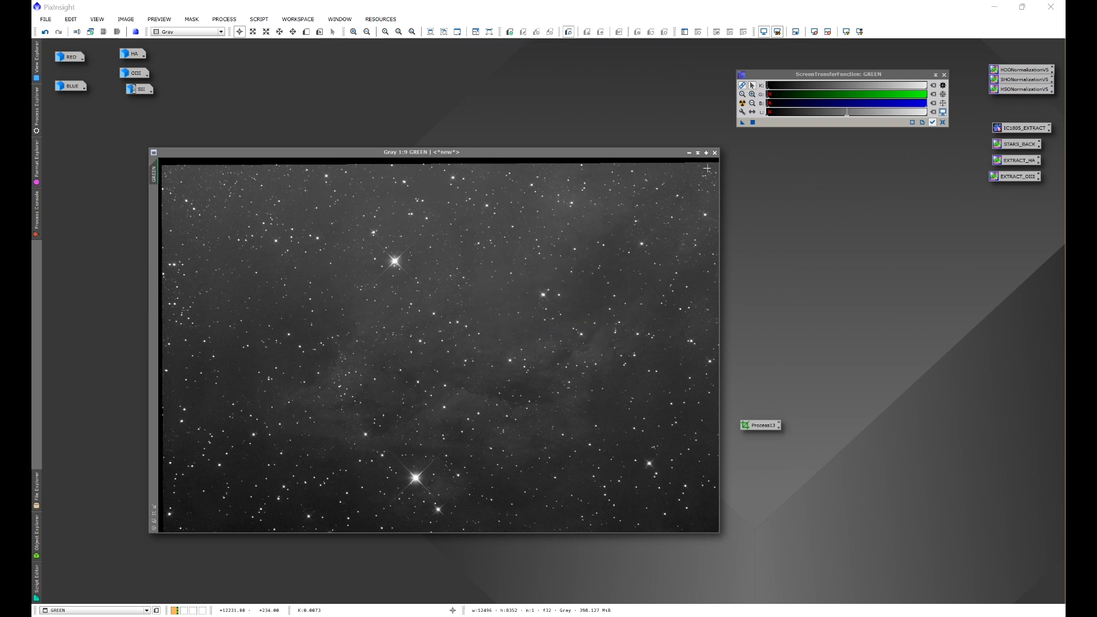
left_click(689, 152)
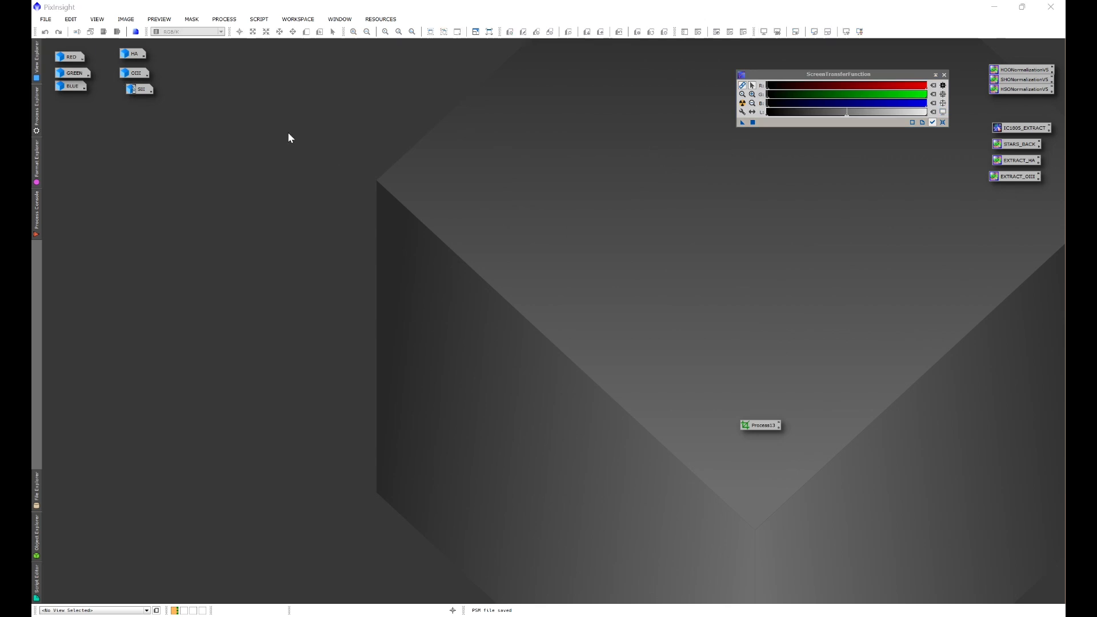
Restore the HA image, crop it with the saved DynamicCrop settings, then iconize it and close DynamicCrop
double_click(132, 54)
left_click_drag(507, 223, 390, 142)
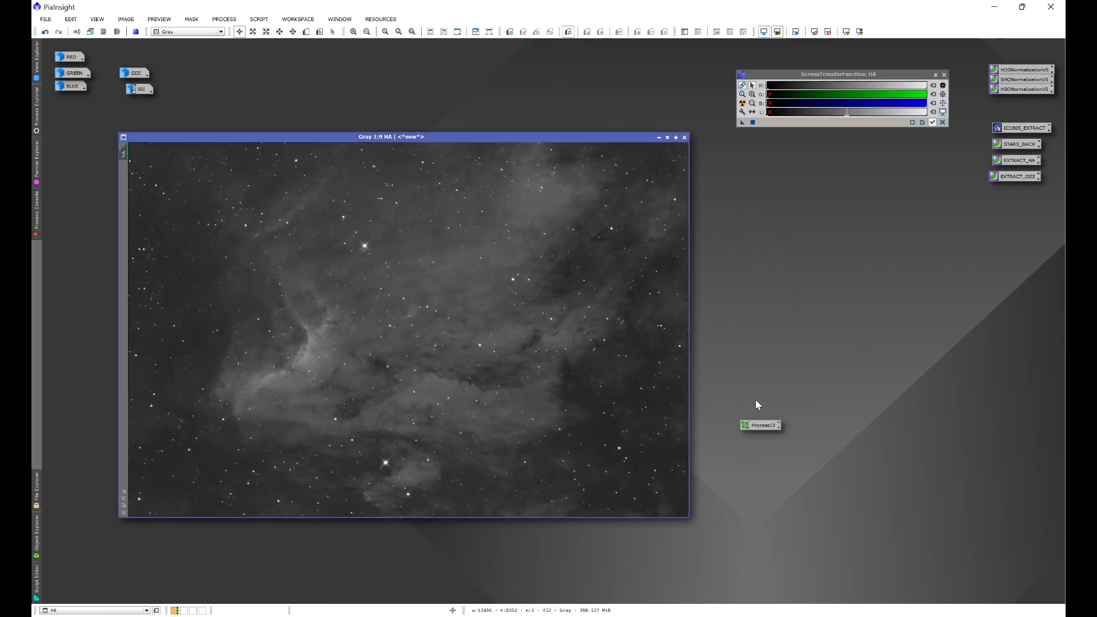
double_click(757, 424)
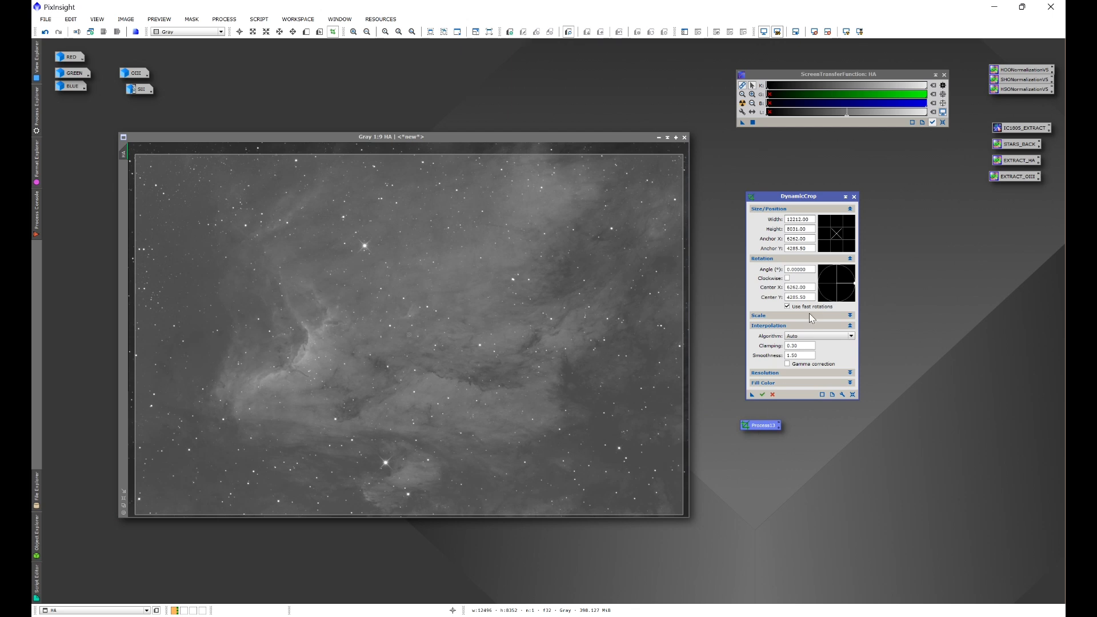
left_click(762, 394)
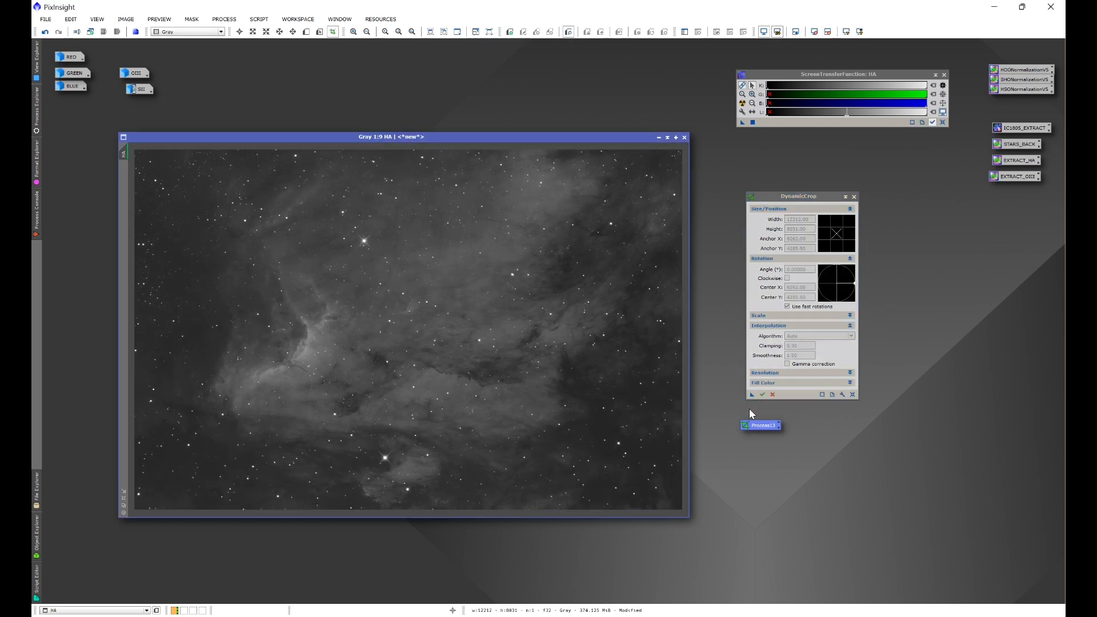
left_click(659, 137)
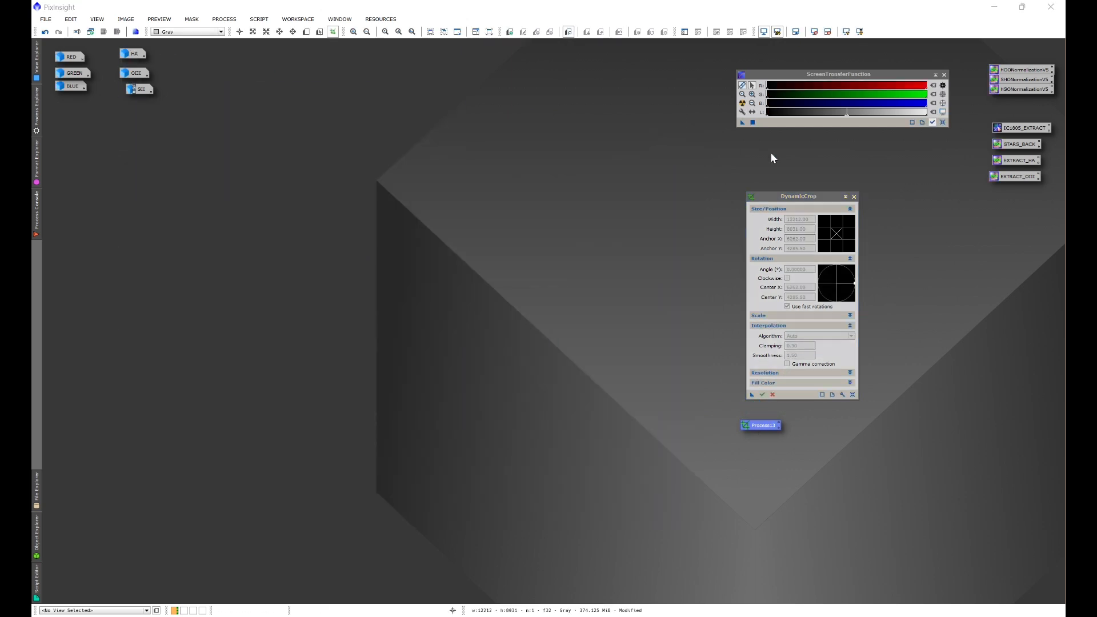
left_click(854, 196)
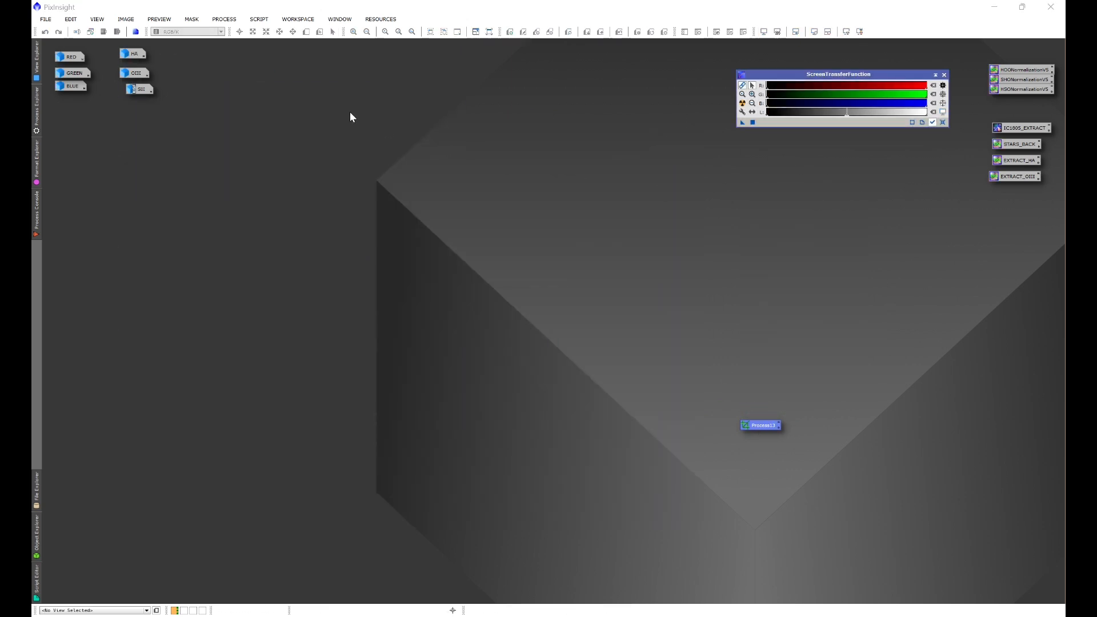
Restore the OIII image, crop it with the saved DynamicCrop settings, then close DynamicCrop and iconize OIII
double_click(136, 73)
left_click_drag(575, 224, 461, 161)
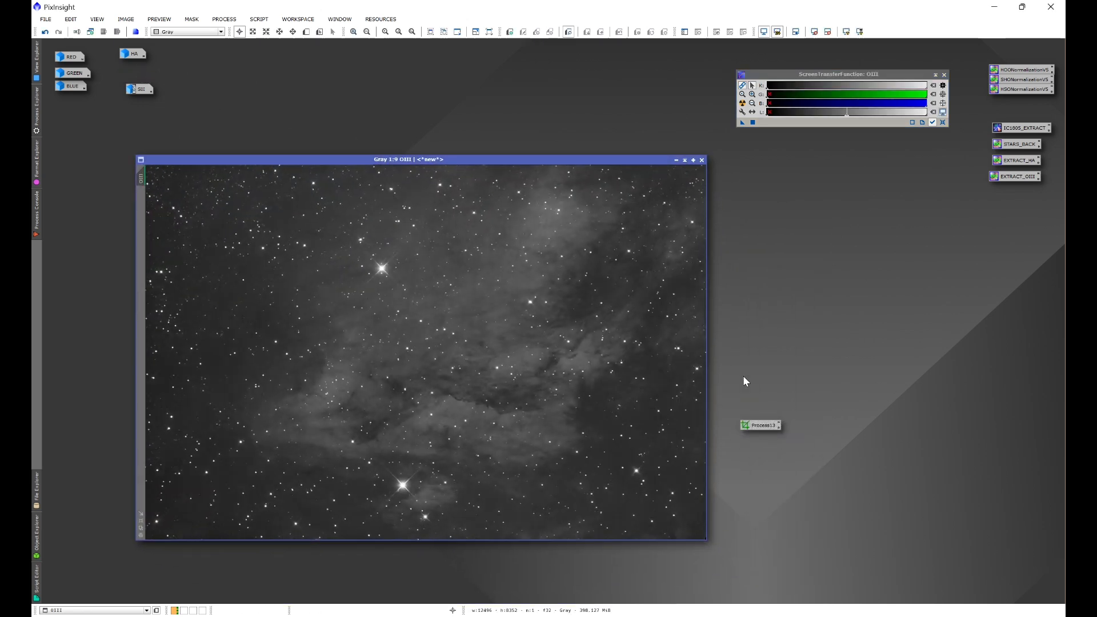
double_click(761, 426)
left_click(762, 395)
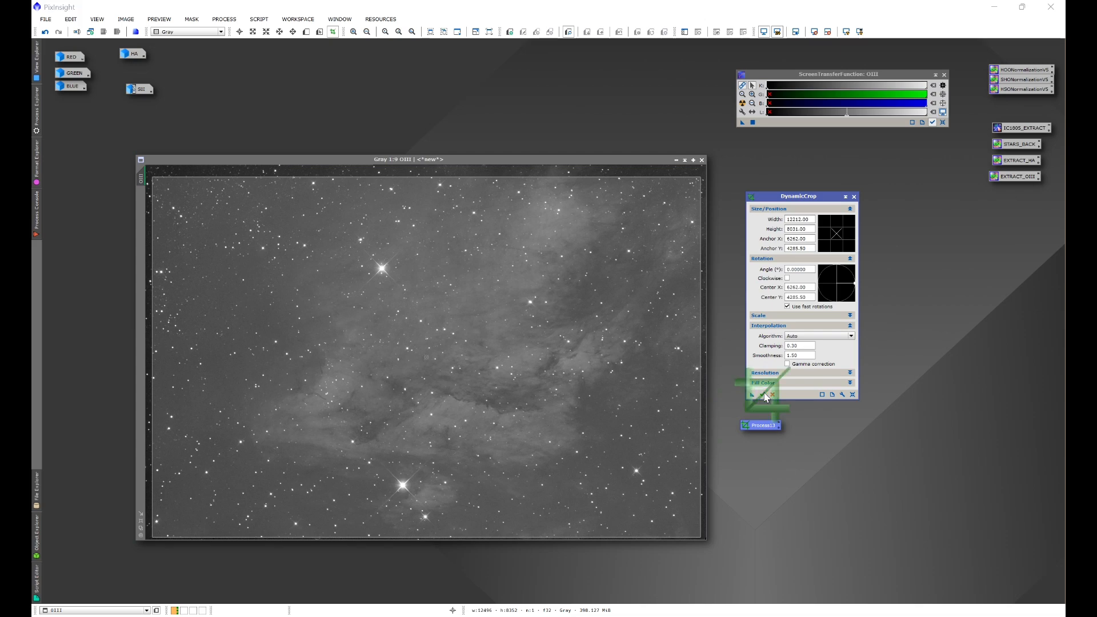
left_click(854, 196)
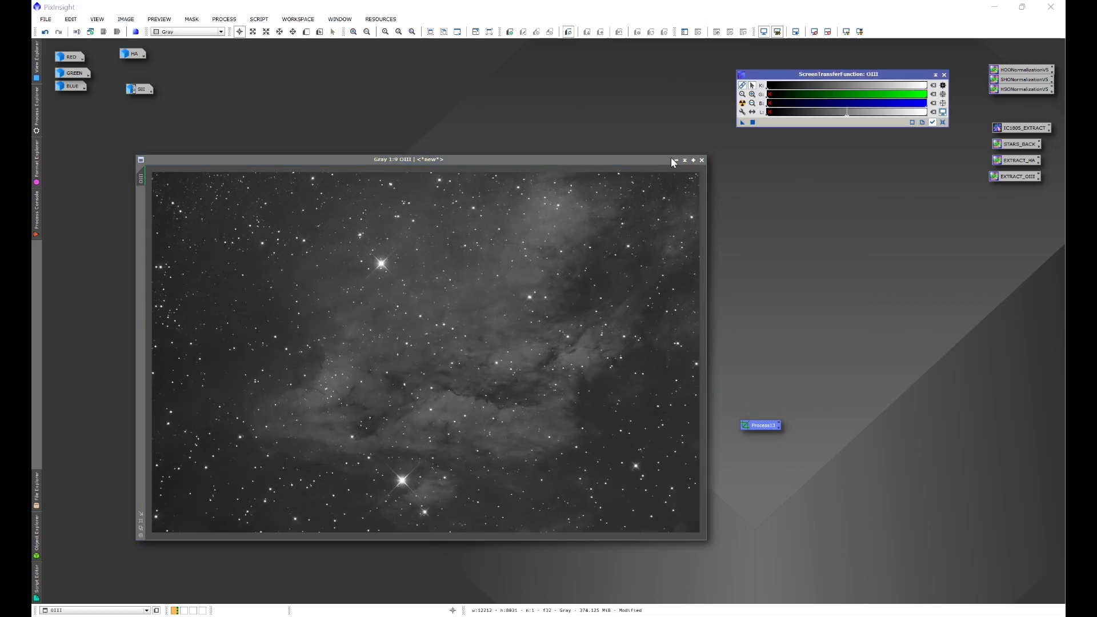
left_click(676, 160)
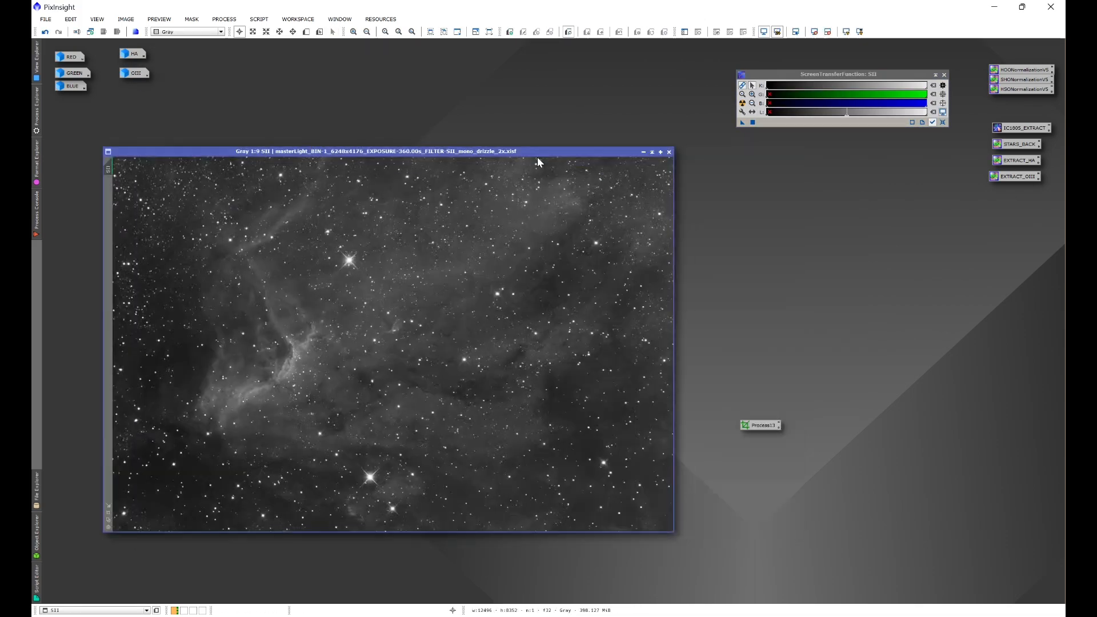
Apply the saved DynamicCrop settings to the SII and RED images in turn, iconizing each after its crop
double_click(761, 425)
left_click(563, 345)
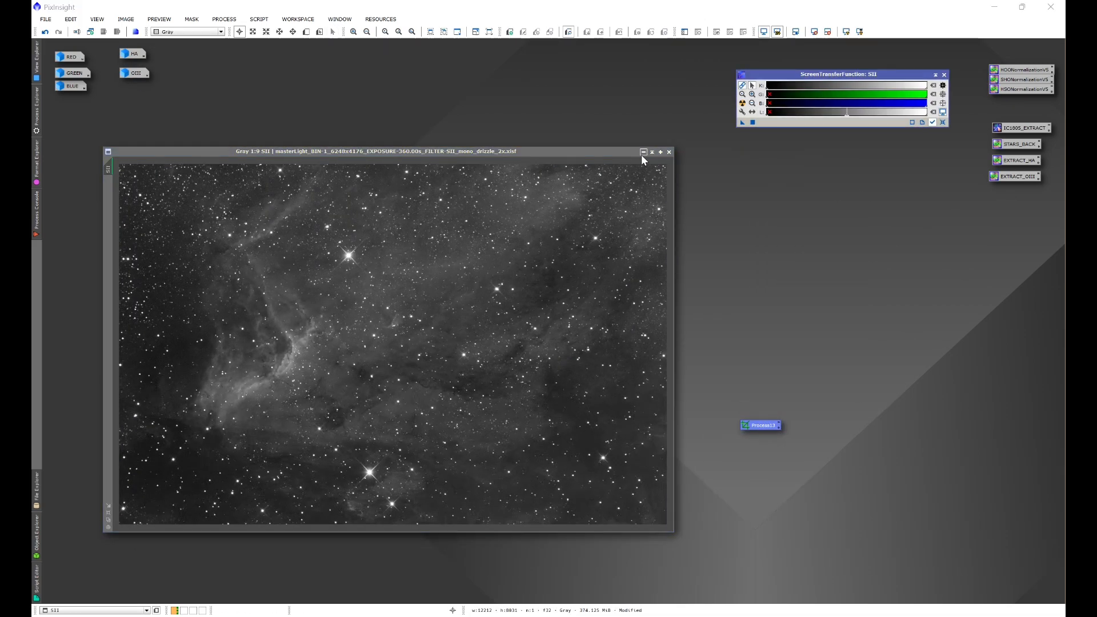
double_click(761, 425)
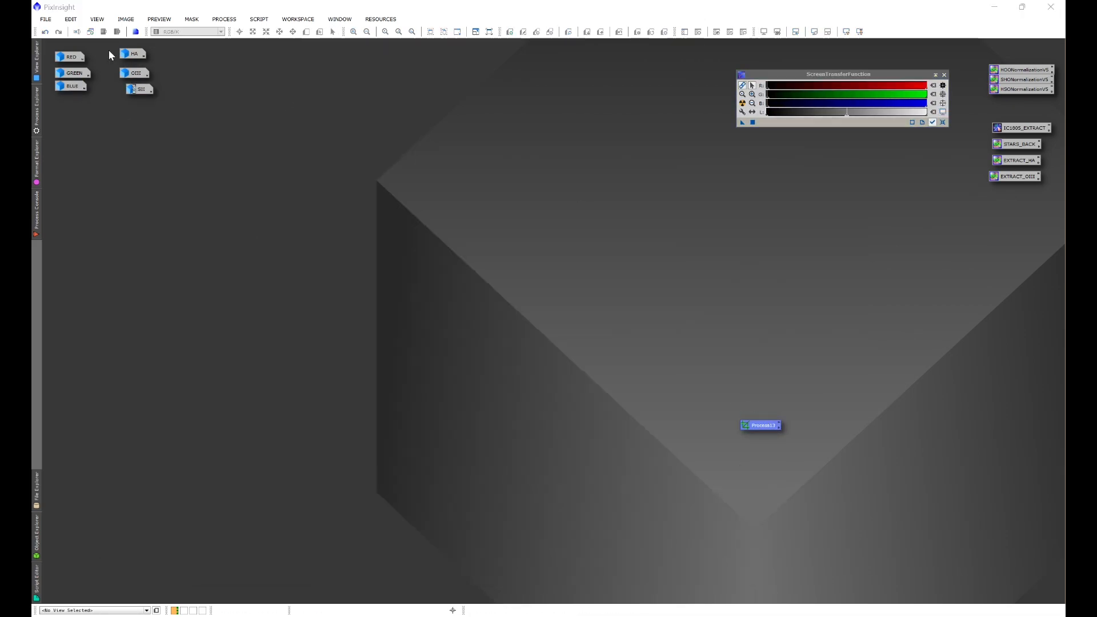
double_click(761, 425)
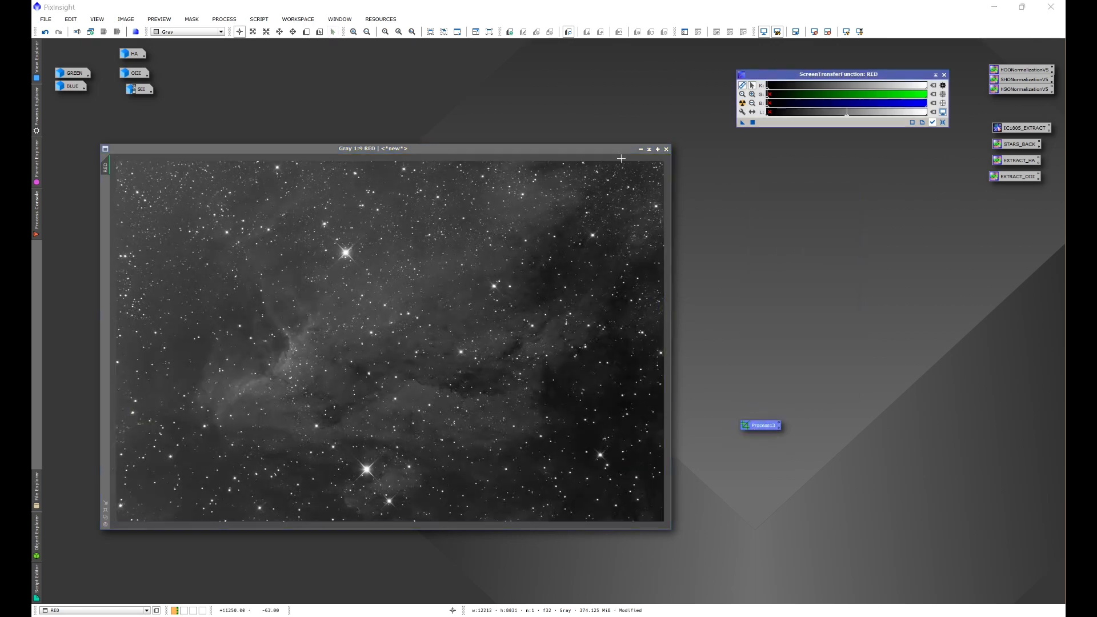
left_click(640, 149)
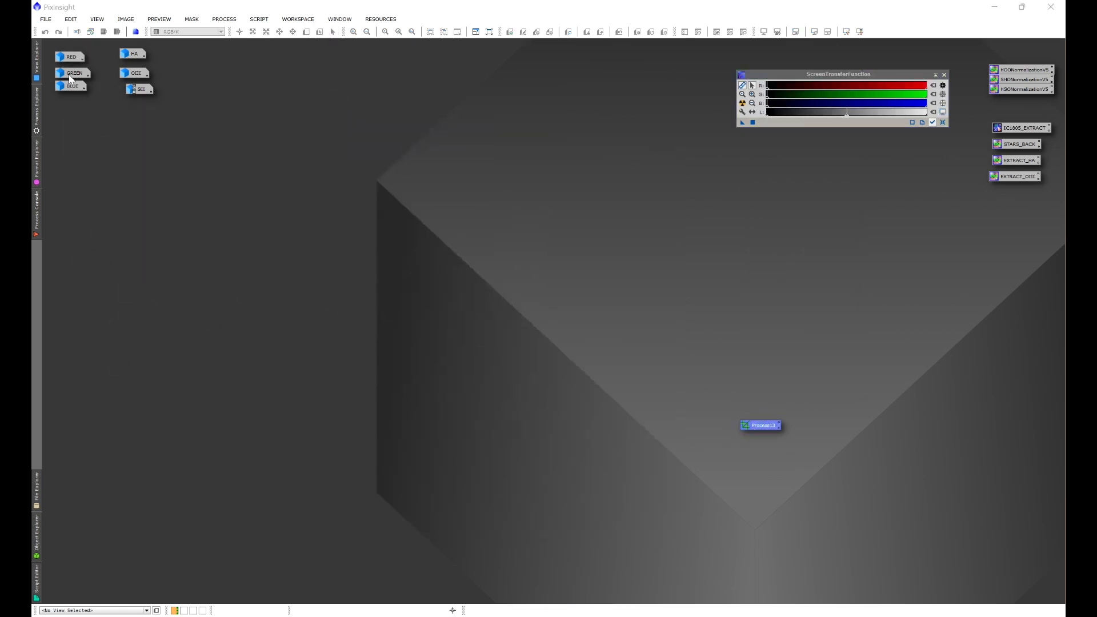
Restore the GREEN image and crop it with the saved DynamicCrop settings
double_click(69, 72)
left_click_drag(544, 156, 518, 150)
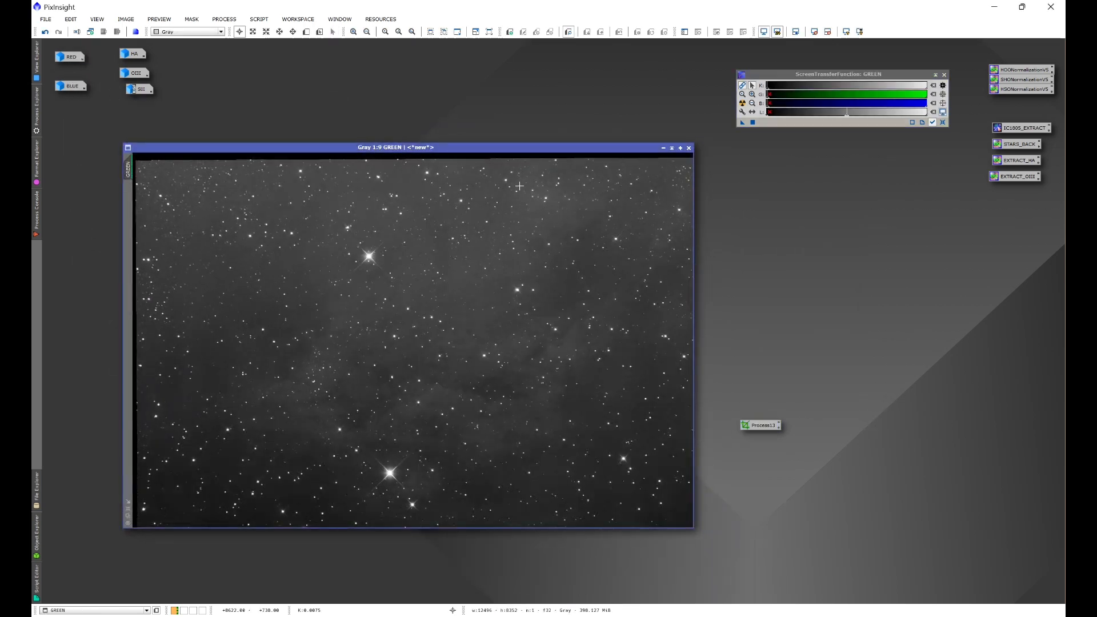
double_click(758, 423)
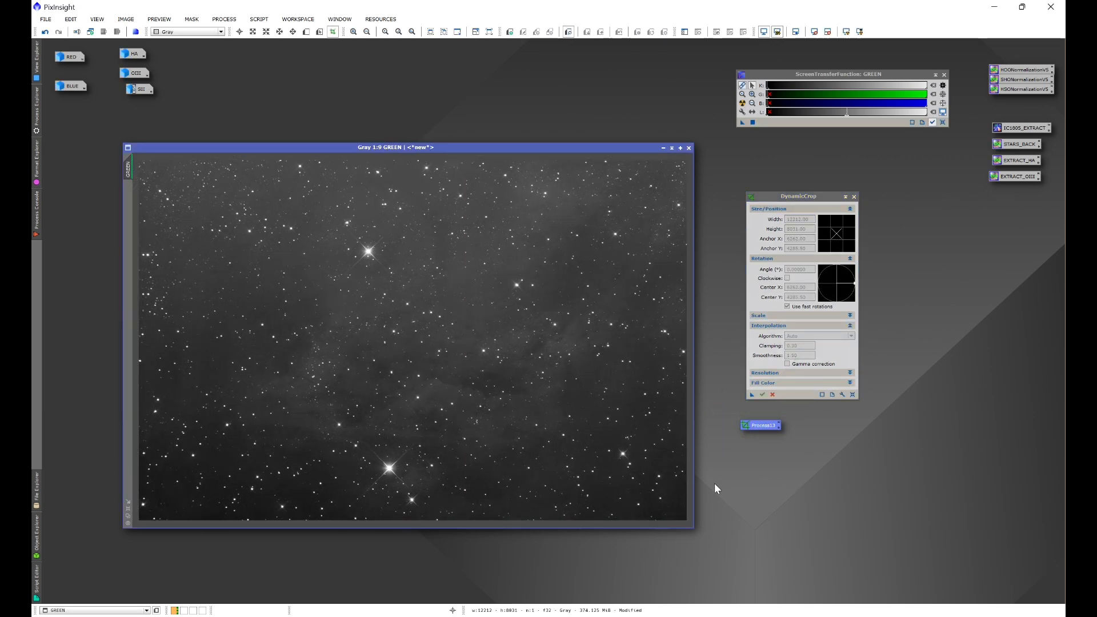
Examine the edges and corners of the cropped GREEN and SII images for leftover registration borders, then iconize SII
scroll(681, 461, "up", 10)
left_click_drag(690, 468, 690, 176)
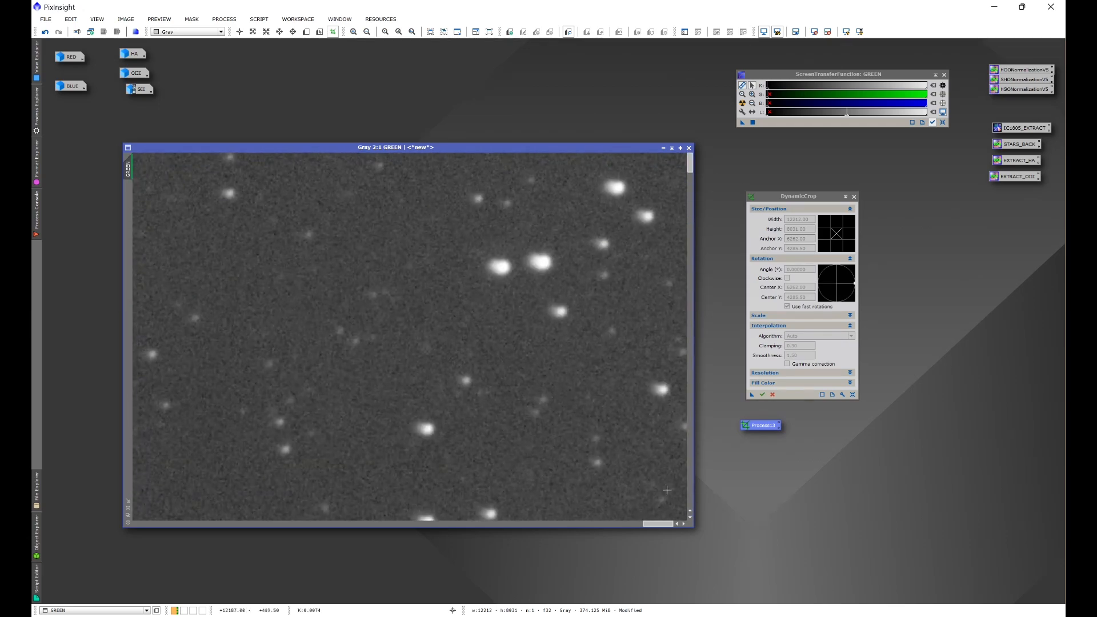
left_click_drag(667, 522, 164, 485)
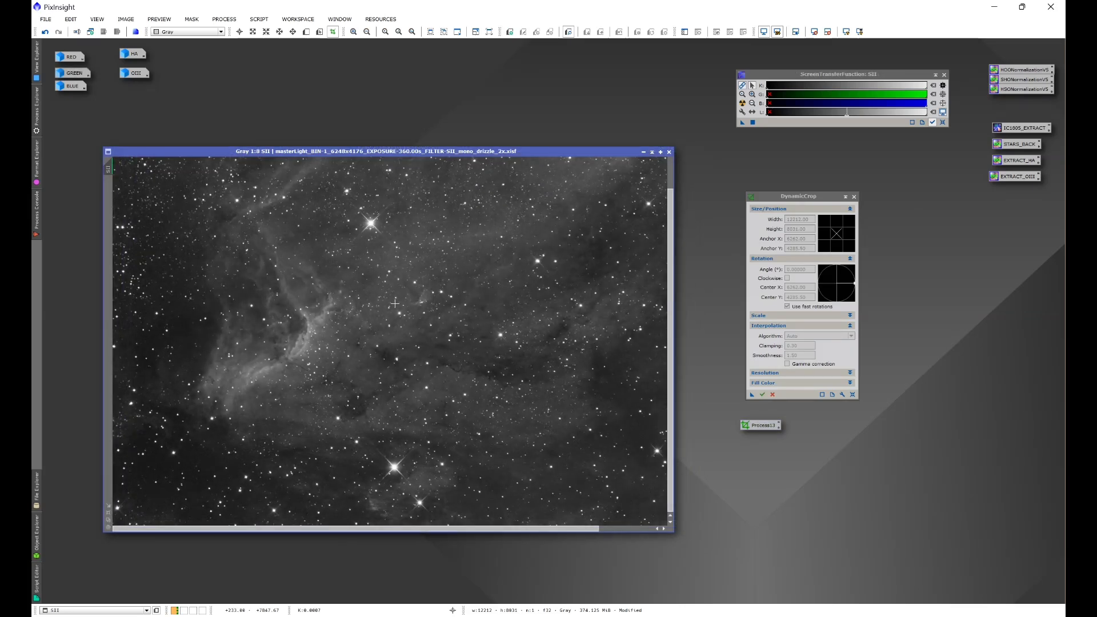
scroll(394, 303, "down", 1)
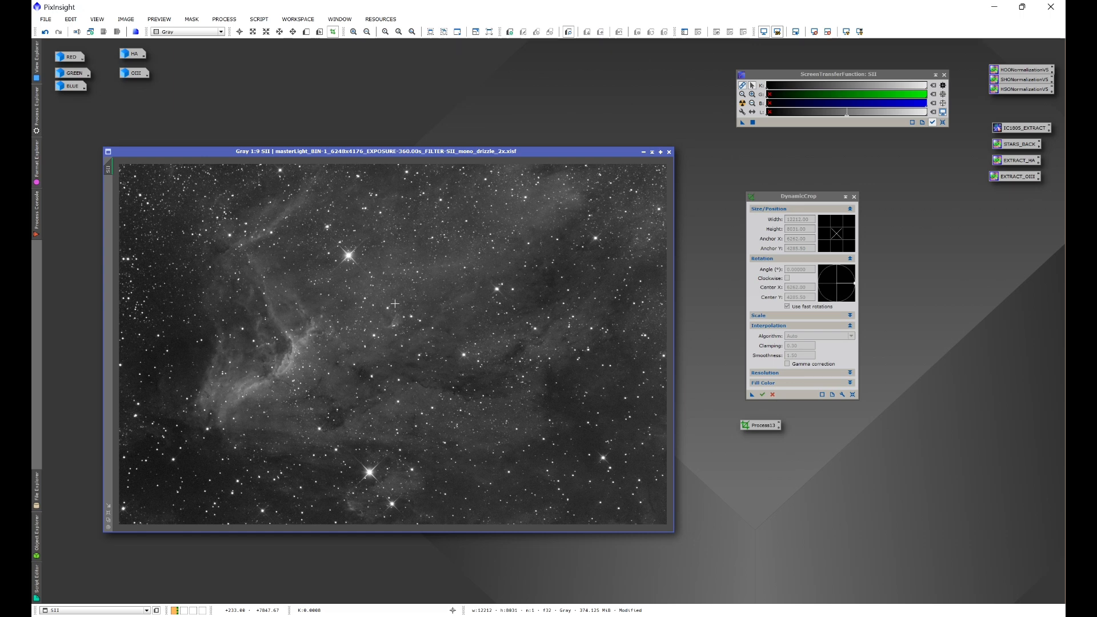
left_click(644, 152)
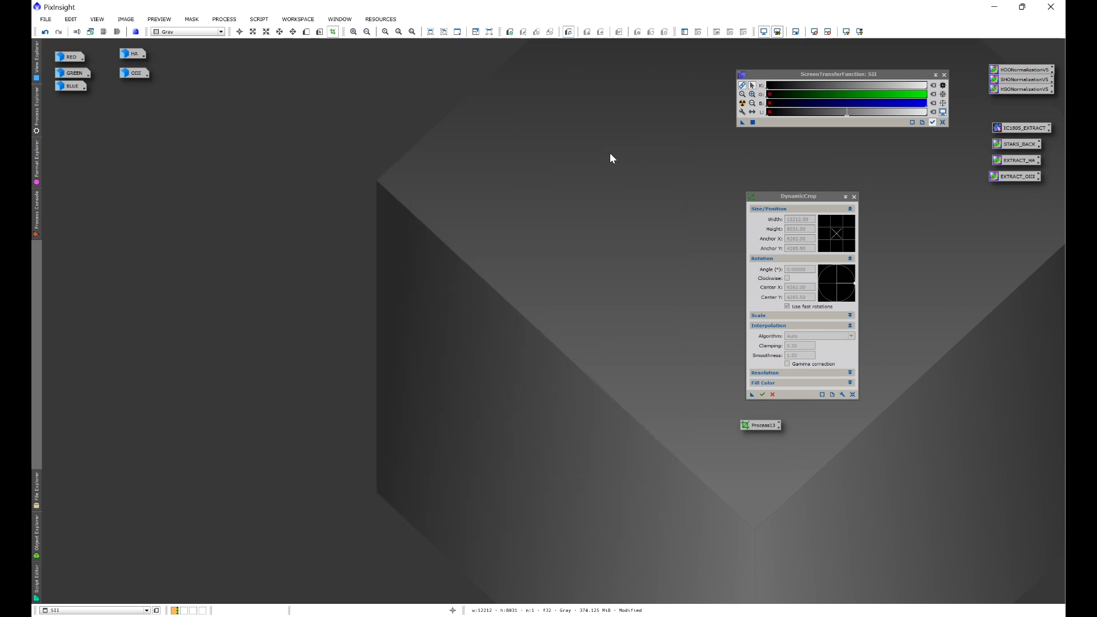
Restore the RED image and start saving it under C:\WBPP\IC5070 PROJECT
double_click(70, 56)
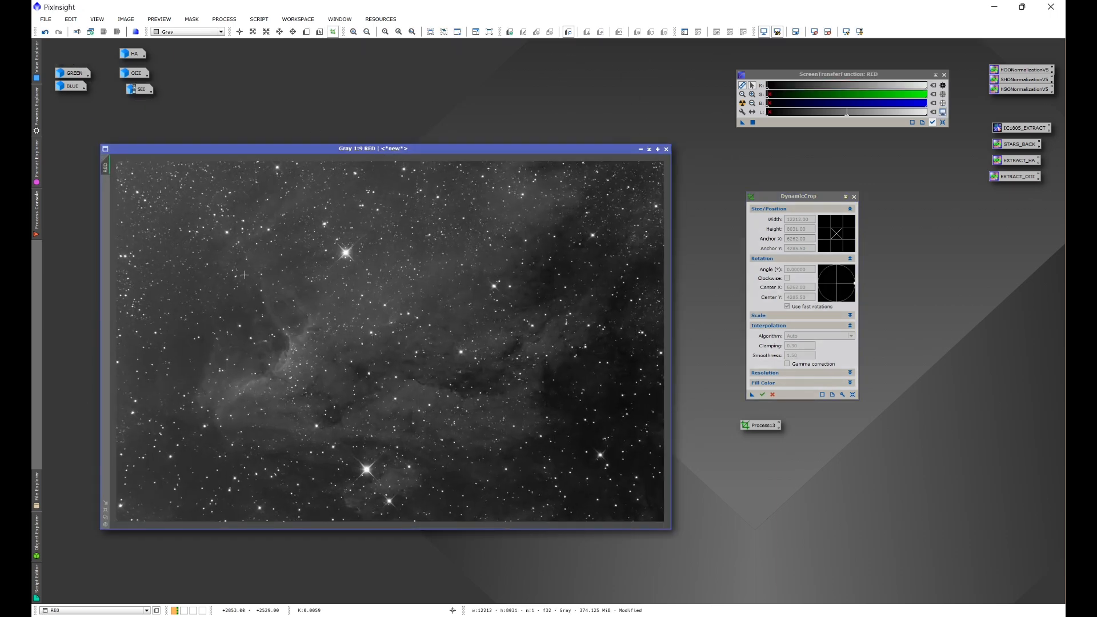
left_click(46, 19)
left_click(56, 97)
left_click(76, 372)
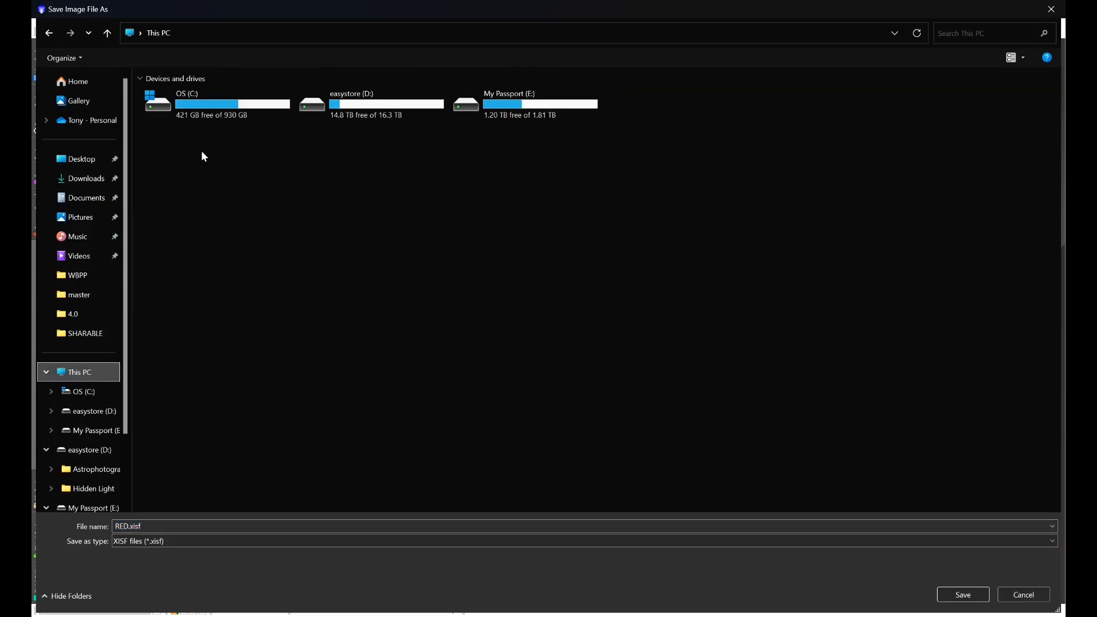
double_click(198, 111)
left_click(166, 255)
double_click(167, 255)
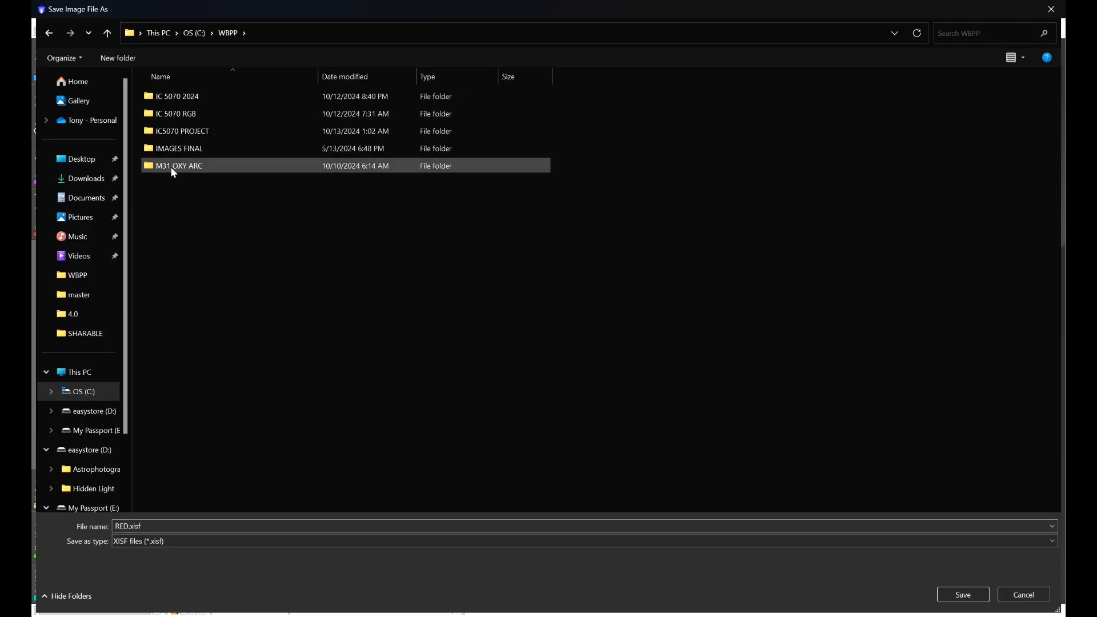
double_click(168, 131)
Create a new folder named RGB CROP_ALIGN inside IC5070 PROJECT
right_click(230, 184)
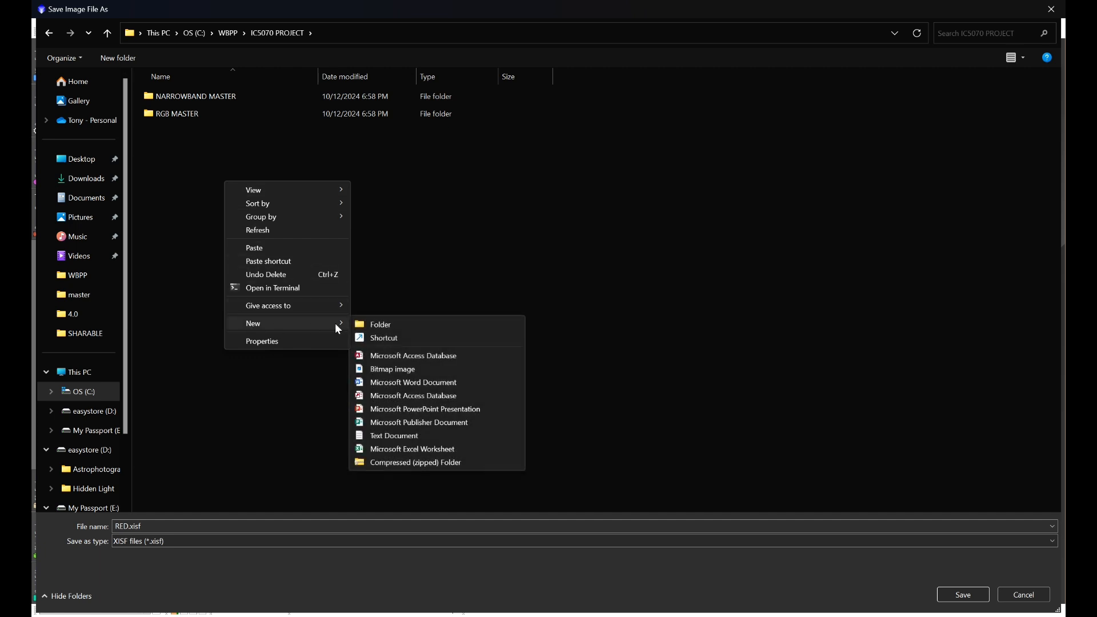
left_click(361, 317)
type("RGB")
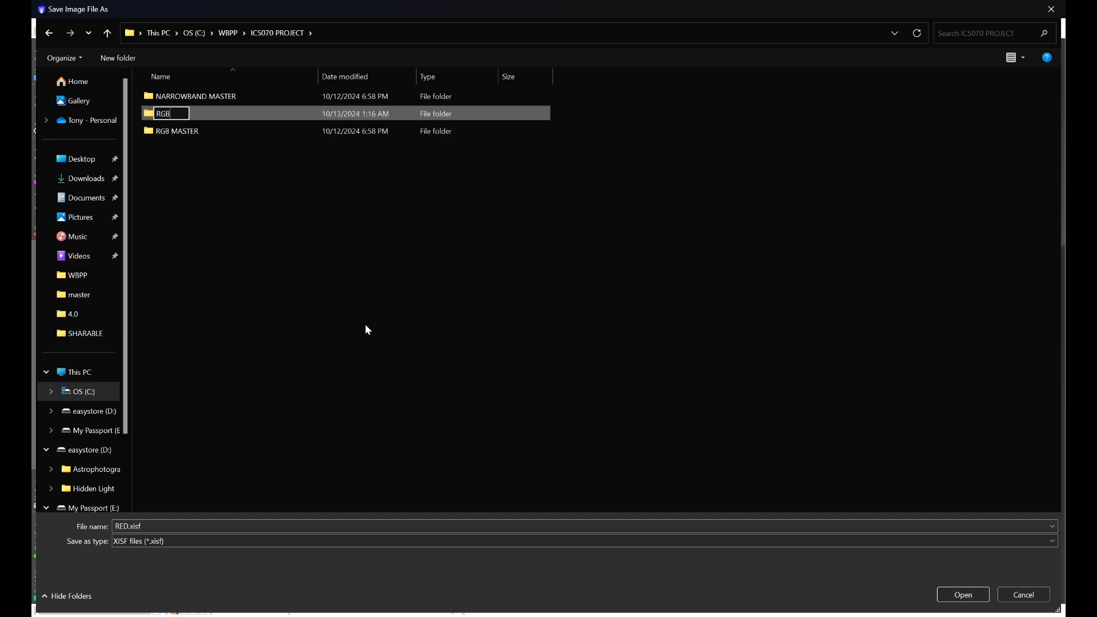
type(" CROP_ALIGN")
left_click(366, 328)
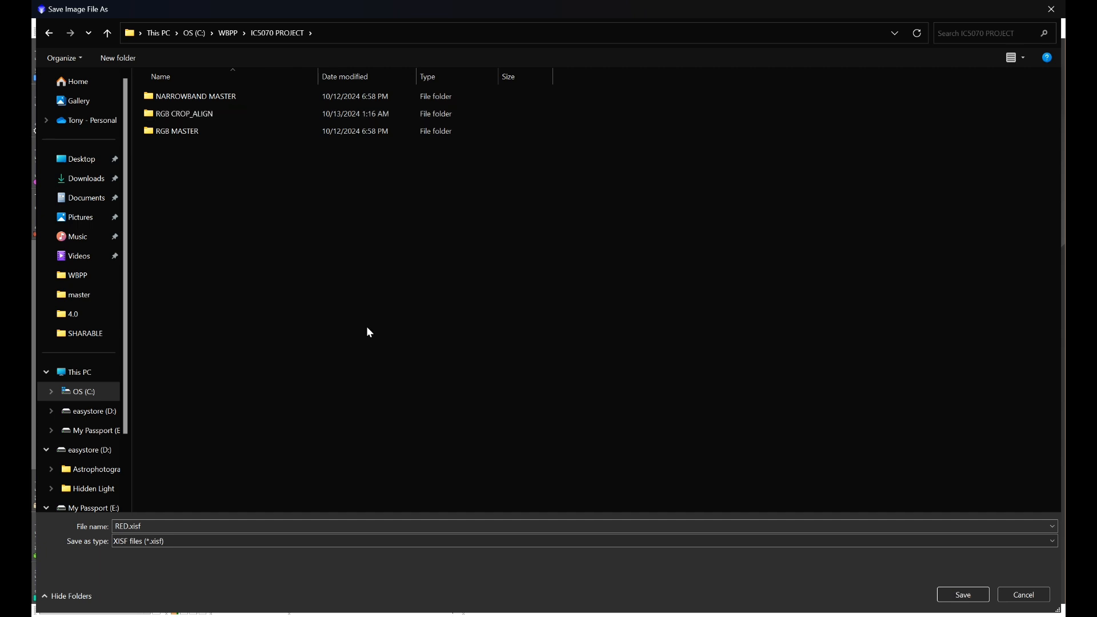
Save the cropped image as RED.xisf in the RGB CROP_ALIGN folder with the default XISF options, then iconize RED
double_click(192, 114)
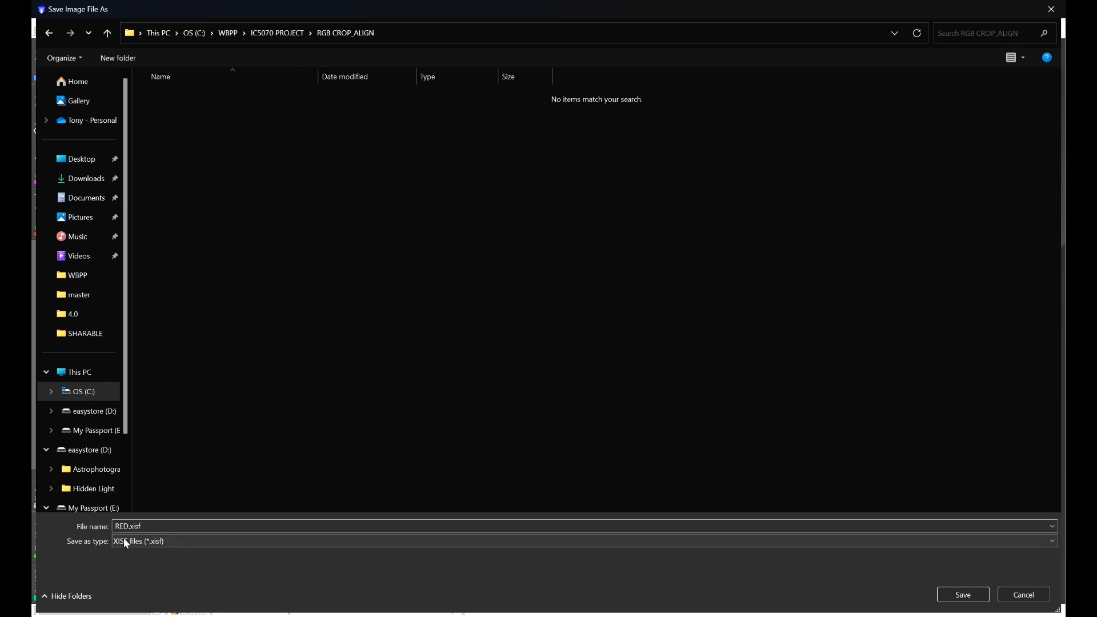
left_click(950, 595)
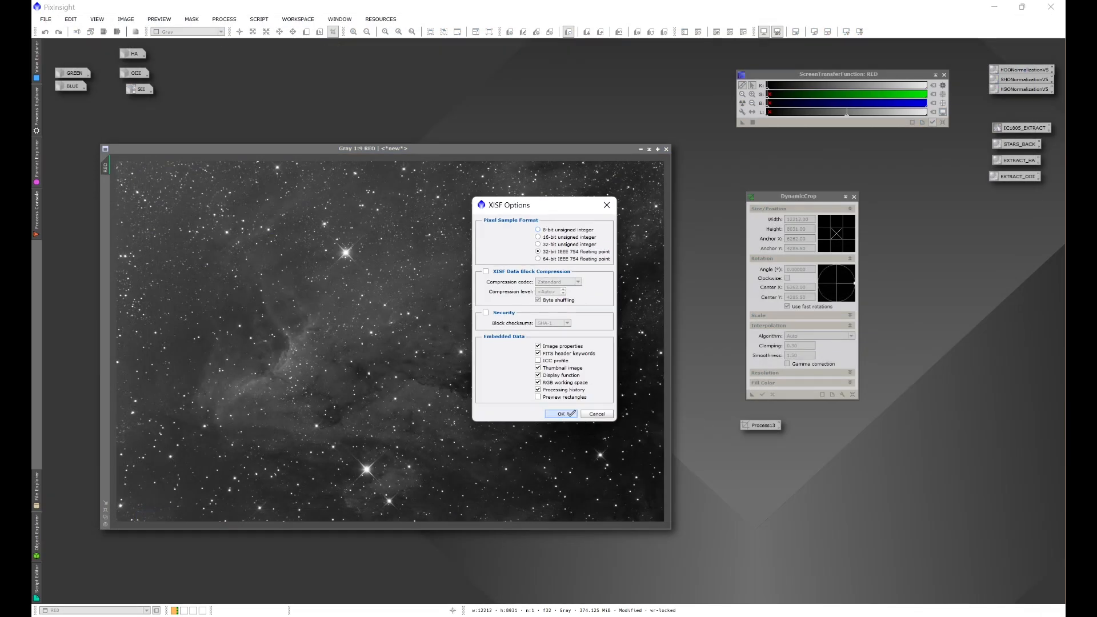
left_click(562, 418)
left_click(641, 150)
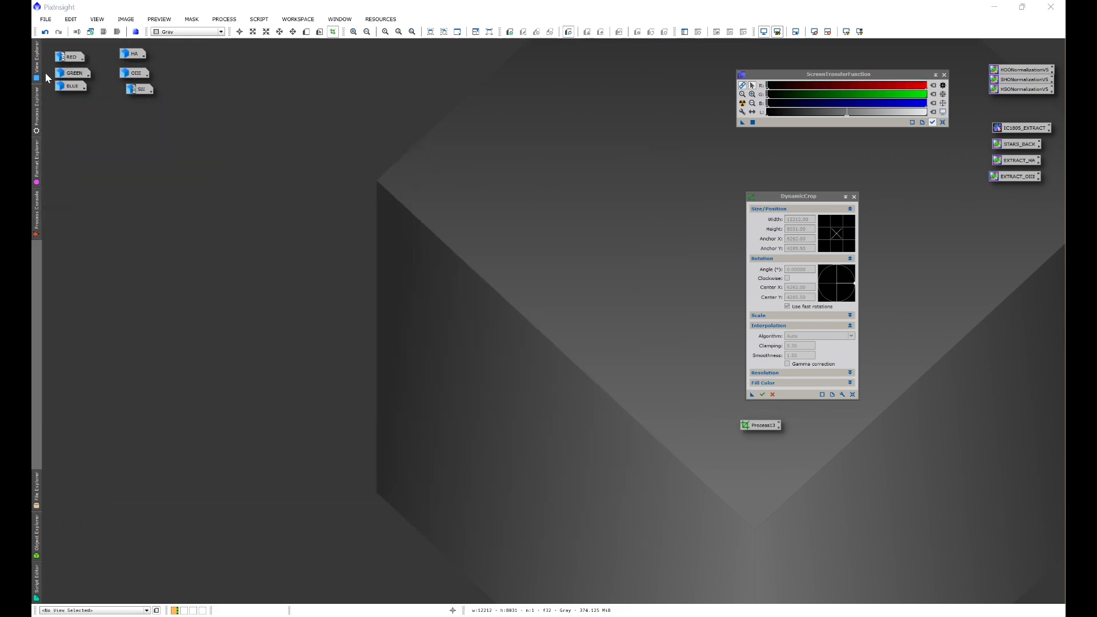
Restore the GREEN image and save it as GREEN.xisf in RGB CROP_ALIGN with the default XISF options
double_click(61, 78)
key("alt+f")
key("Escape")
key("ctrl+shift+s")
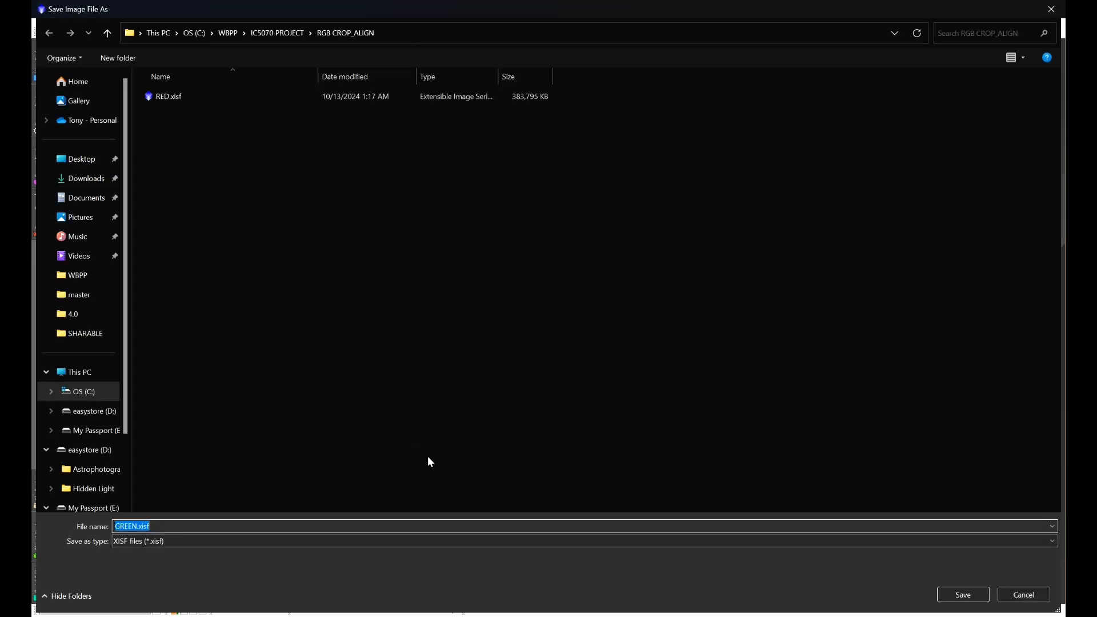
left_click(966, 595)
left_click(559, 411)
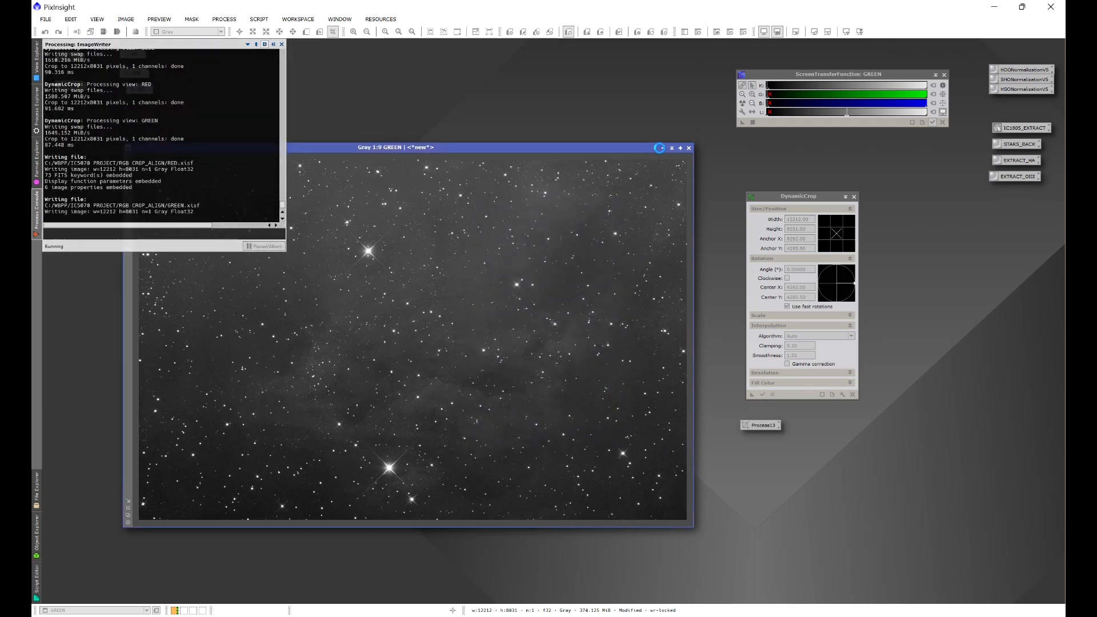
Iconize GREEN, restore the BLUE image, save it as BLUE.xisf with the default XISF options, and iconize it
left_click(663, 148)
double_click(73, 86)
left_click(45, 18)
left_click(68, 100)
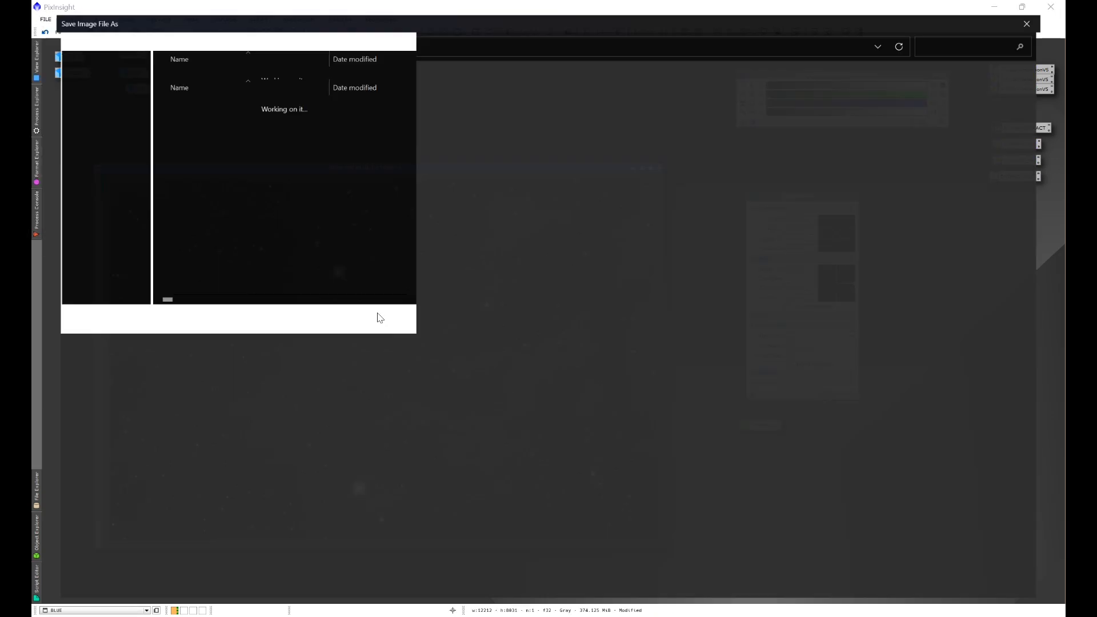
left_click(972, 595)
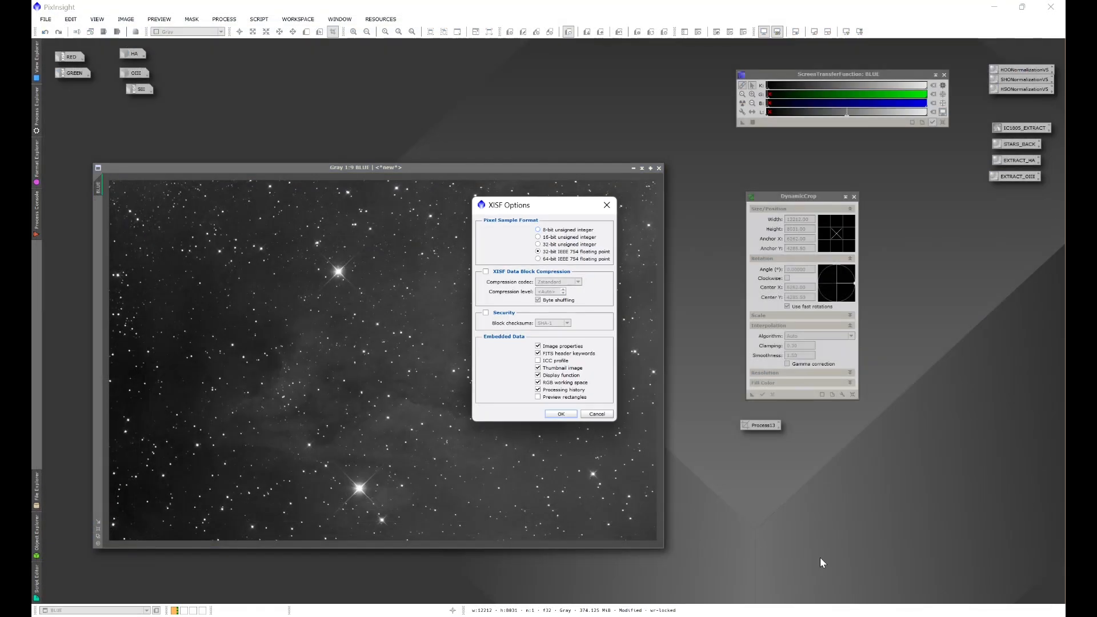
left_click(560, 414)
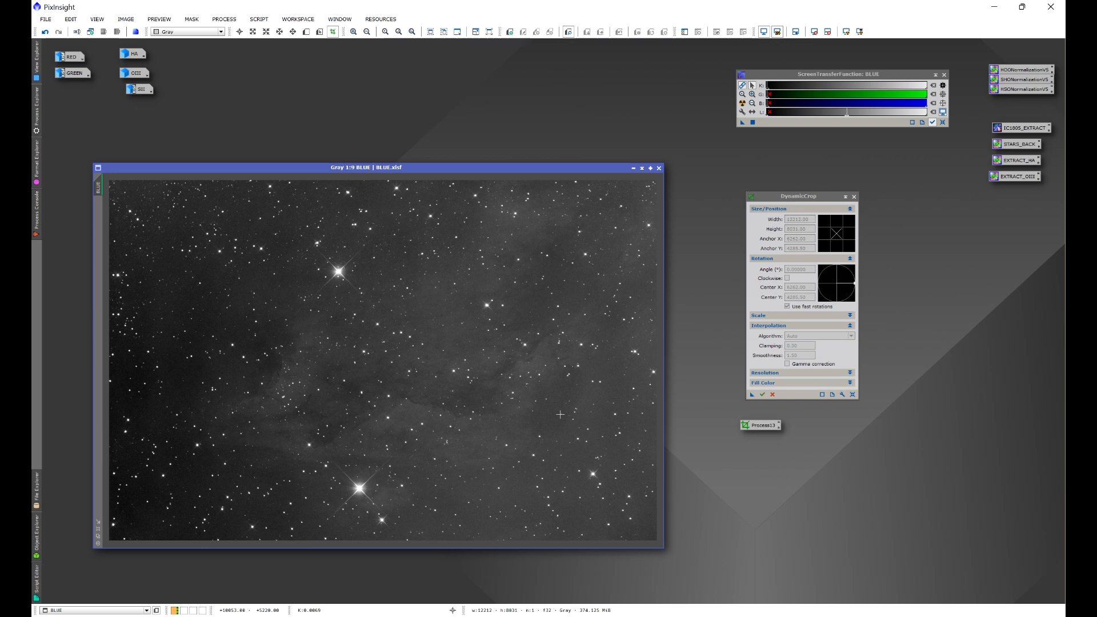
left_click(633, 168)
Close the saved RED, GREEN and BLUE images together, accepting the loss of their processing history
left_click_drag(115, 149, 59, 38)
right_click(72, 72)
left_click(103, 139)
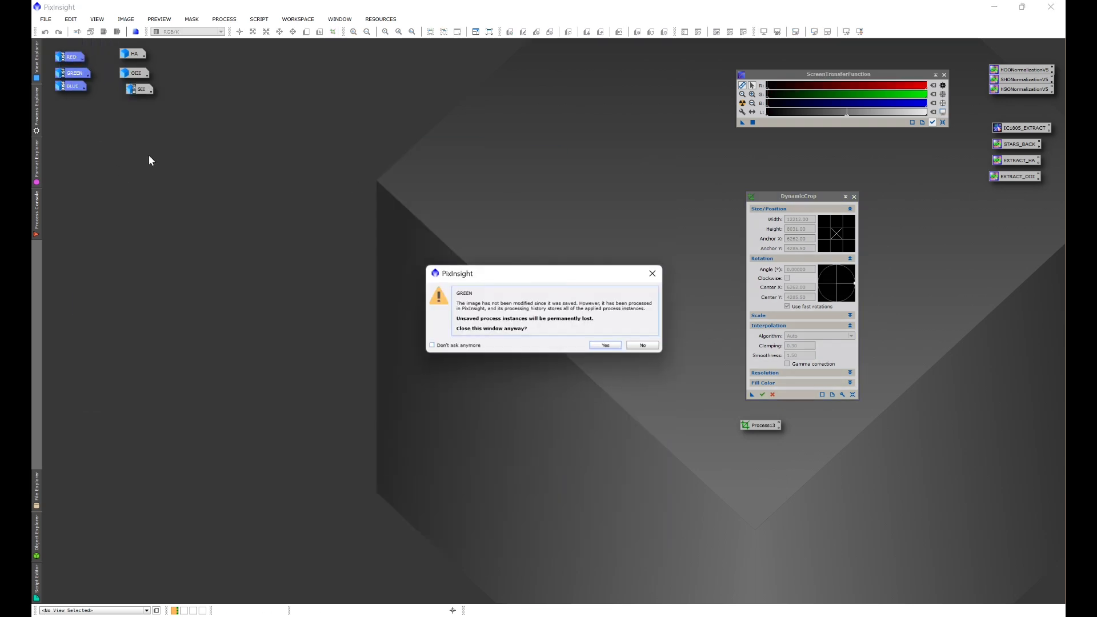
left_click(606, 346)
left_click(606, 345)
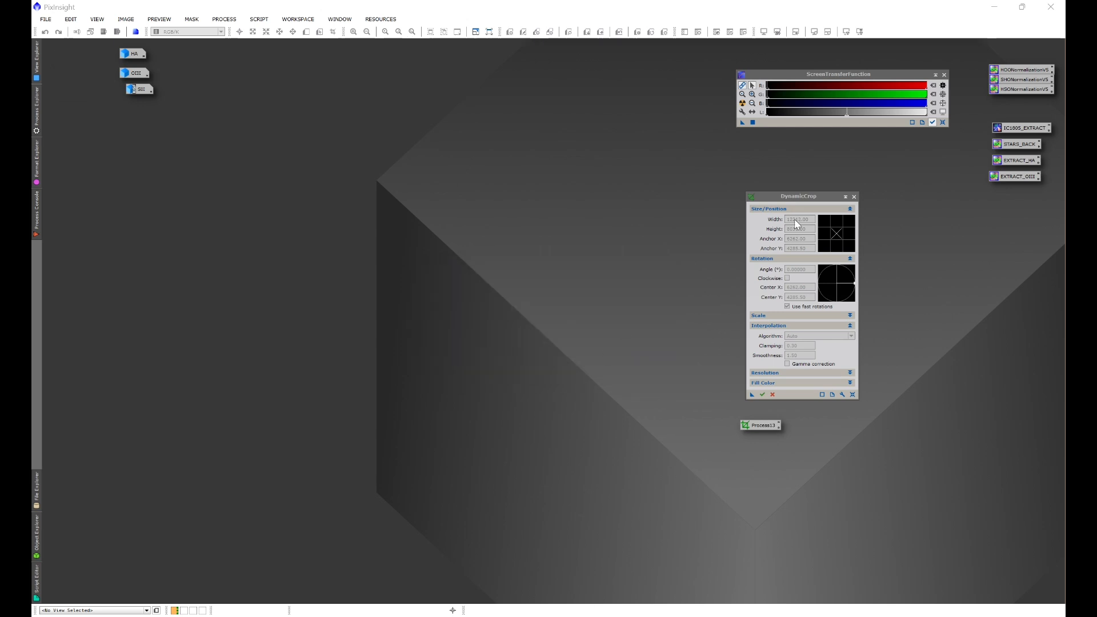
Close DynamicCrop and delete its Process13 icon from the workspace
left_click(854, 196)
right_click(769, 426)
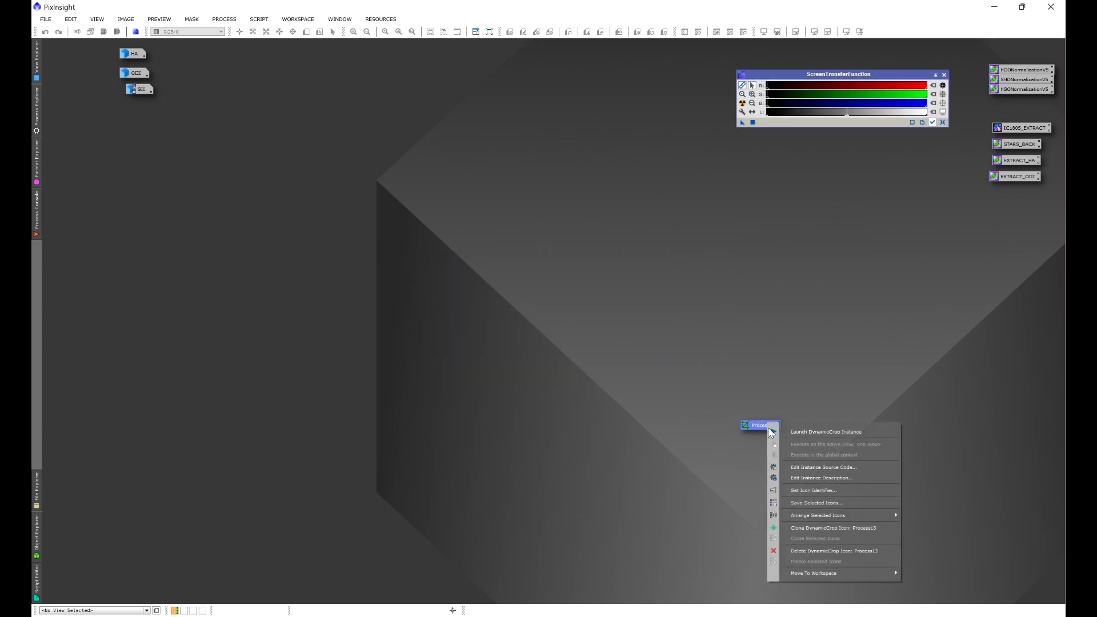
left_click(777, 551)
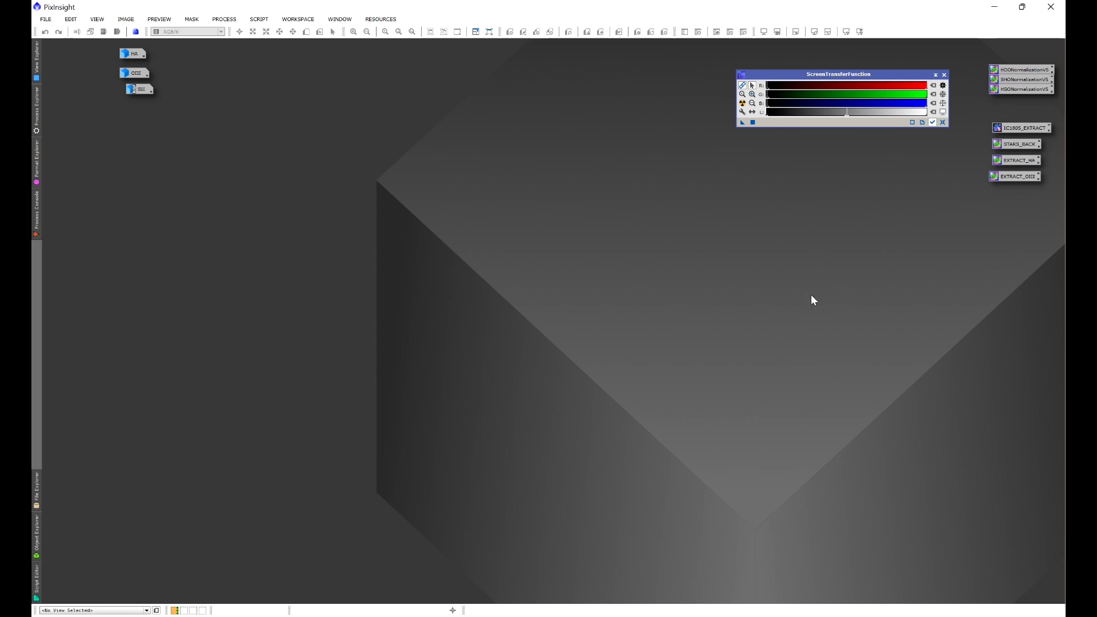
Line up the HA, OIII and SII image icons in the workspace space freed by the RGB icons
left_click_drag(131, 54, 68, 54)
left_click_drag(133, 74, 74, 71)
left_click_drag(137, 90, 73, 87)
Restore the HA image, apply BlurXTerminator to it with Correct Only enabled, and iconize it
double_click(71, 54)
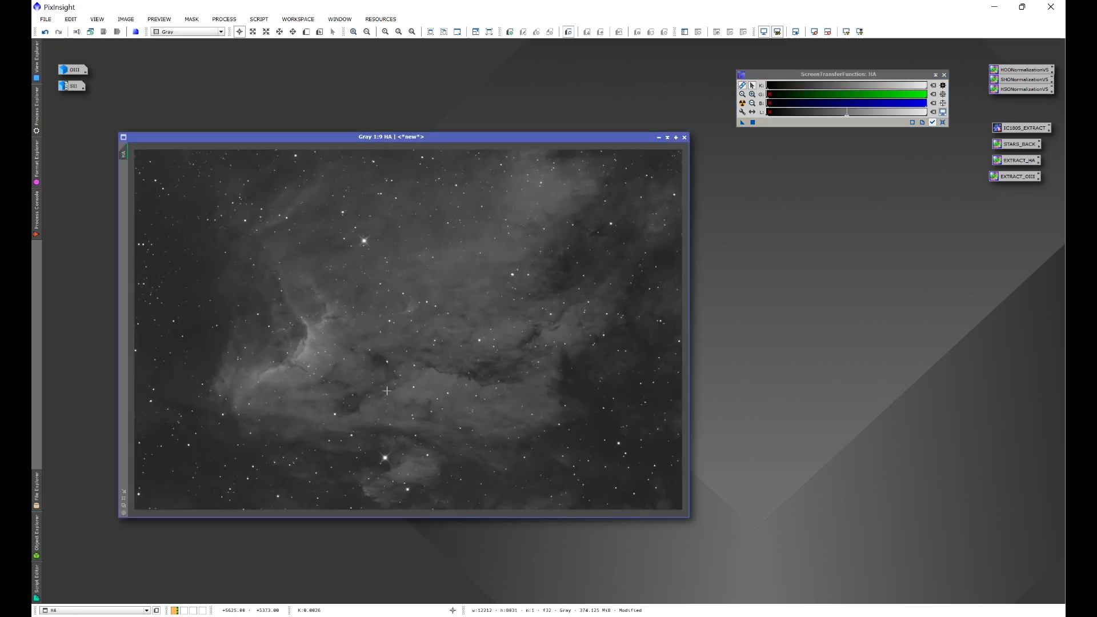
left_click(223, 19)
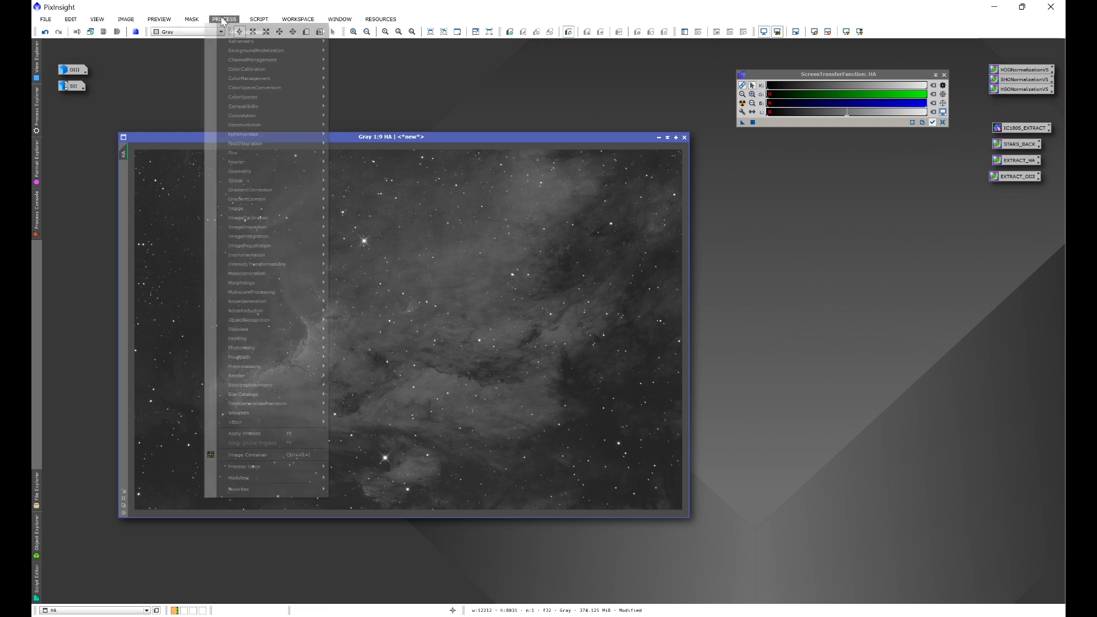
mouse_move(241, 32)
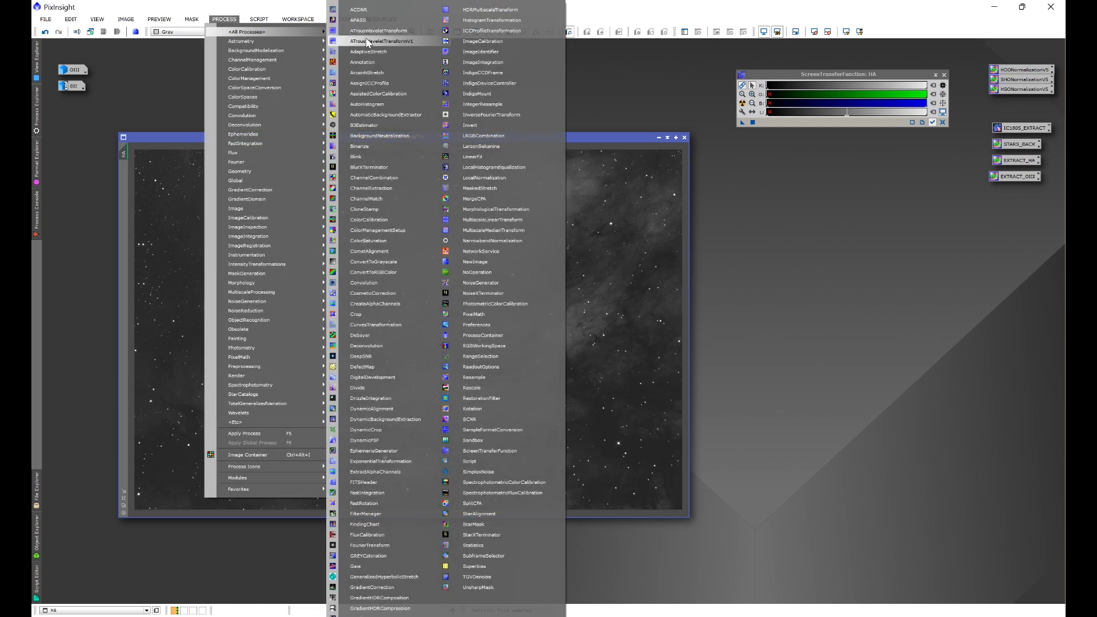
left_click(373, 179)
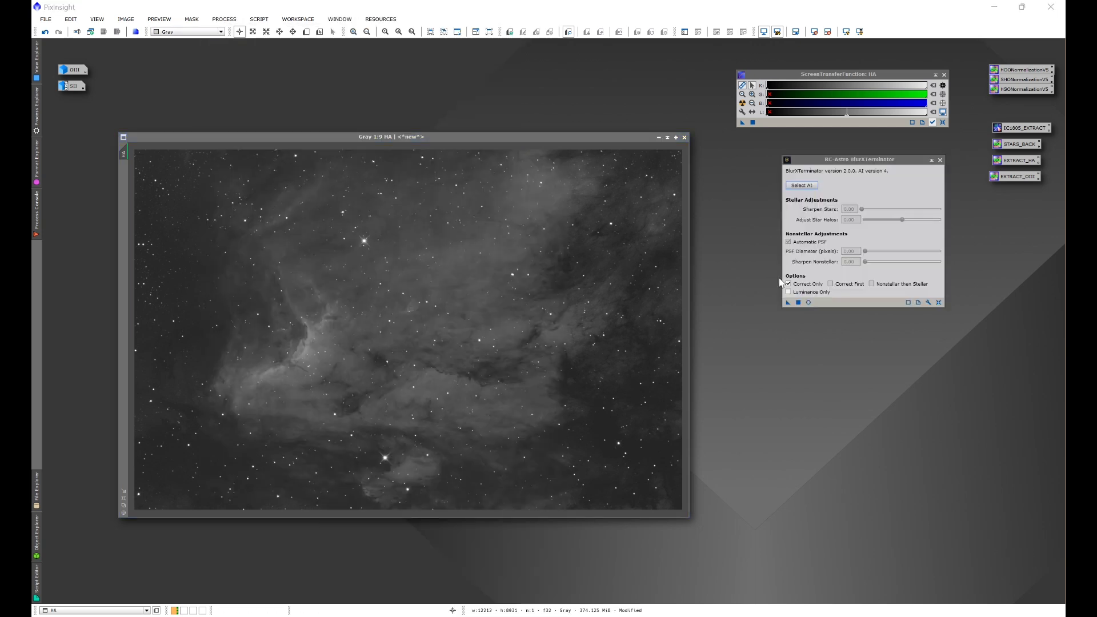
left_click_drag(789, 302, 658, 304)
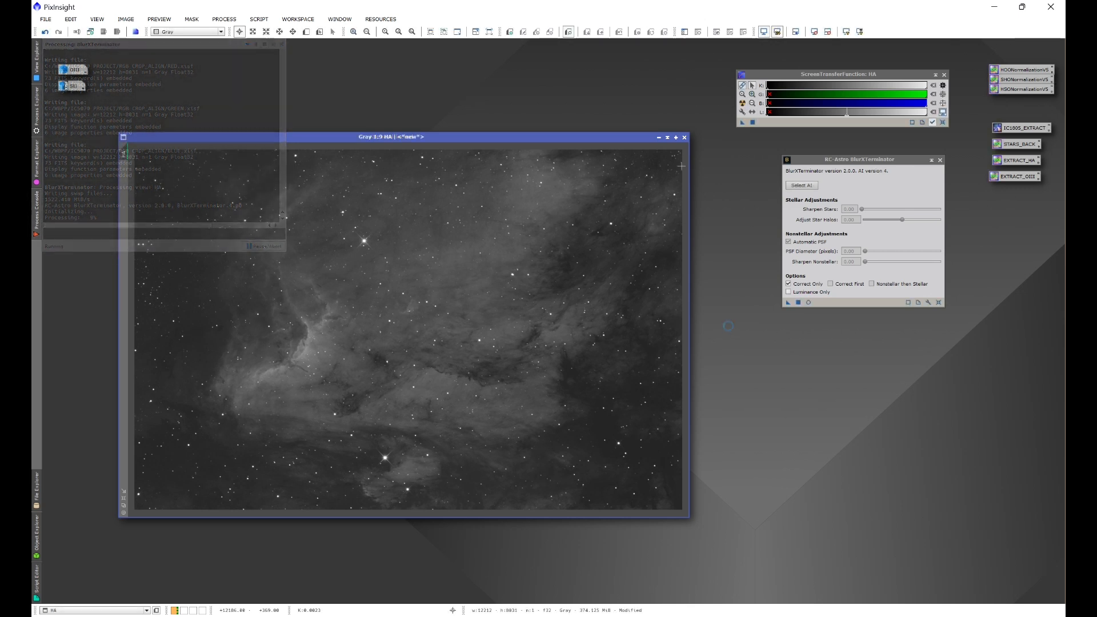
left_click(658, 138)
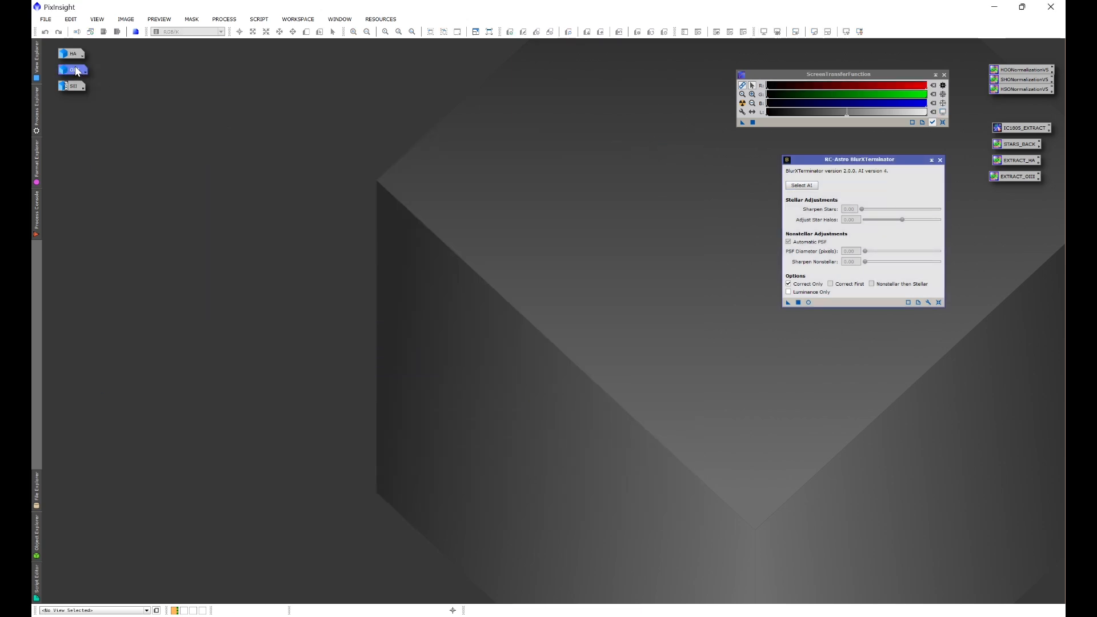
Apply BlurXTerminator with Correct Only to the OIII image, iconize it, and process the SII image the same way
double_click(76, 71)
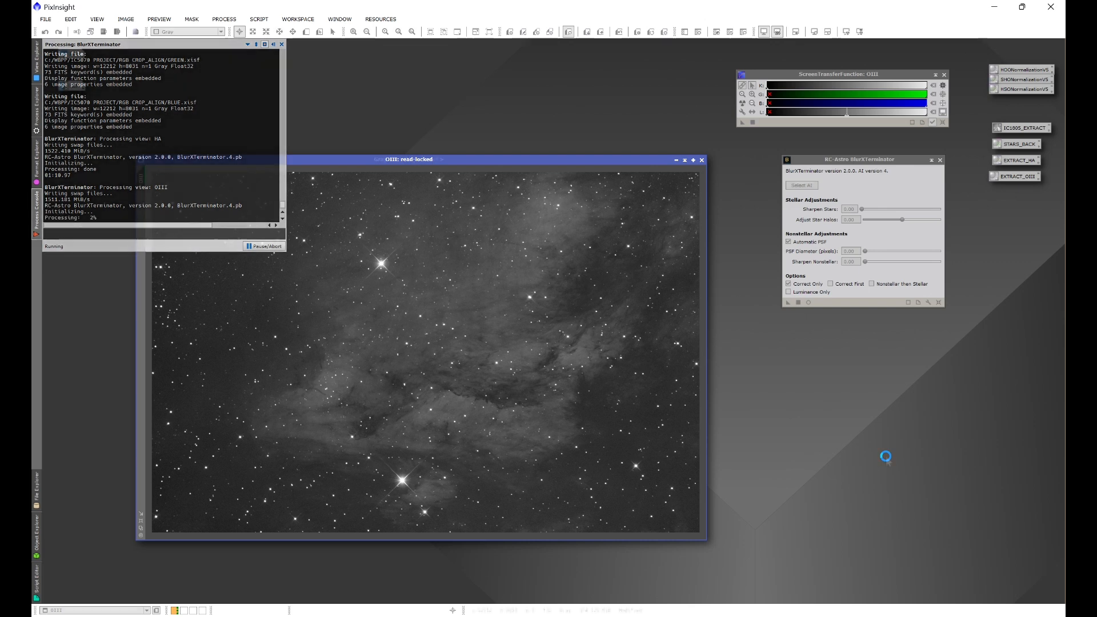
left_click(676, 160)
double_click(75, 86)
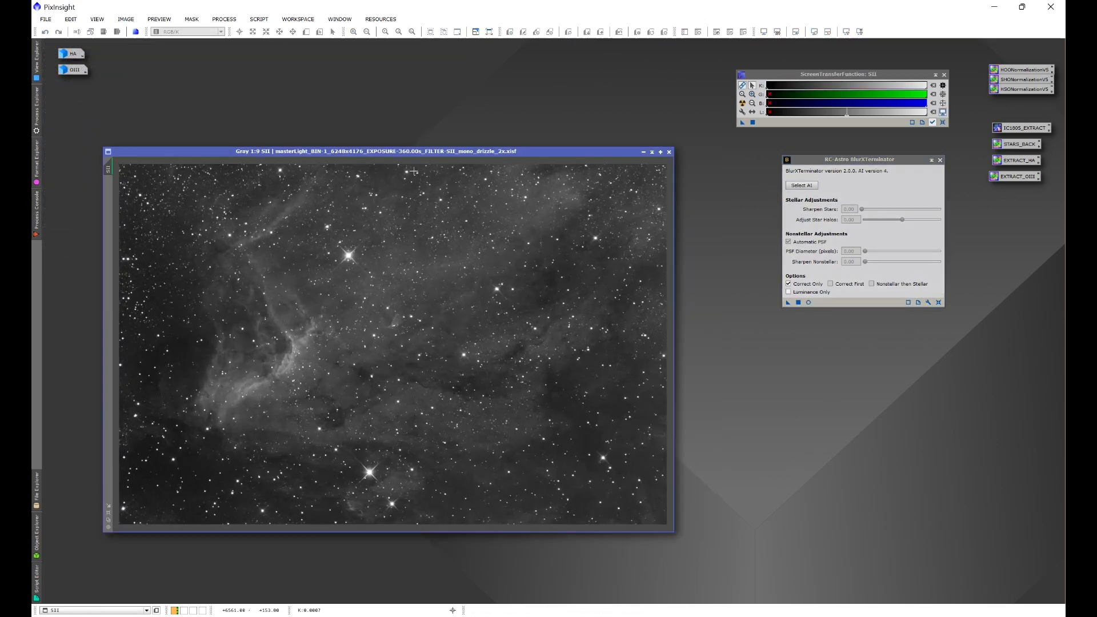
left_click_drag(787, 302, 645, 312)
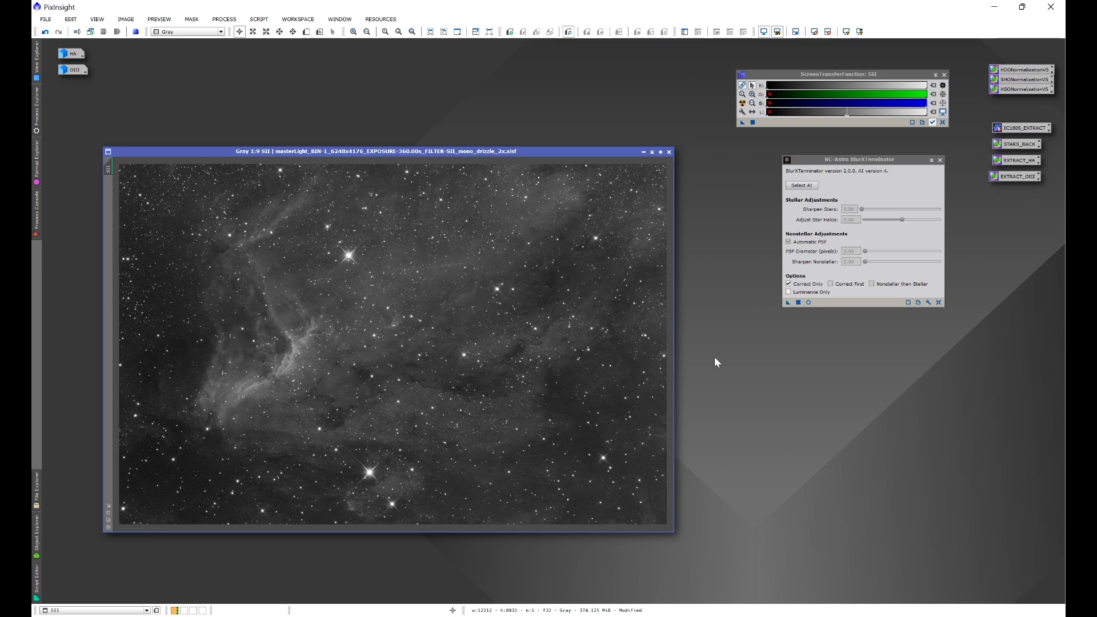
Inspect the noise in the SII image up close and apply NoiseXTerminator with Denoise 0.80 and Detail 0.15
scroll(528, 297, "up", 11)
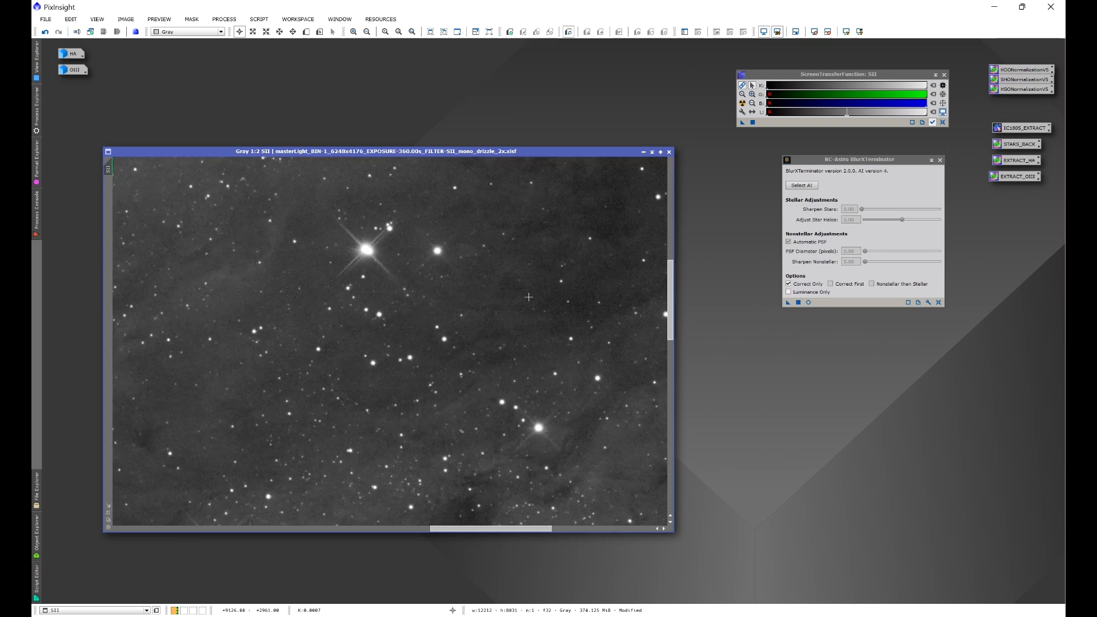
scroll(529, 296, "up", 1)
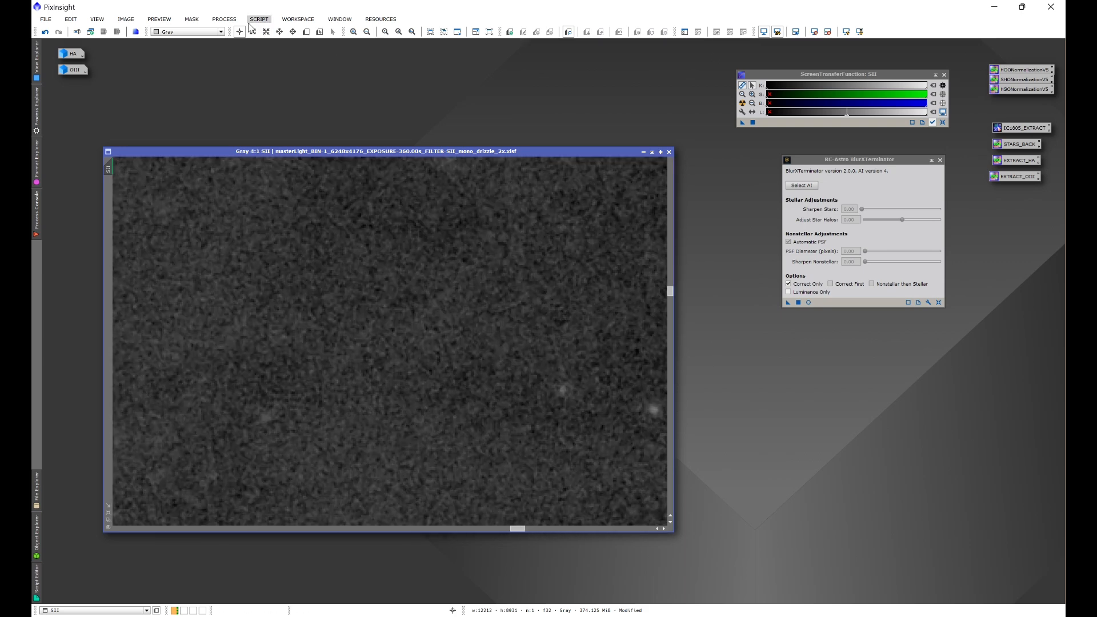
left_click(224, 19)
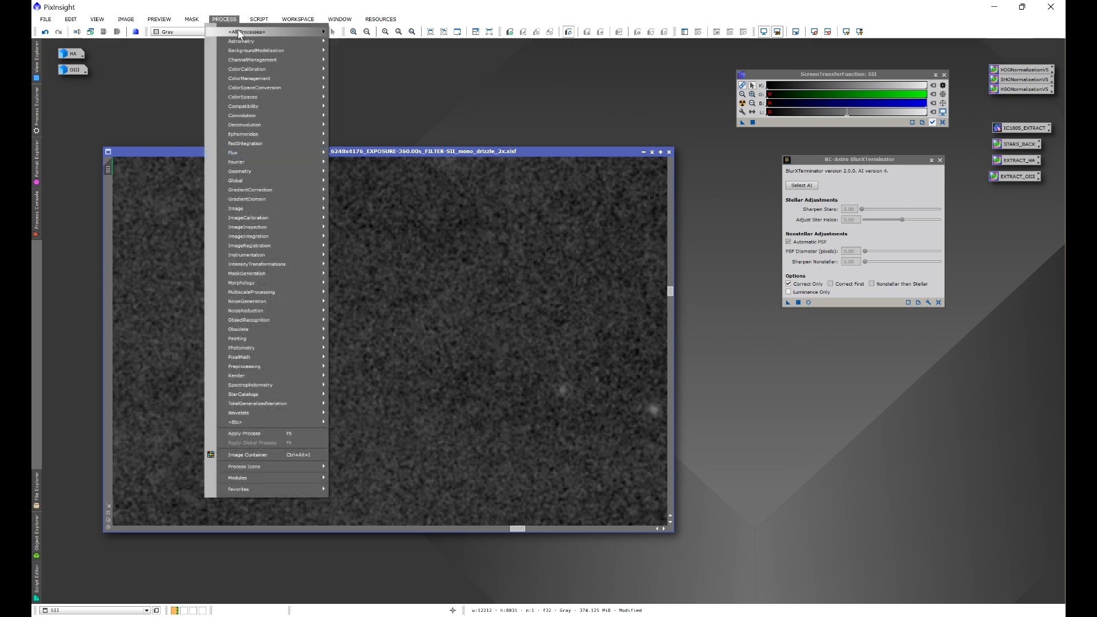
mouse_move(240, 33)
left_click(486, 293)
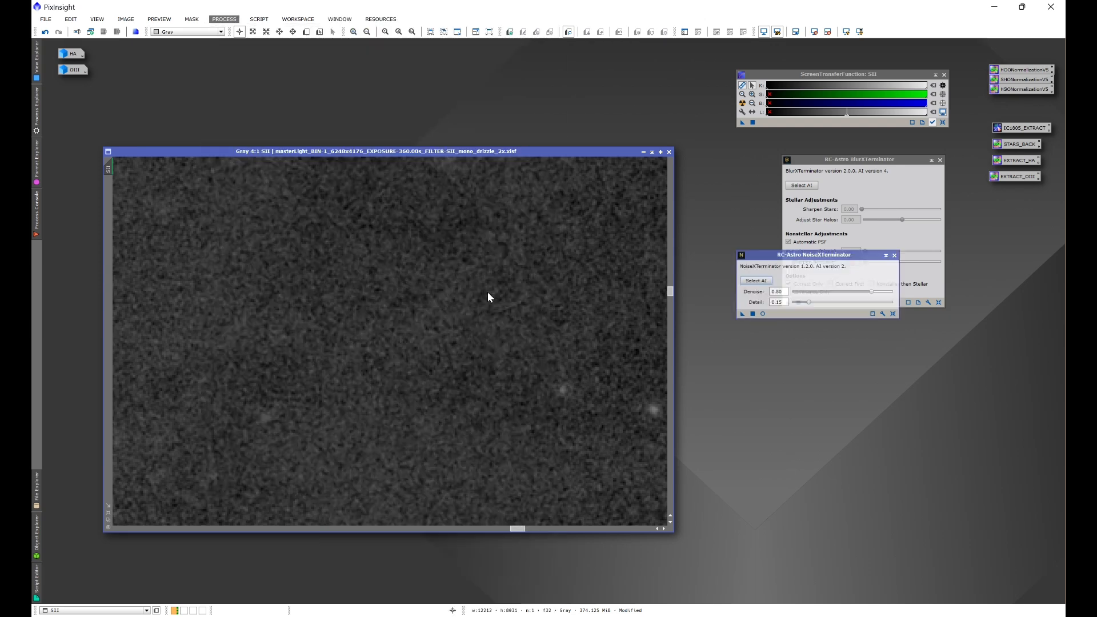
left_click_drag(742, 313, 577, 322)
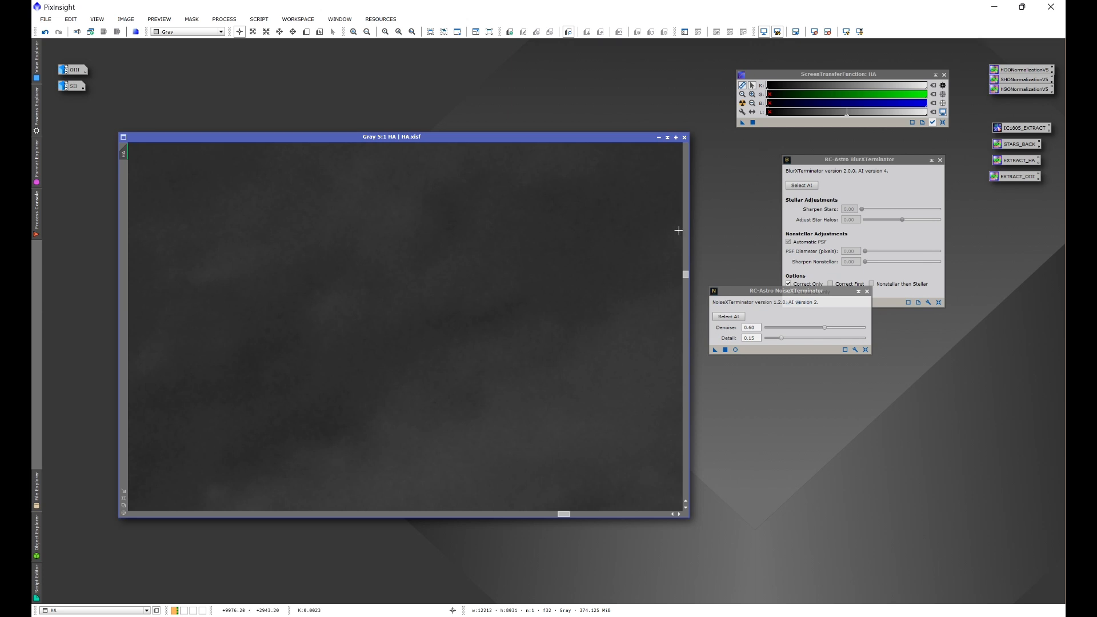
Show the whole HA image again and close NoiseXTerminator and BlurXTerminator
scroll(516, 287, "down", 11)
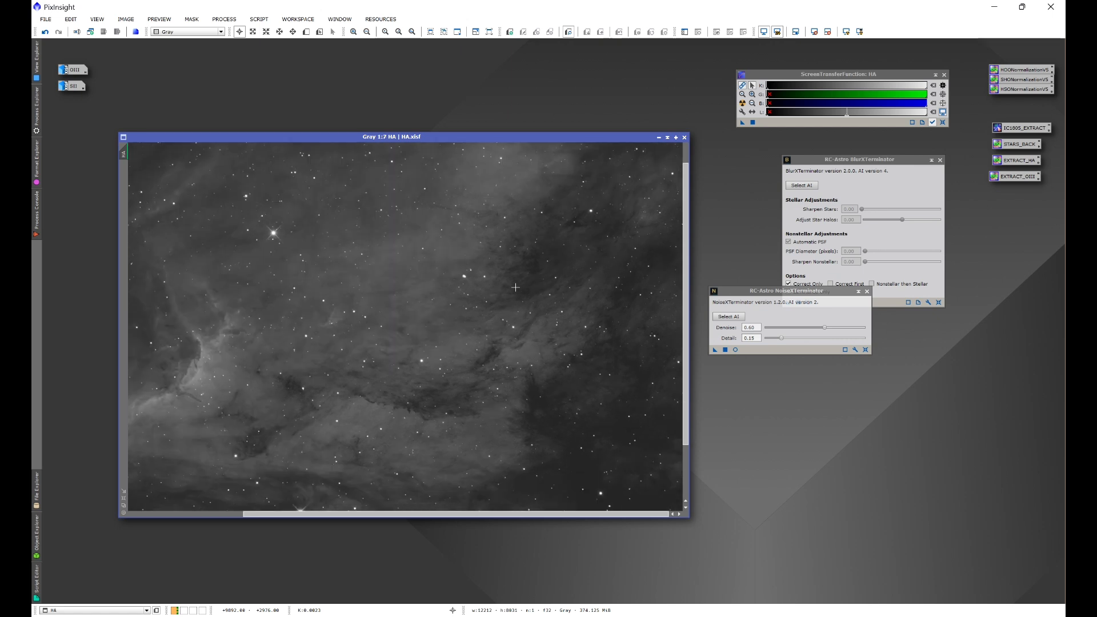
scroll(516, 287, "down", 2)
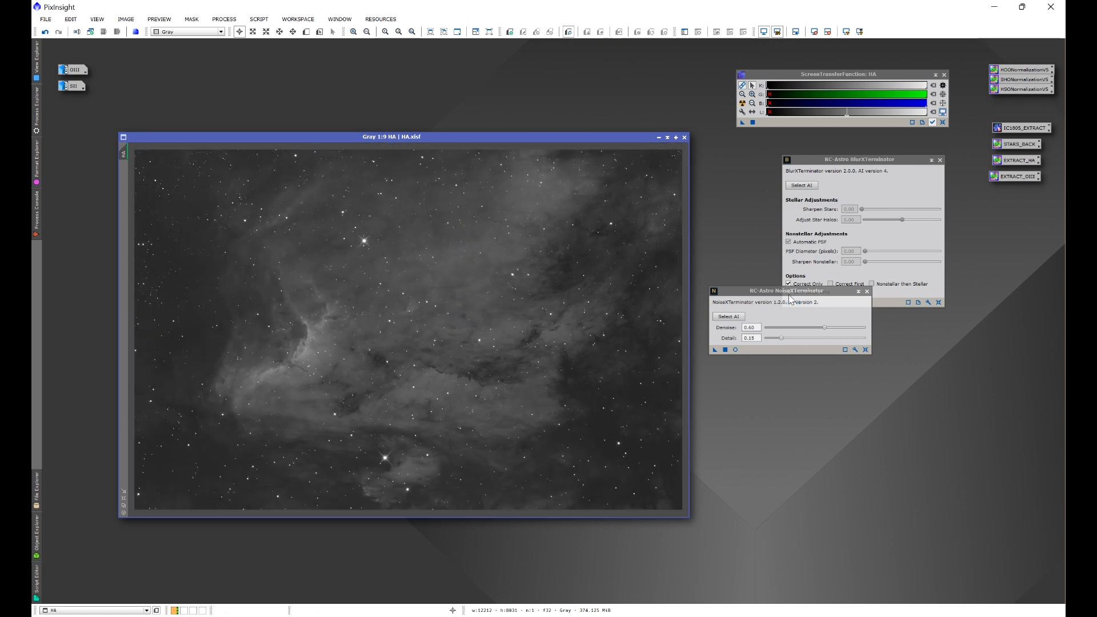
left_click(866, 292)
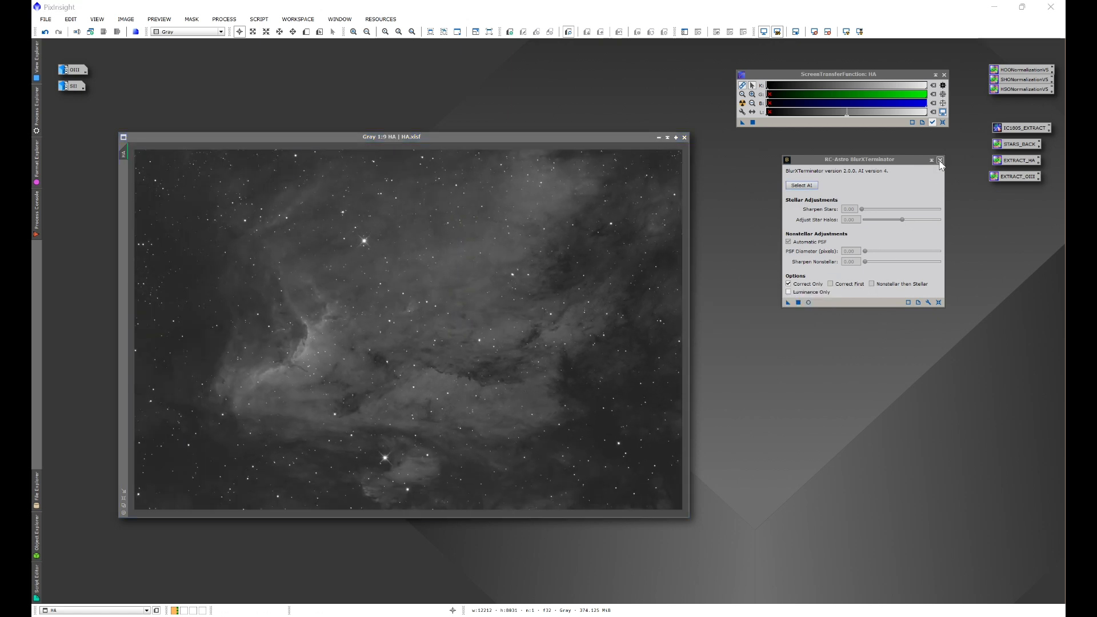
left_click(940, 161)
Remove the stars from the HA image using StarXTerminator with Generate Star Image and Unscreen Stars enabled
left_click(224, 19)
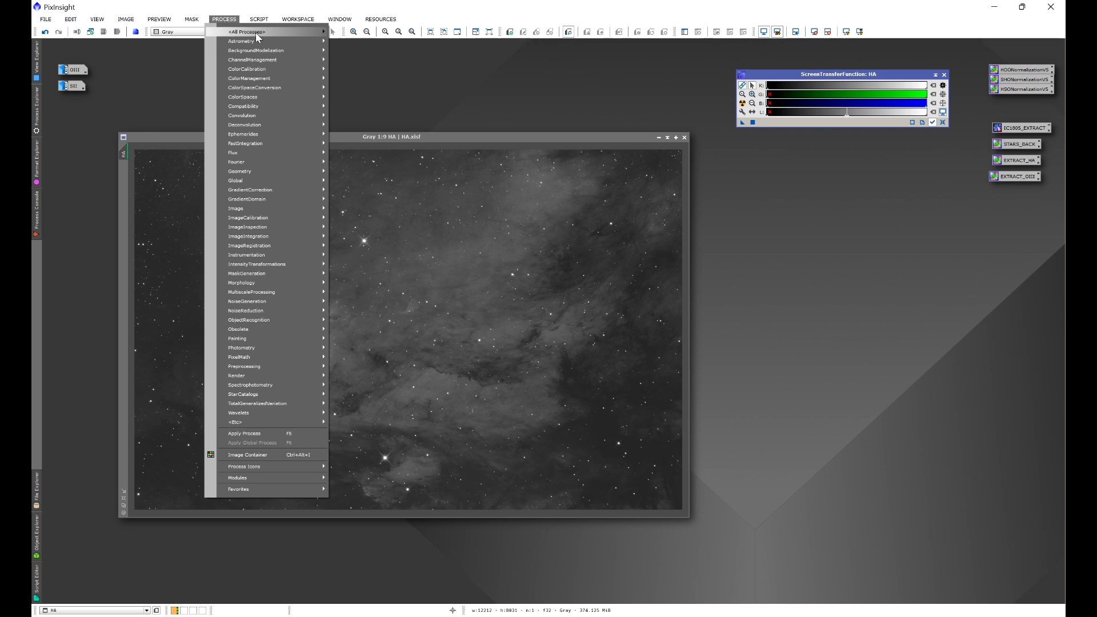
mouse_move(257, 38)
left_click(478, 526)
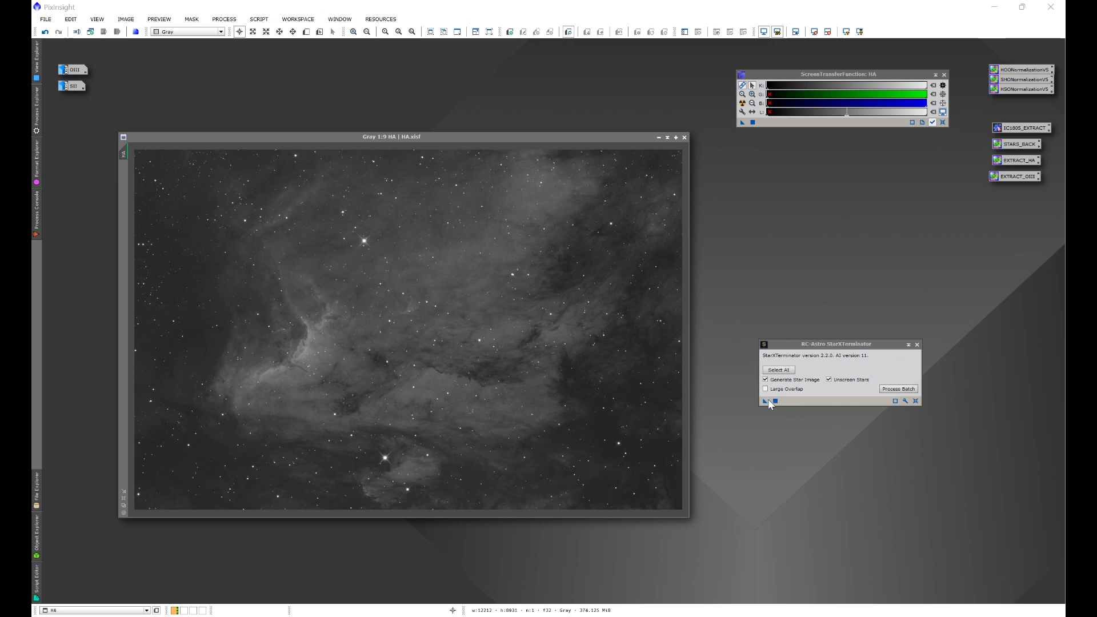
left_click_drag(766, 402, 551, 359)
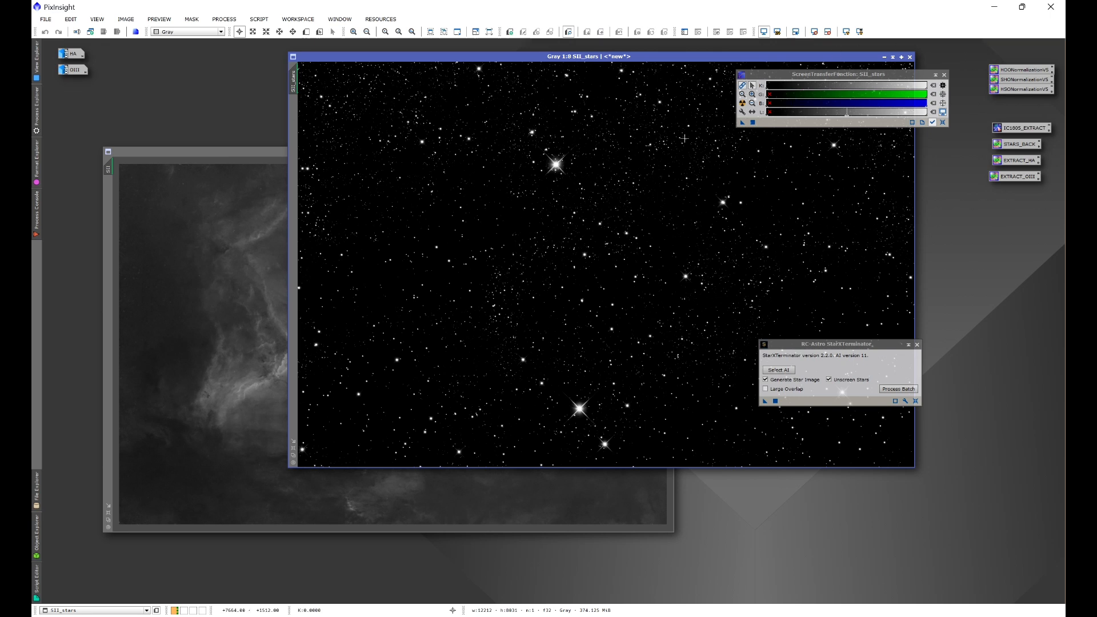
Close the SII_stars image and reposition the starless SII window
left_click(910, 57)
left_click_drag(511, 149, 529, 131)
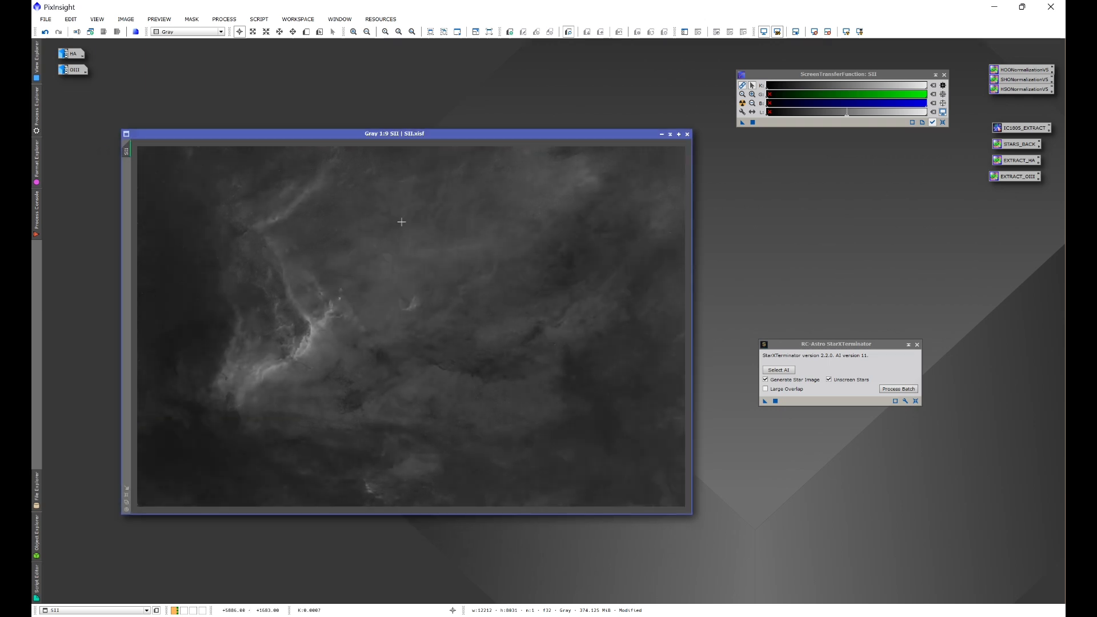
Examine the starless SII image up close in several areas for leftover star artifacts
scroll(378, 195, "up", 4)
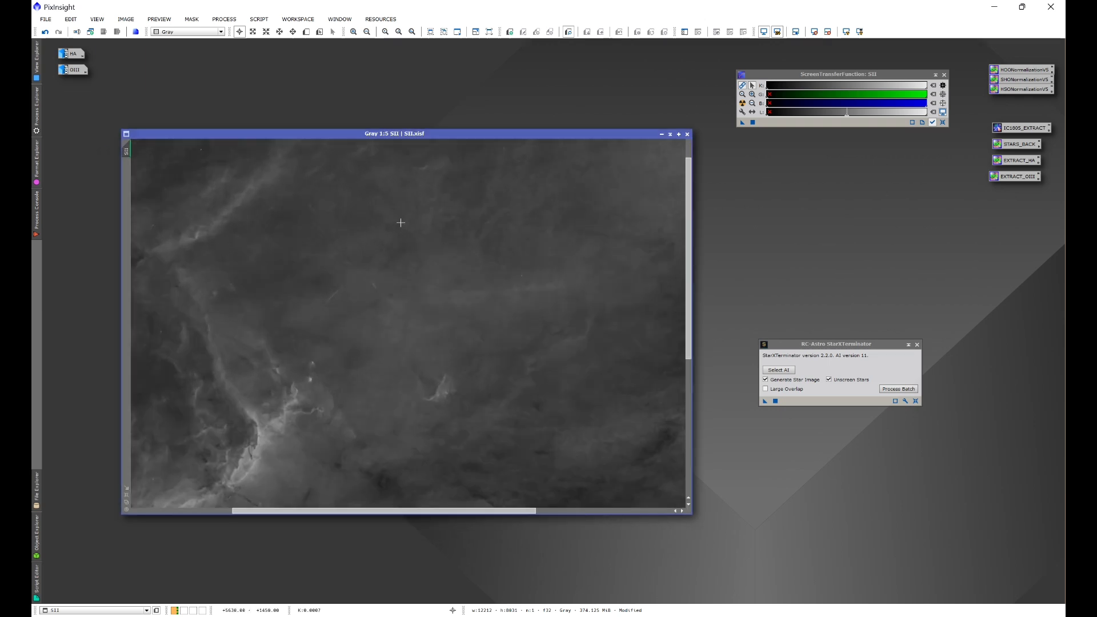
scroll(394, 269, "up", 2)
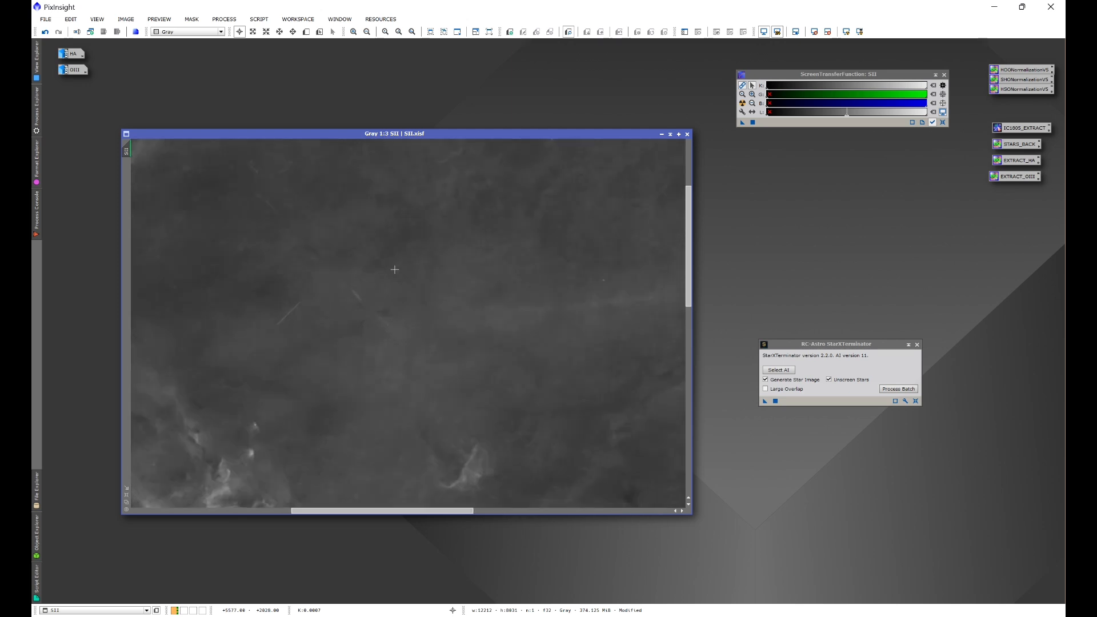
scroll(394, 270, "down", 2)
scroll(394, 269, "down", 2)
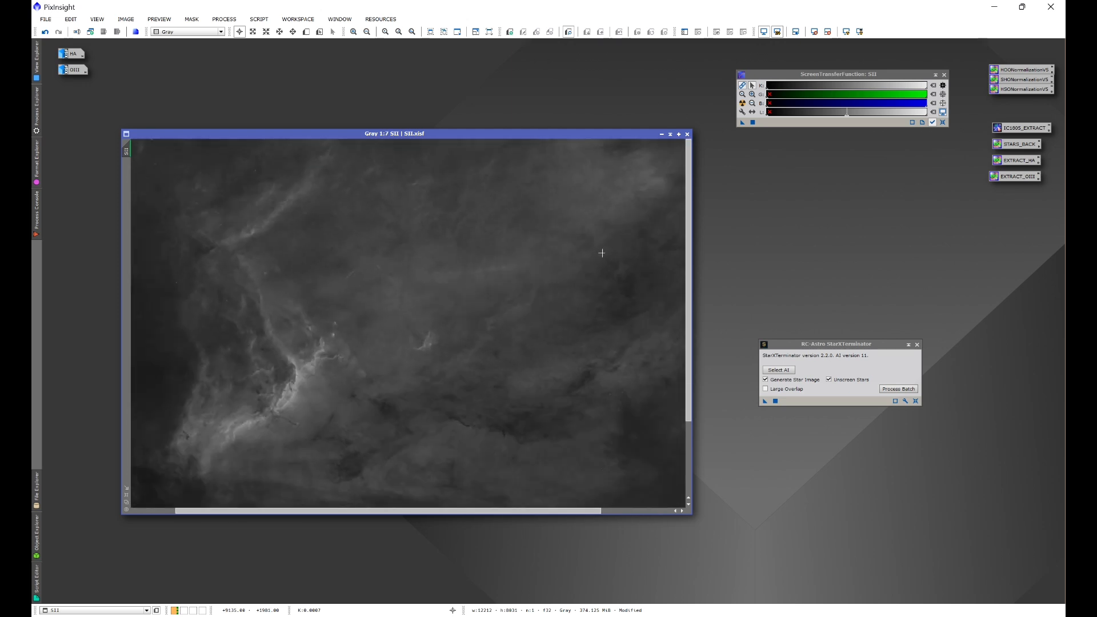
left_click_drag(685, 253, 690, 352)
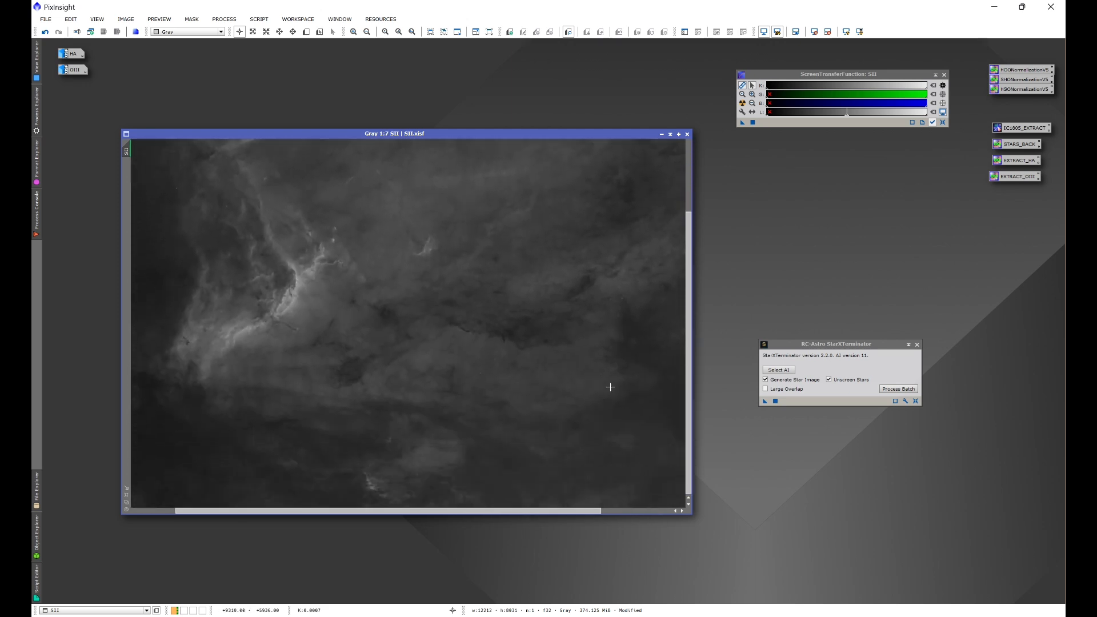
scroll(415, 449, "up", 4)
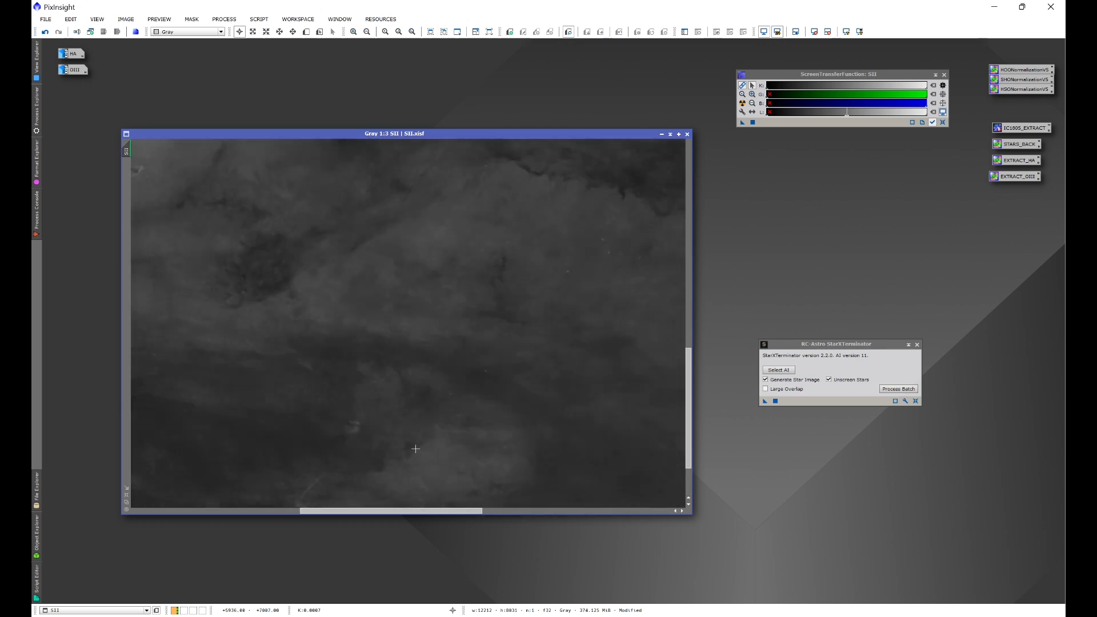
scroll(416, 449, "down", 4)
scroll(416, 445, "up", 5)
scroll(416, 444, "down", 5)
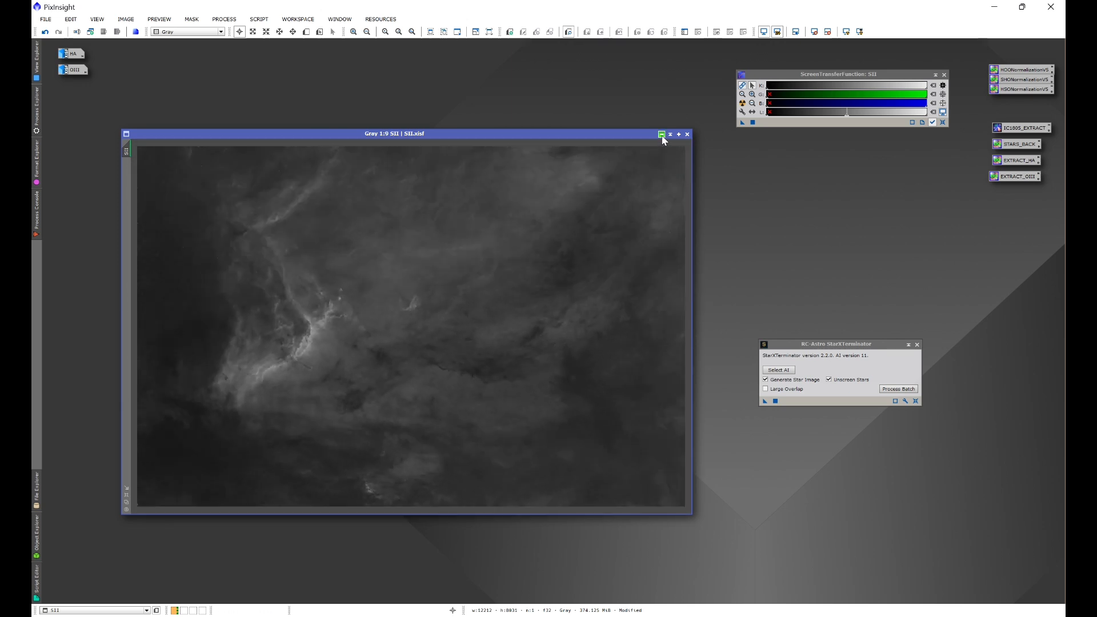
Iconize the SII image and restore the starless OIII image
left_click(661, 134)
double_click(73, 69)
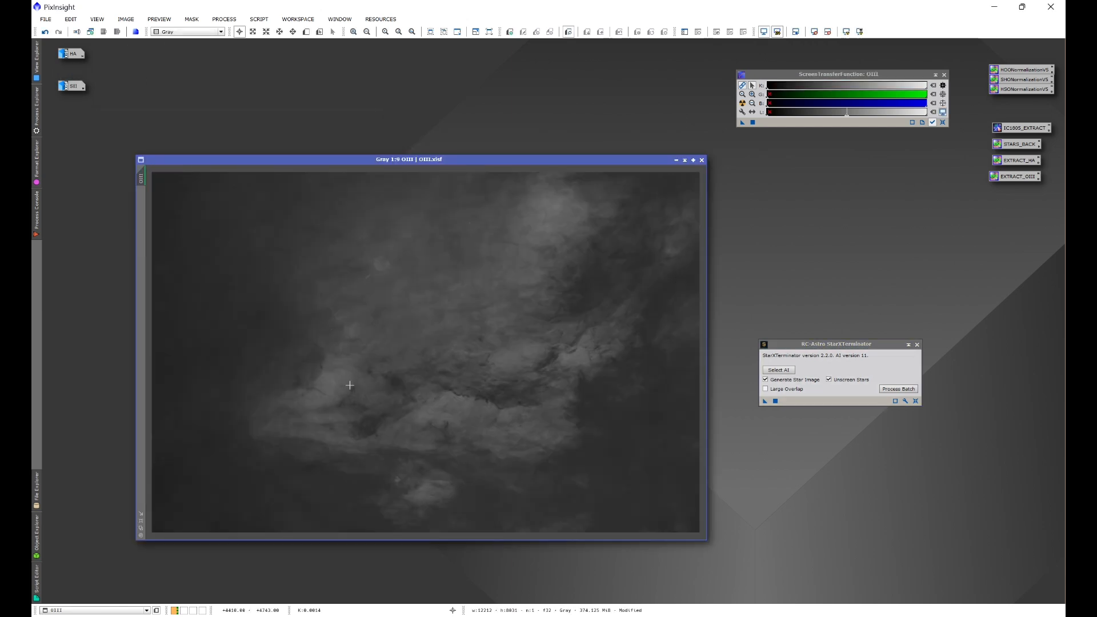
Load the starless OIII image into the Blemish Blaster script and apply AutoSTF to its preview
scroll(374, 266, "up", 7)
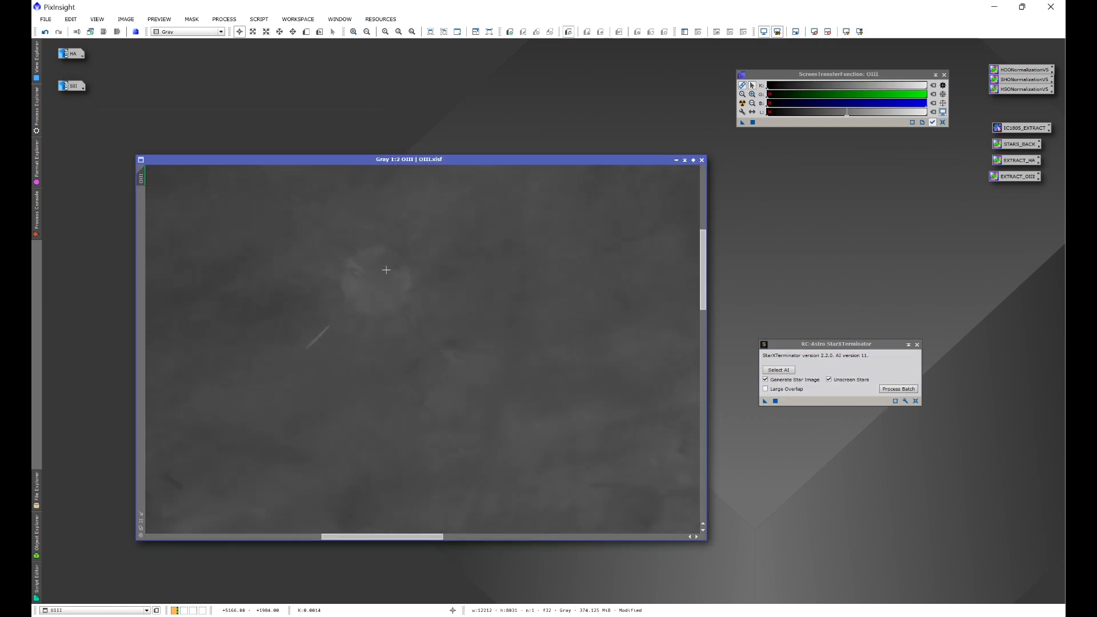
left_click(261, 22)
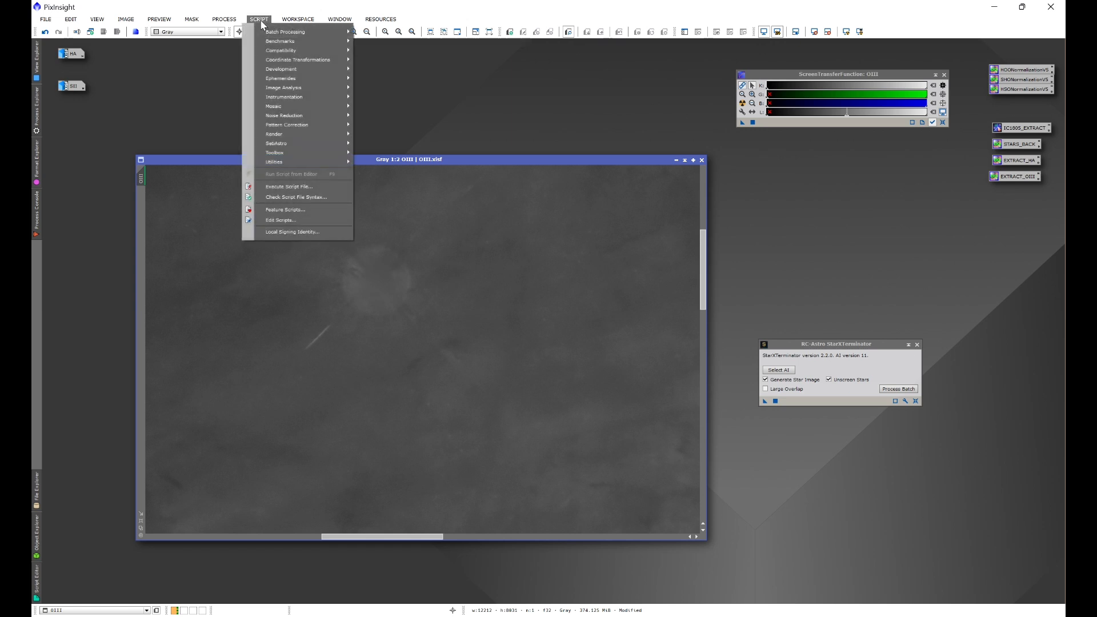
mouse_move(343, 143)
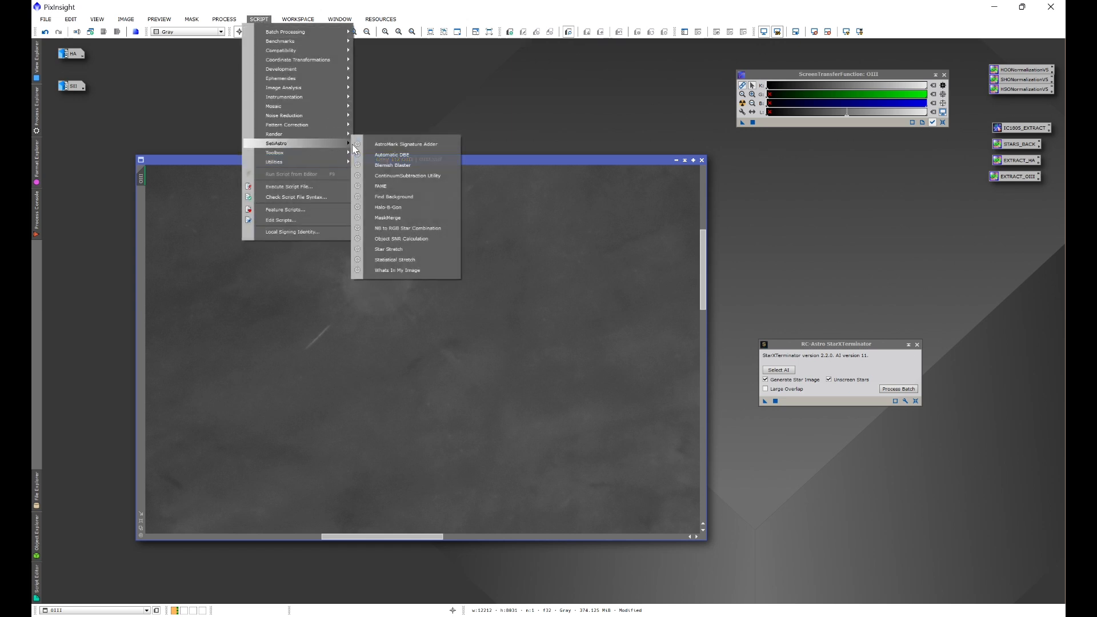
left_click(394, 165)
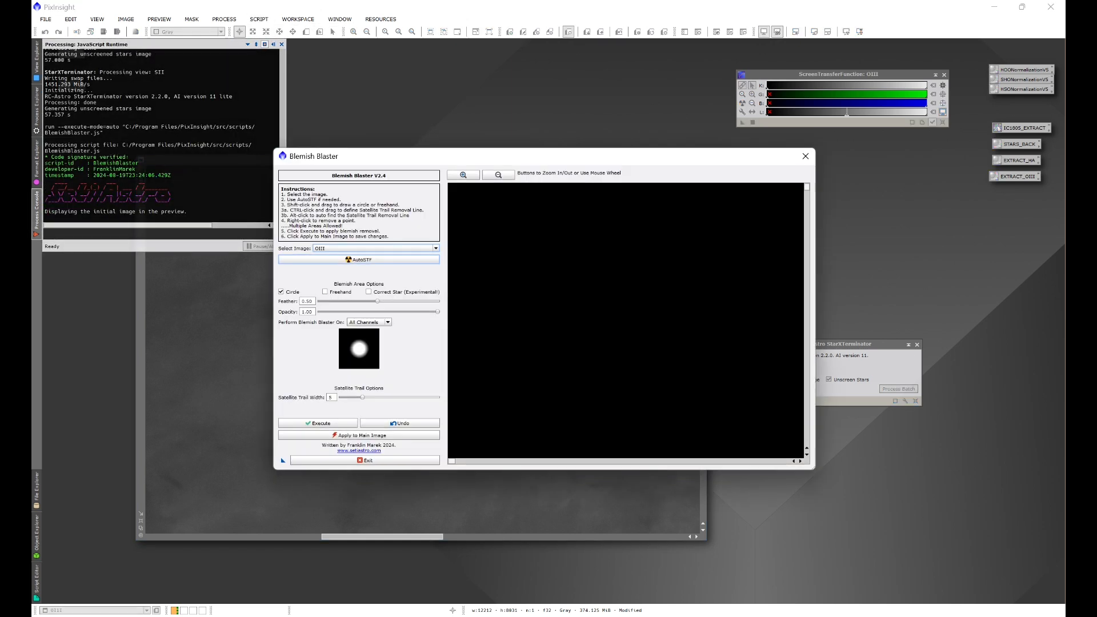
left_click(354, 261)
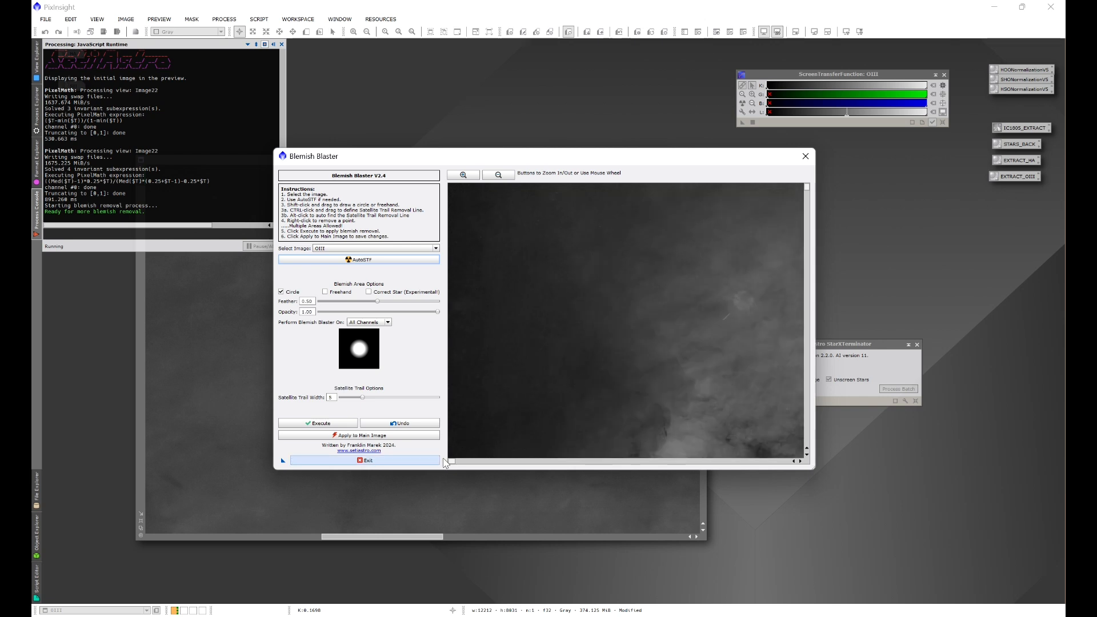
Circle the round star-halo residue in the upper part of the OIII image and execute its blemish removal
left_click_drag(452, 461, 482, 466)
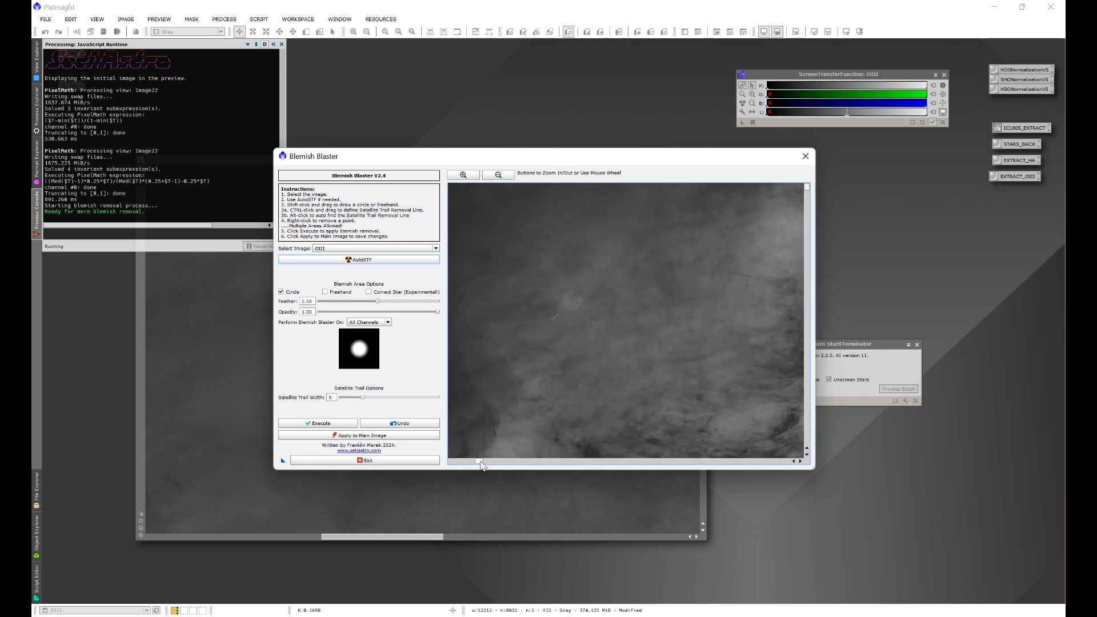
scroll(578, 297, "up", 3)
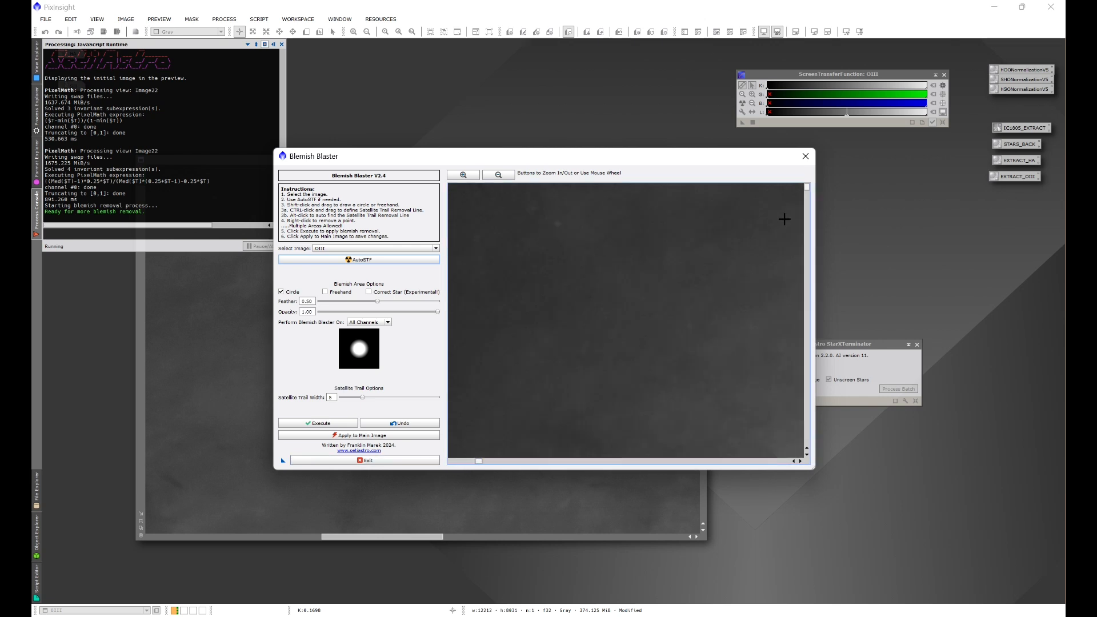
left_click_drag(808, 194, 807, 217)
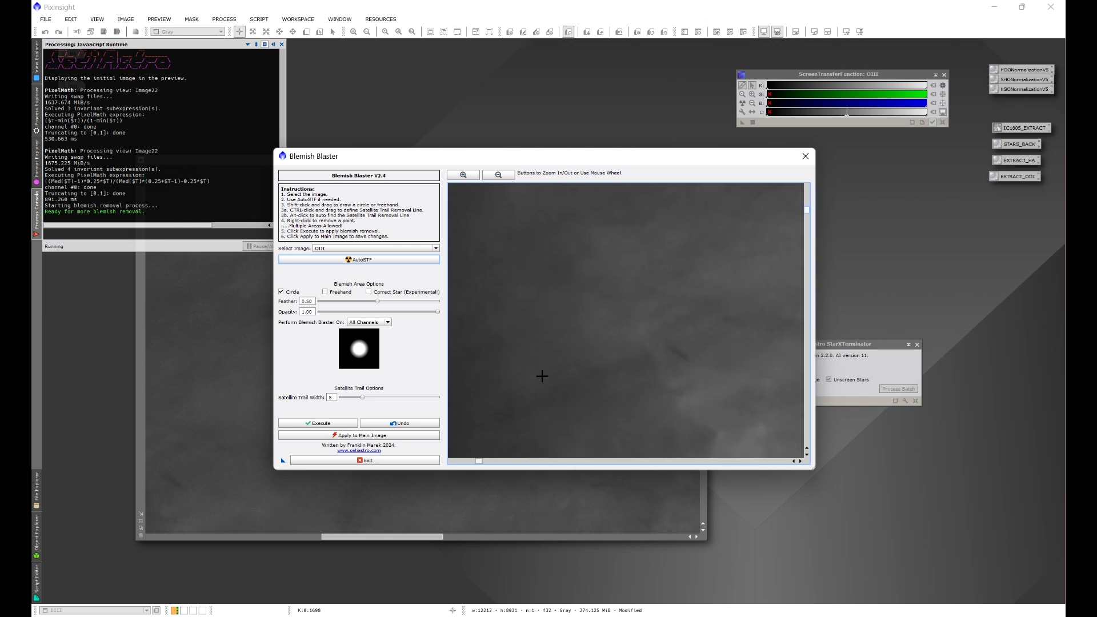
left_click_drag(480, 463, 490, 463)
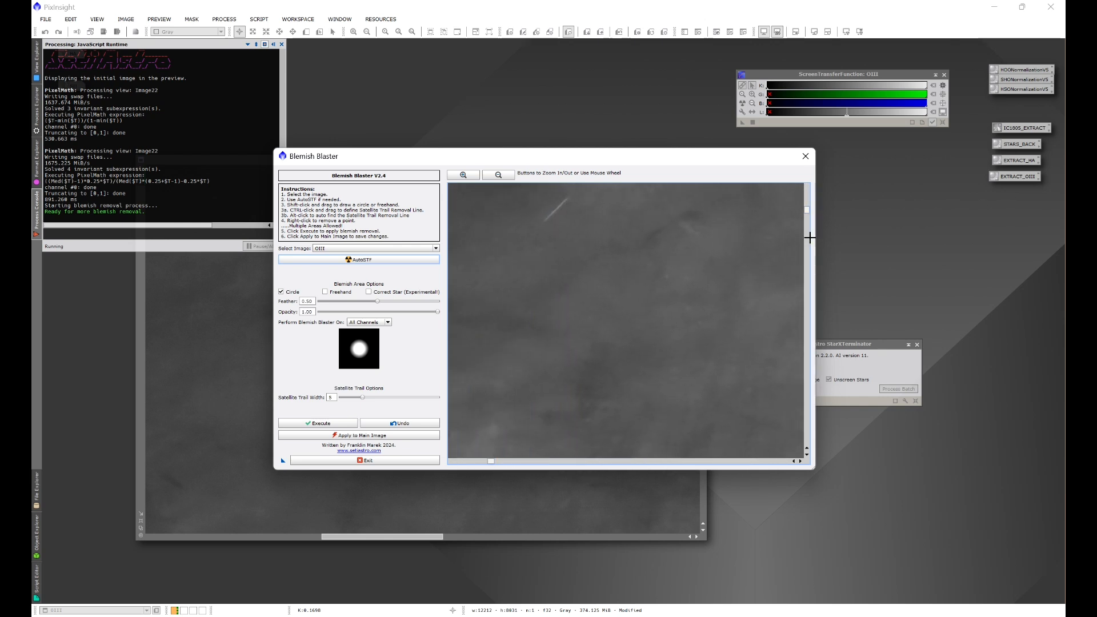
left_click_drag(807, 209, 807, 202)
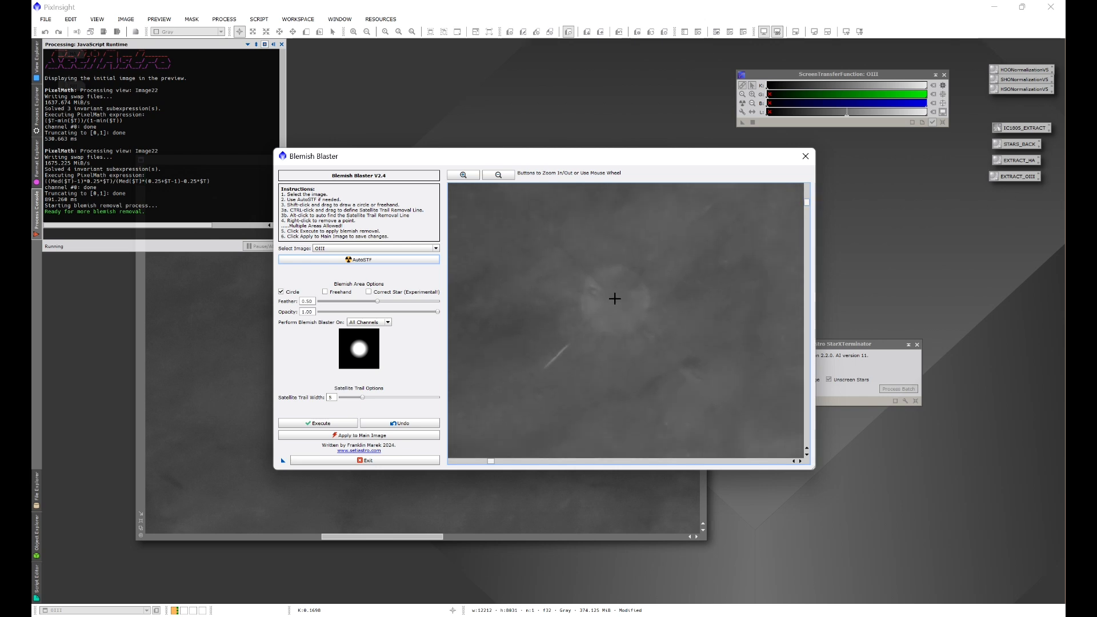
left_click_drag(616, 299, 650, 344, "shift")
left_click(329, 425)
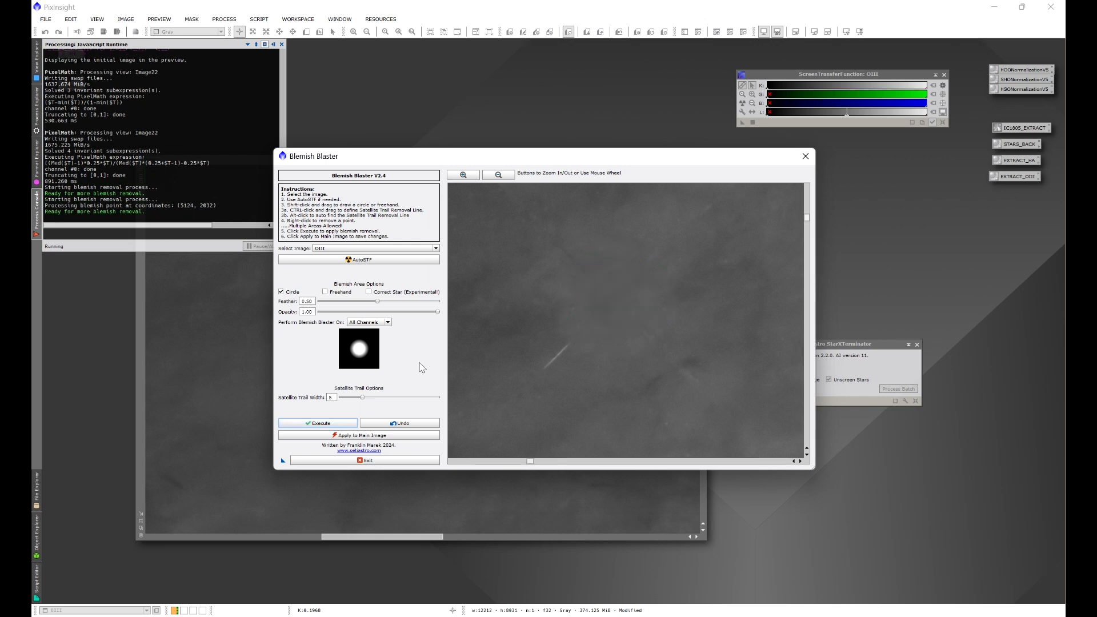
Circle the bright star remnant beside the small nebula patch near the OIII image's lower edge and execute its removal
scroll(693, 324, "down", 3)
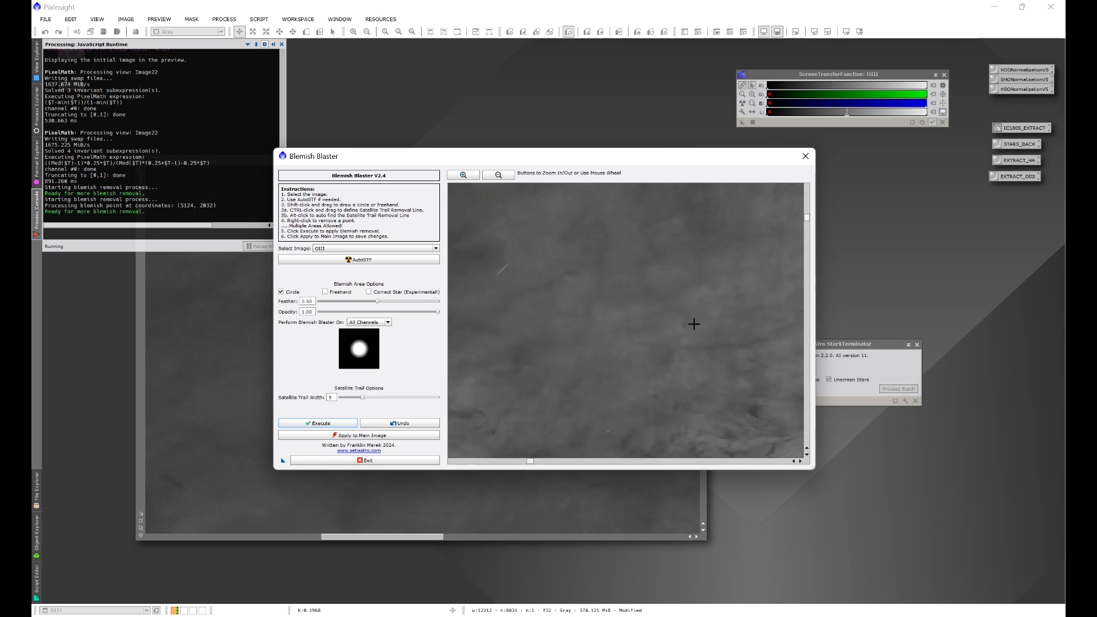
left_click_drag(806, 220, 805, 293)
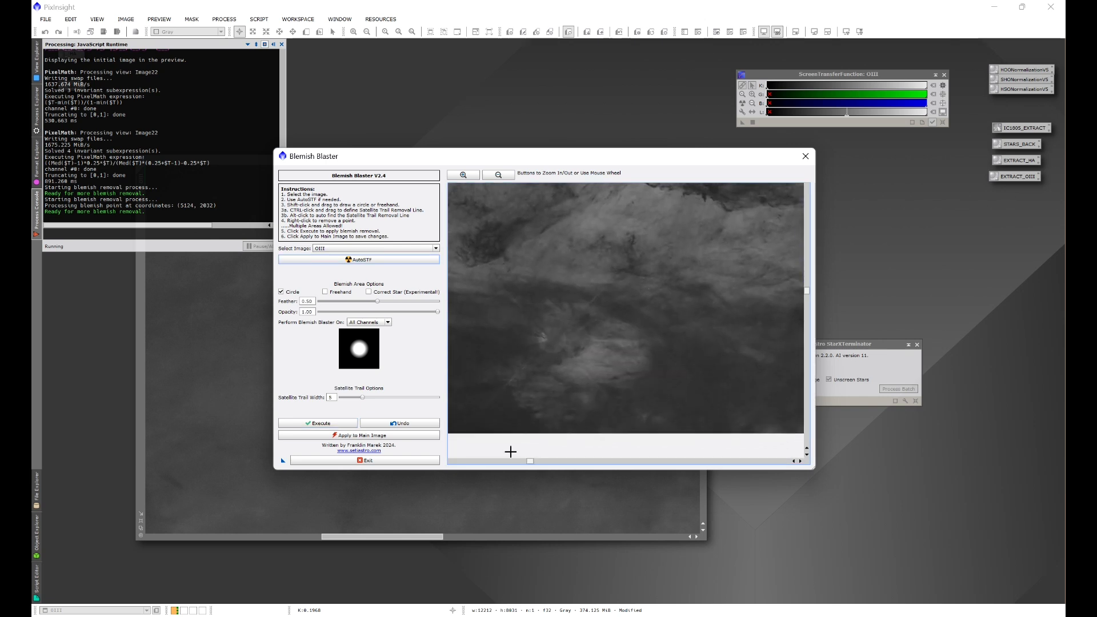
scroll(543, 350, "up", 1)
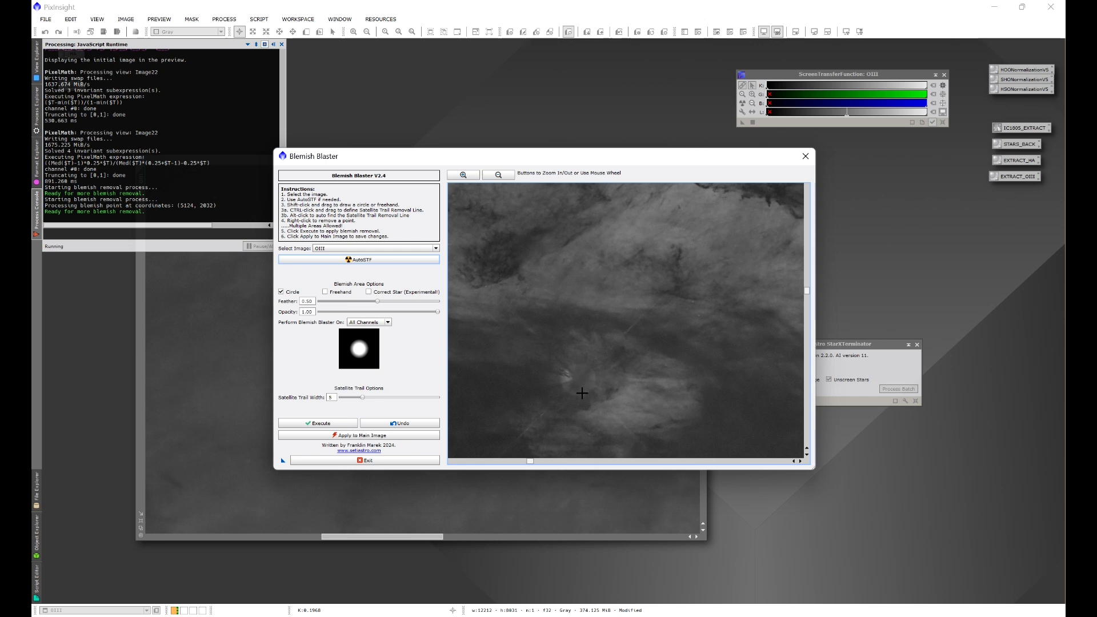
scroll(589, 394, "up", 1)
left_click_drag(806, 291, 806, 306)
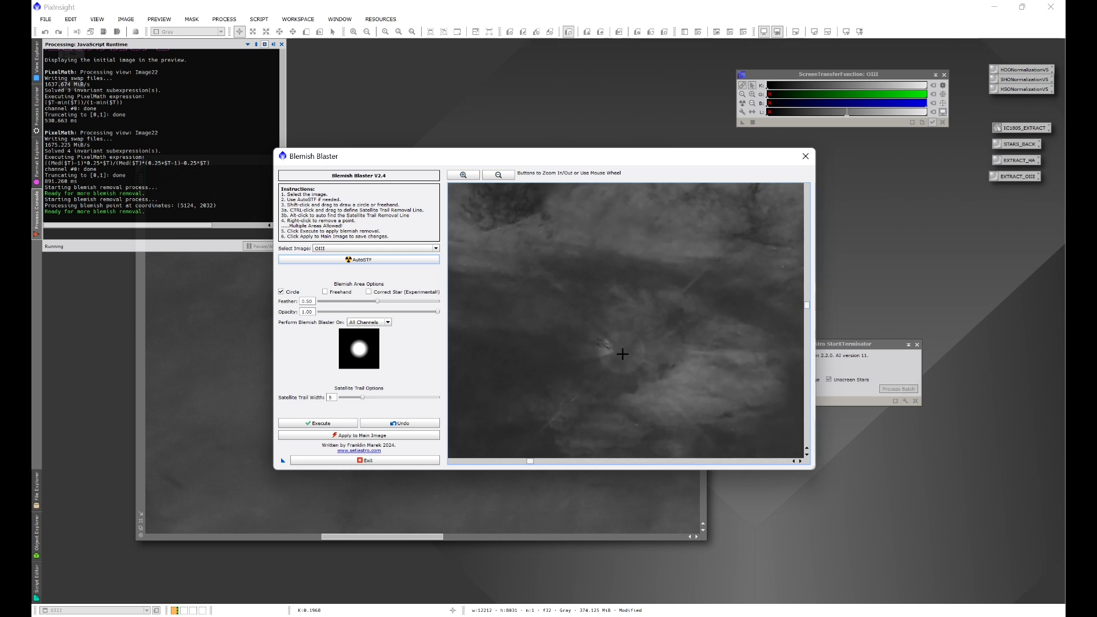
left_click_drag(621, 350, 647, 376)
left_click(318, 423)
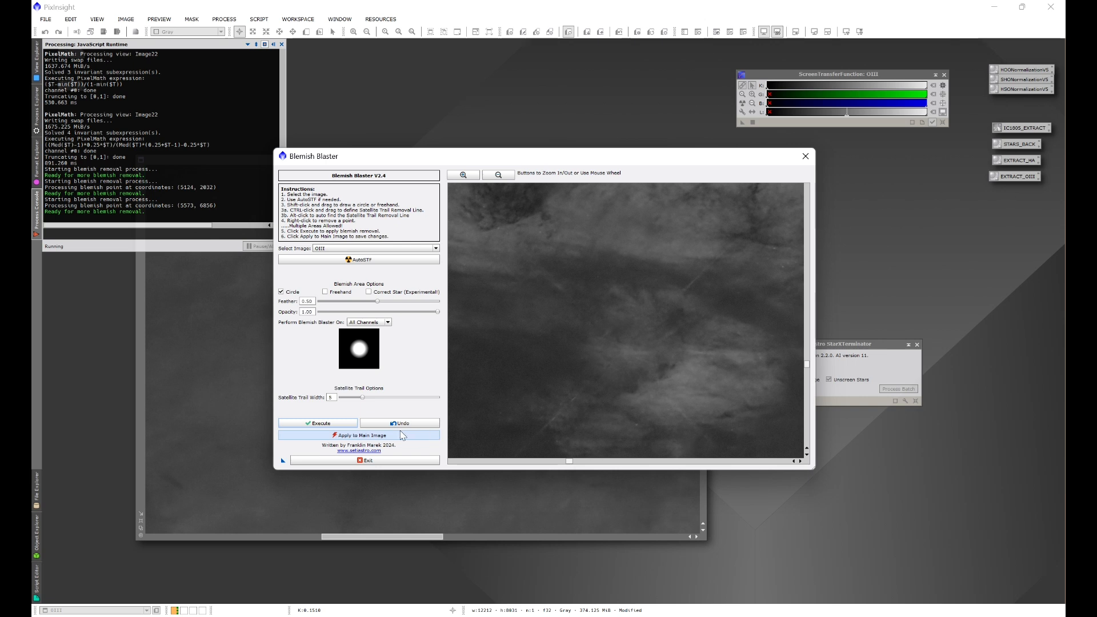
Apply the blemish removals to the main OIII image, close Blemish Blaster and iconize the image
left_click(360, 437)
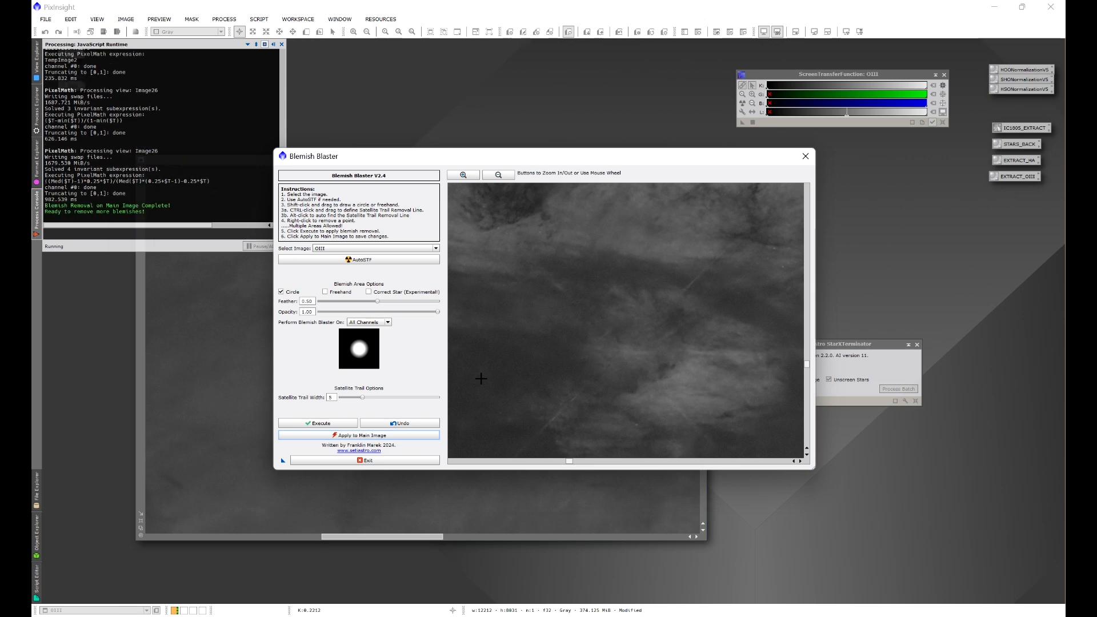
left_click(804, 157)
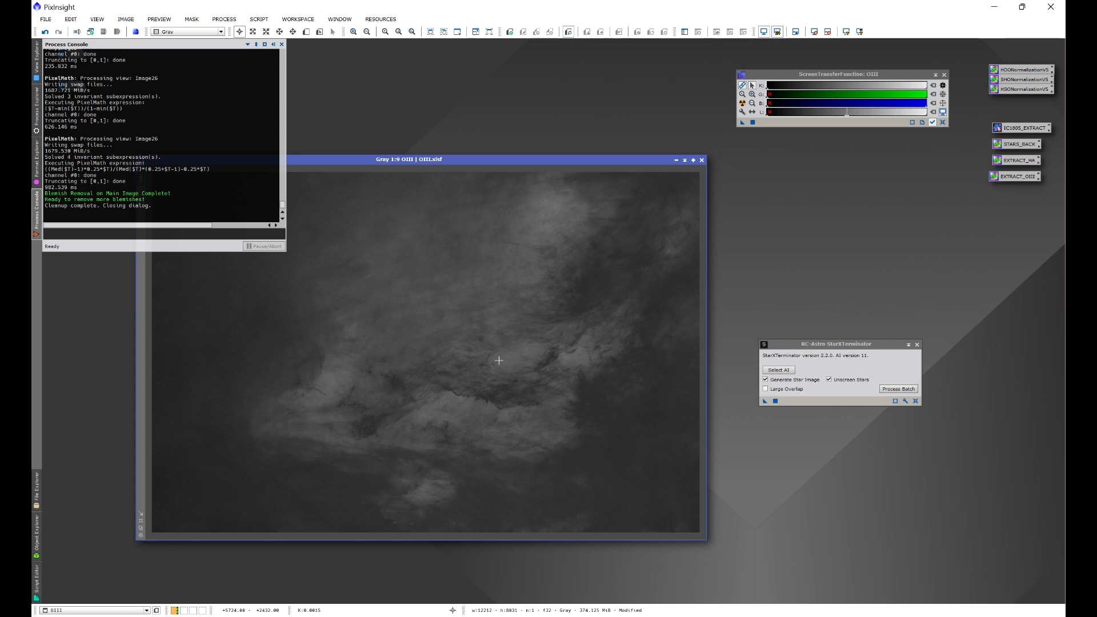
left_click(676, 160)
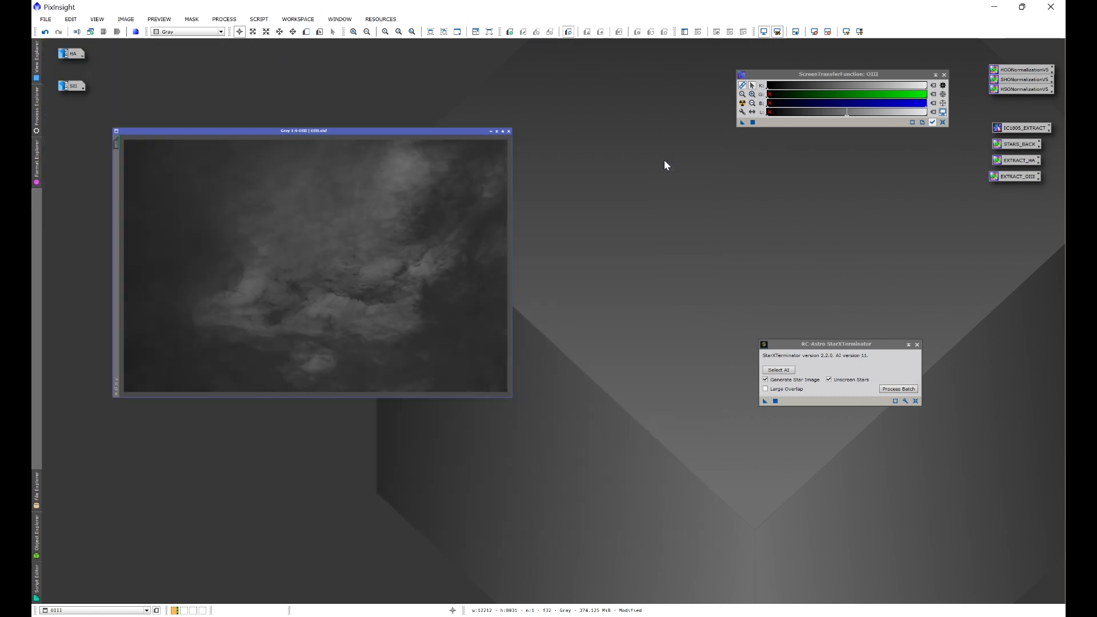
Examine the starless HA image up close for leftover artifacts, then bring up the OIII and SII images over it
double_click(72, 53)
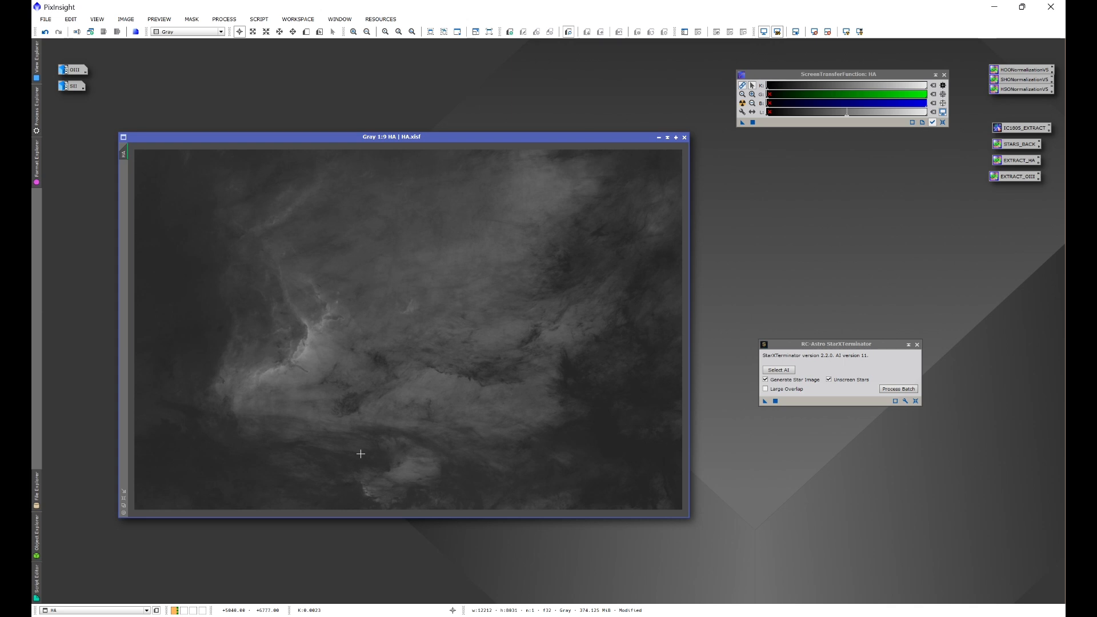
scroll(359, 452, "up", 5)
scroll(359, 455, "up", 2)
scroll(359, 455, "down", 3)
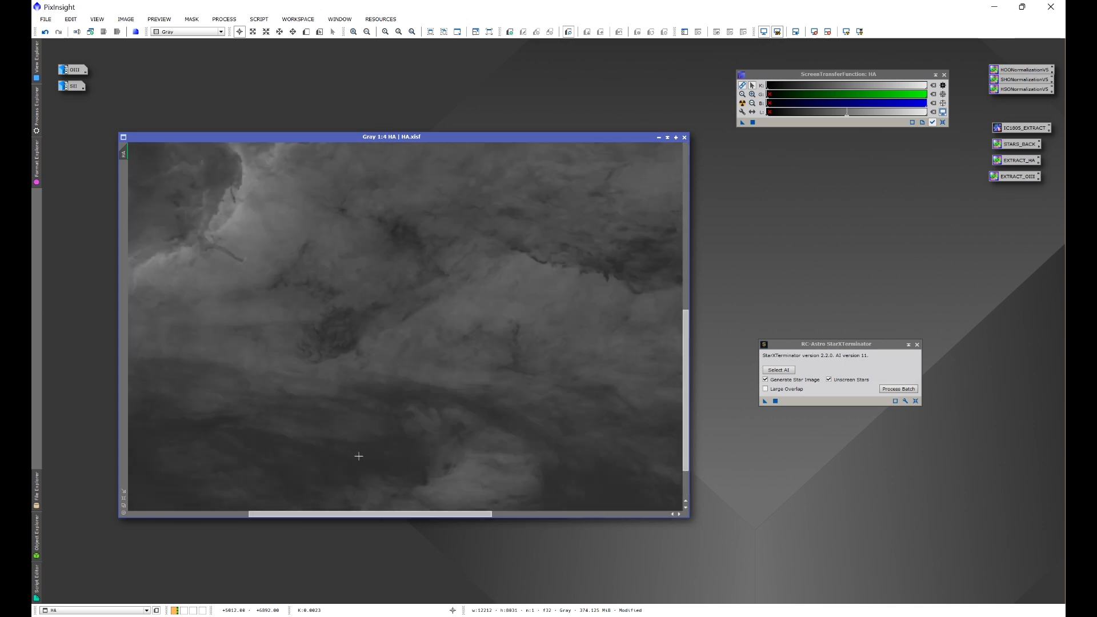
left_click_drag(685, 348, 703, 218)
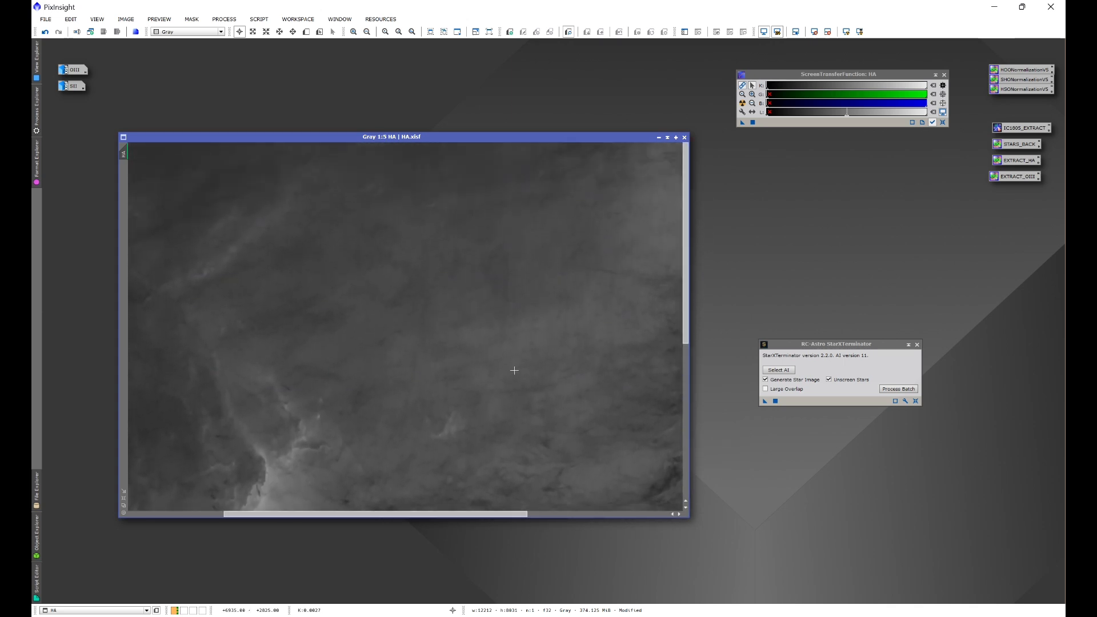
scroll(514, 371, "down", 3)
scroll(514, 371, "down", 1)
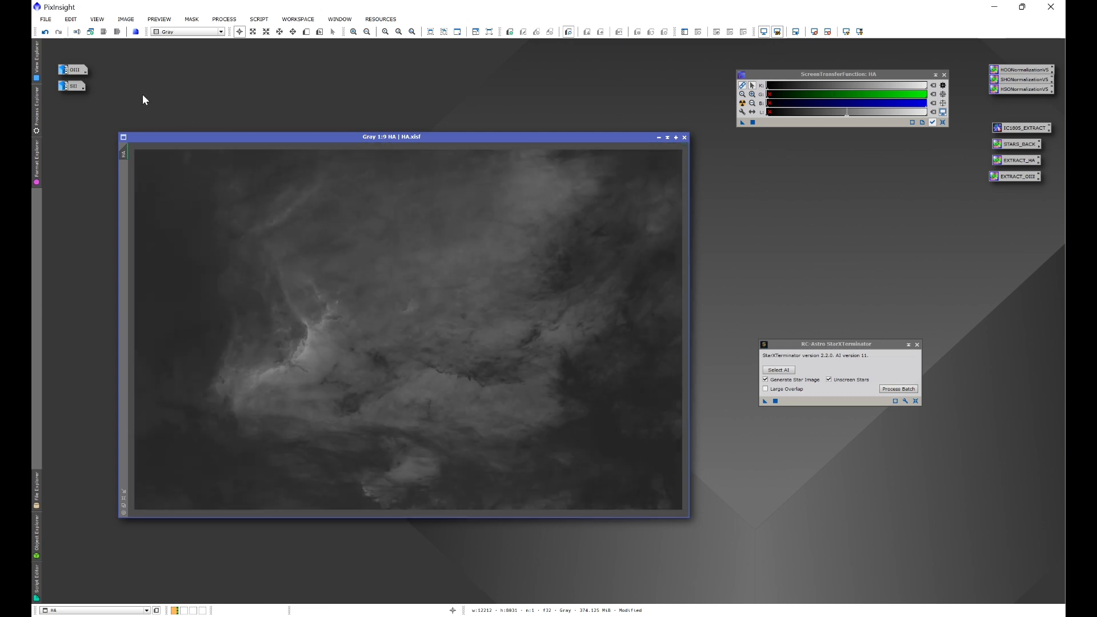
double_click(77, 69)
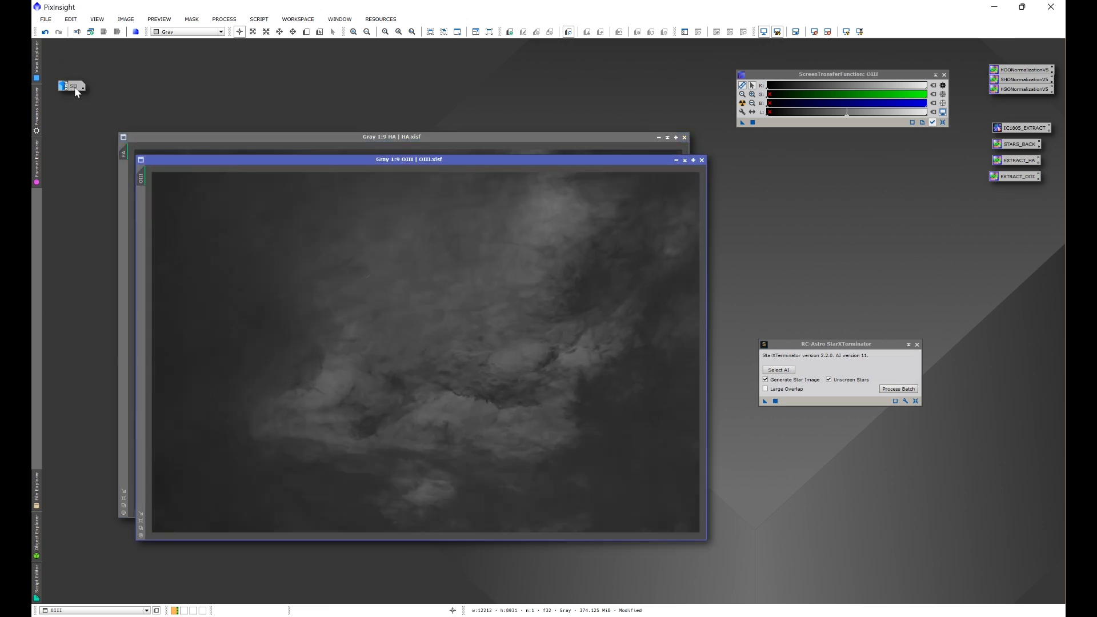
double_click(74, 86)
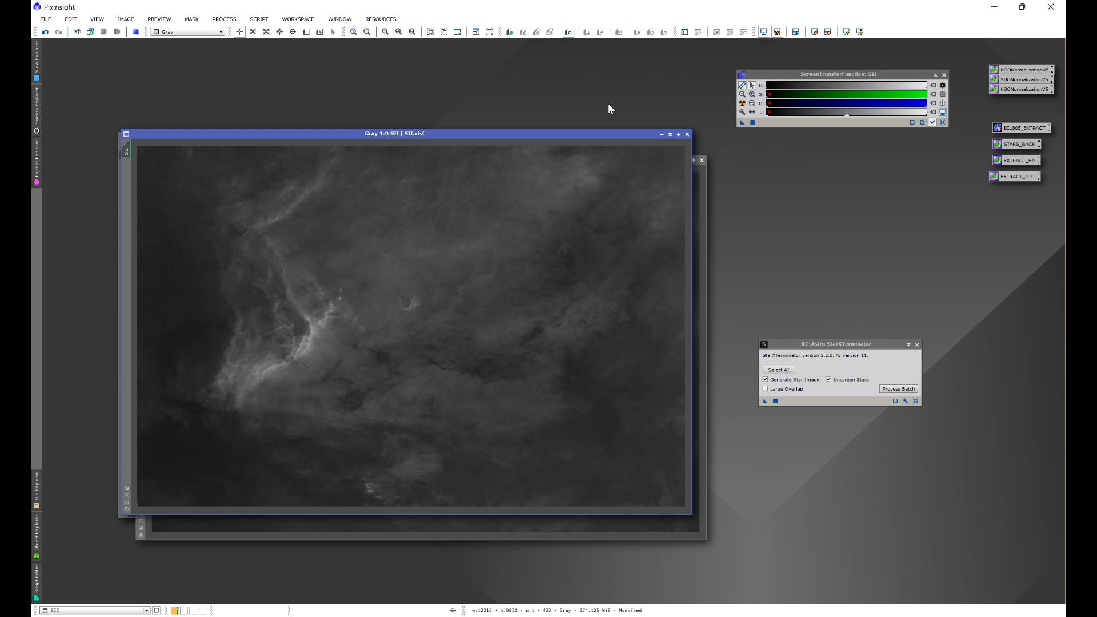
Iconize the SII, OIII and HA images and close ScreenTransferFunction and StarXTerminator
left_click(661, 134)
left_click(677, 160)
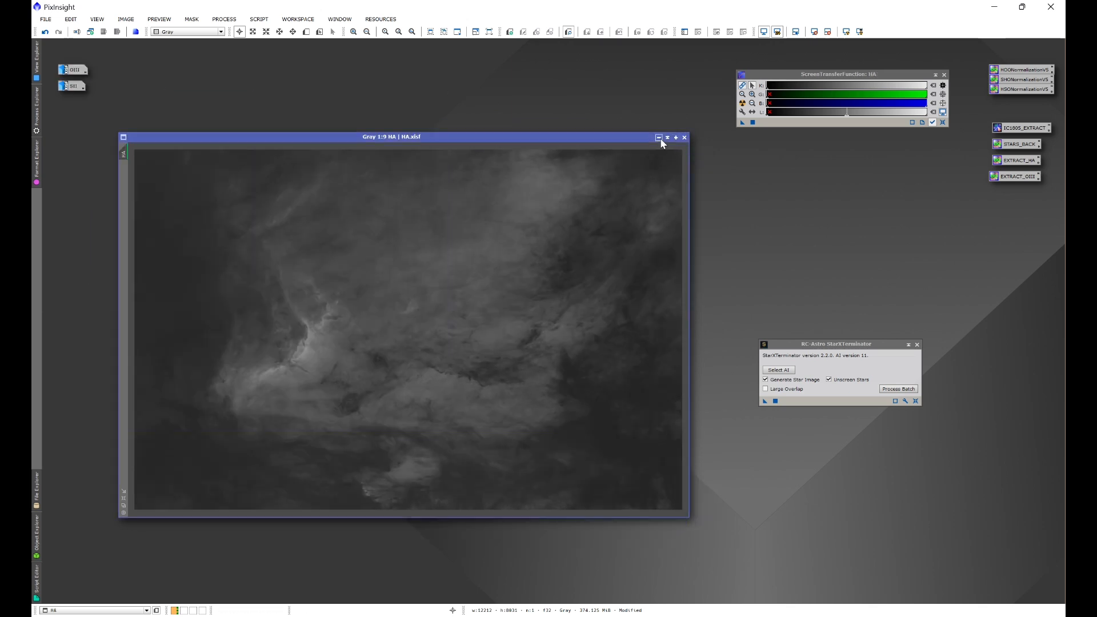
left_click(659, 137)
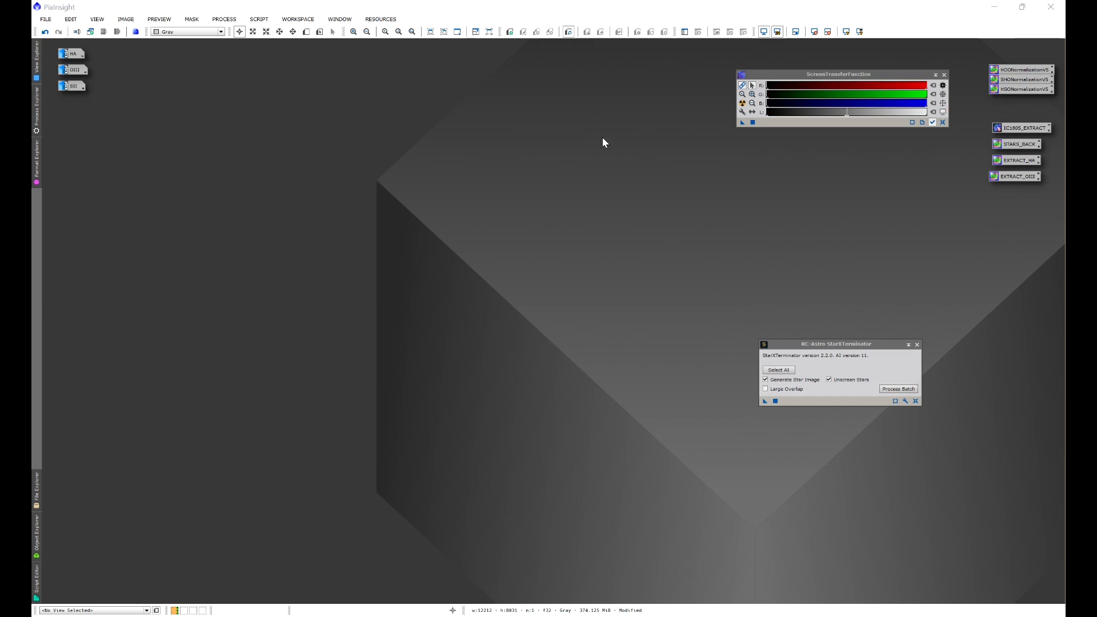
left_click(944, 75)
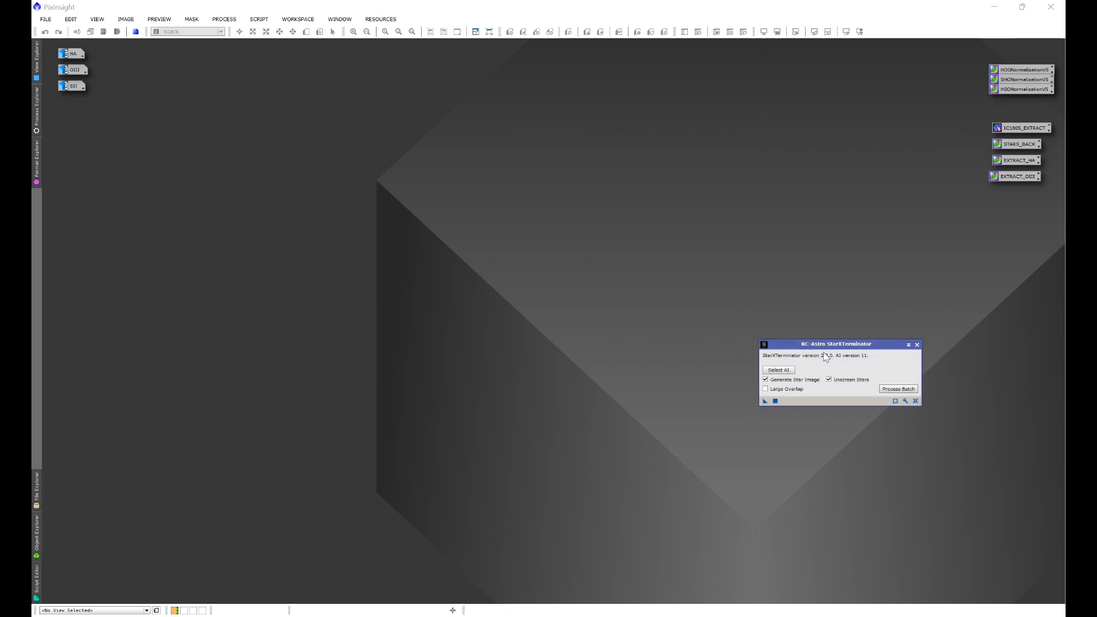
left_click(916, 344)
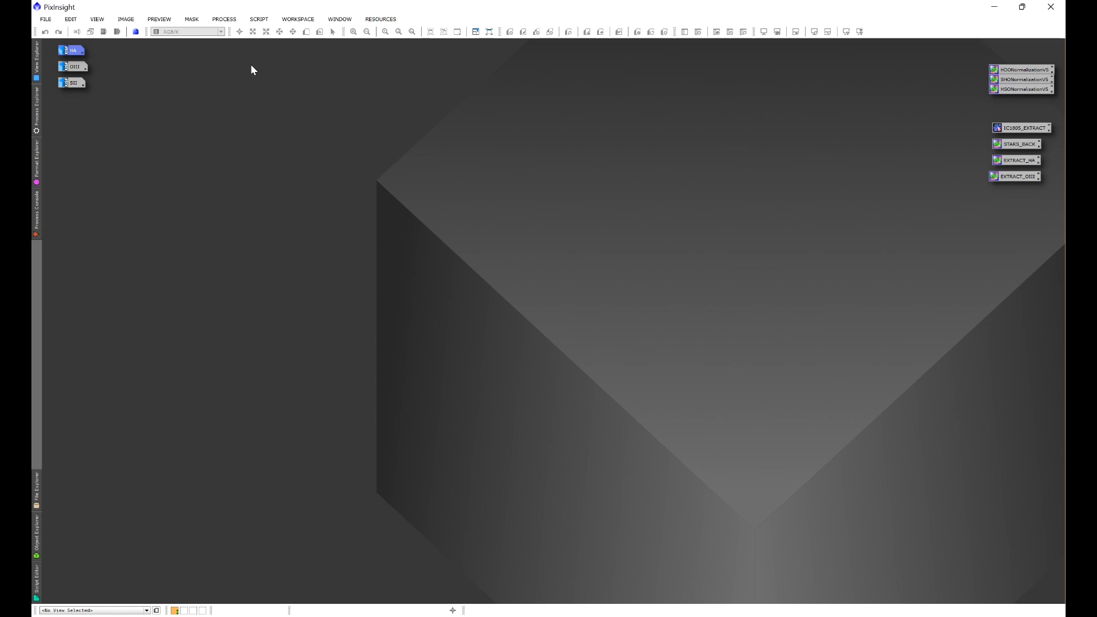
Open GeneralizedHyperbolicStretch and restore the HA image beside it, shown without a screen stretch
left_click(224, 19)
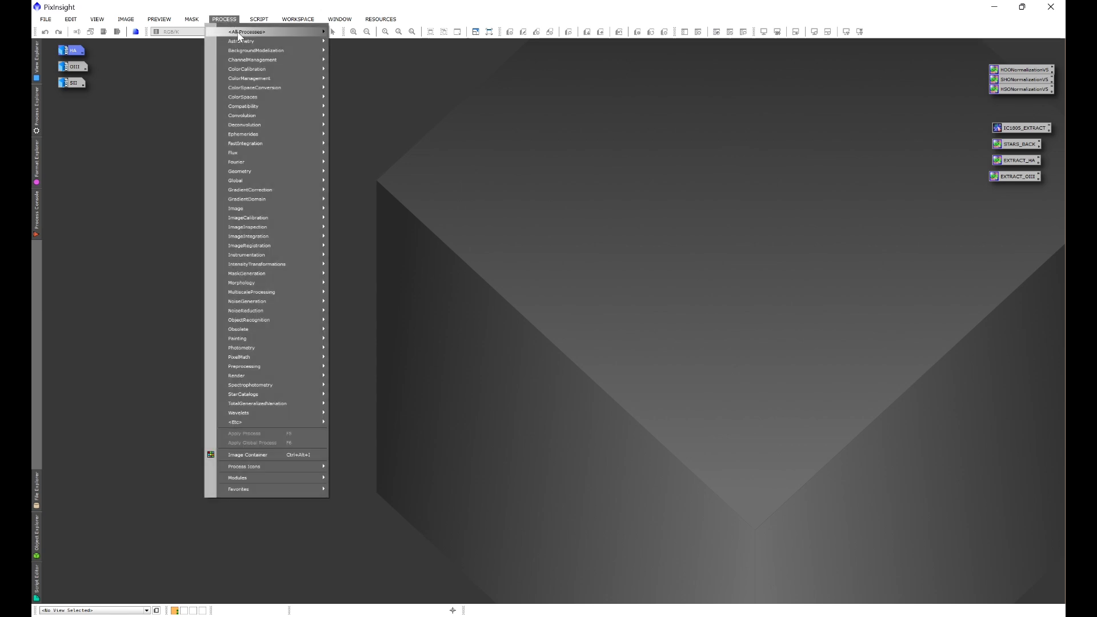
mouse_move(239, 36)
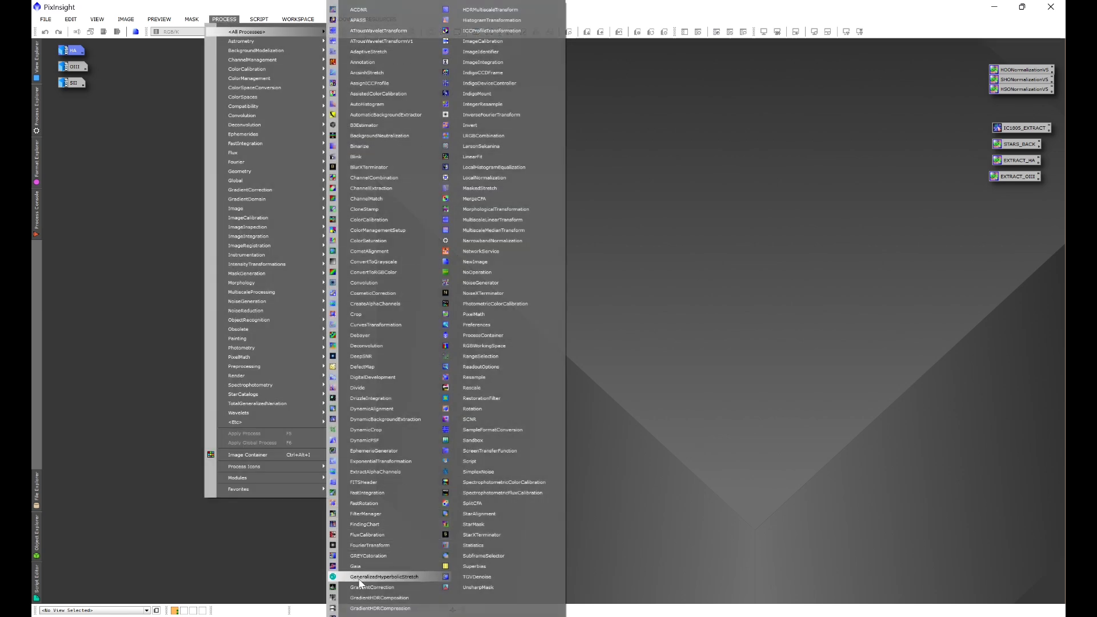
left_click(384, 576)
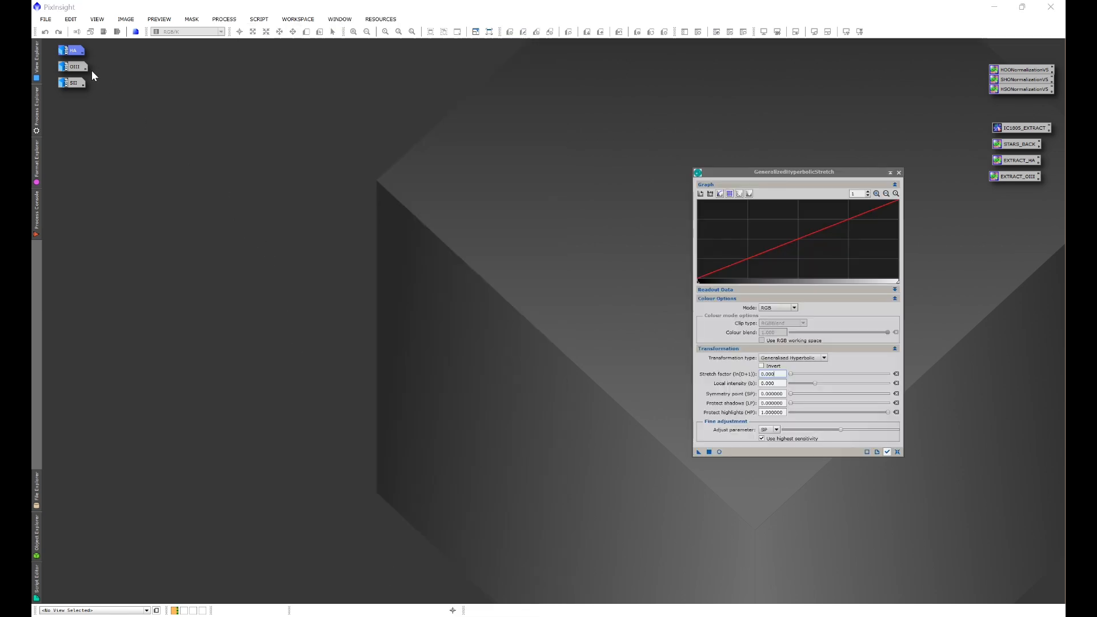
double_click(71, 50)
left_click_drag(426, 97, 392, 108)
left_click(814, 33)
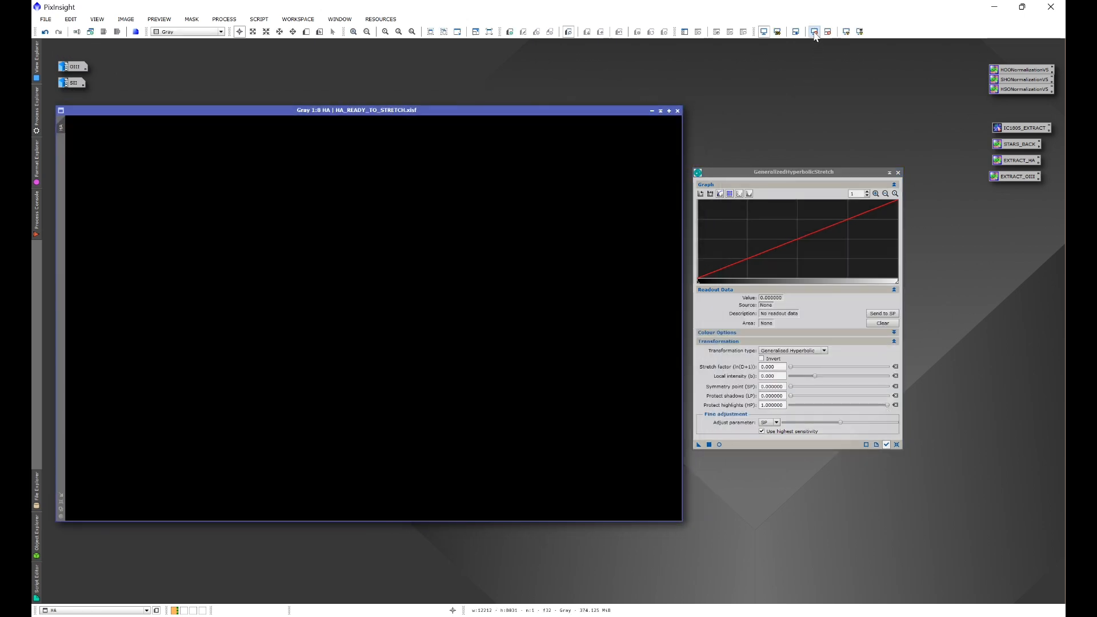
Sample the dark background near the HA image's upper right and magnify the GeneralizedHyperbolicStretch histogram to 250
left_click(641, 140)
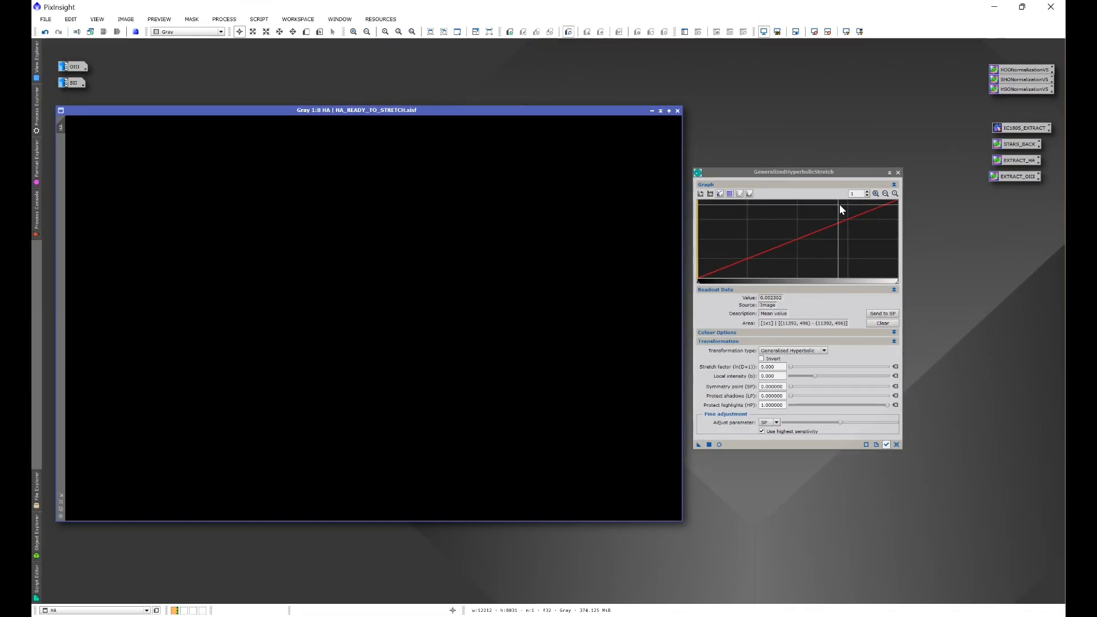
left_click(876, 195)
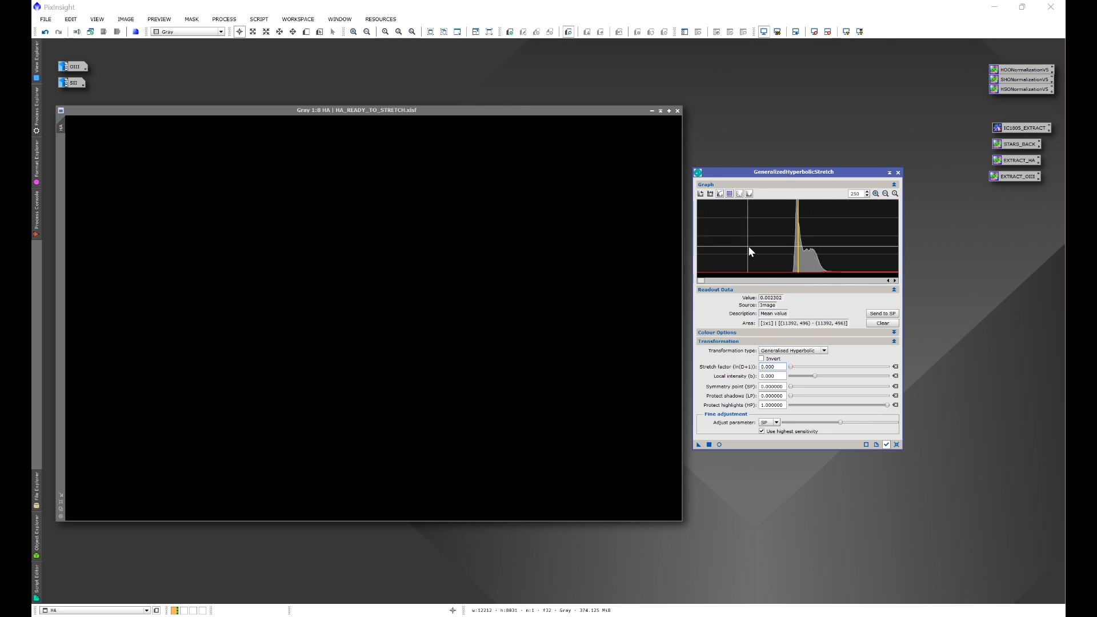
left_click(640, 149)
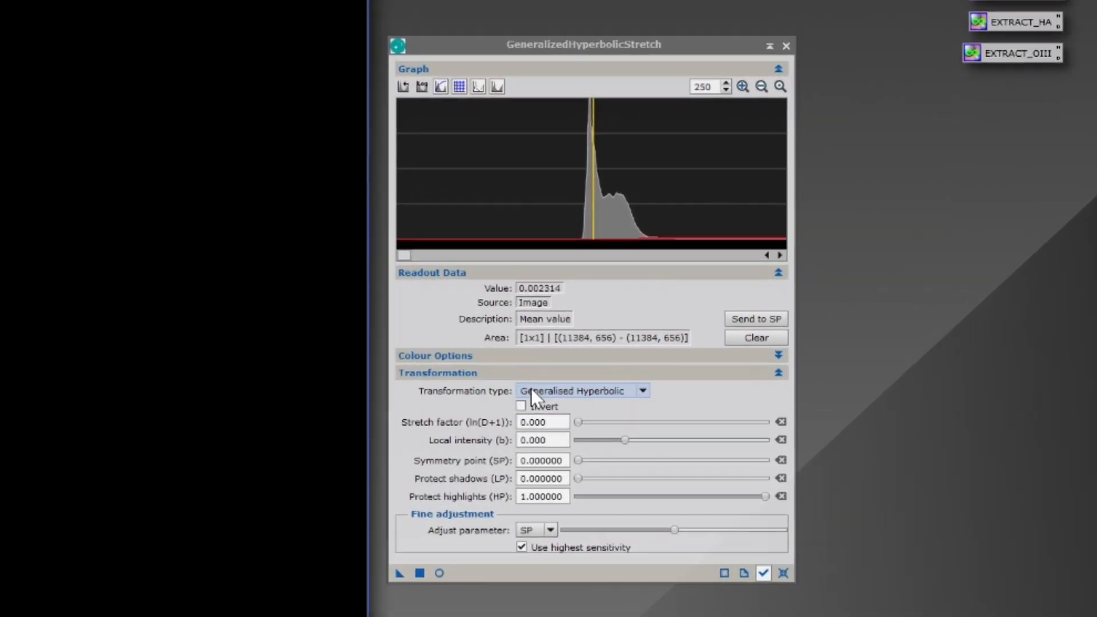
Apply a Linear transformation with blackpoint 0.001623 to the HA image, then reset the stretch settings
left_click(533, 394)
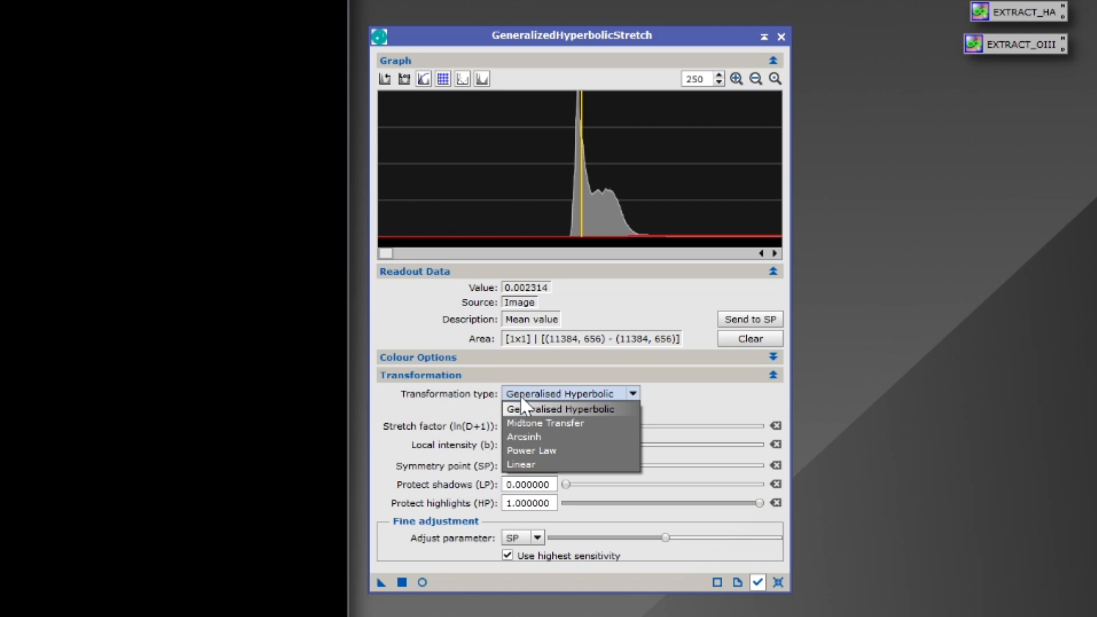
left_click(529, 464)
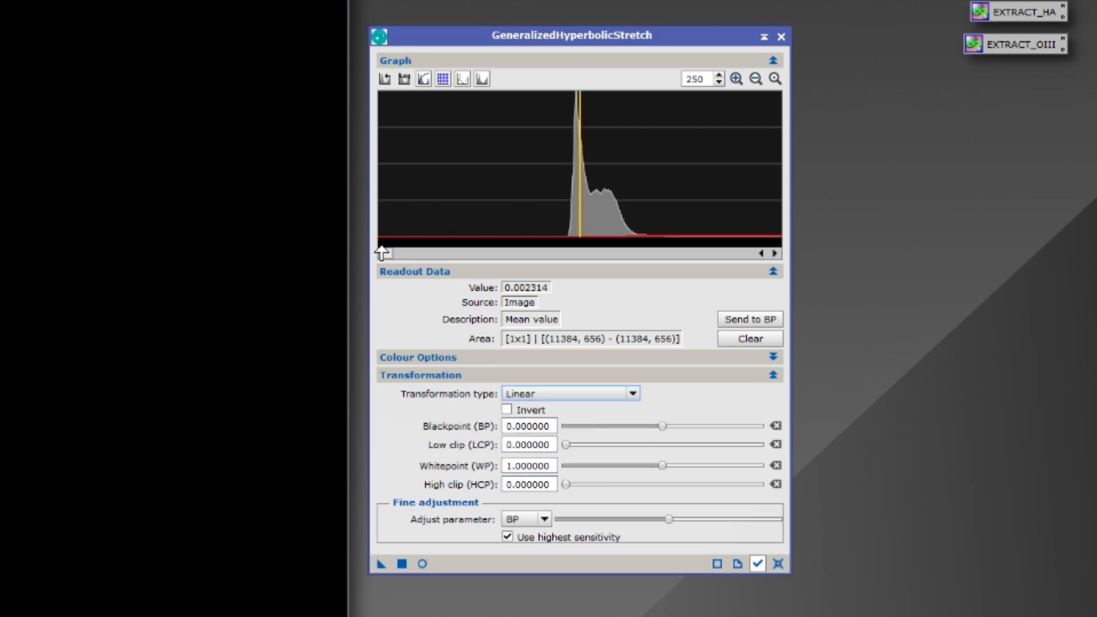
left_click_drag(384, 251, 510, 252)
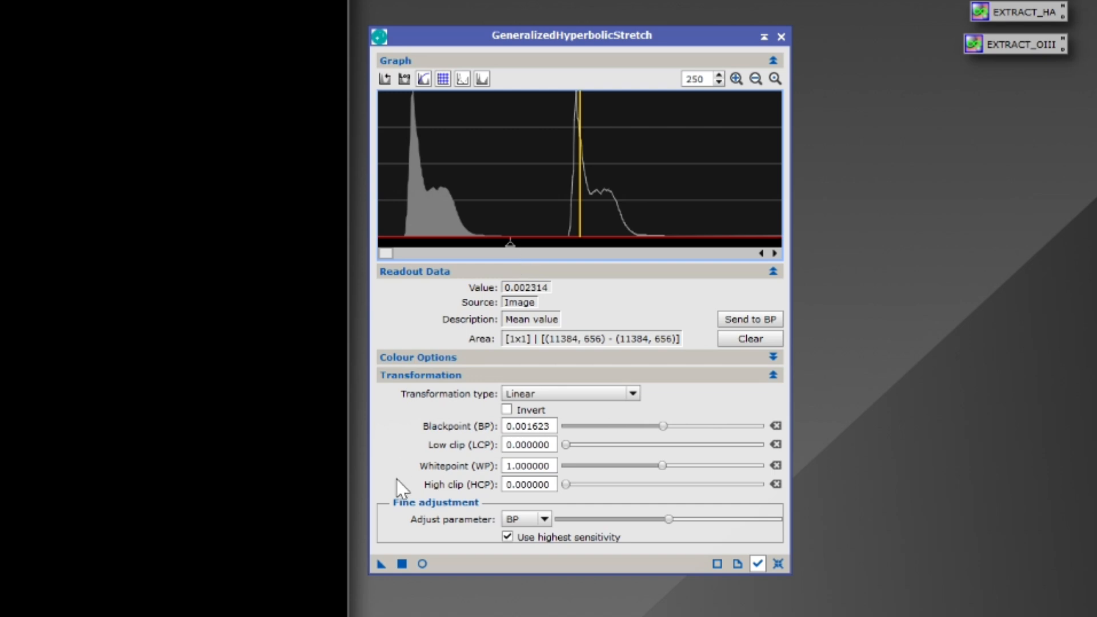
left_click(401, 564)
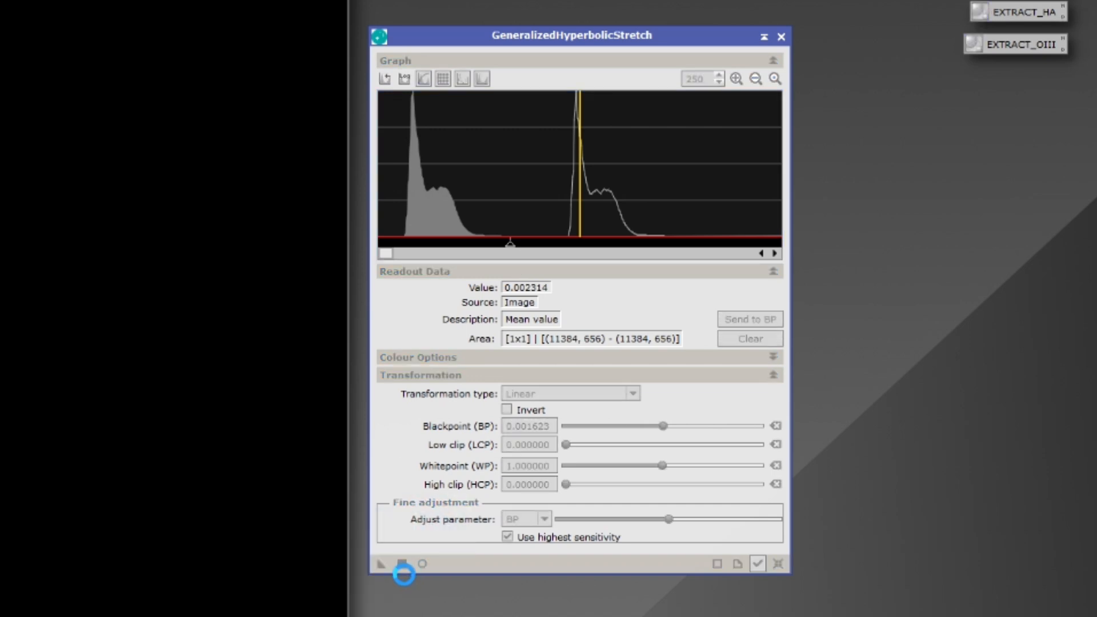
left_click(776, 564)
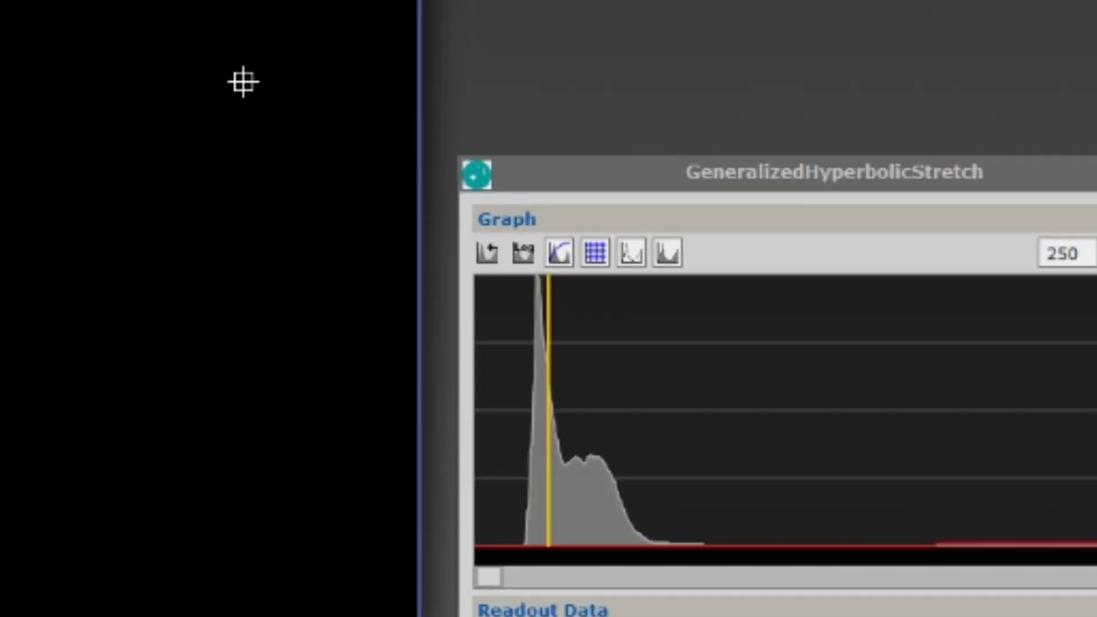
Resample the HA background, apply a second Linear transformation with blackpoint 0.000273, and reset the settings
left_click(243, 81)
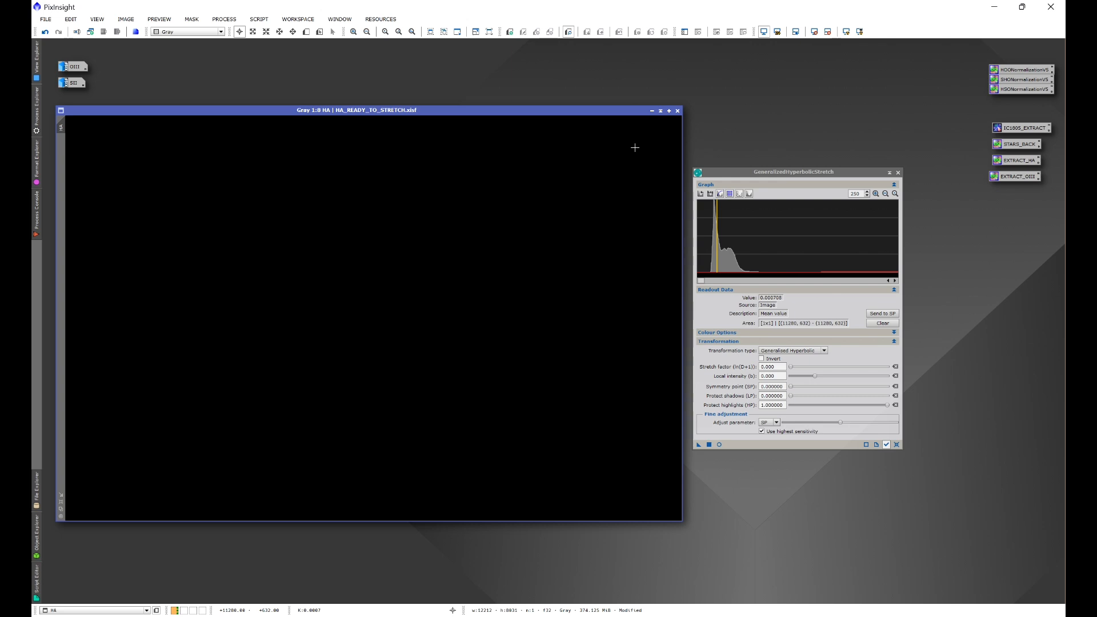
left_click(791, 350)
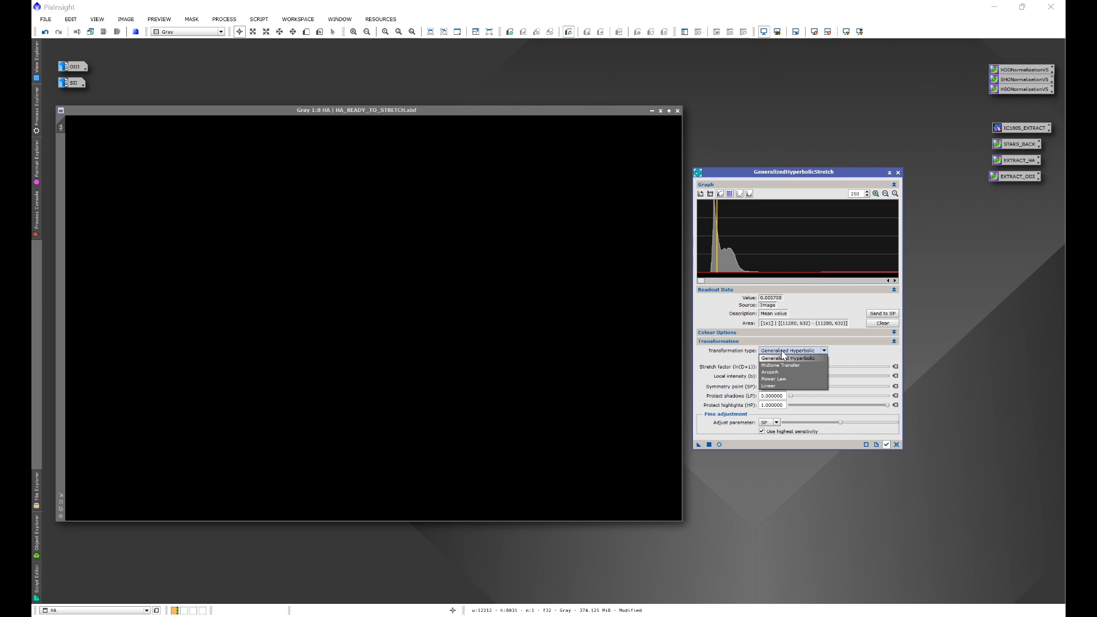
left_click(817, 386)
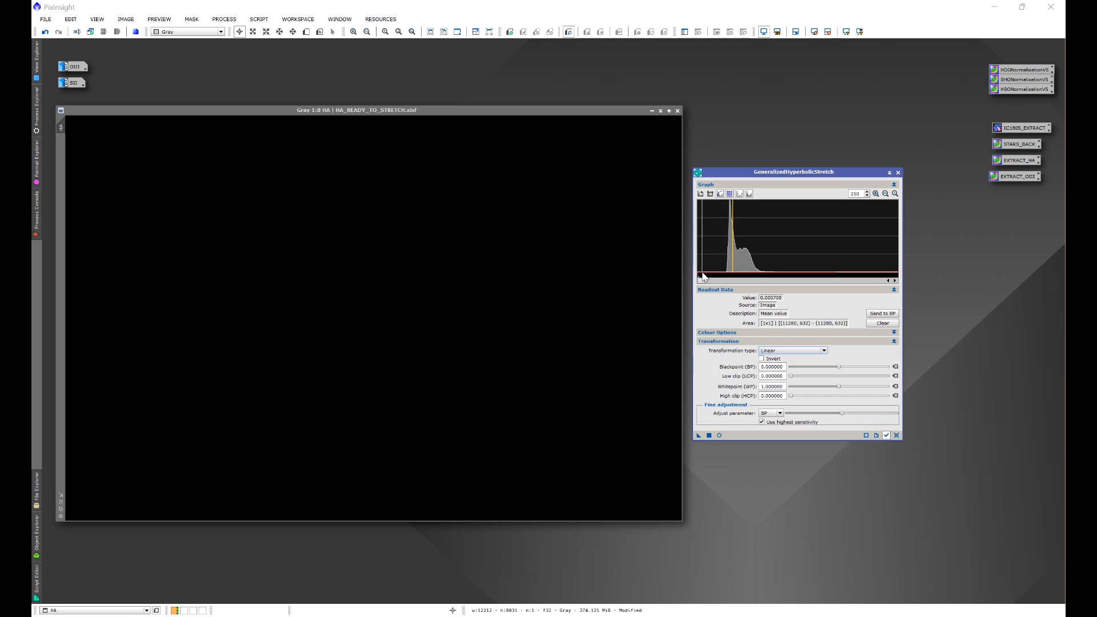
left_click_drag(700, 280, 711, 280)
left_click(709, 435)
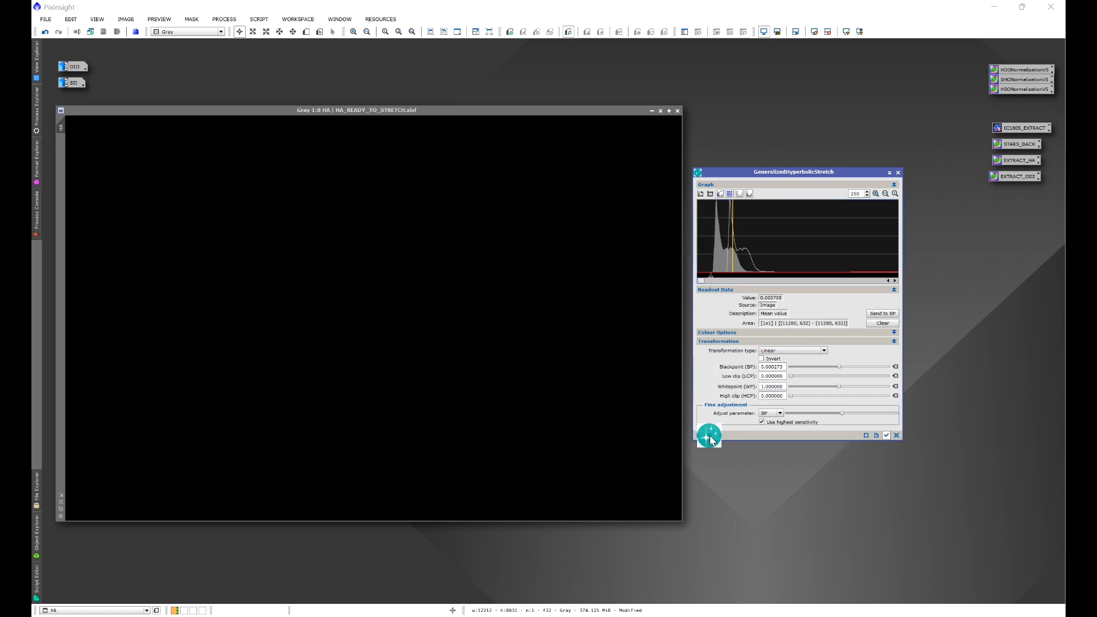
left_click(896, 435)
Sample the HA background again, apply a third Linear transformation with blackpoint 0.000072, and reset the settings
left_click(637, 147)
mouse_move(637, 147)
left_mouse_down()
mouse_move(644, 134)
mouse_move(629, 159)
left_mouse_up()
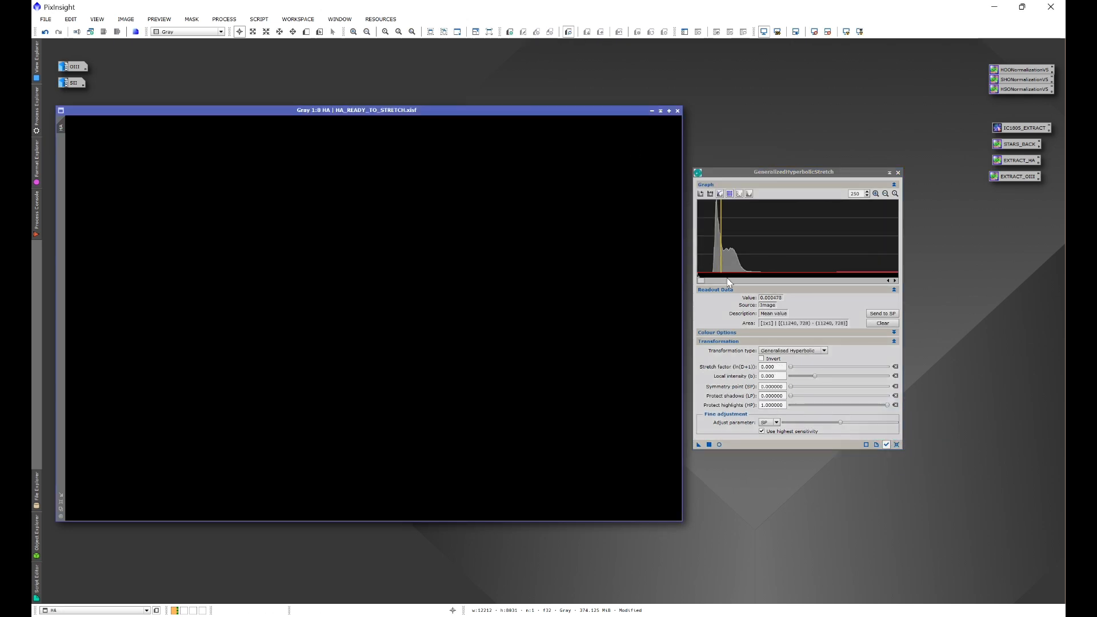
left_click(763, 351)
left_click(769, 373)
left_click_drag(702, 279, 701, 278)
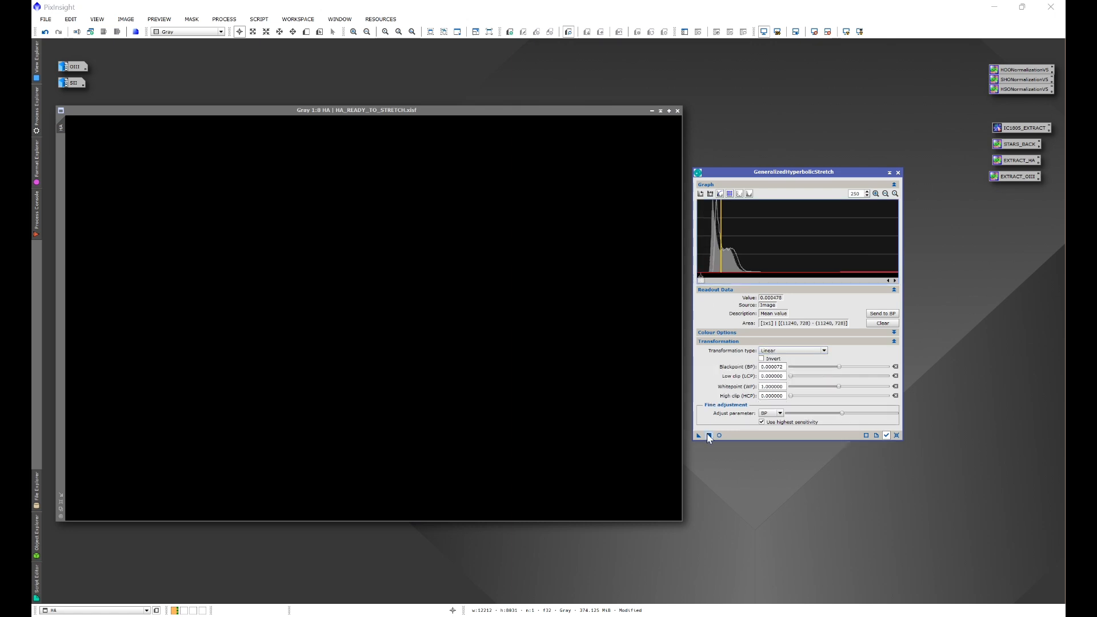
left_click(886, 435)
left_click(897, 435)
Sample the HA background and set the Generalised Hyperbolic symmetry point near the histogram peak, at 0.000300
left_click(643, 151)
mouse_move(643, 151)
left_mouse_down()
mouse_move(594, 147)
mouse_move(573, 165)
mouse_move(565, 202)
mouse_move(540, 207)
mouse_move(591, 148)
mouse_move(622, 157)
mouse_move(643, 142)
left_mouse_up()
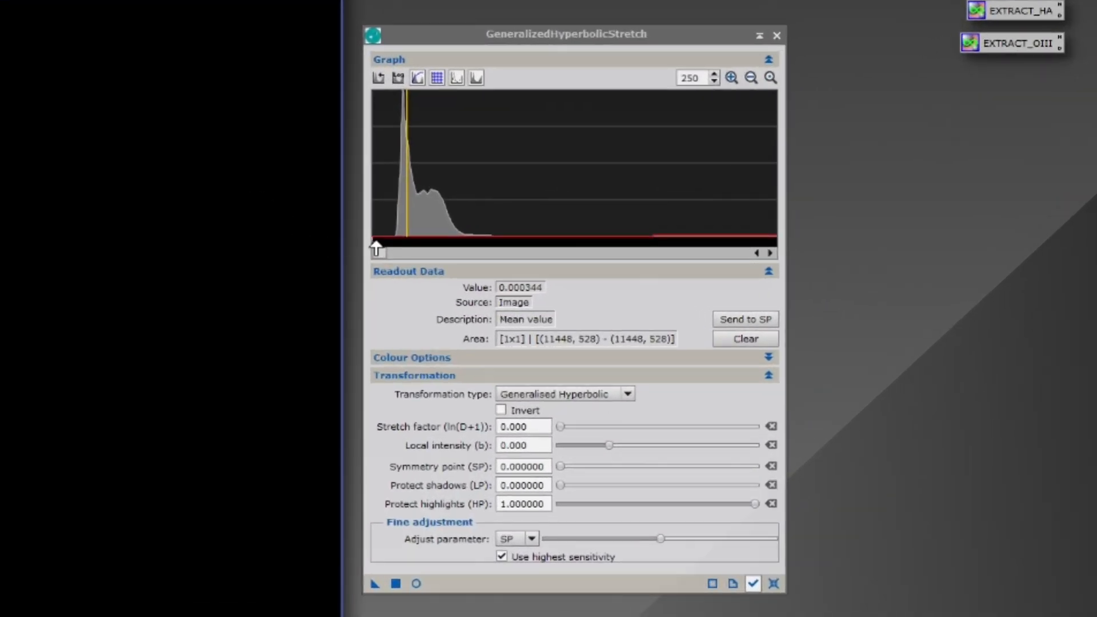
left_click_drag(376, 247, 406, 252)
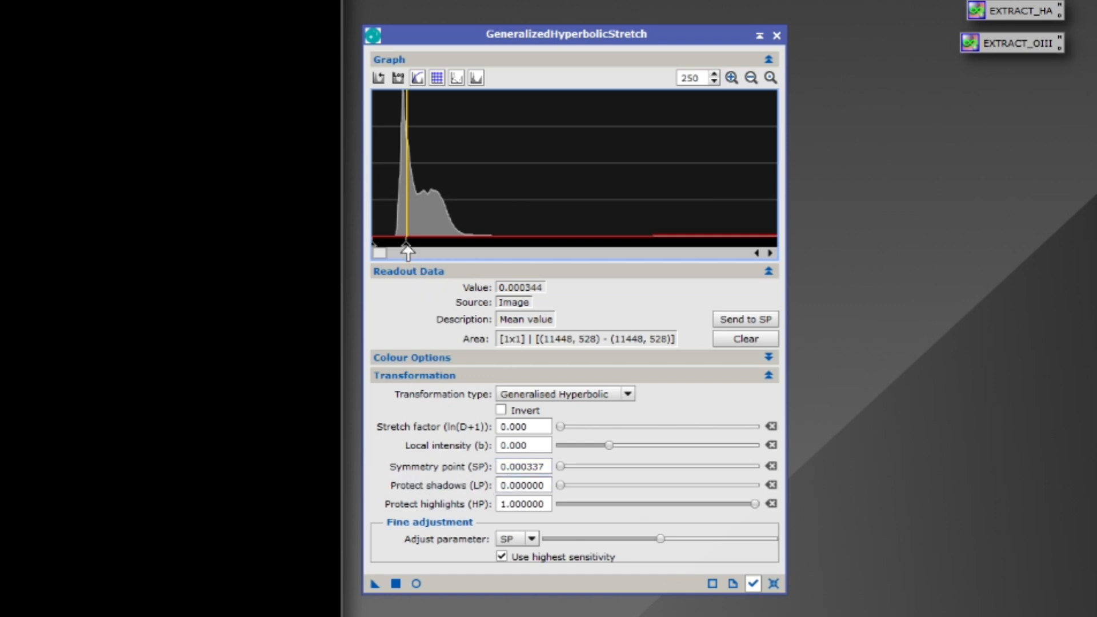
left_click_drag(406, 250, 403, 250)
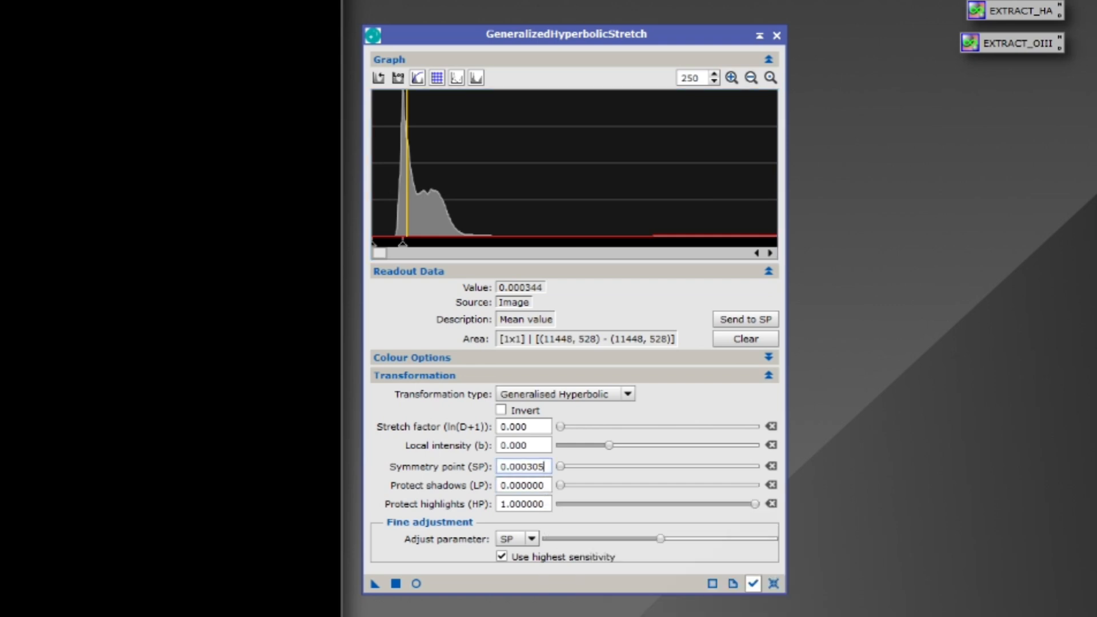
key("BackSpace")
left_click(533, 485)
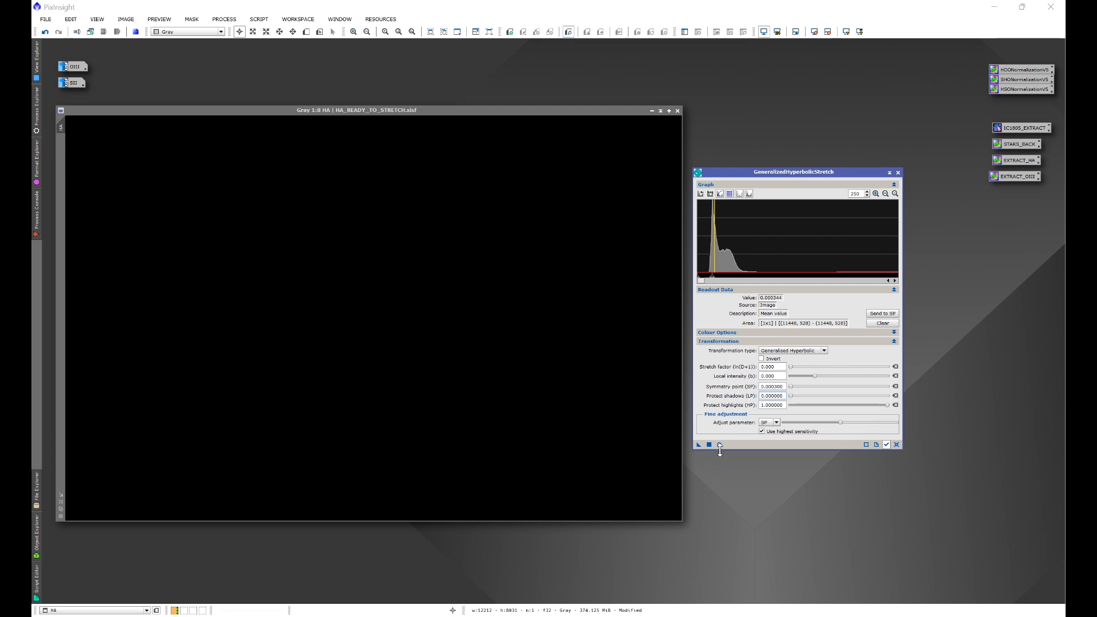
Open the real-time preview, reset the graph magnification, and set stretch factor to about 5.87 and local intensity to about 2.37
left_click(719, 445)
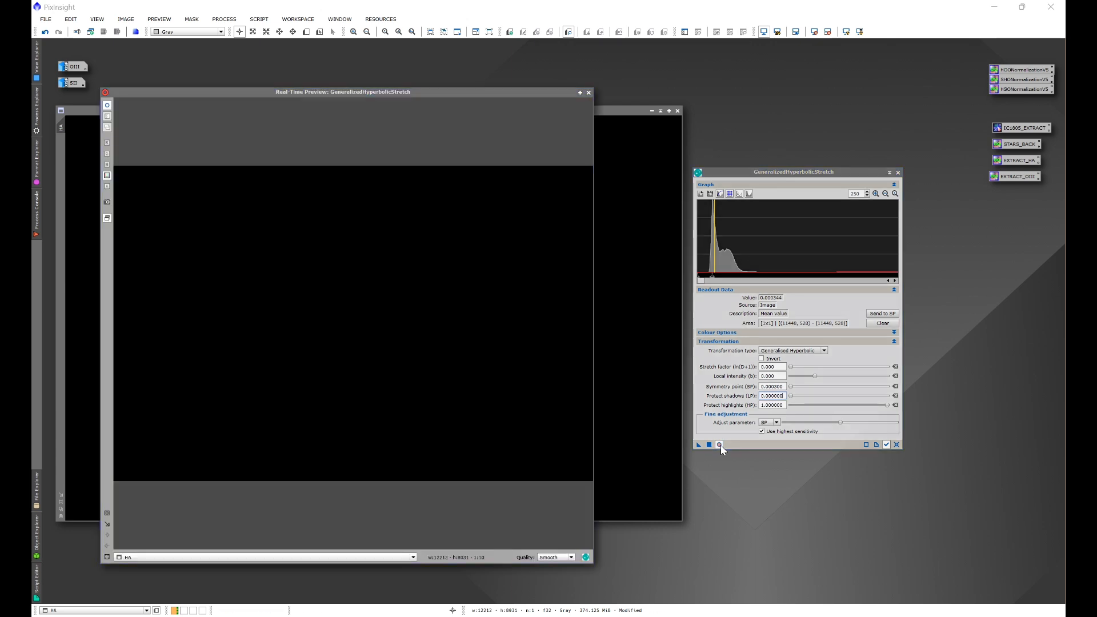
left_click(895, 194)
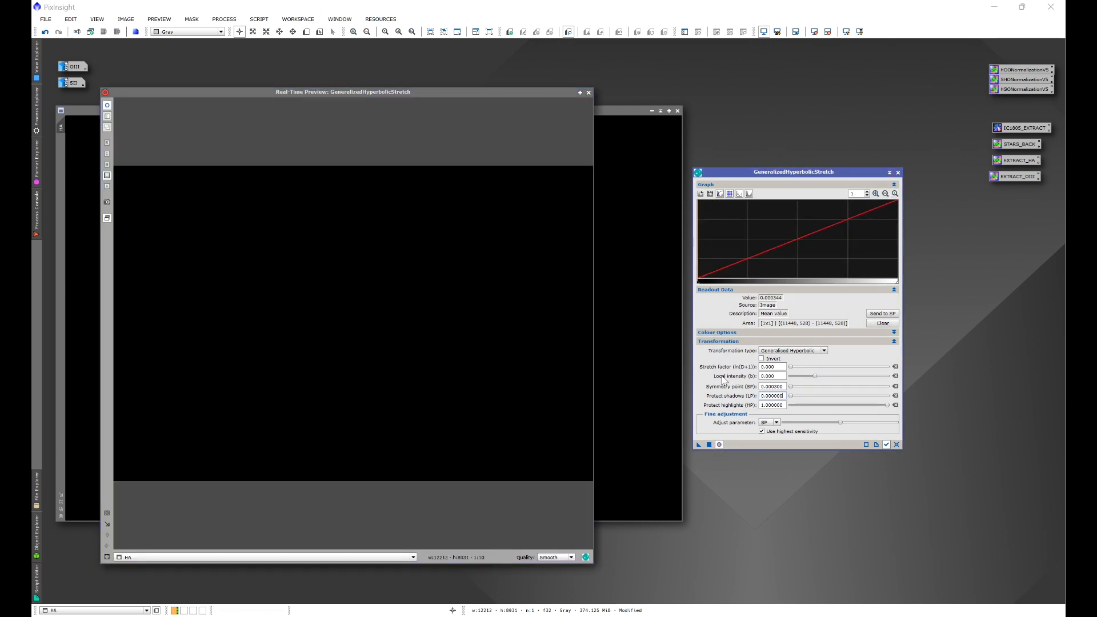
left_click_drag(763, 367, 827, 377)
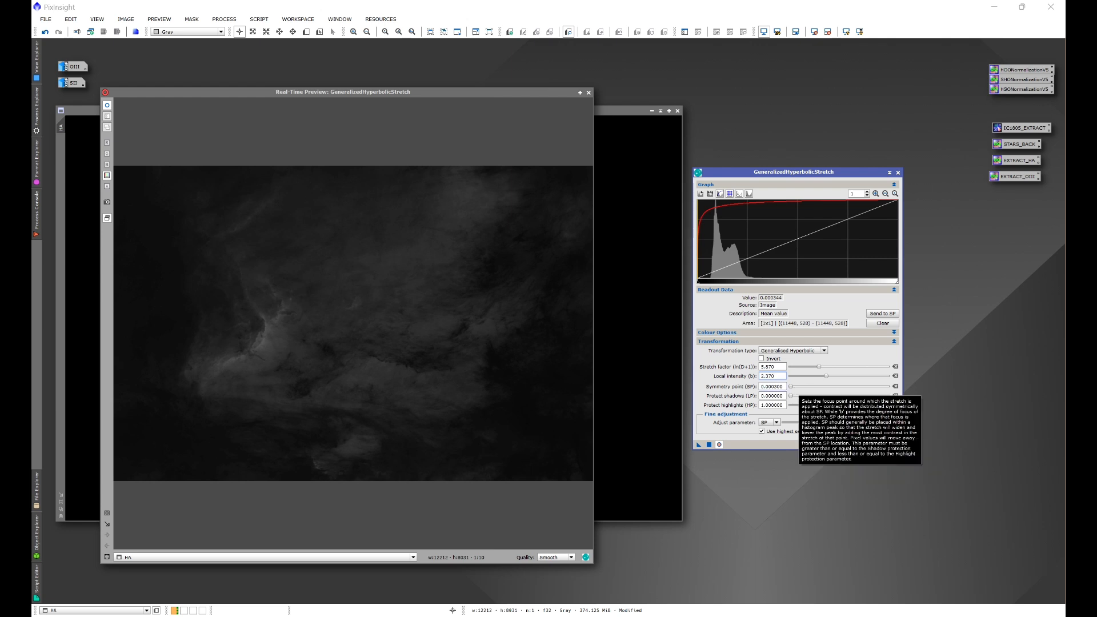
Fine-adjust the symmetry point slightly upward to darken the background, apply the stretch to HA, and reset the settings
left_click_drag(841, 424, 867, 423)
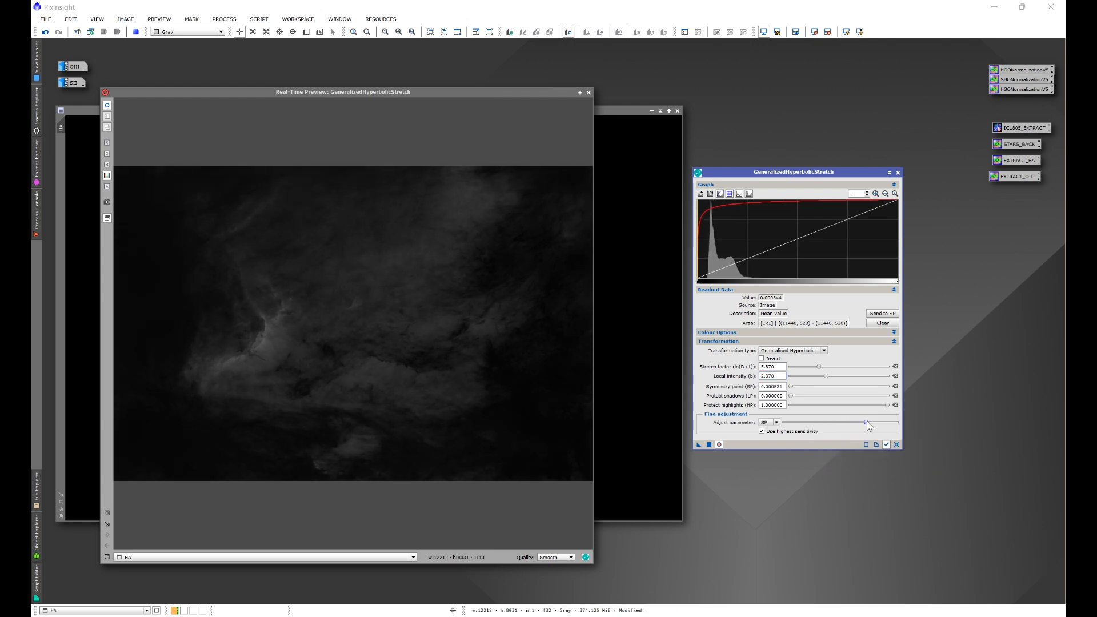
left_click_drag(867, 424, 868, 426)
left_click(710, 445)
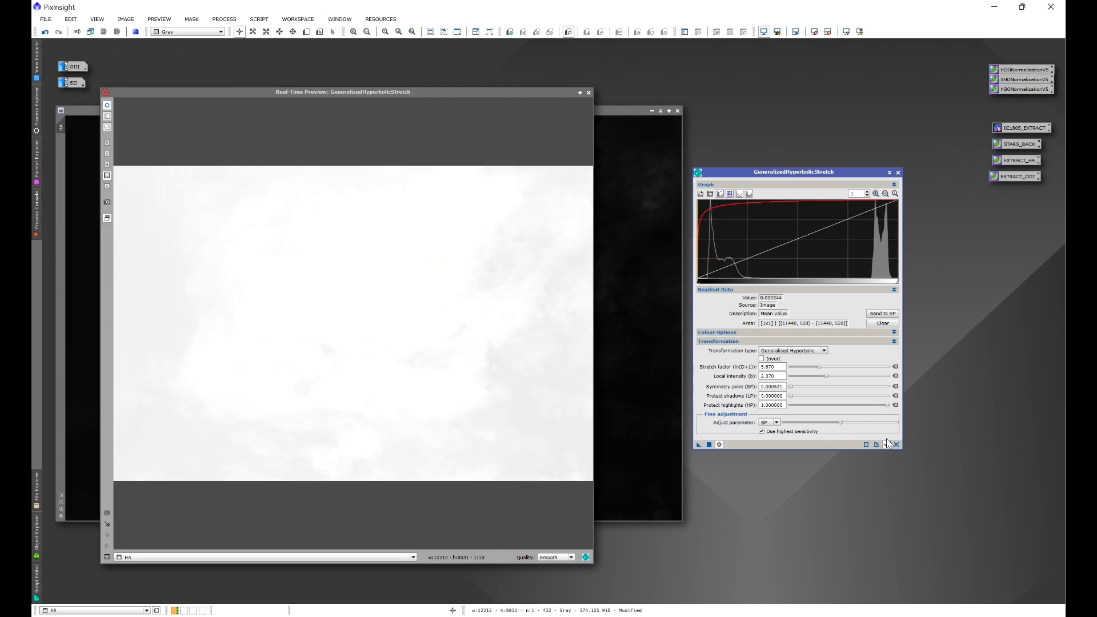
left_click(895, 445)
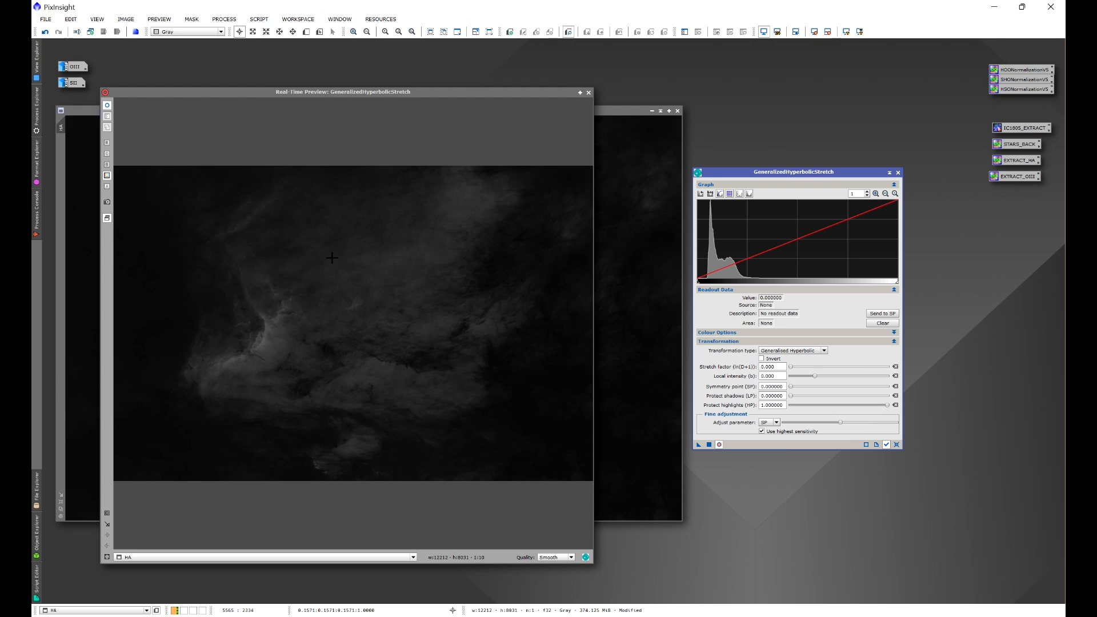
Sample the HA nebula, apply a gentle stretch with symmetry point 0.179074, factor about 0.58 and local intensity about -3.08, then reset
left_click(327, 236)
mouse_move(327, 237)
left_mouse_down()
mouse_move(354, 240)
mouse_move(339, 246)
mouse_move(351, 260)
left_mouse_up()
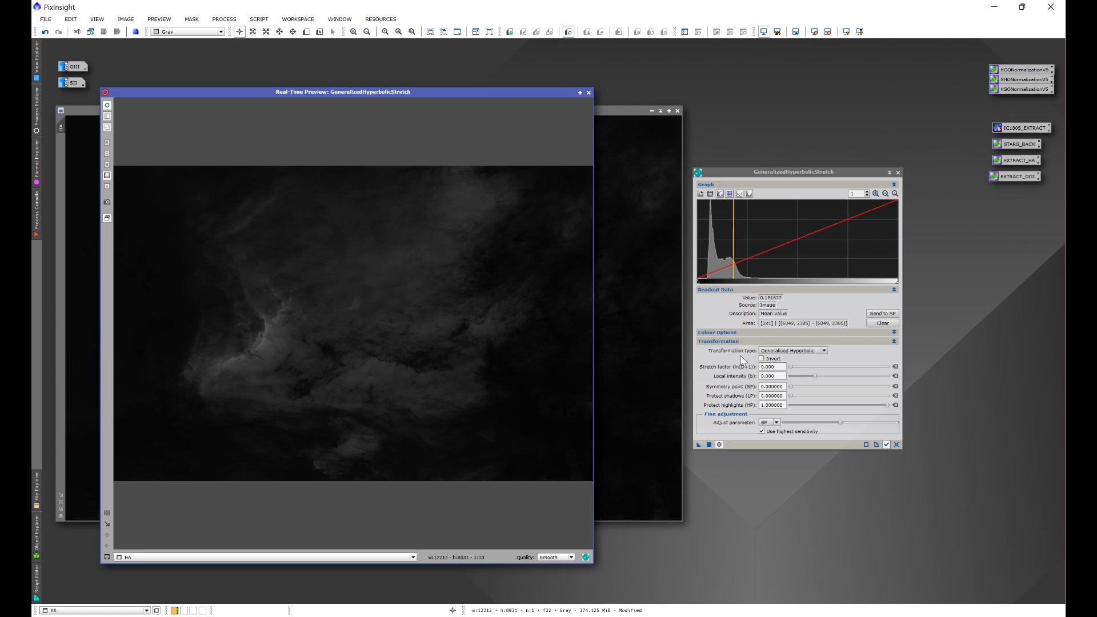
left_click_drag(700, 281, 731, 284)
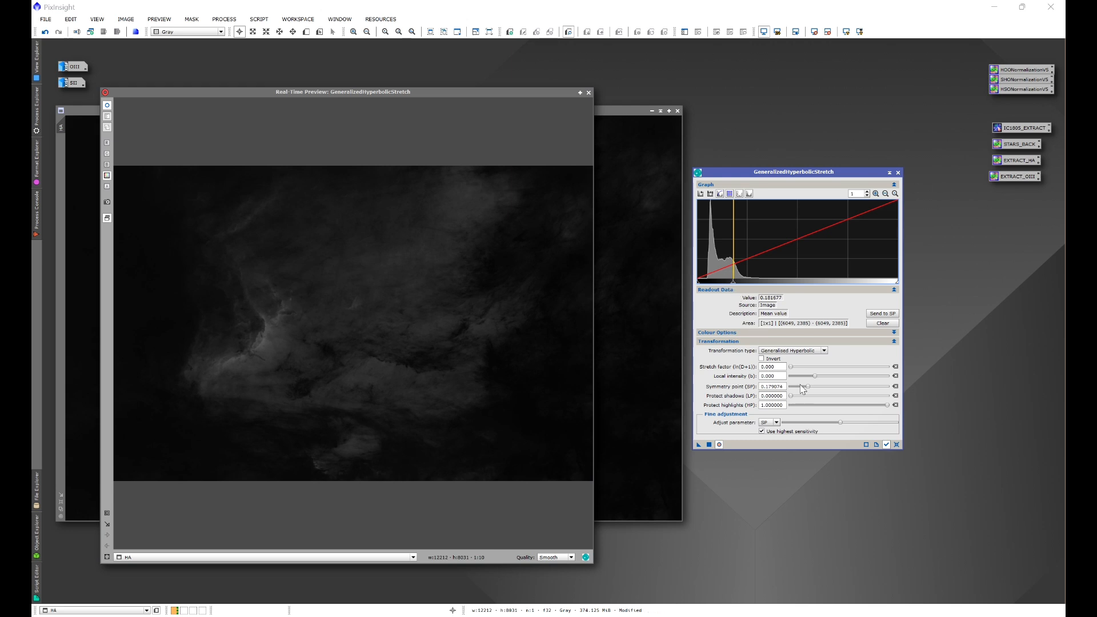
mouse_move(790, 367)
left_mouse_down()
mouse_move(814, 377)
mouse_move(801, 379)
left_mouse_up()
left_click(719, 444)
left_click(719, 444)
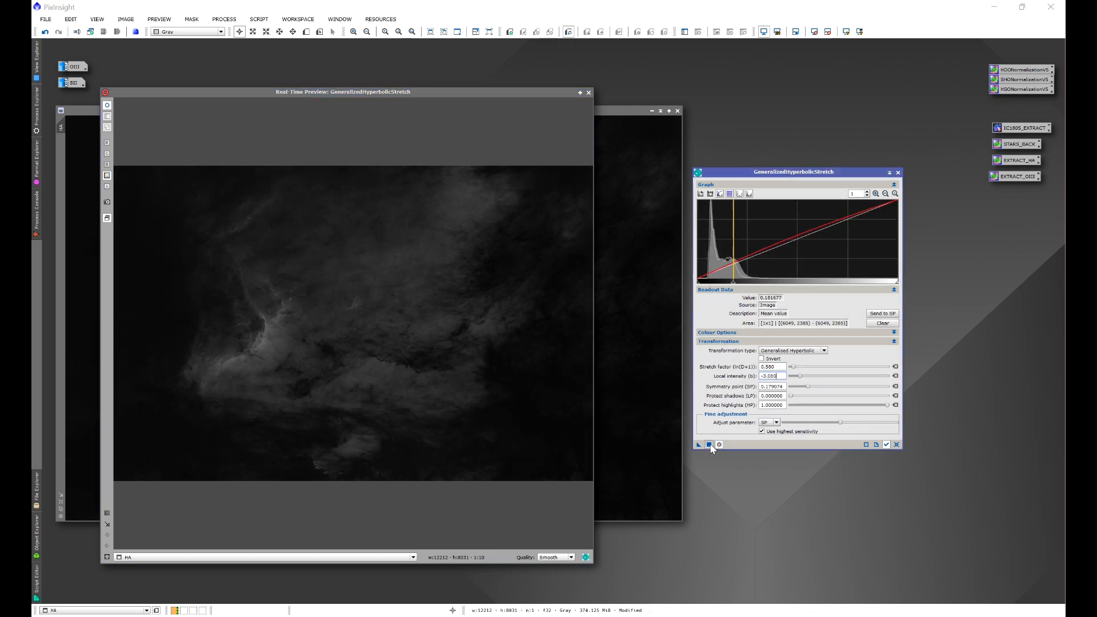
left_click(896, 444)
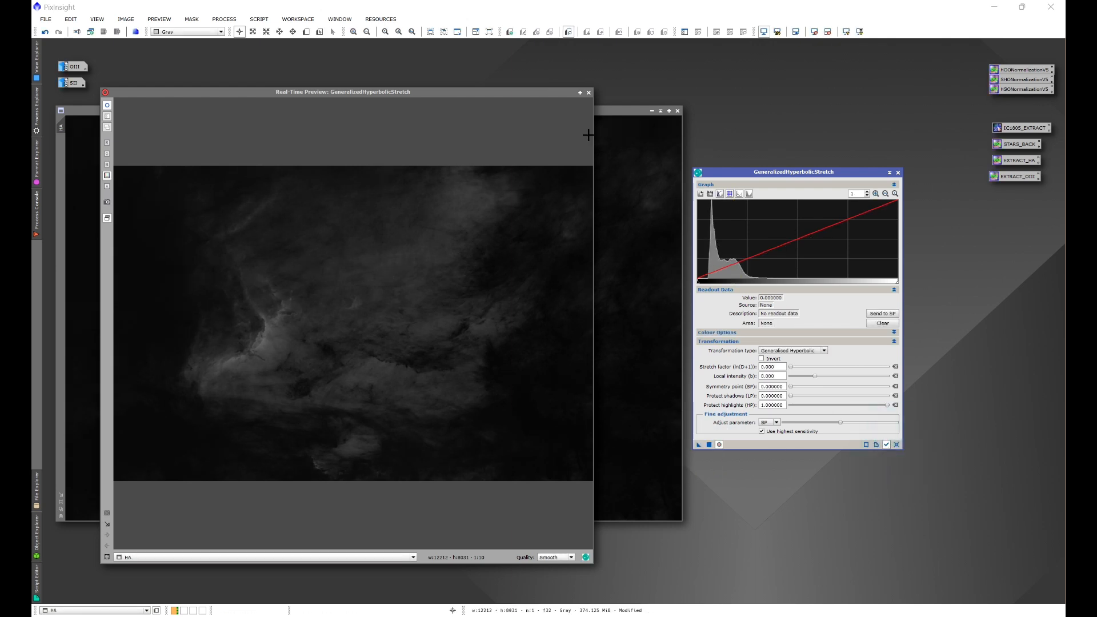
Close the real-time preview, check pixel values in the HA image's dark upper-left background, and iconize the image
left_click(588, 93)
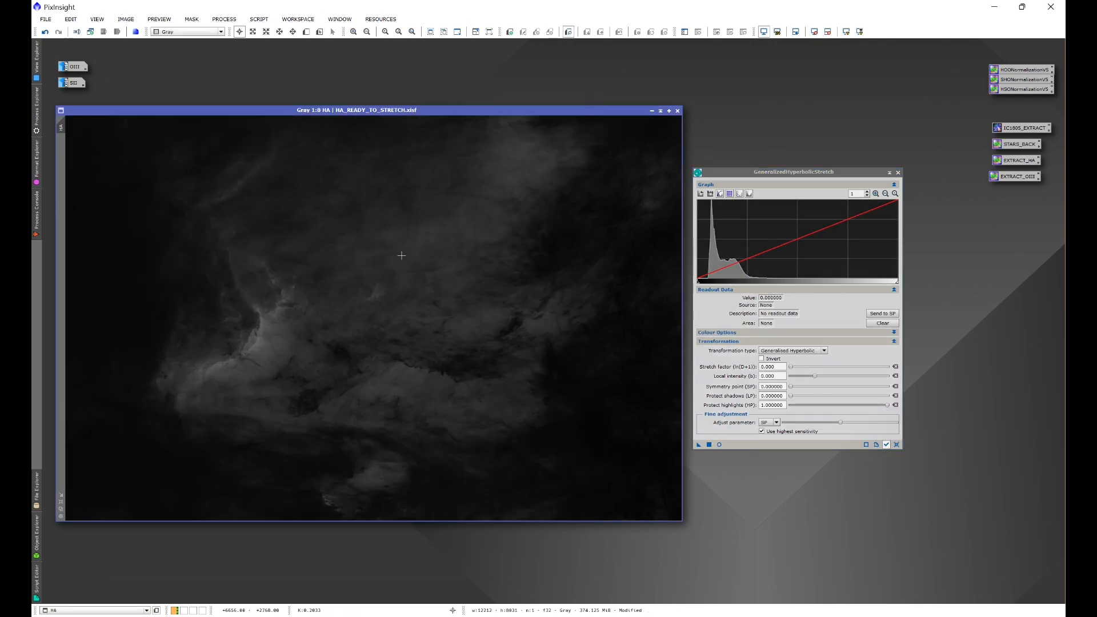
left_click(80, 150)
left_click_drag(81, 150, 80, 150)
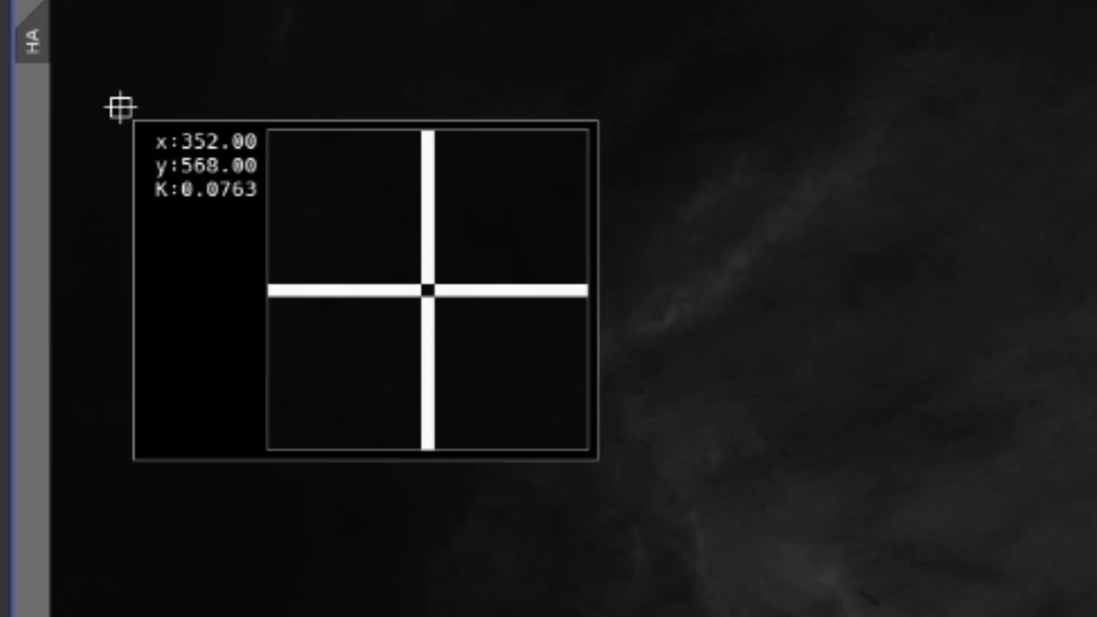
left_click_drag(136, 123, 157, 141)
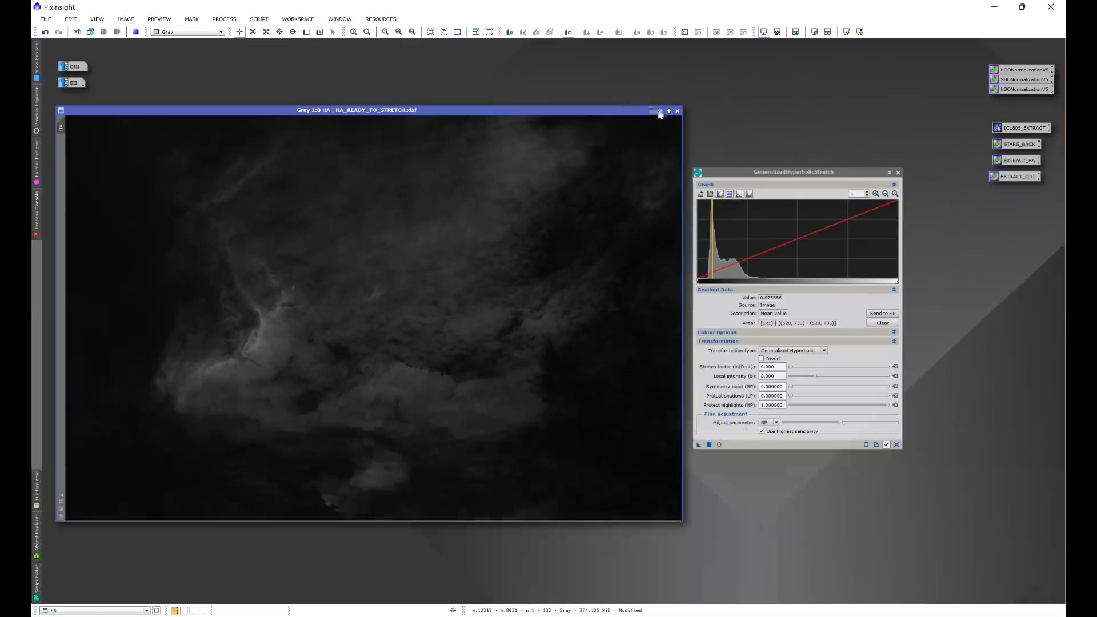
left_click(652, 111)
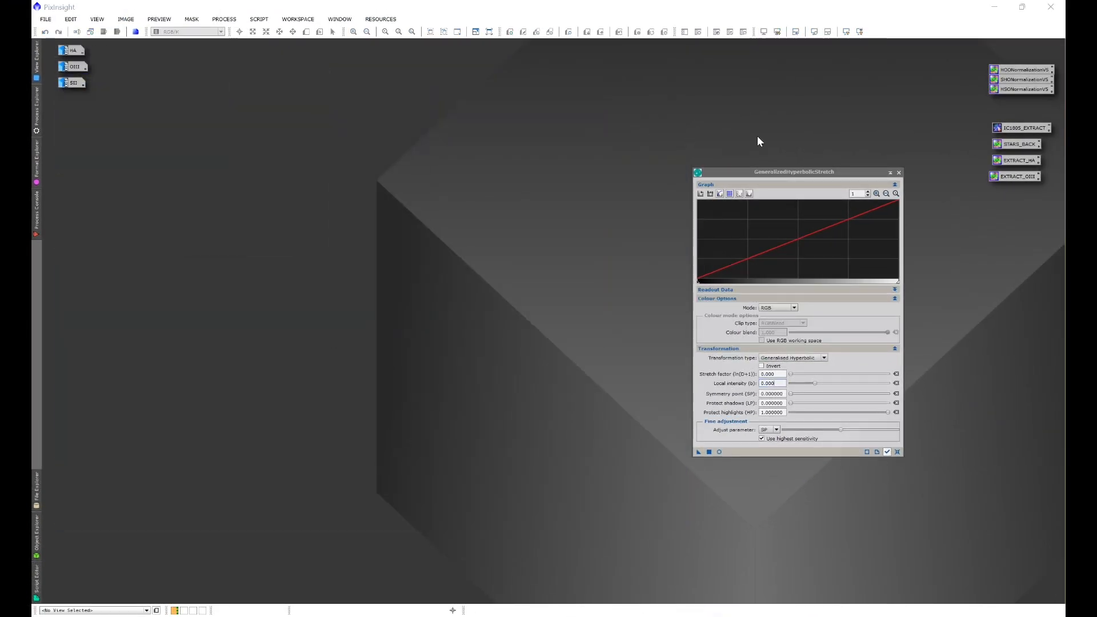
Restore the OIII image, place it beside GeneralizedHyperbolicStretch, and remove its screen stretch
double_click(75, 68)
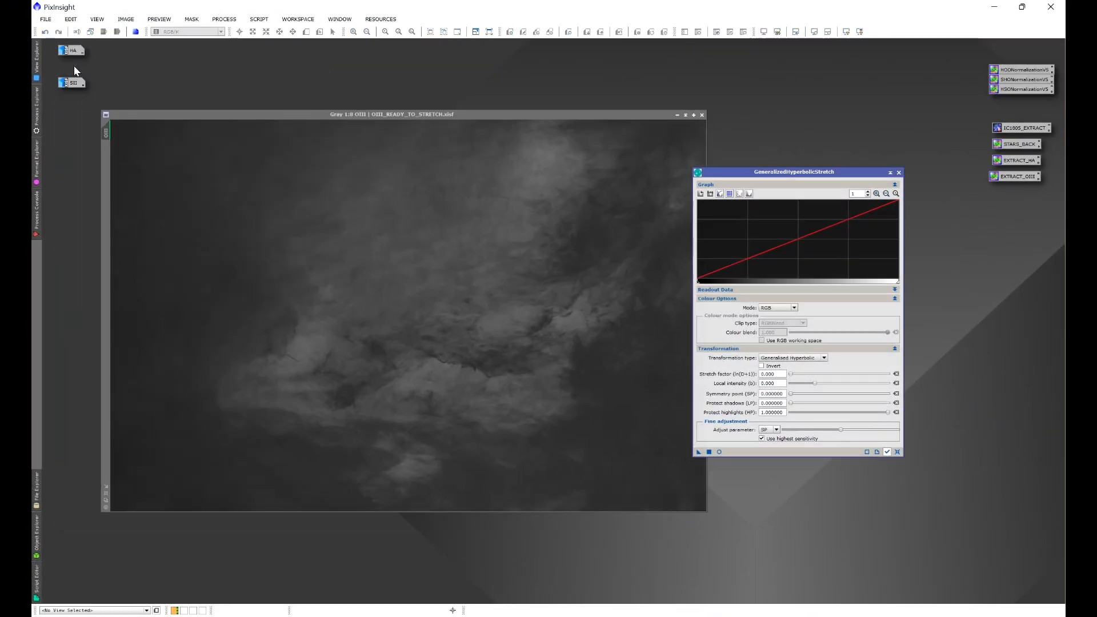
left_click_drag(321, 108, 287, 126)
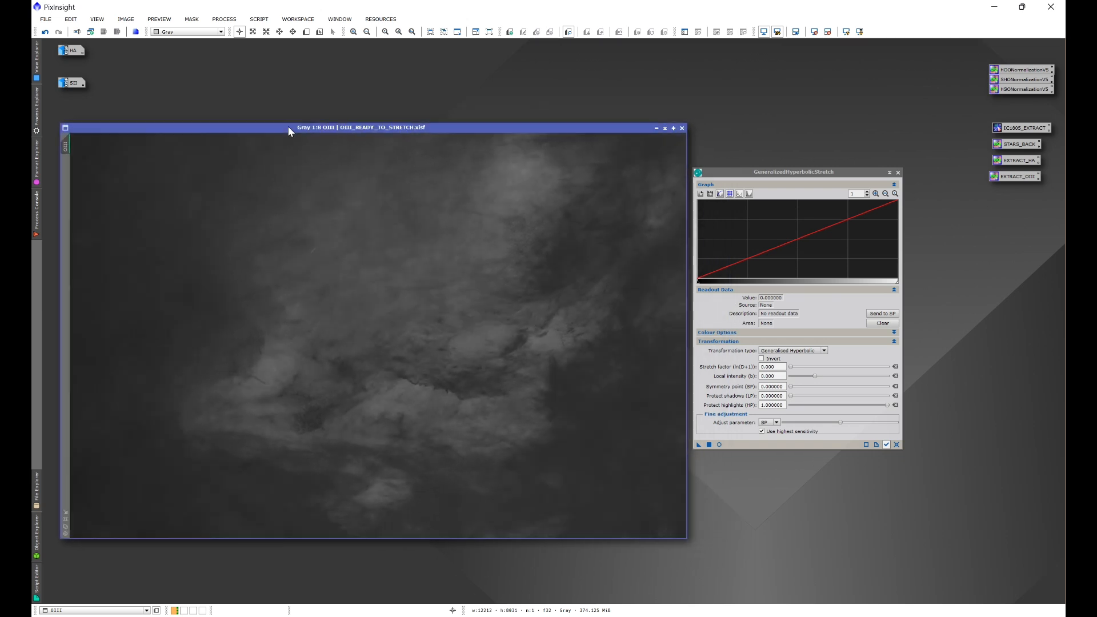
left_click(815, 32)
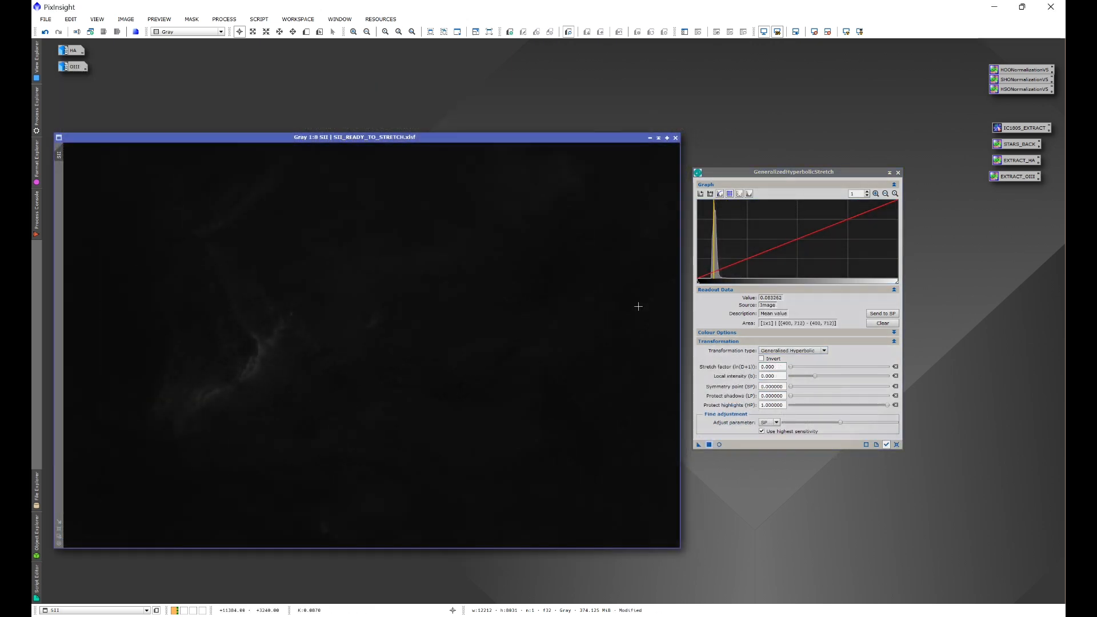
Close GeneralizedHyperbolicStretch and iconize the SII image
left_click(898, 172)
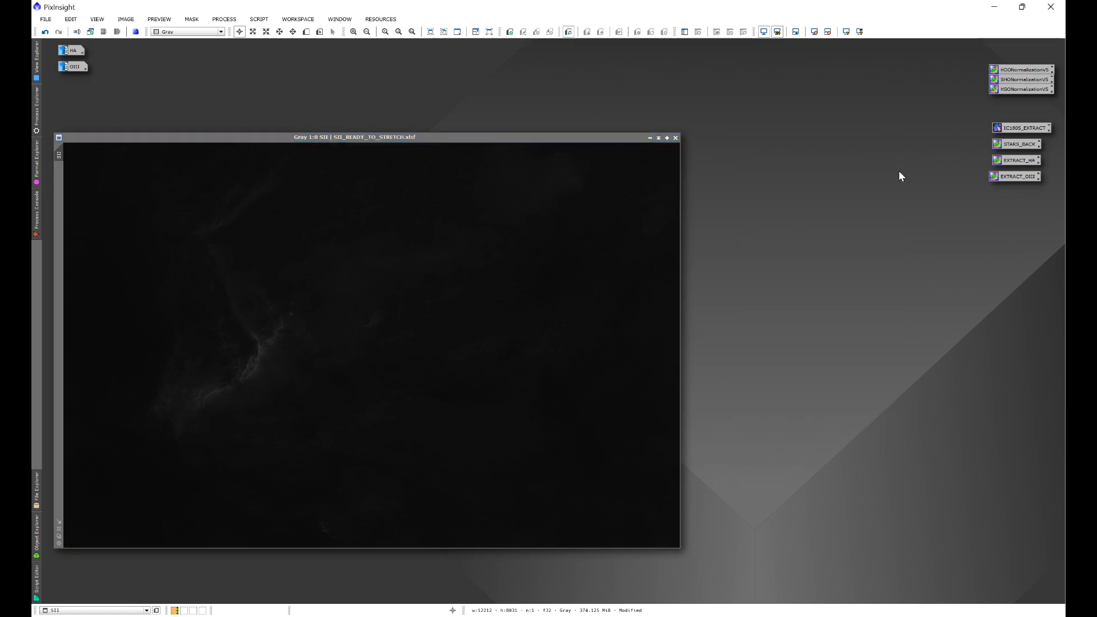
left_click(649, 138)
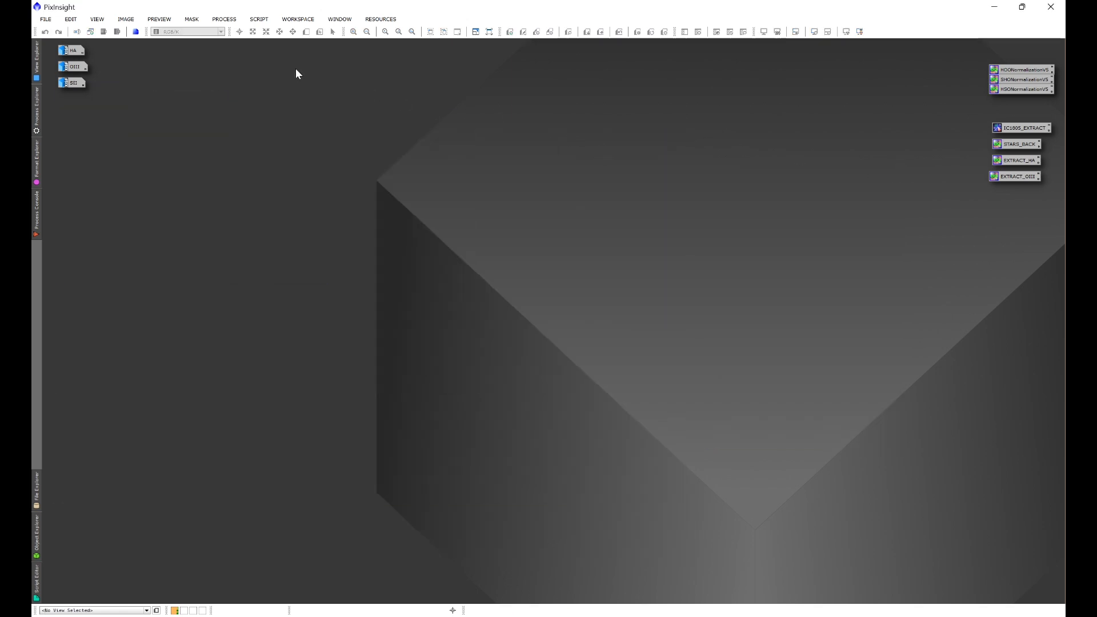
Open the ChannelCombination process and assign HA as the source image of the red channel
left_click(224, 21)
mouse_move(245, 34)
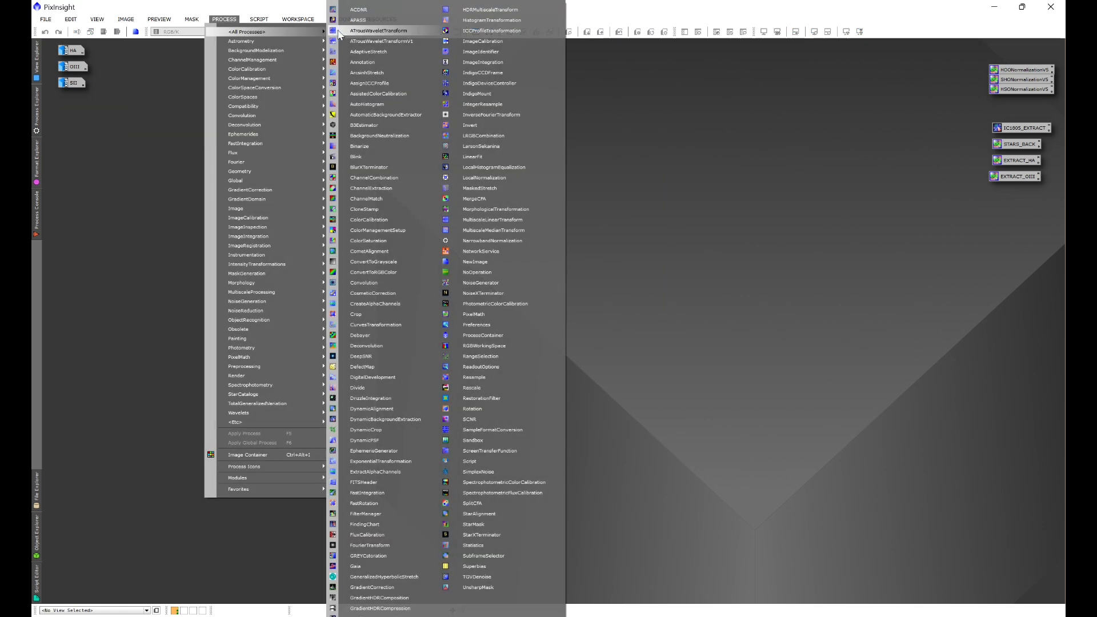
left_click(385, 178)
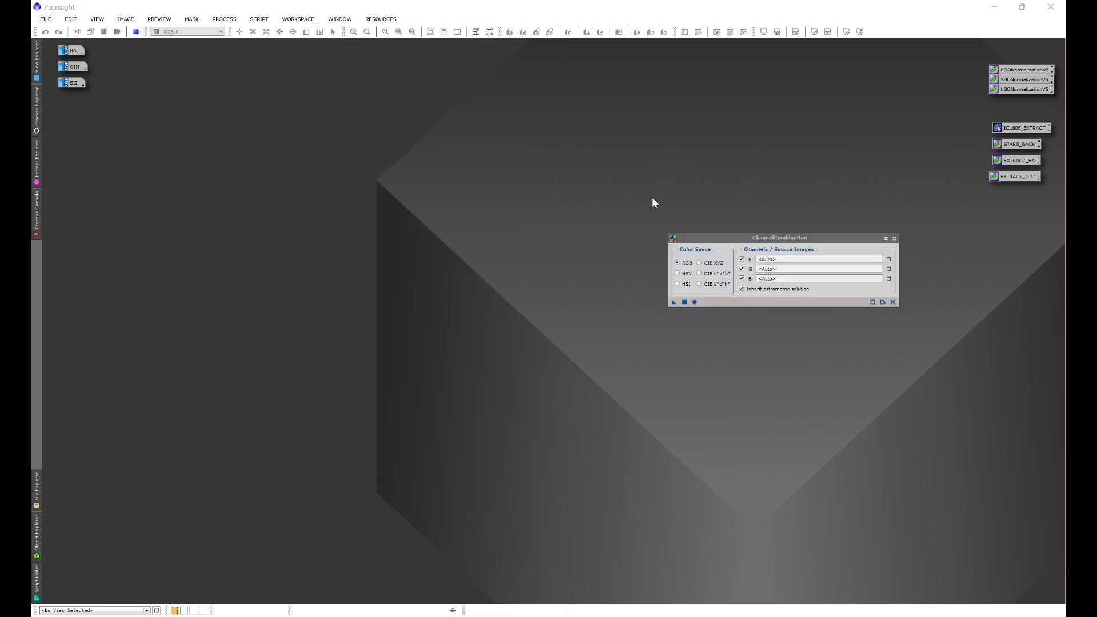
left_click_drag(718, 238, 438, 189)
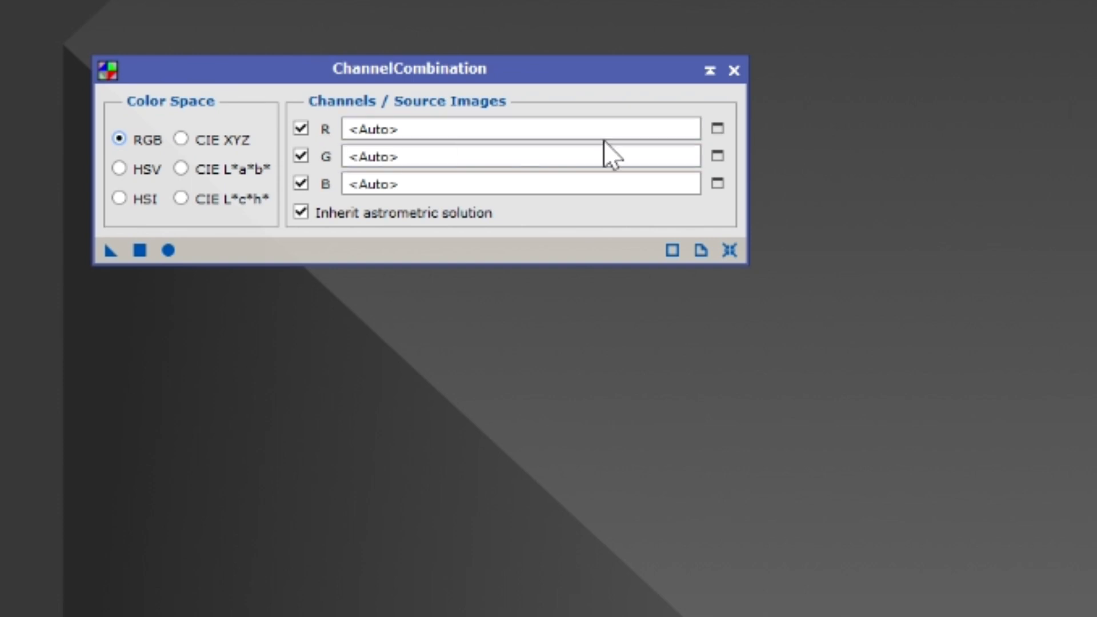
left_click(717, 129)
left_click(390, 420)
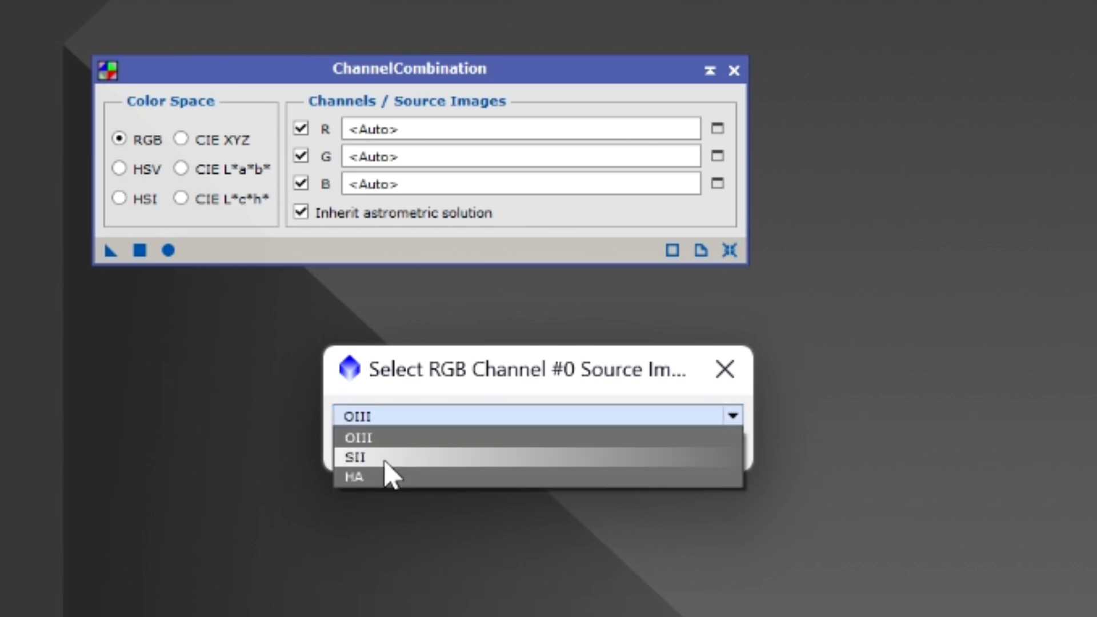
left_click(382, 474)
left_click(566, 447)
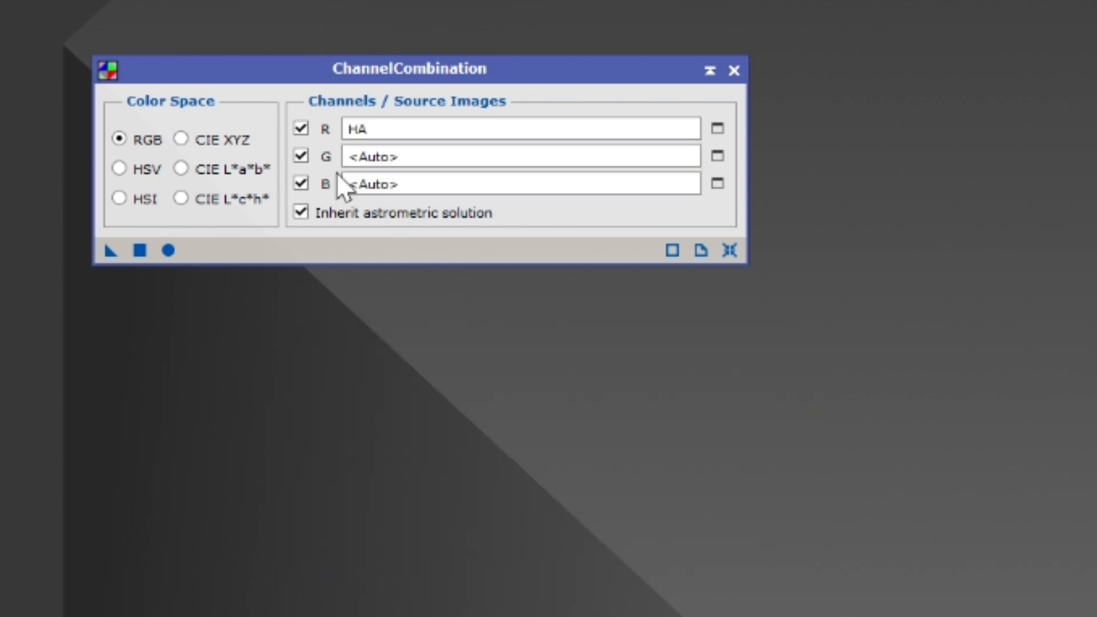
Assign OIII to the green and blue channels in ChannelCombination and create the RGB image with HA as red
left_click(717, 155)
left_click(459, 417)
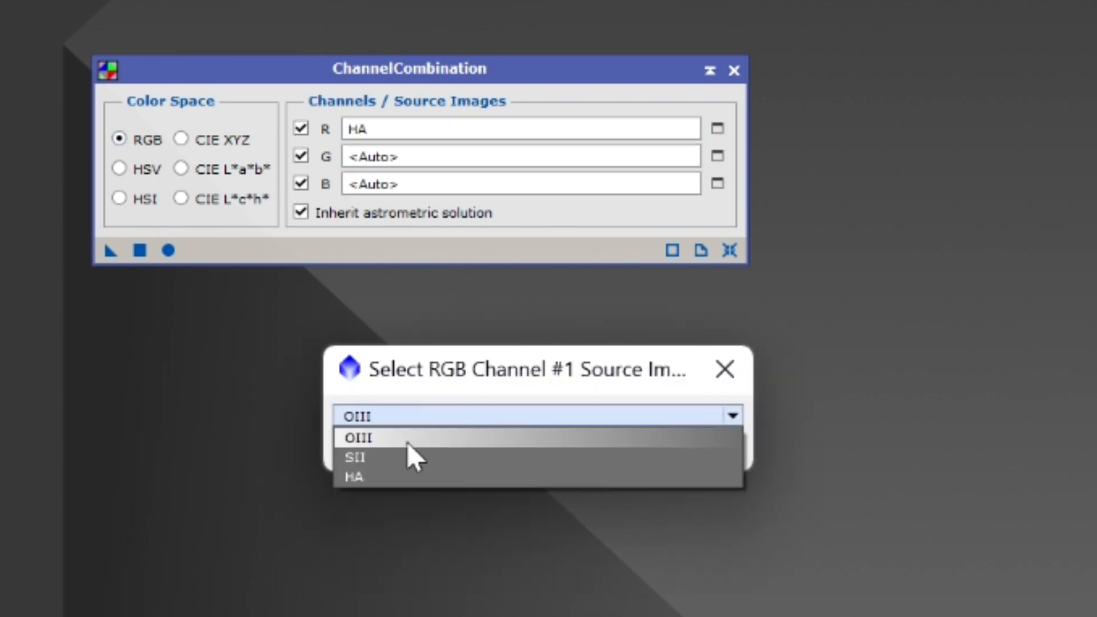
left_click(409, 440)
left_click(605, 449)
left_click(717, 184)
left_click(440, 416)
left_click(423, 440)
left_click(563, 449)
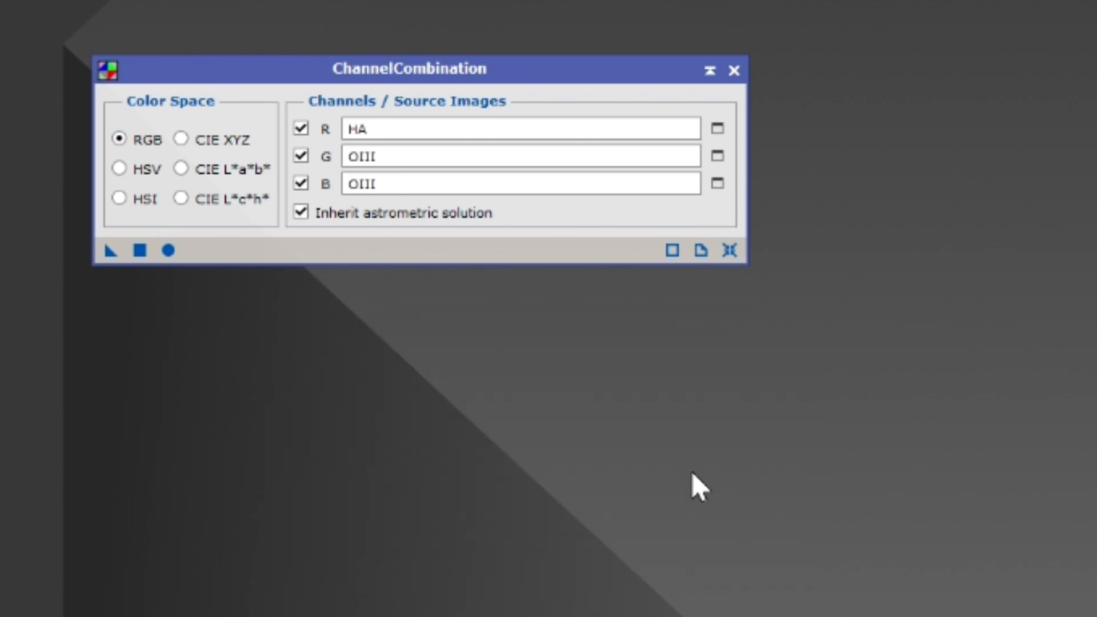
left_click(168, 250)
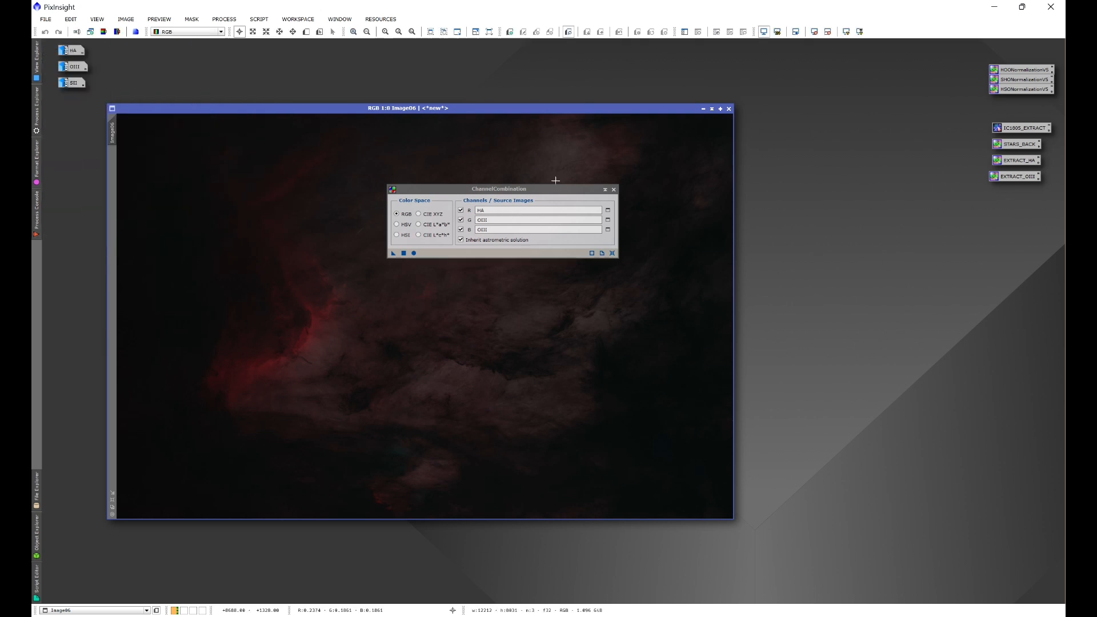
left_click_drag(493, 195, 863, 220)
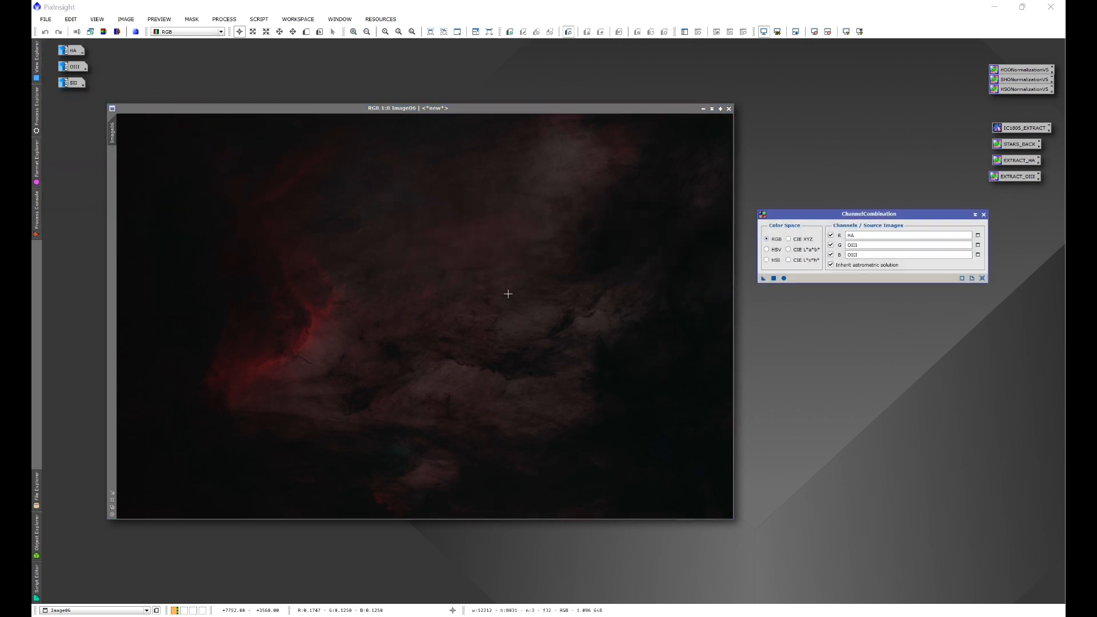
left_click_drag(492, 108, 492, 78)
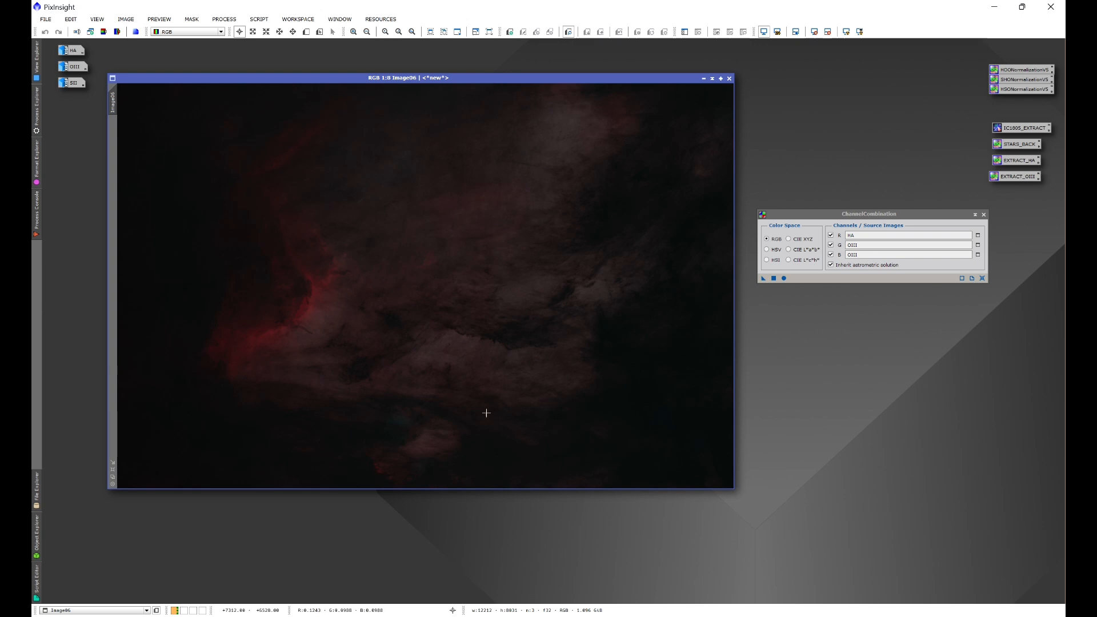
Remove the two blemishes in the lower part of the combined image with the Blemish Blaster script and apply the result to the main image
scroll(399, 451, "up", 5)
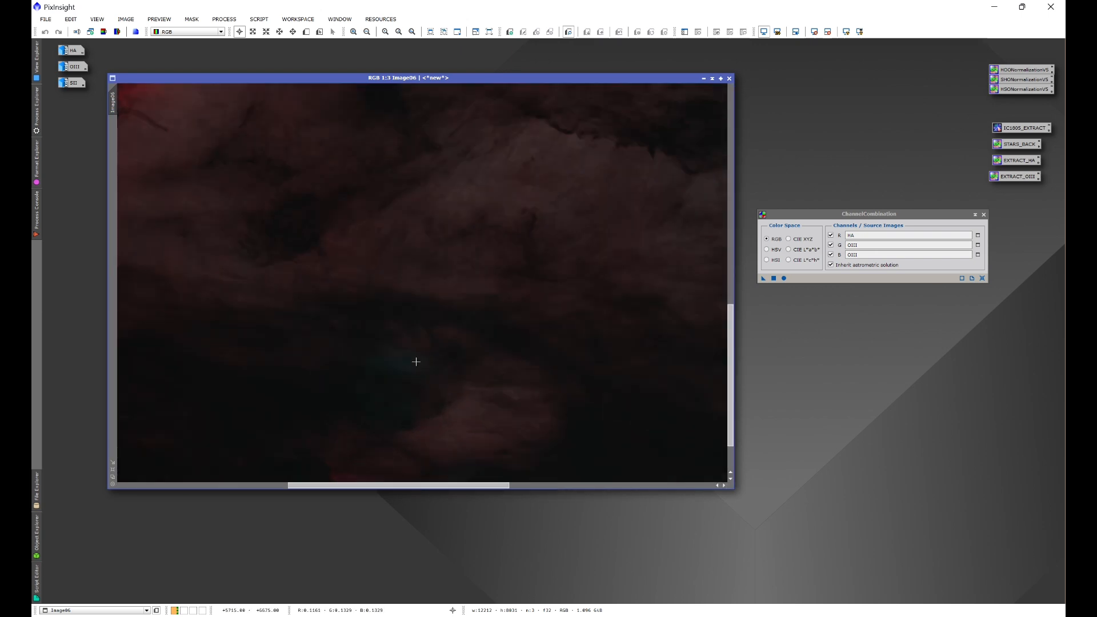
scroll(474, 412, "down", 5)
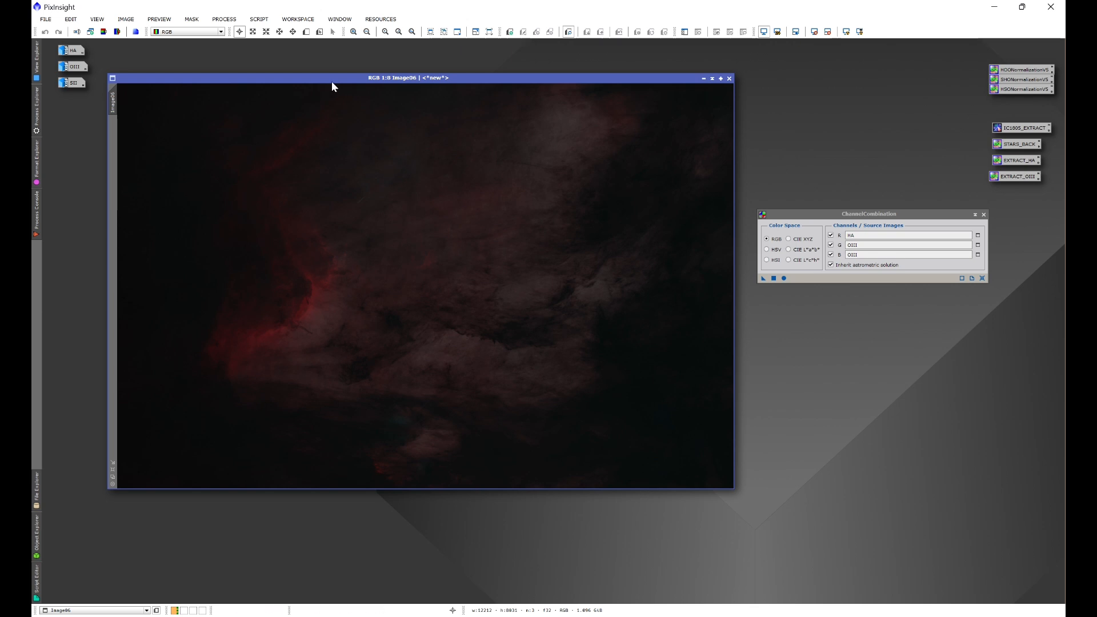
left_click(259, 19)
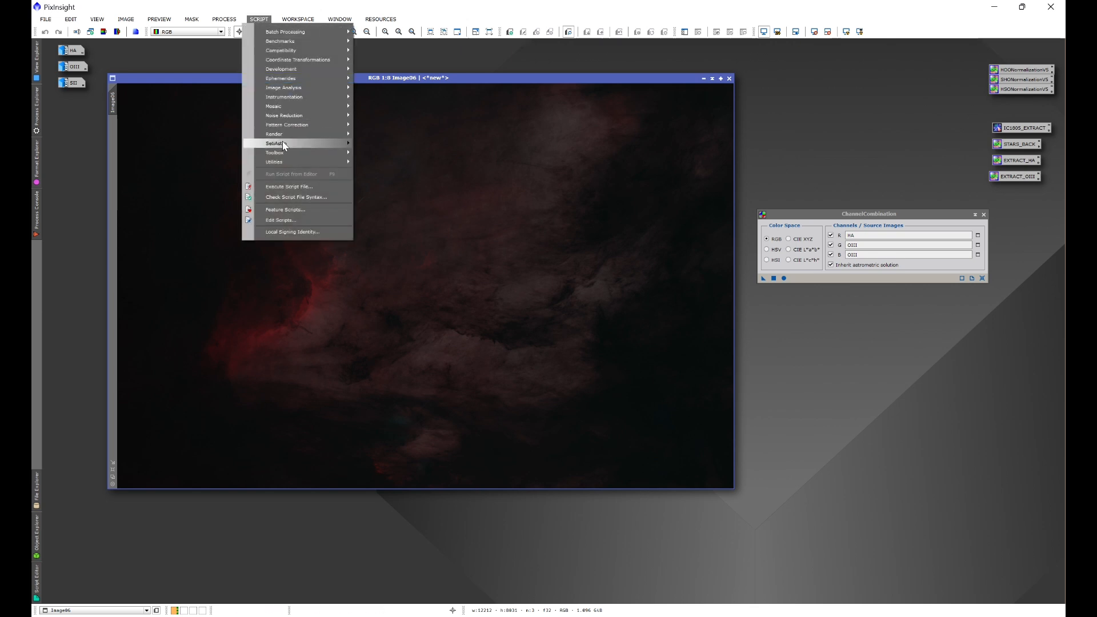
mouse_move(315, 142)
left_click(395, 165)
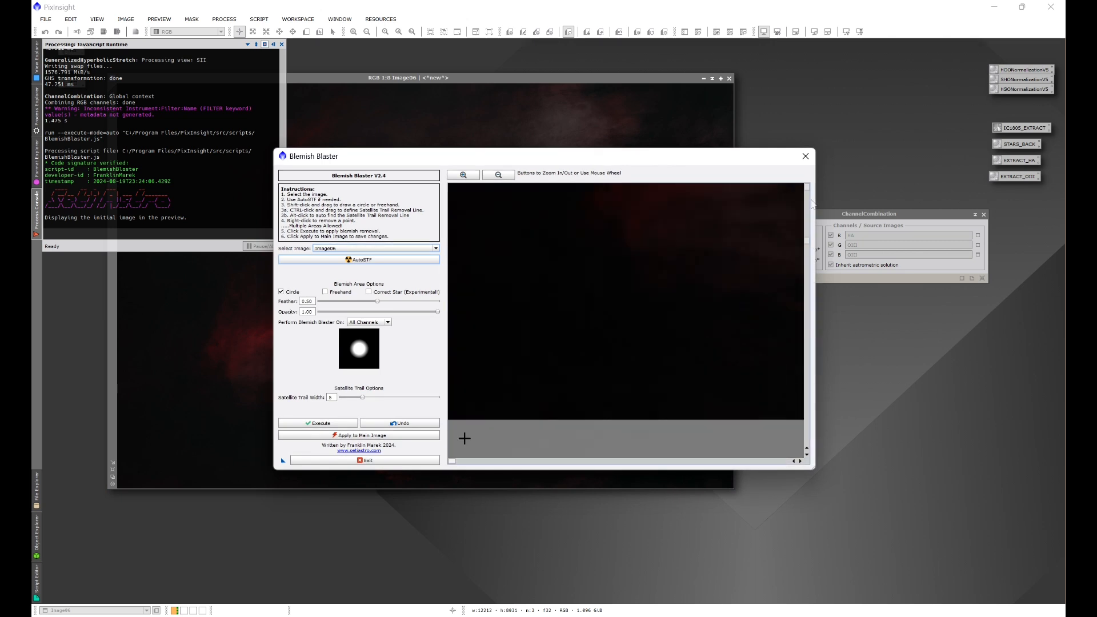
left_click(318, 423)
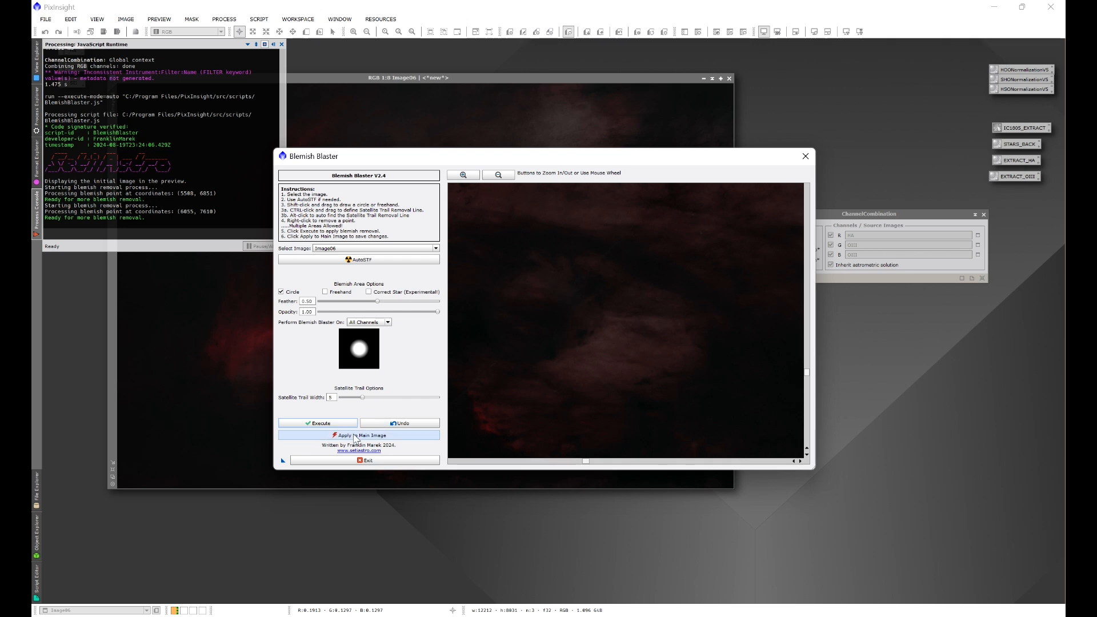
left_click(352, 438)
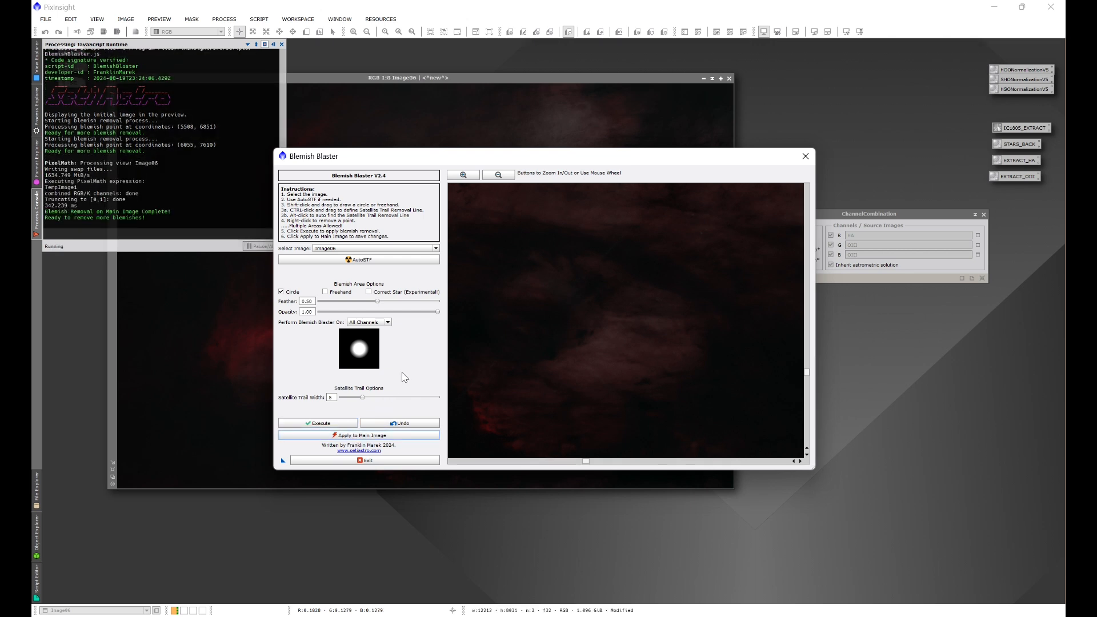
left_click(805, 157)
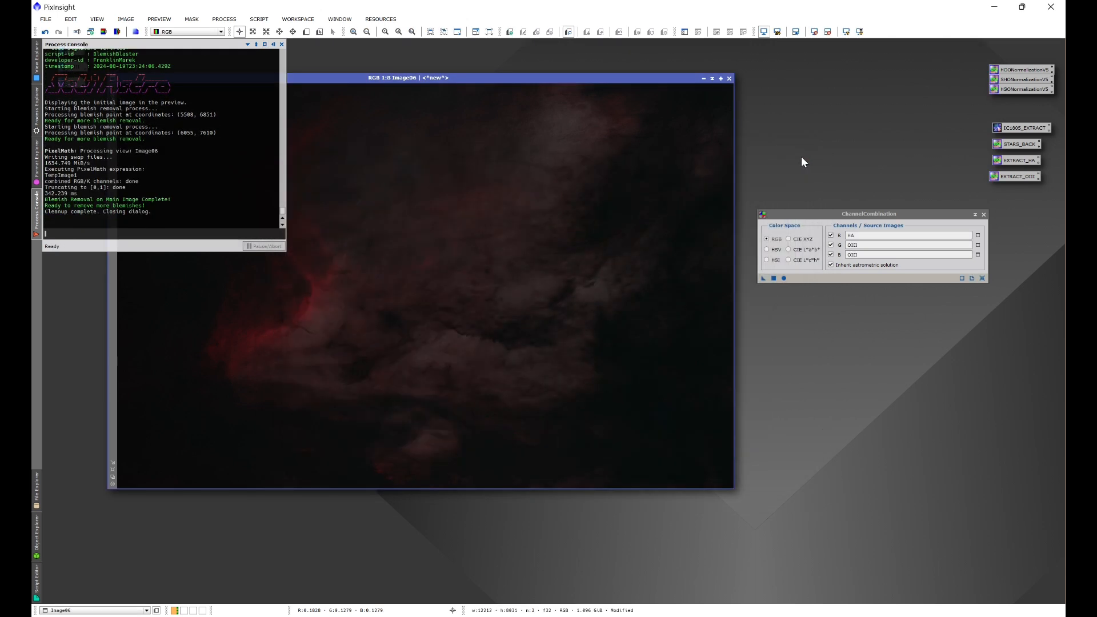
left_click(279, 44)
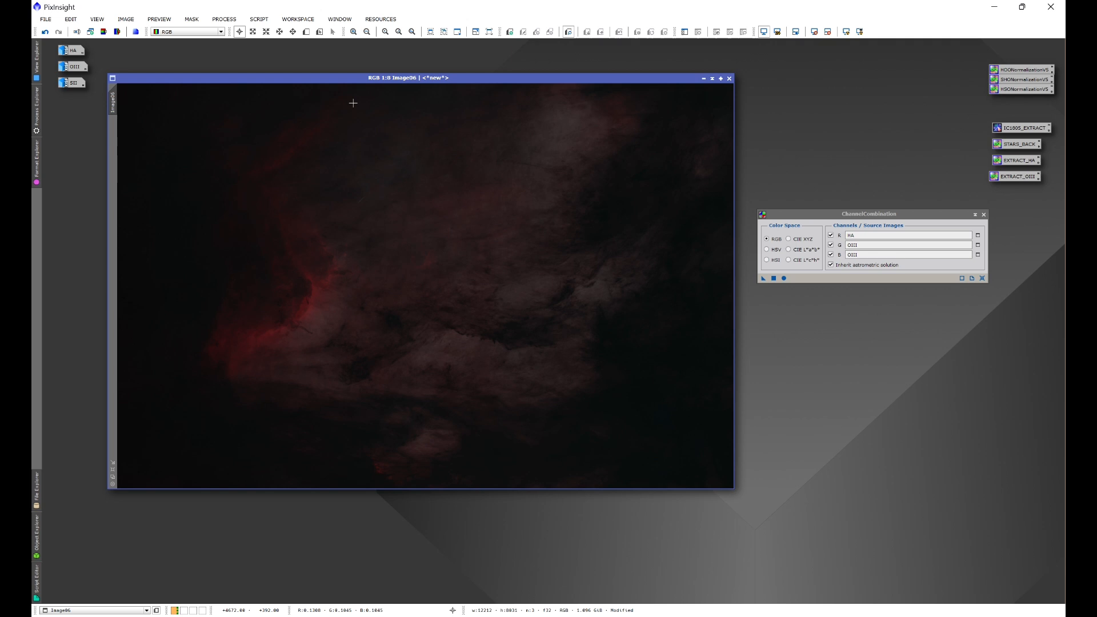
Rename the combined image HOO and minimize it to an icon near the channel image icons
left_click_drag(584, 78, 574, 80)
right_click(443, 203)
left_click(471, 233)
type("HO")
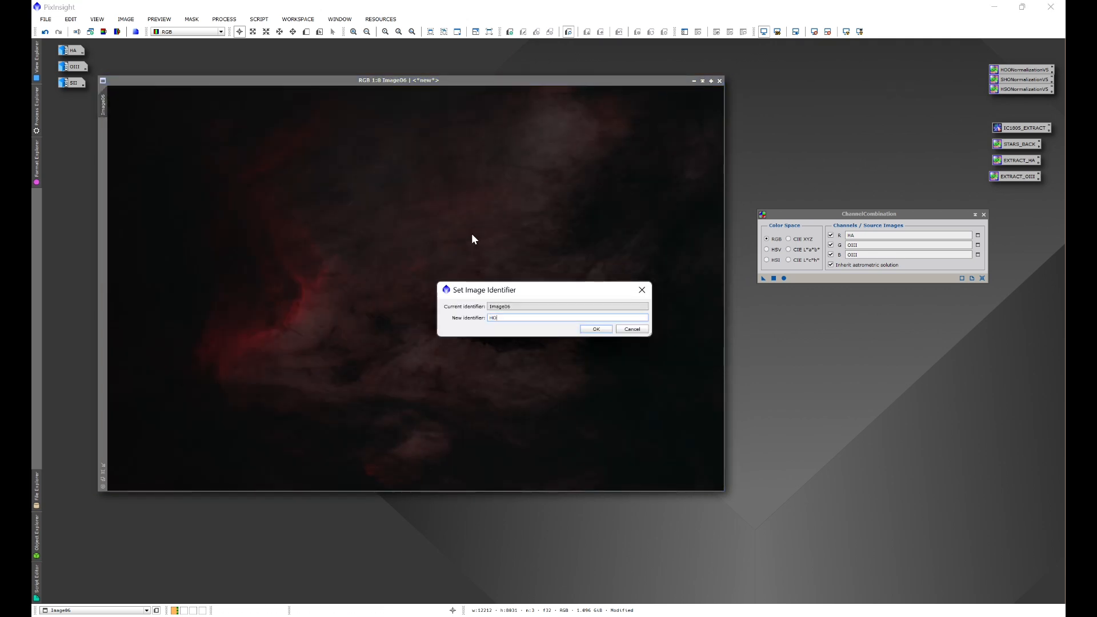
type("O")
left_click(596, 329)
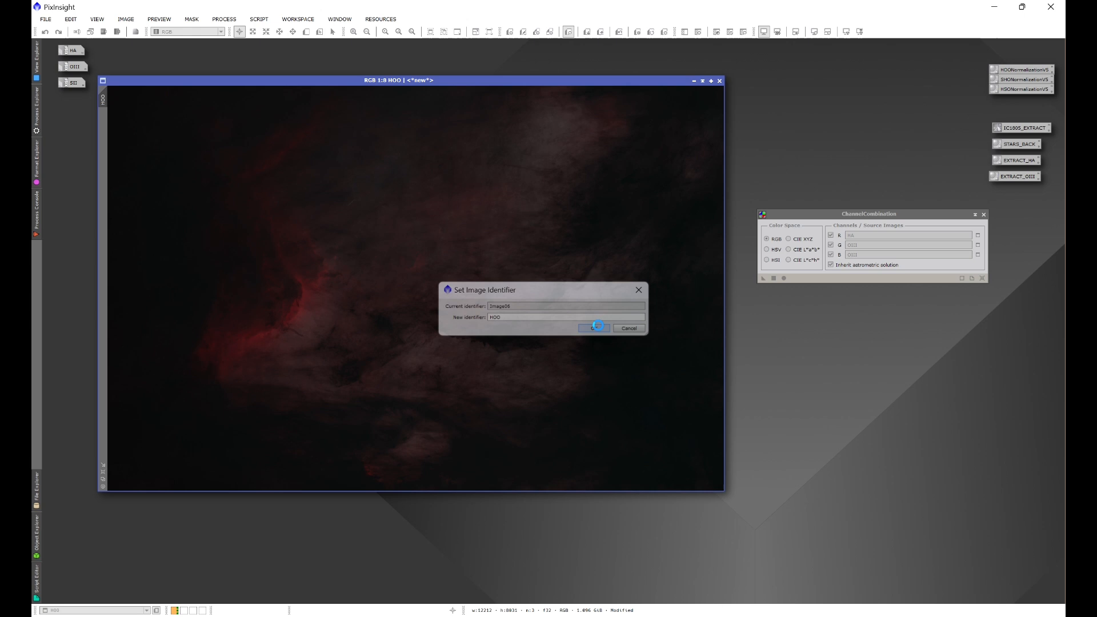
left_click(694, 83)
left_click_drag(427, 290, 155, 55)
Create another RGB image with ChannelCombination, using SII for red, HA for green and OIII for blue
left_click_drag(856, 221, 378, 210)
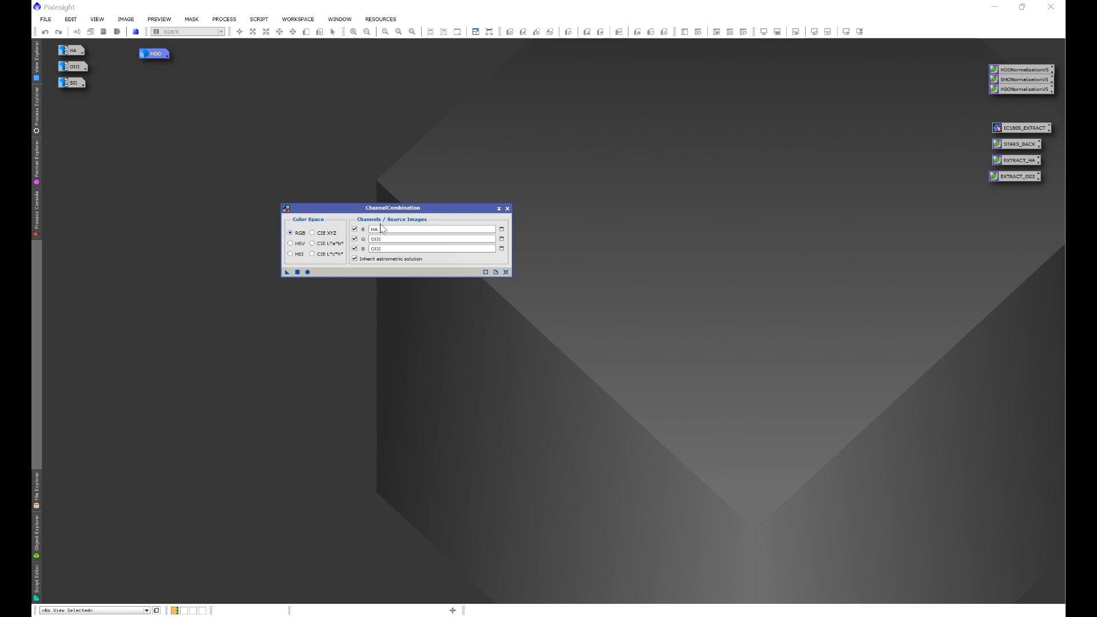
left_click(667, 144)
left_click(668, 377)
left_click(643, 403)
left_click(837, 405)
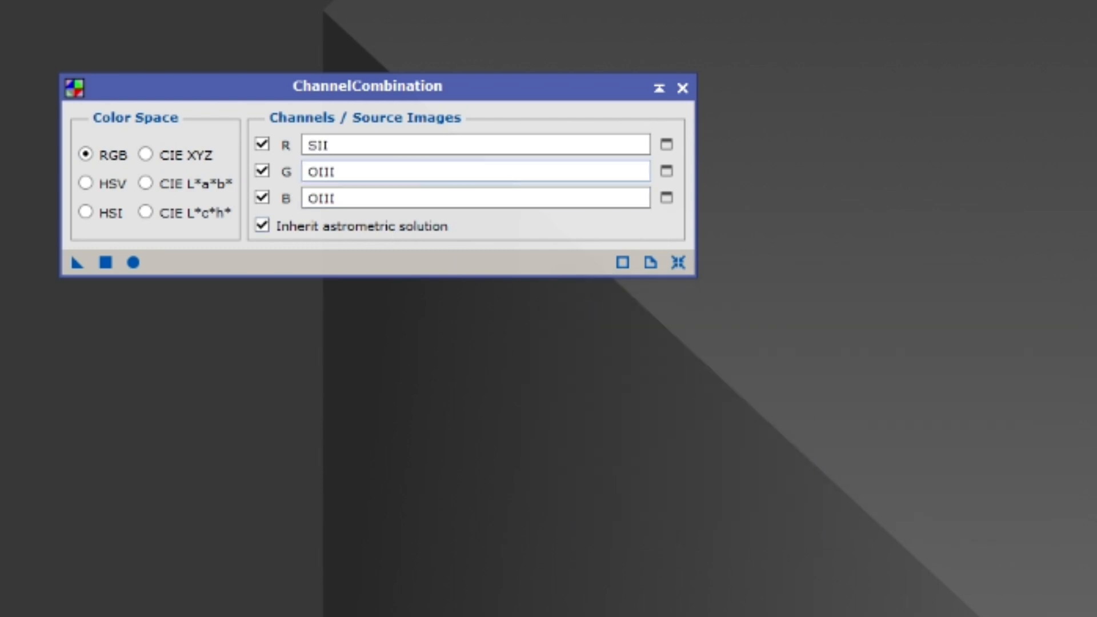
left_click(666, 171)
left_click(622, 371)
left_click(636, 428)
left_click(829, 404)
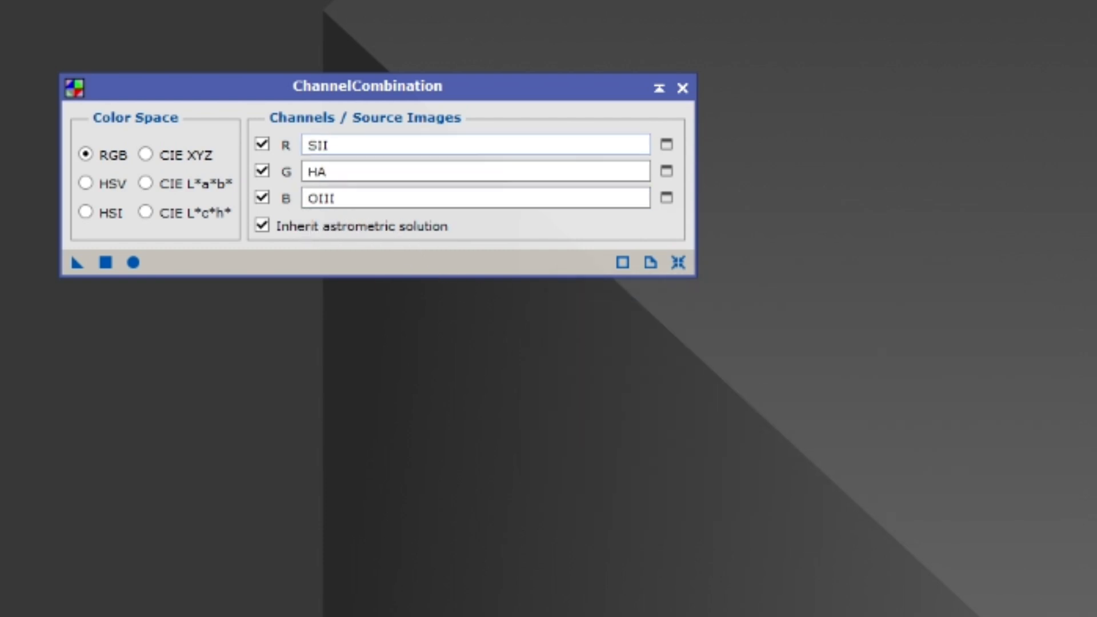
left_click(133, 262)
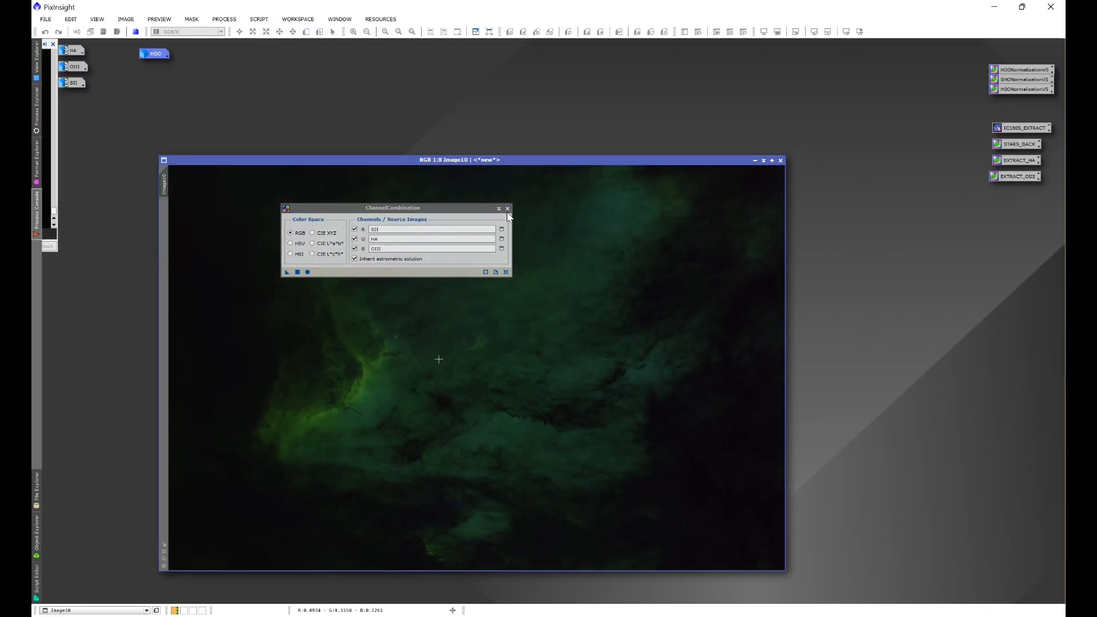
Close ChannelCombination and open the NarrowbandNormalization process beside the image
left_click(507, 208)
left_click_drag(495, 163, 471, 110)
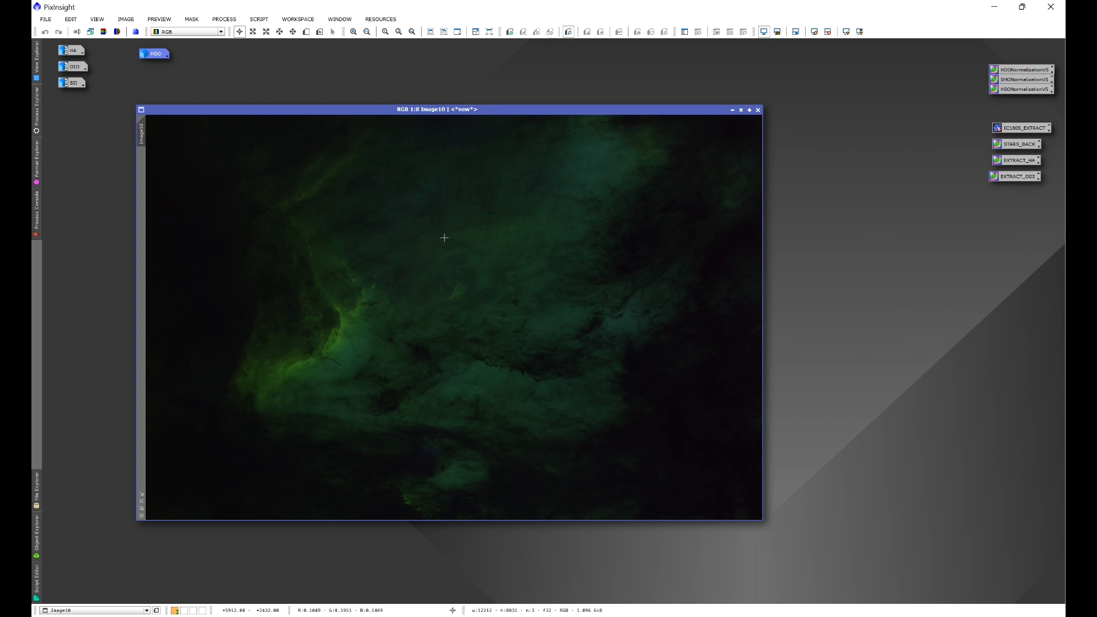
left_click(224, 19)
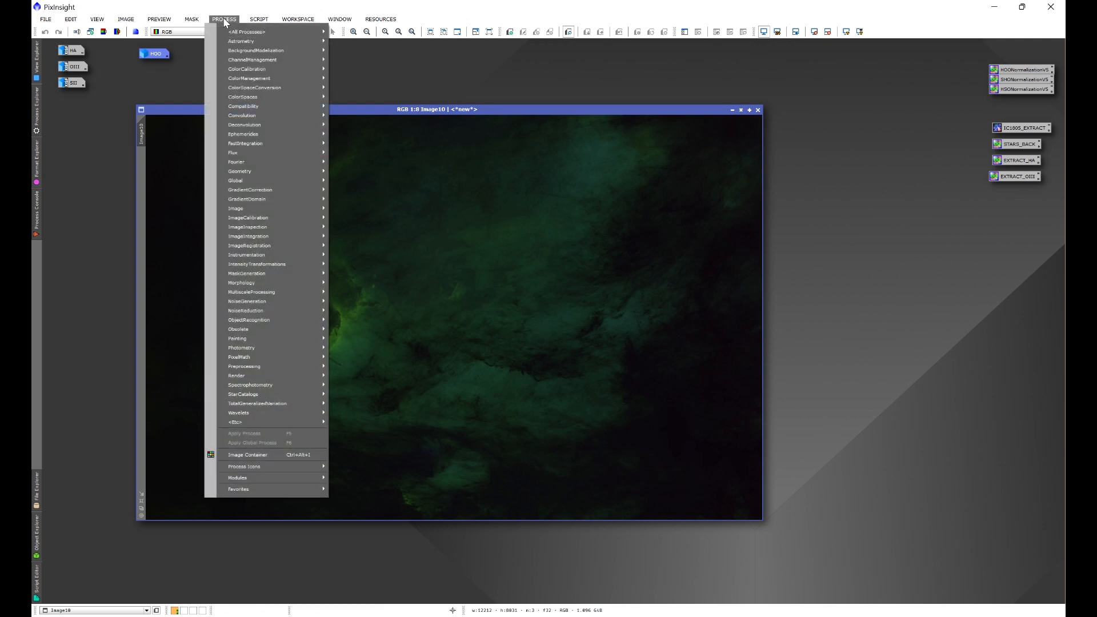
mouse_move(238, 32)
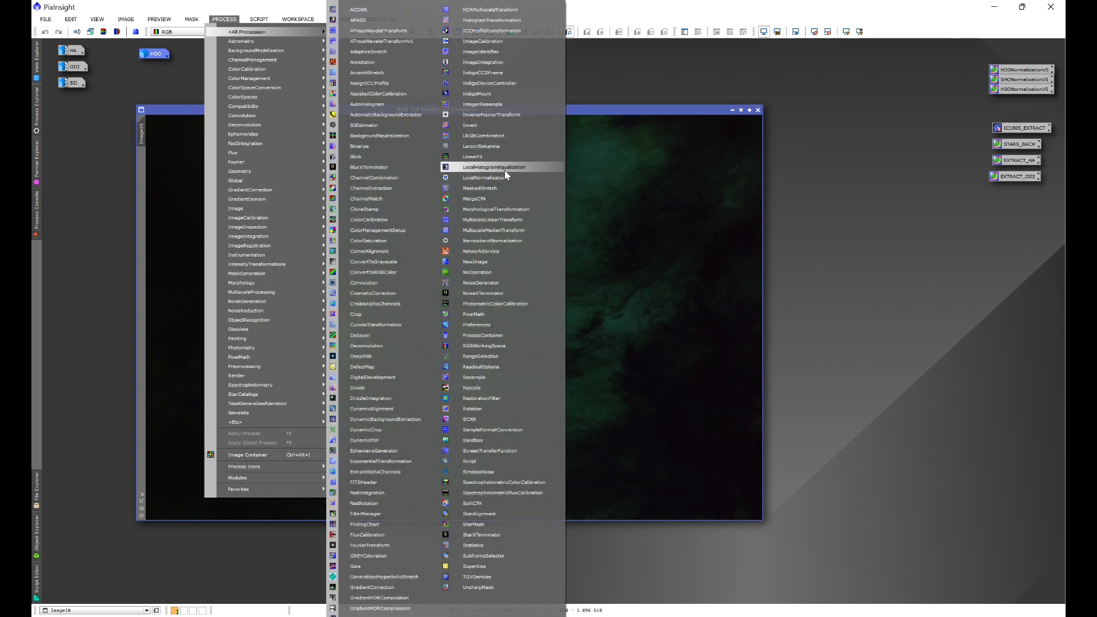
left_click(493, 241)
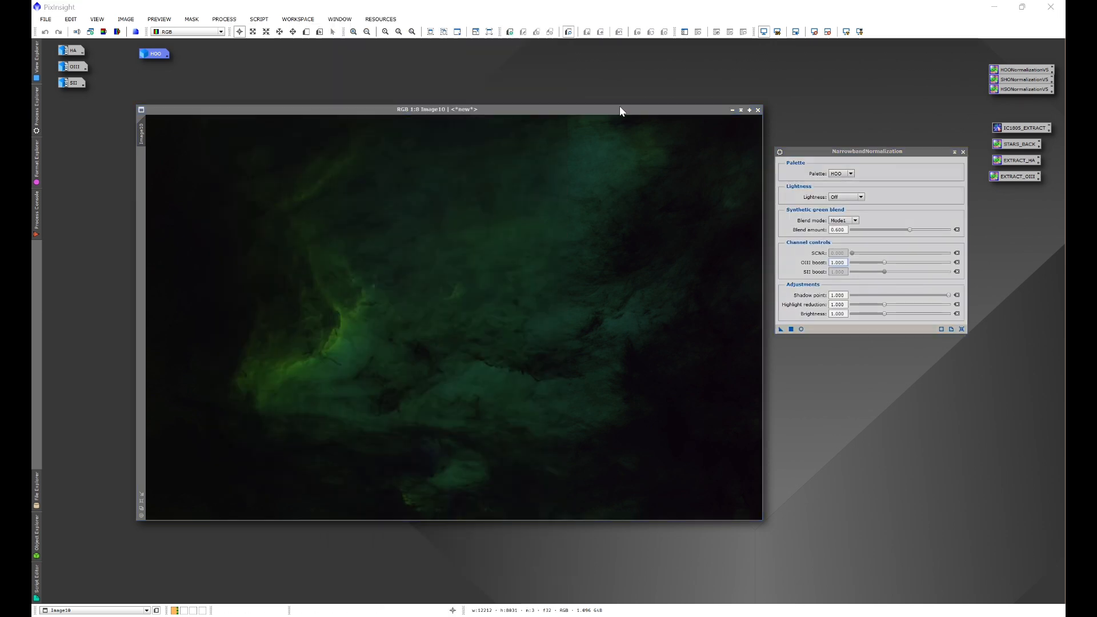
left_click_drag(619, 108, 572, 109)
left_click_drag(826, 154, 791, 149)
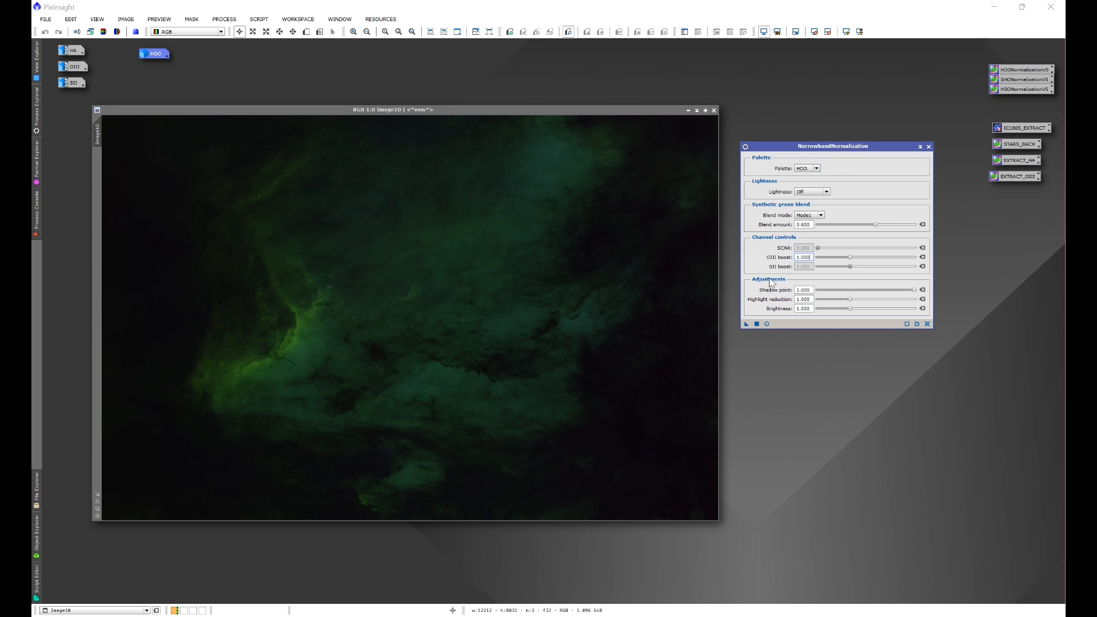
Preview and apply NarrowbandNormalization with the SHO palette to the SII-HA-OIII image, and close that image without saving
left_click(767, 324)
left_click(816, 168)
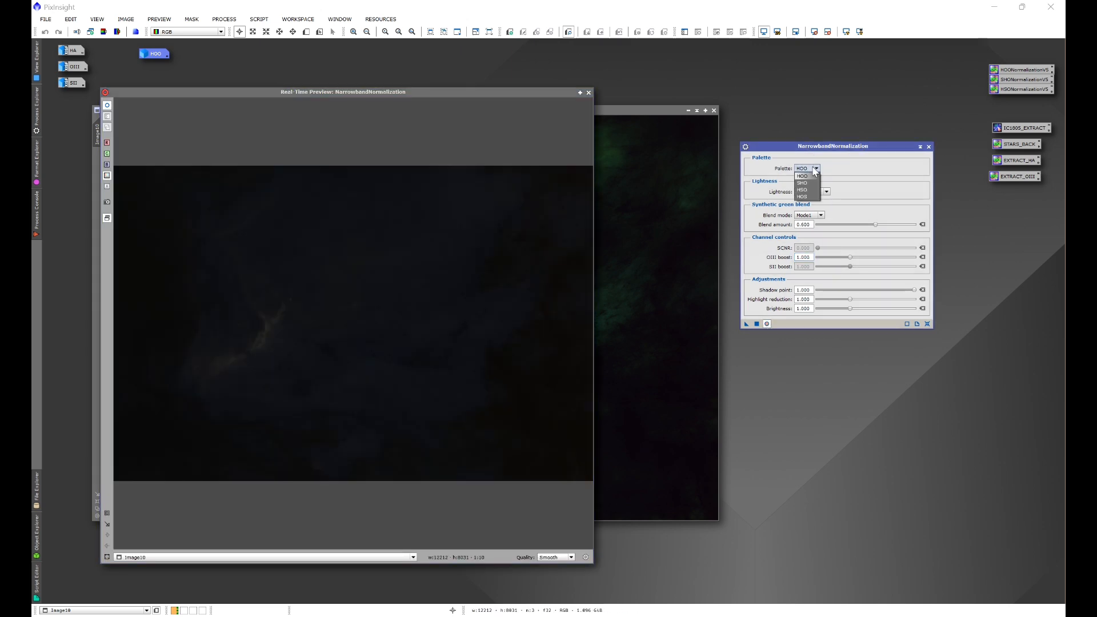
left_click(813, 183)
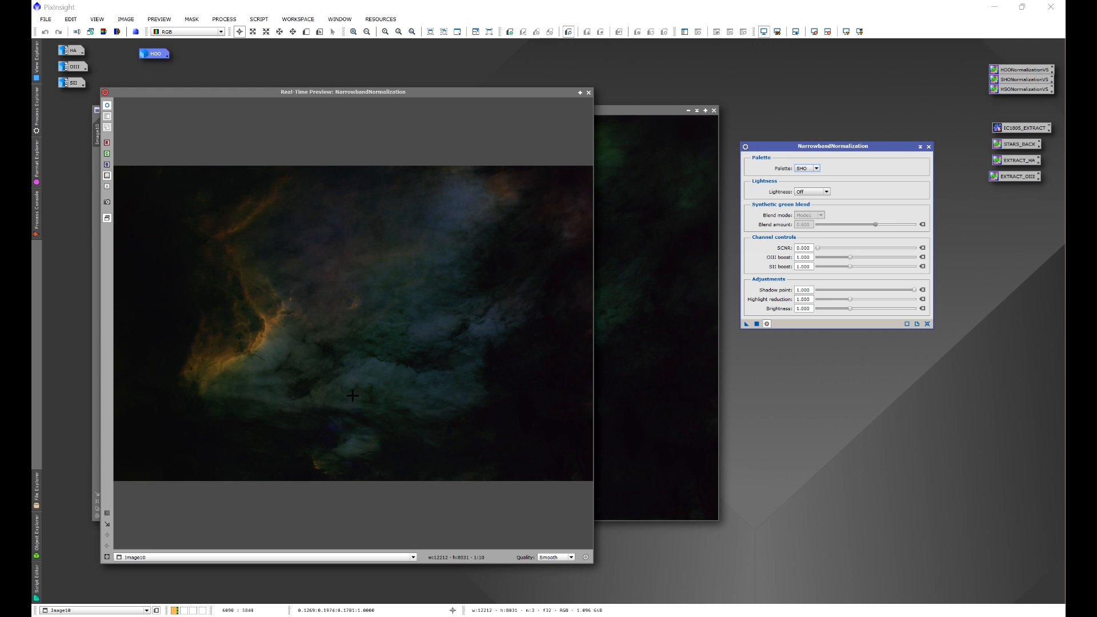
left_click(757, 324)
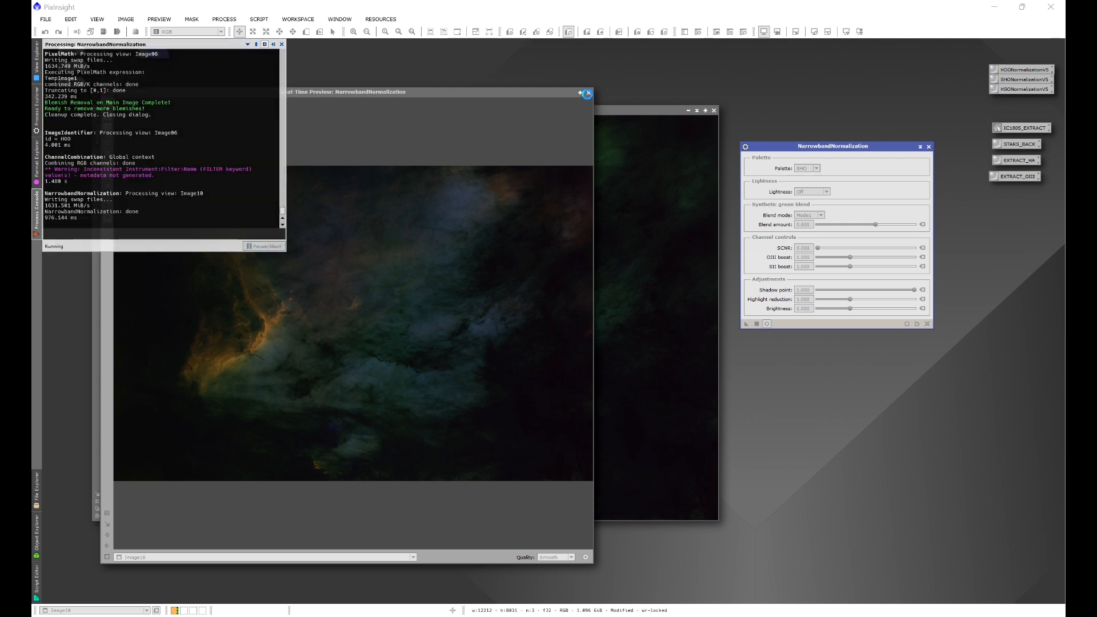
left_click(588, 93)
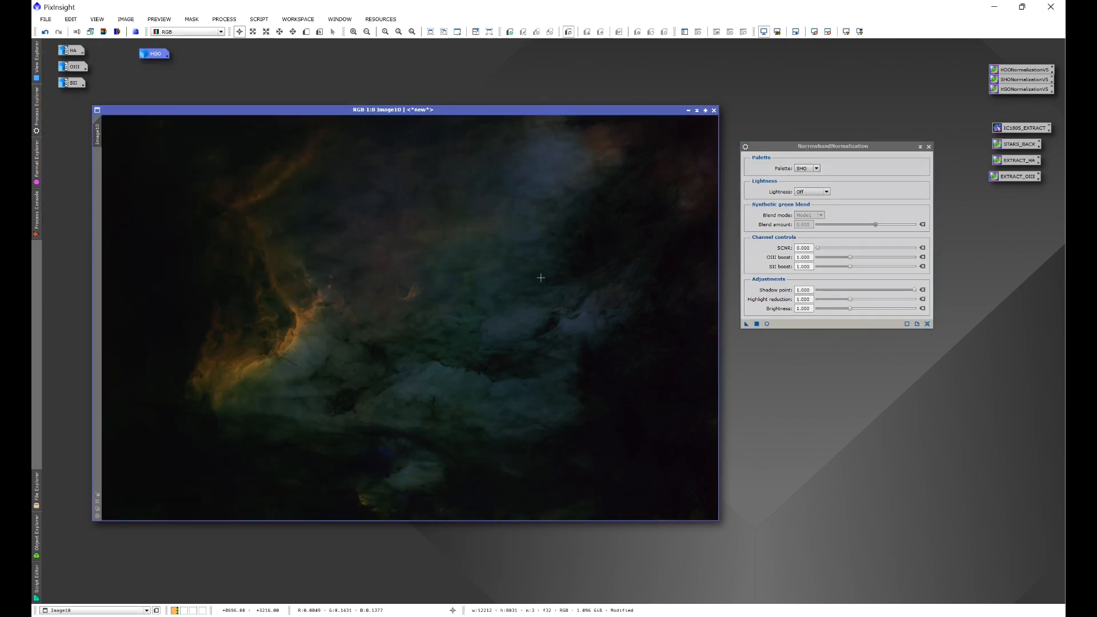
left_click(713, 110)
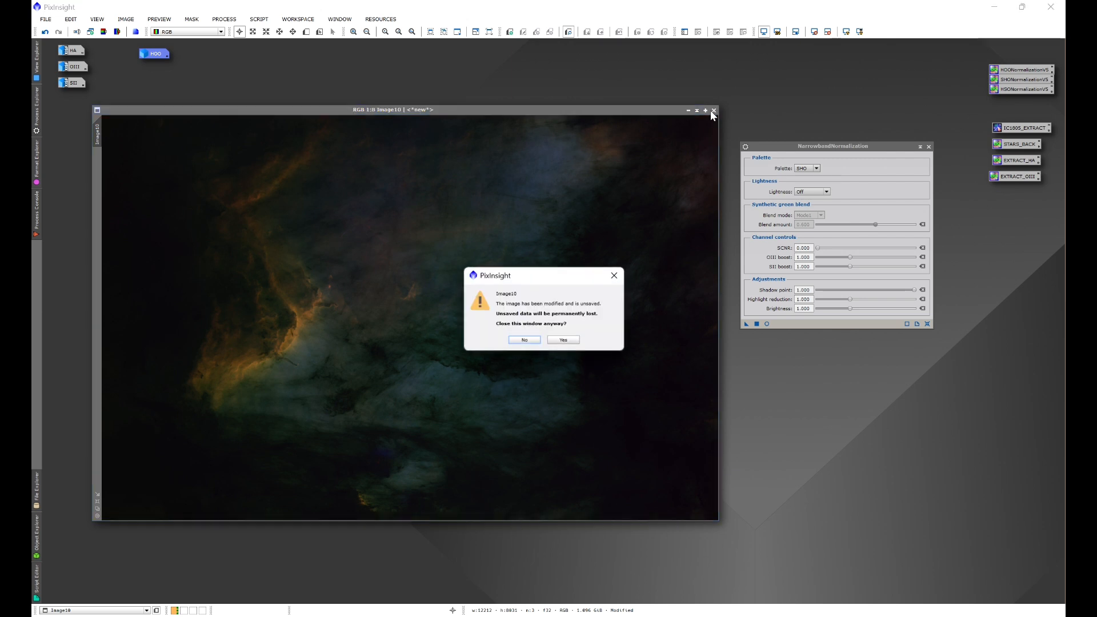
left_click(562, 339)
Restore the HOO image and preview NarrowbandNormalization on it with the HOO palette
double_click(154, 53)
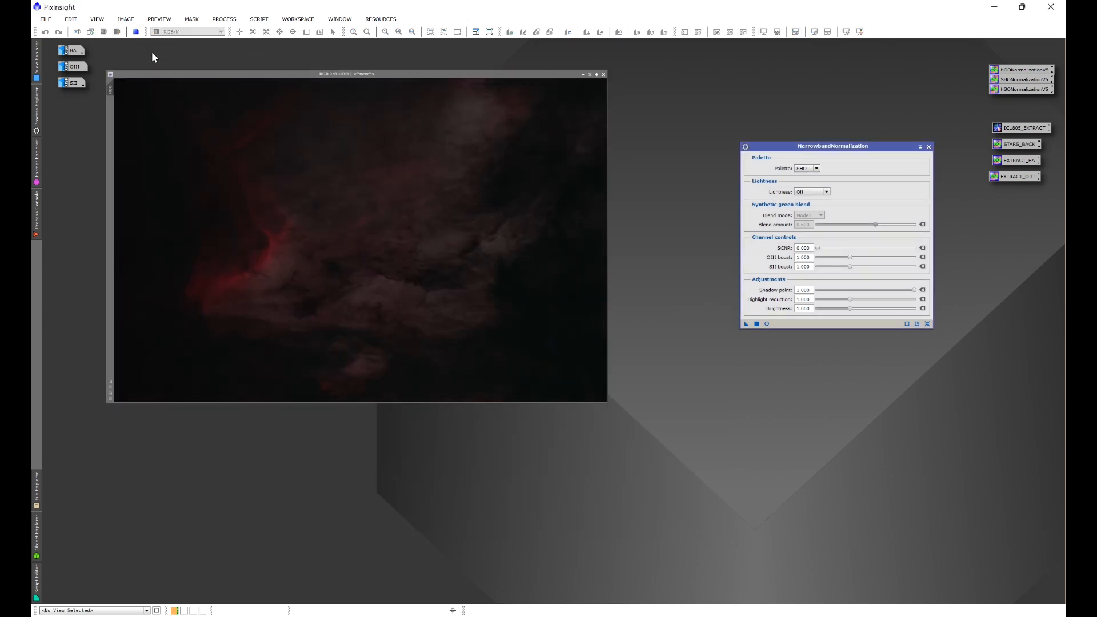
left_click(817, 168)
left_click(811, 180)
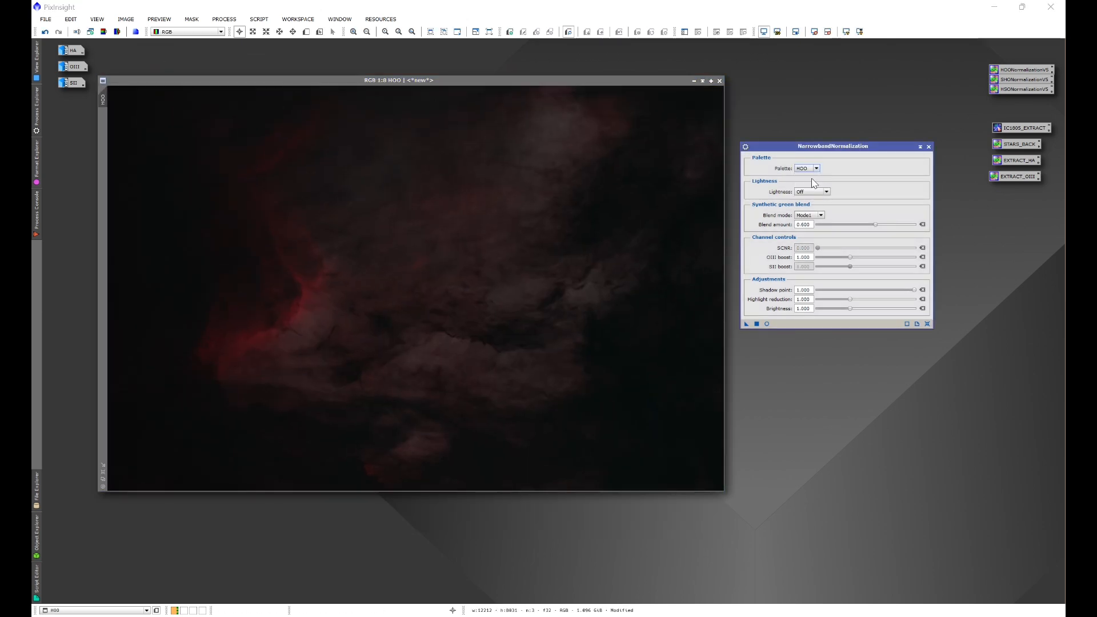
left_click(767, 324)
left_click(767, 324)
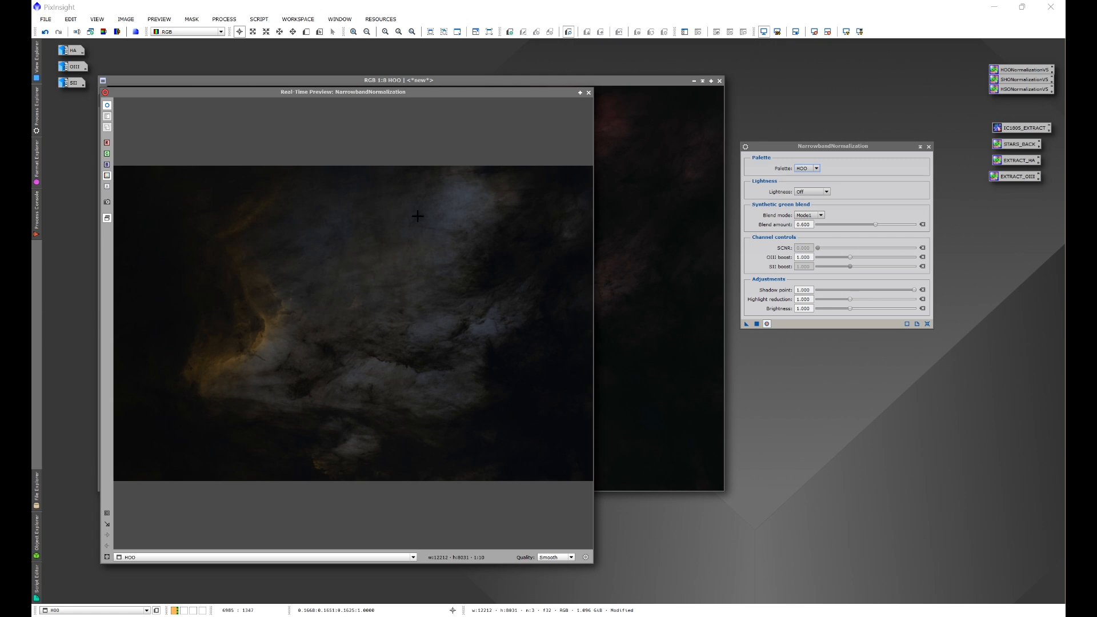
Raise the OIII boost to 1.196, apply the normalization to the HOO image and close the preview
left_click_drag(850, 258, 853, 257)
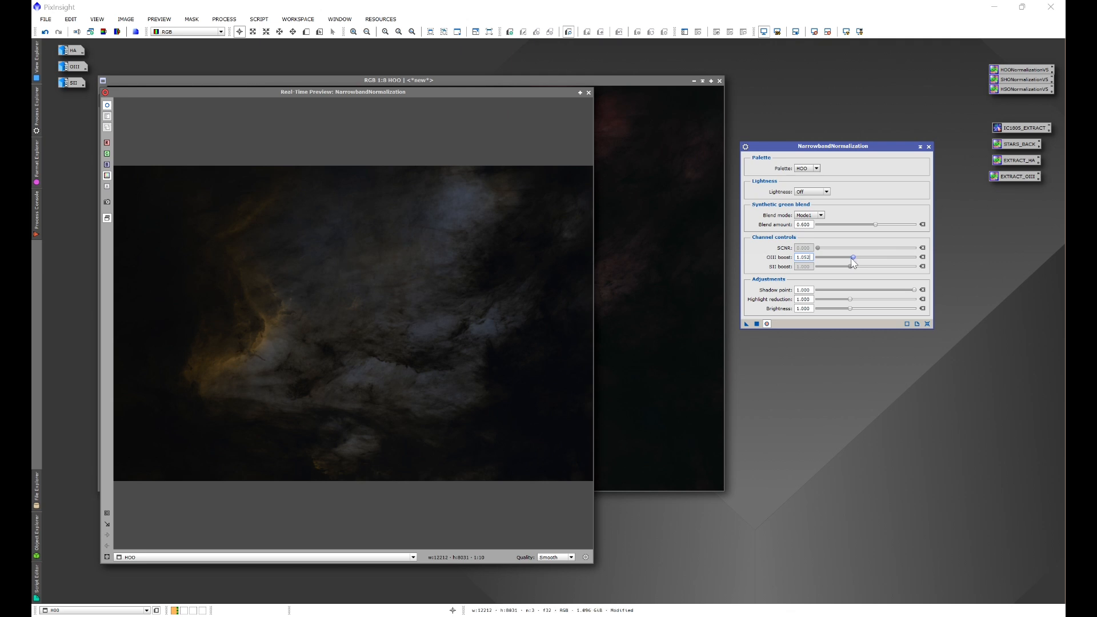
left_click_drag(855, 262, 867, 263)
left_click_drag(864, 257, 862, 258)
left_click(758, 324)
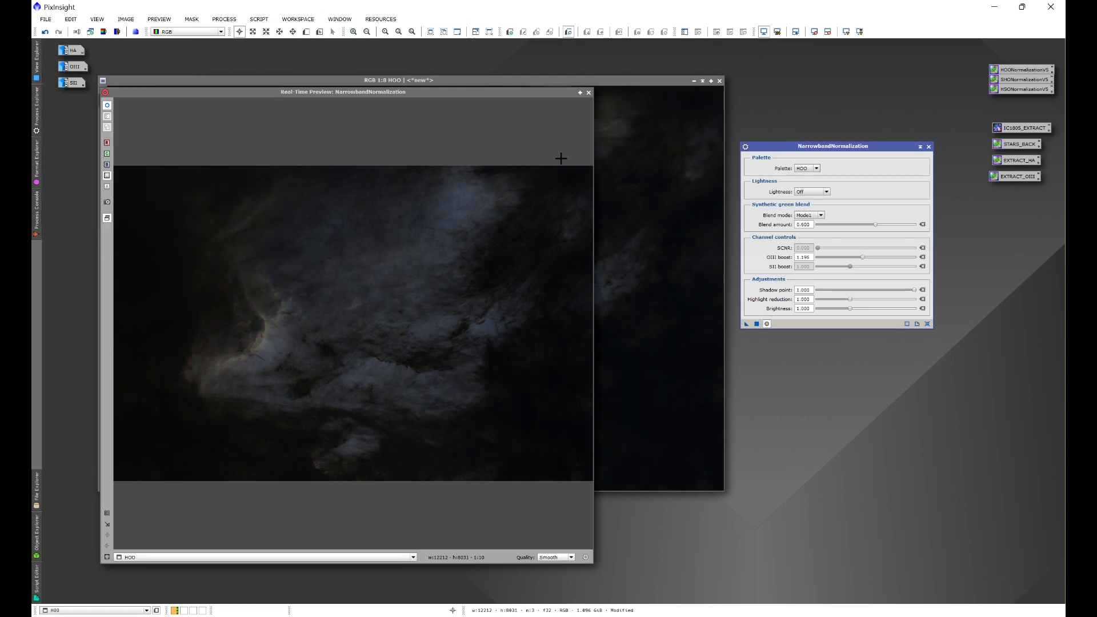
left_click(589, 92)
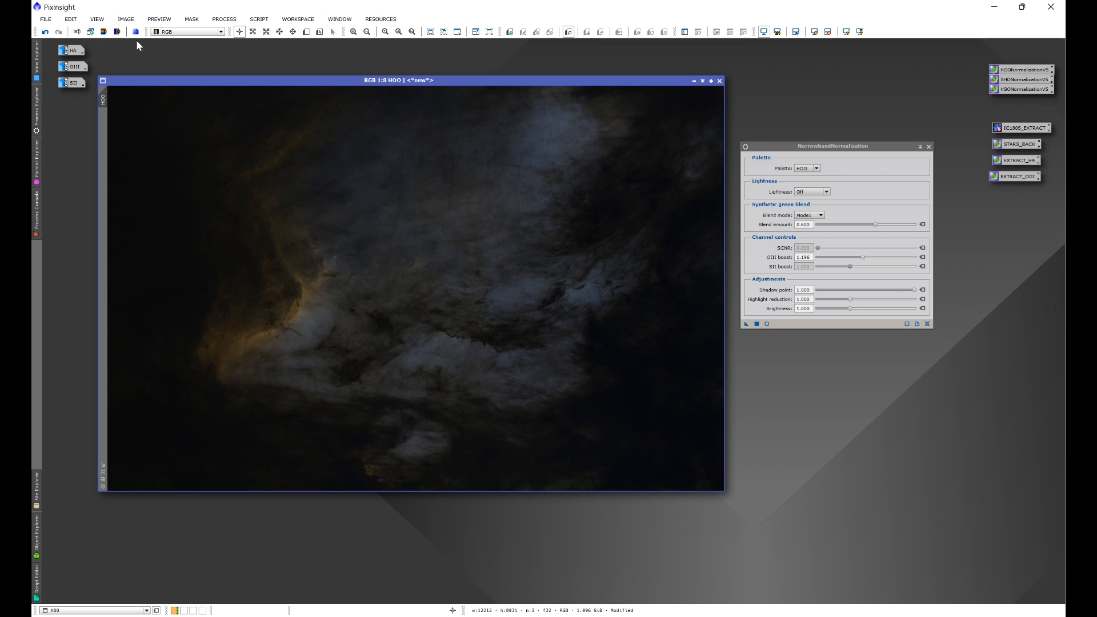
Redo the normalization on the HOO image and close the NarrowbandNormalization process
left_click(59, 32)
left_click(929, 147)
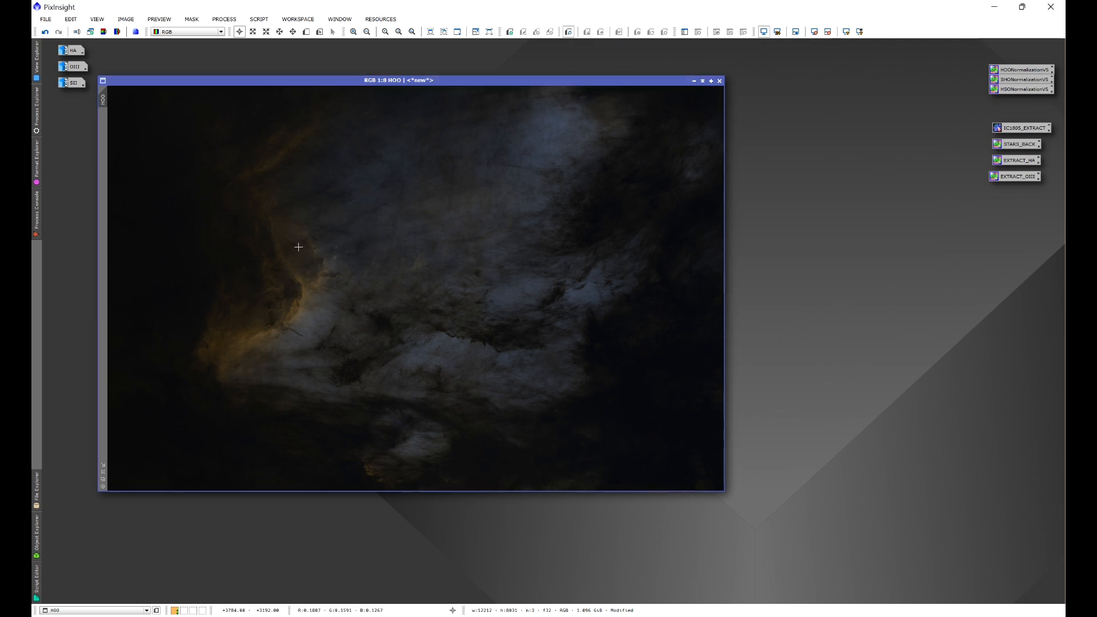
Denoise the HOO image using NoiseXTerminator with Denoise set to 0.60, then close the process
scroll(294, 235, "up", 7)
scroll(294, 233, "up", 1)
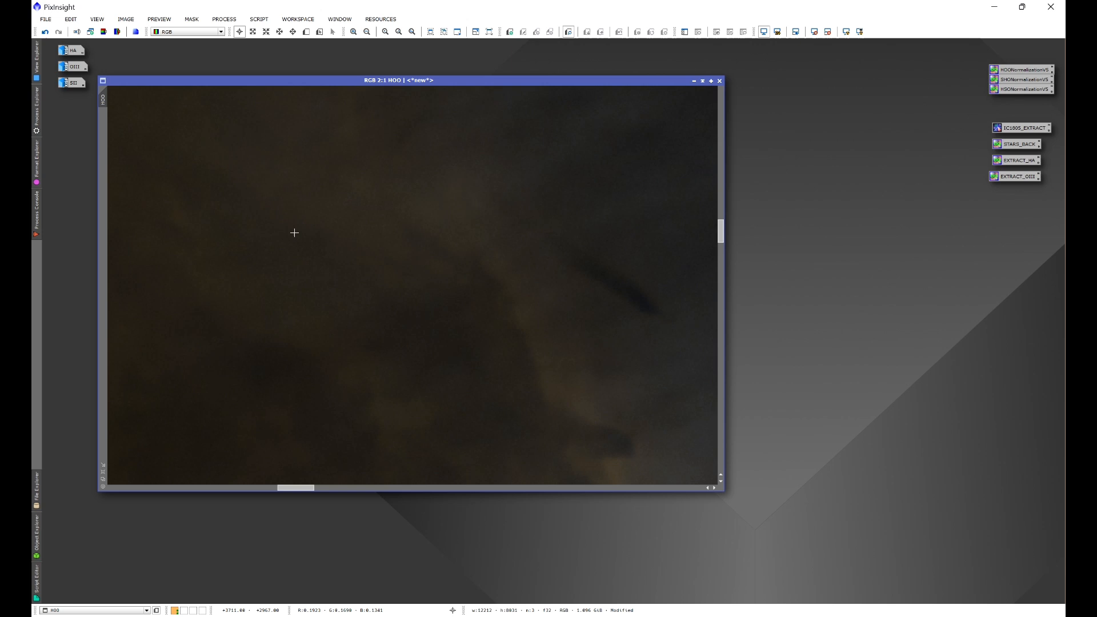
left_click_drag(305, 488, 344, 492)
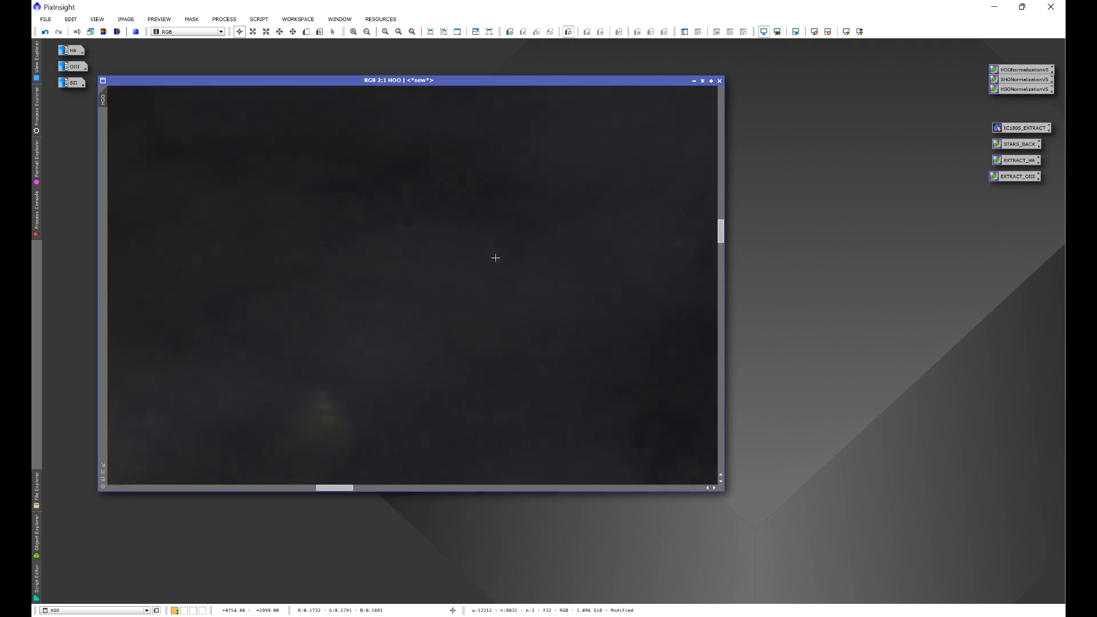
left_click(228, 21)
mouse_move(247, 32)
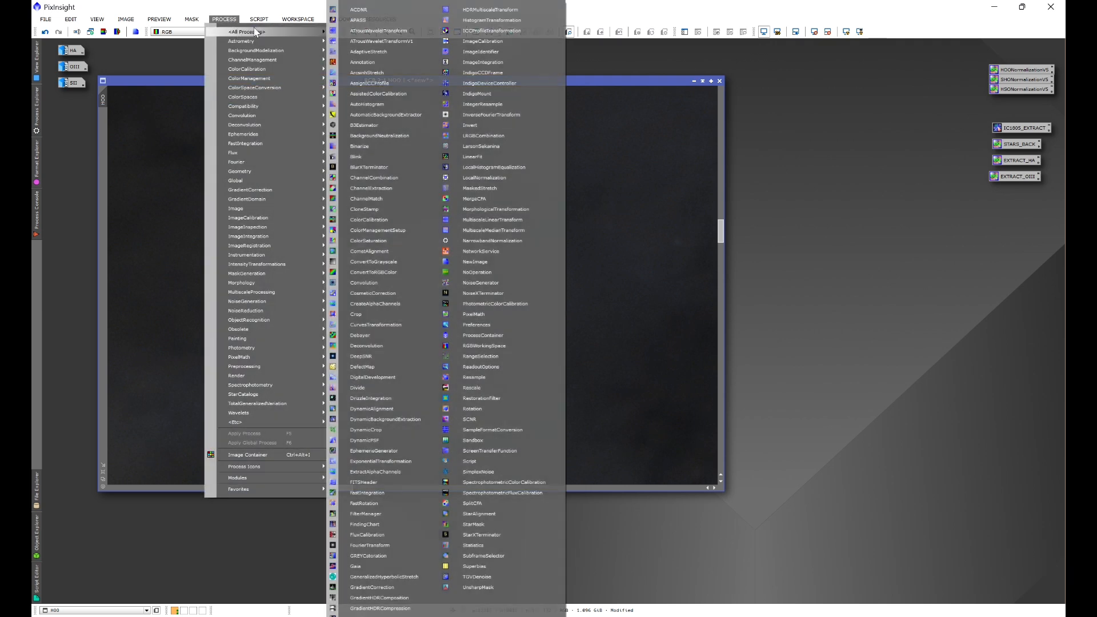
left_click(542, 293)
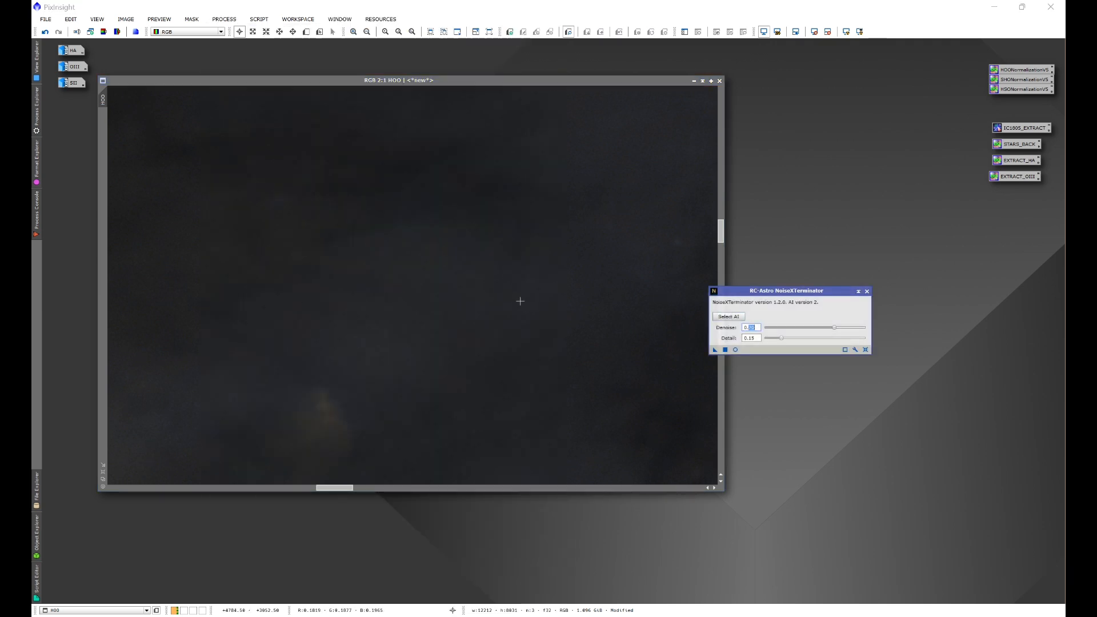
type("0.6")
key("Return")
left_click(714, 350)
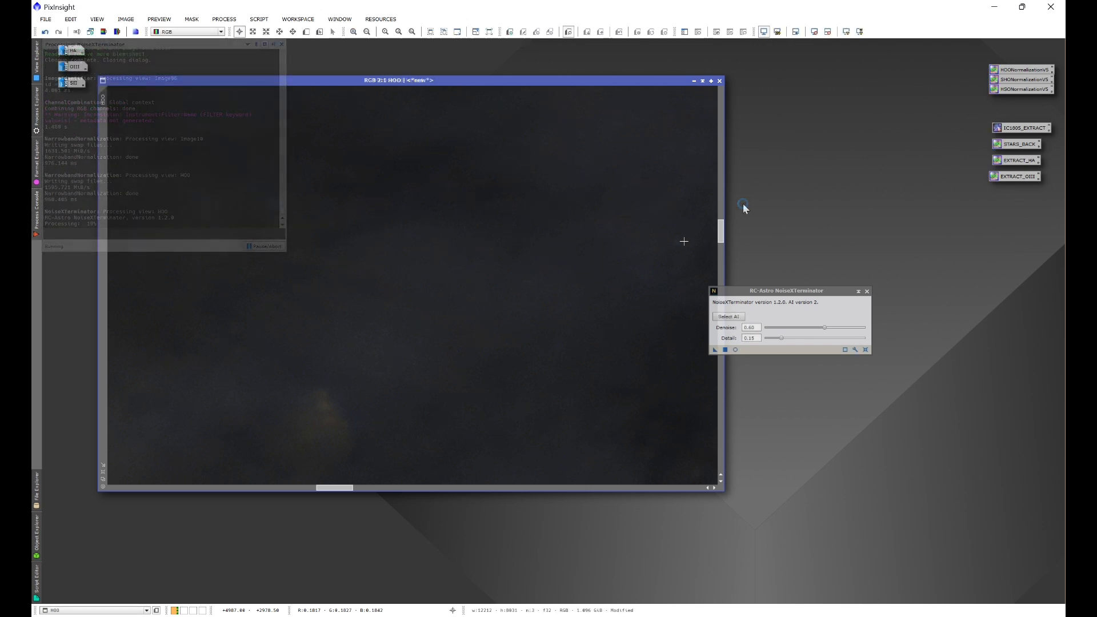
scroll(489, 292, "down", 7)
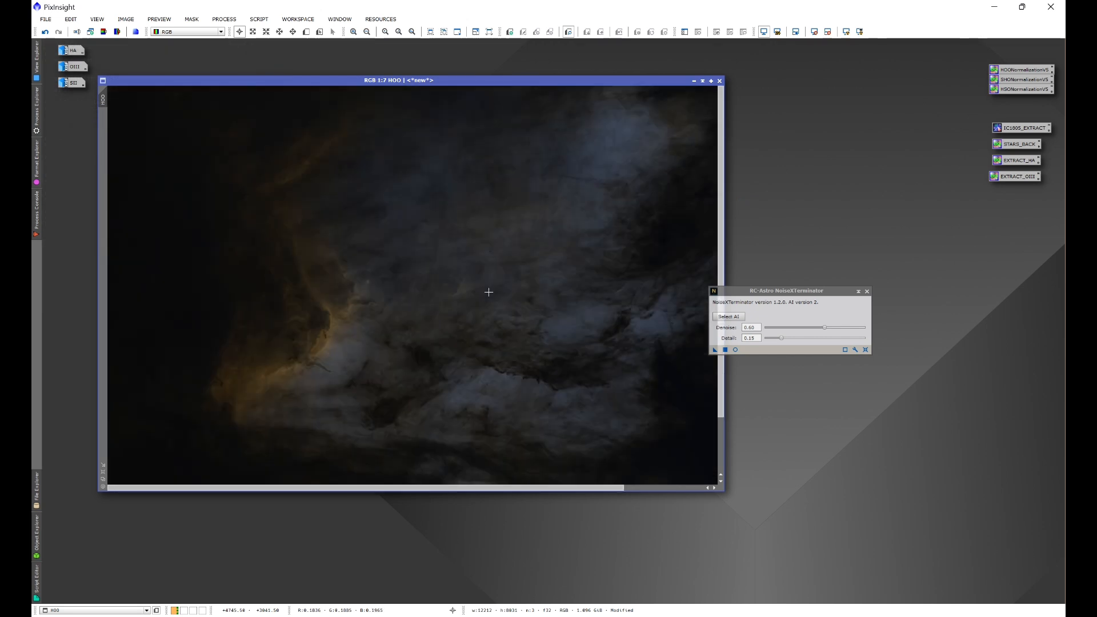
scroll(489, 292, "down", 1)
left_click(867, 291)
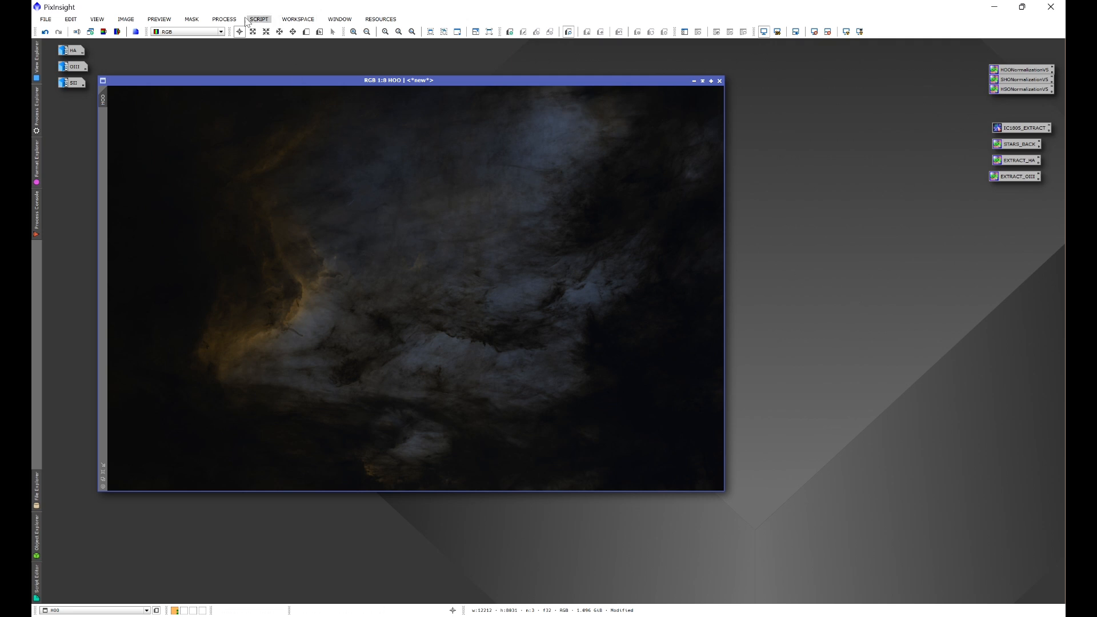
Open MultiscaleMedianTransform, reset it to its defaults and set the number of layers to 5
left_click(224, 20)
mouse_move(251, 32)
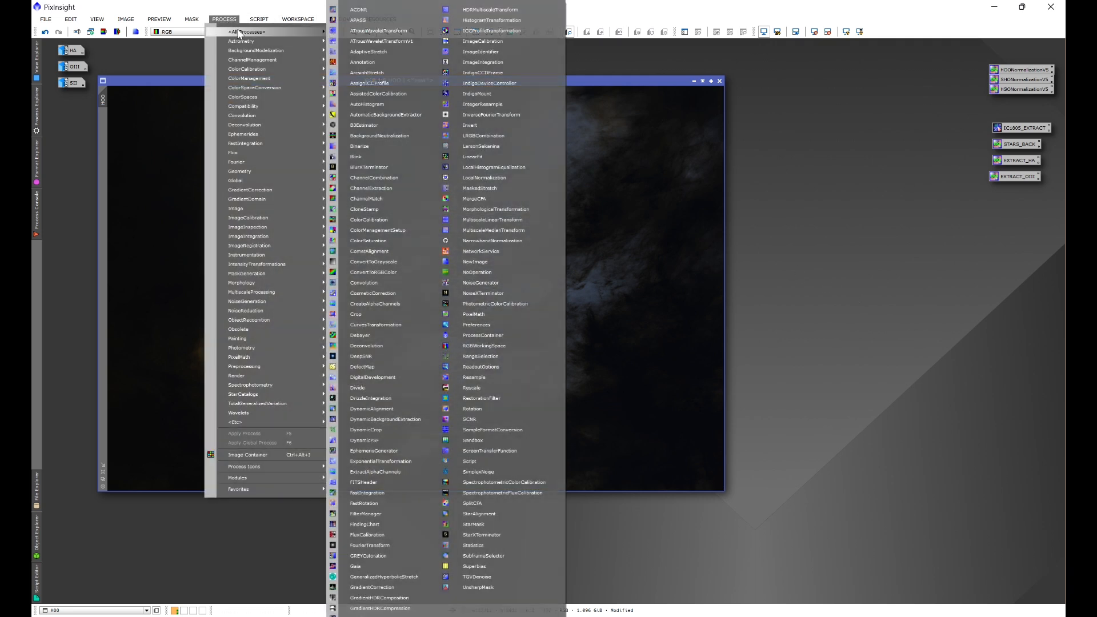
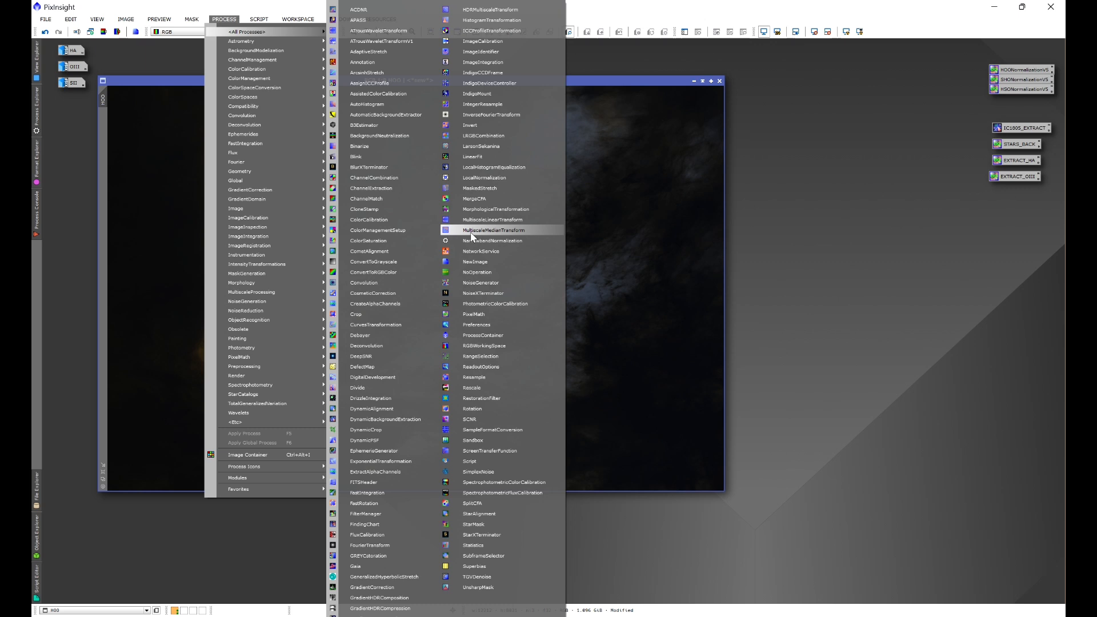
left_click(494, 231)
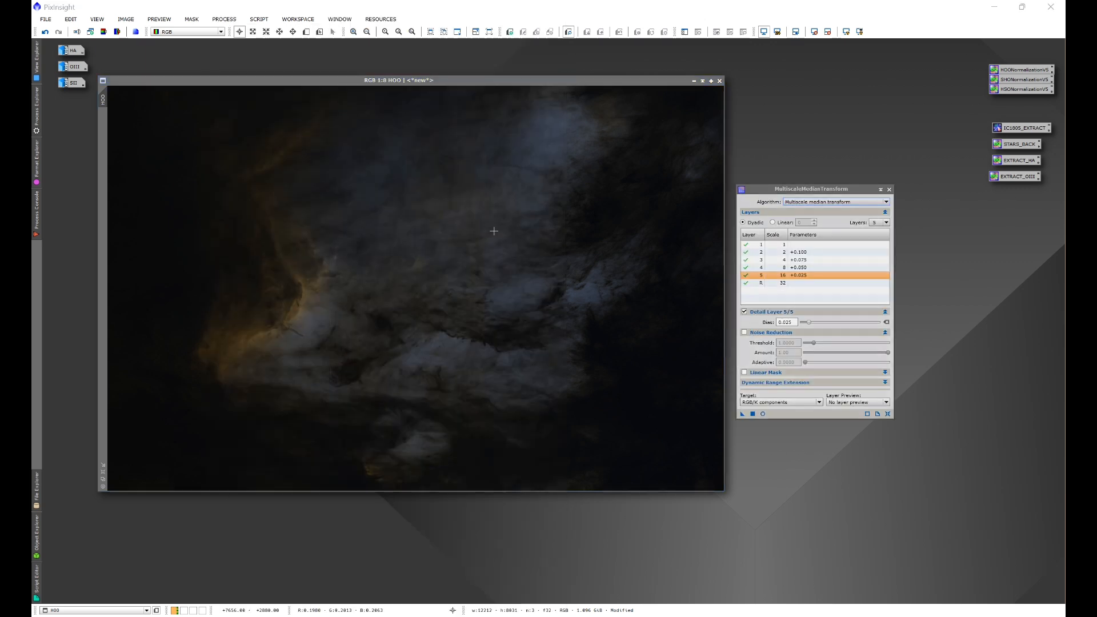
left_click(886, 413)
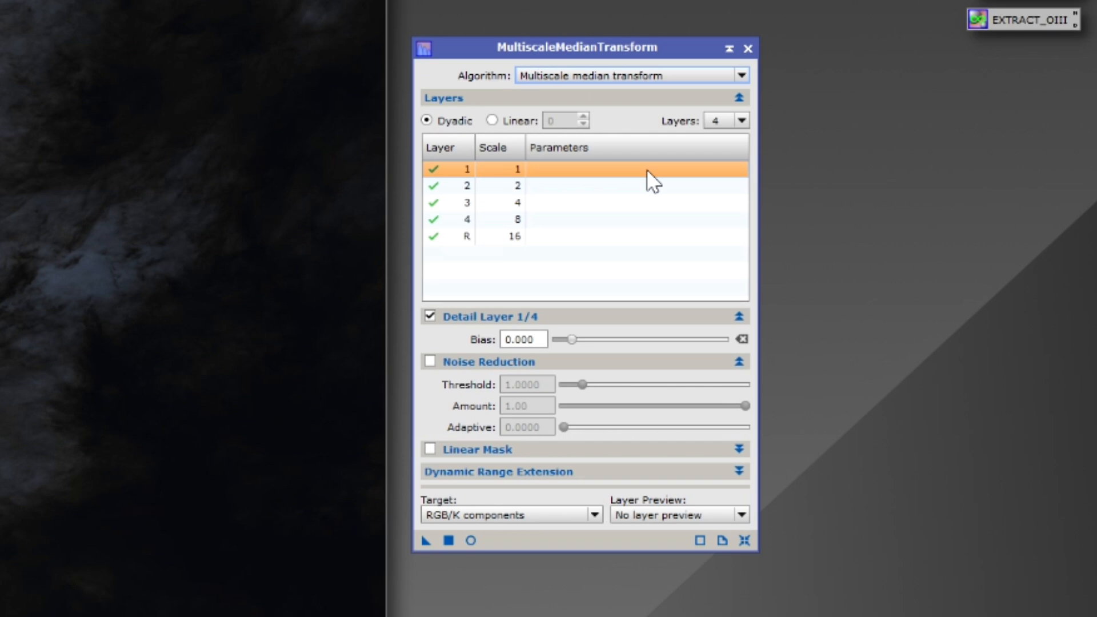
left_click(728, 122)
left_click(725, 198)
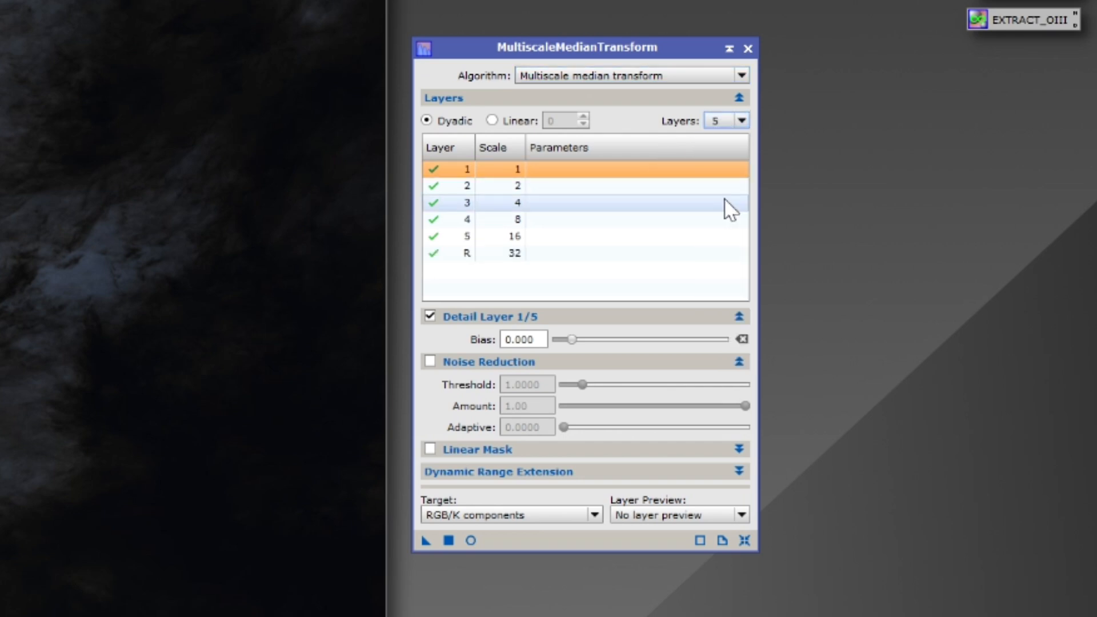
In MultiscaleMedianTransform, set the bias of layer 5 to 0.025 and of layer 4 to 0.050
left_click(574, 237)
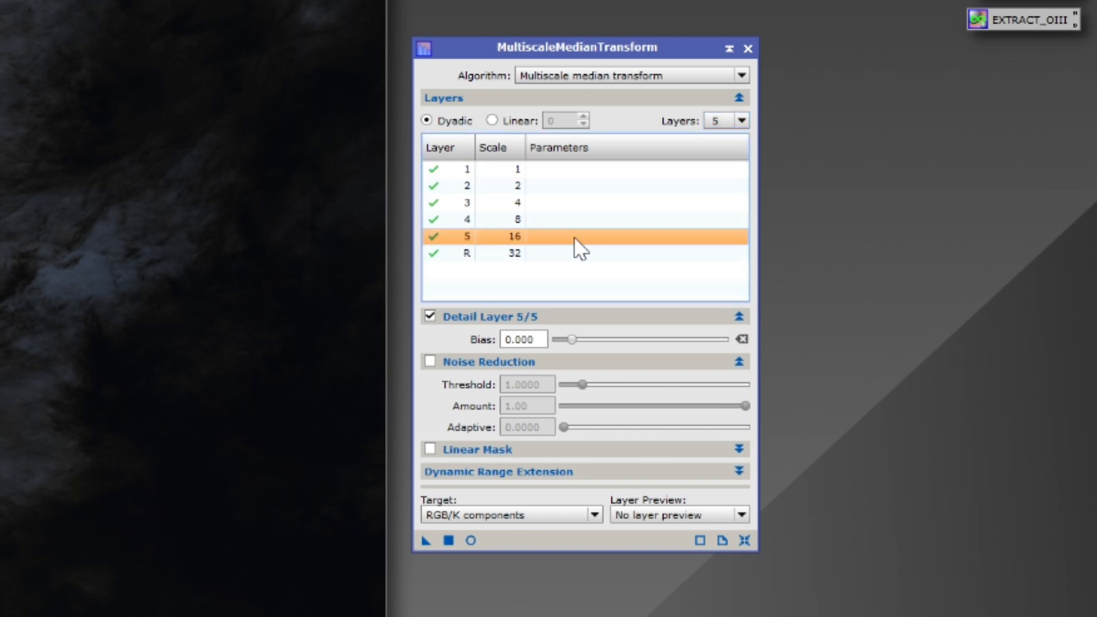
double_click(525, 339)
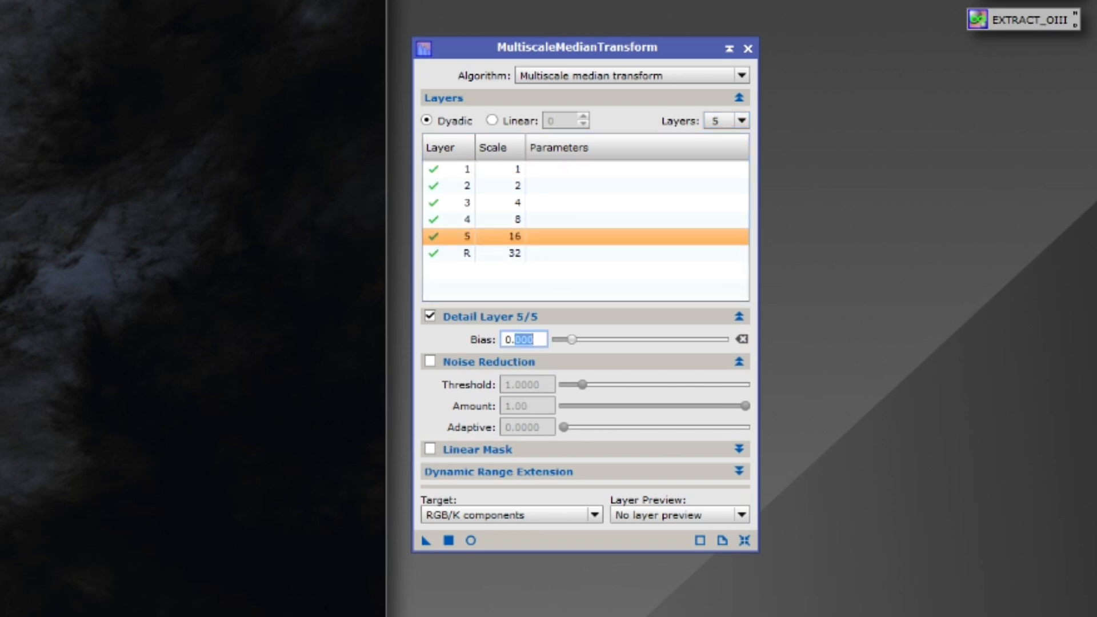
type("025")
left_click(565, 221)
double_click(525, 339)
type("050")
In MultiscaleMedianTransform, set the bias of layer 3 to 0.075 and of layer 2 to 0.100
left_click(578, 205)
double_click(524, 339)
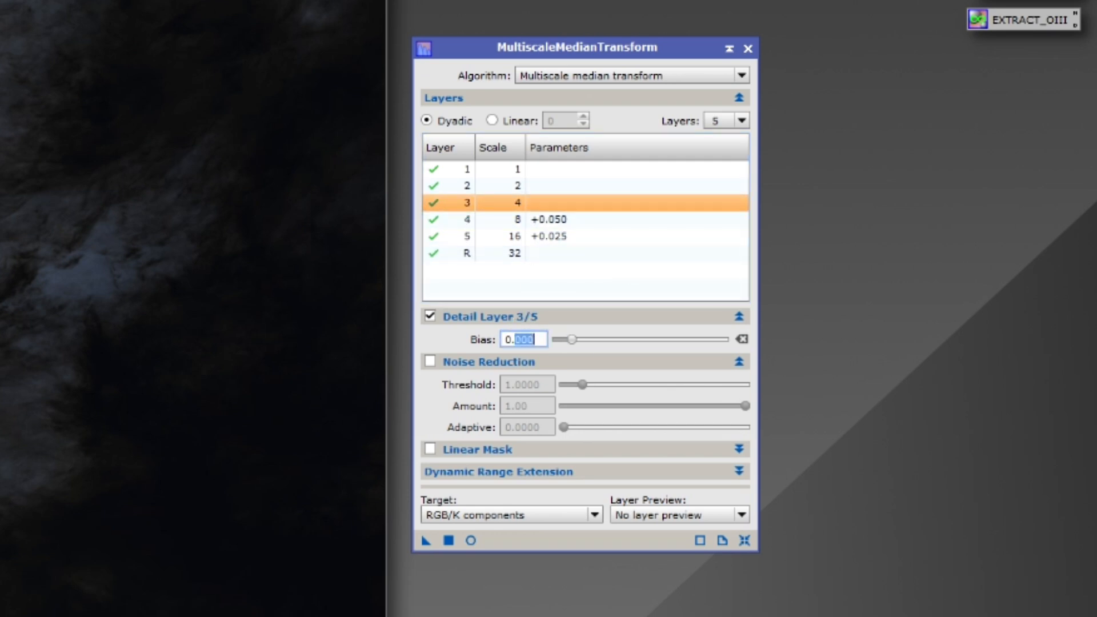
type("075")
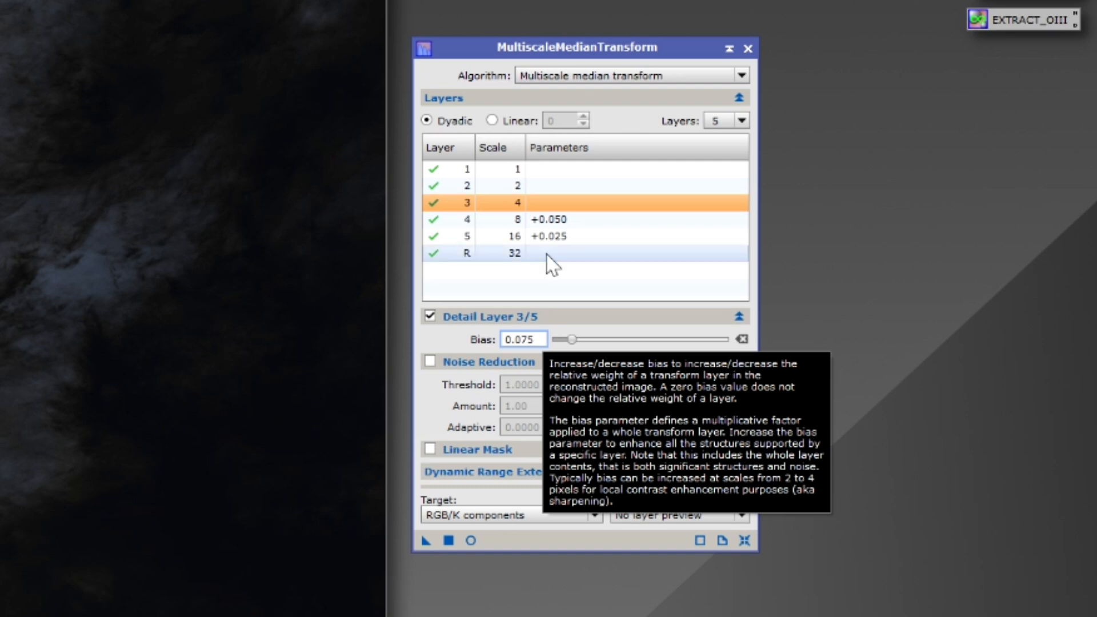
left_click(552, 187)
double_click(524, 339)
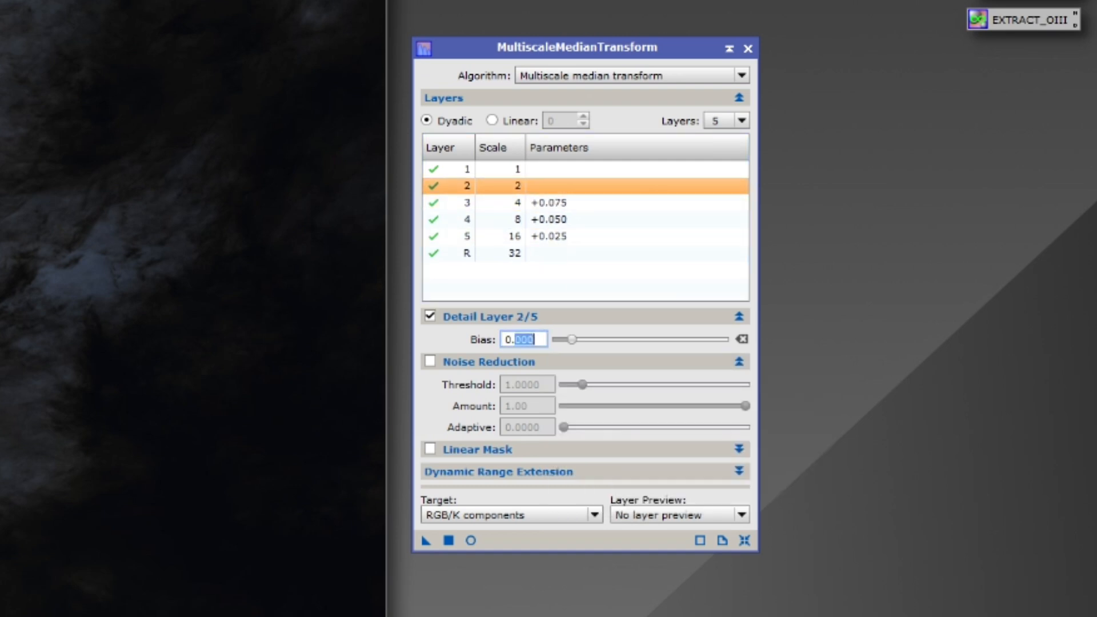
type("1")
left_click(558, 236)
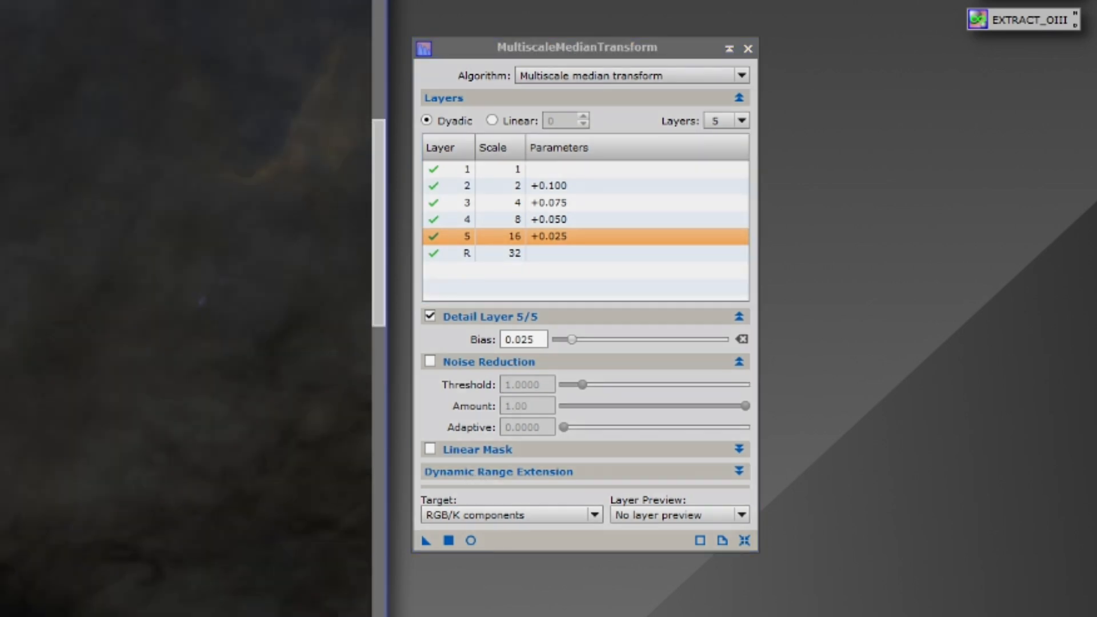
Apply MultiscaleMedianTransform to the HOO image, comparing it with and without the sharpening before closing the process
left_click(422, 543)
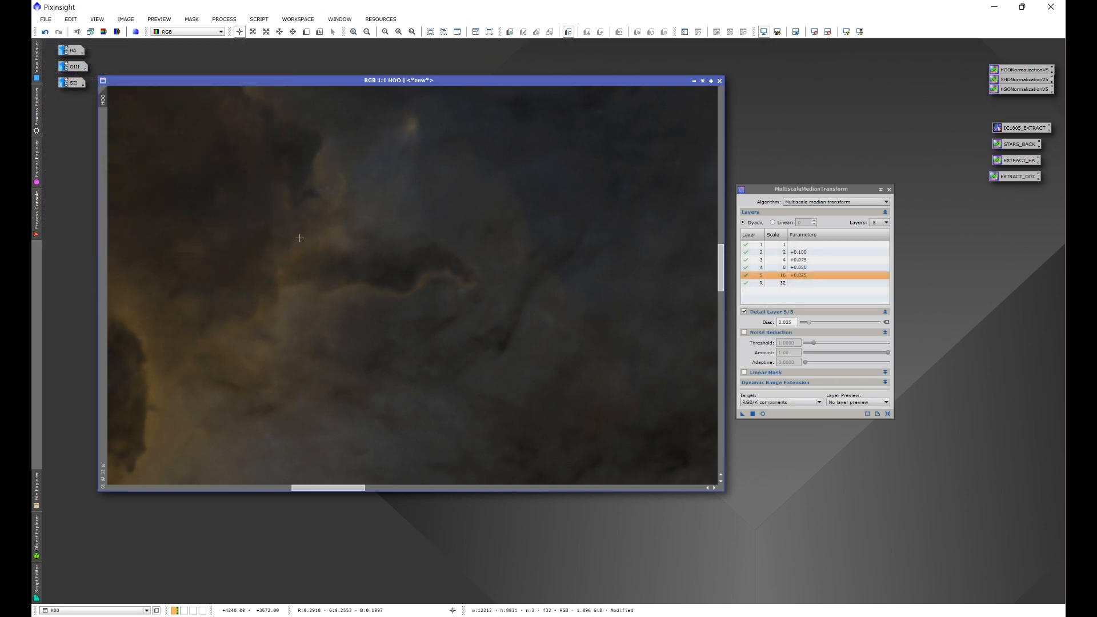
left_click(45, 32)
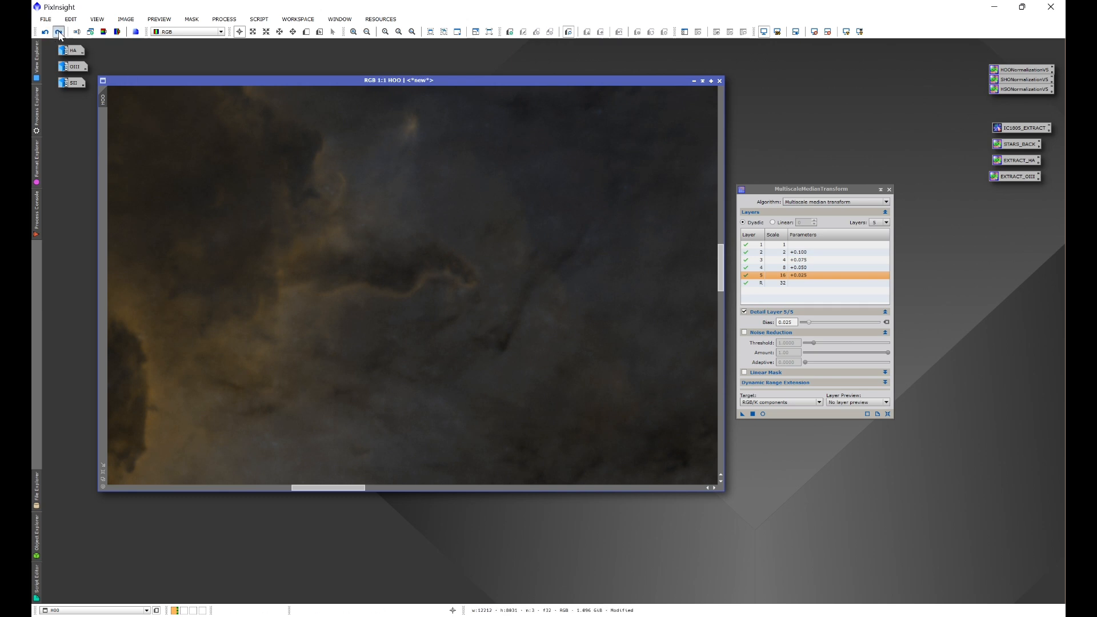
left_click(45, 32)
left_click(59, 32)
left_click(45, 32)
left_click(889, 189)
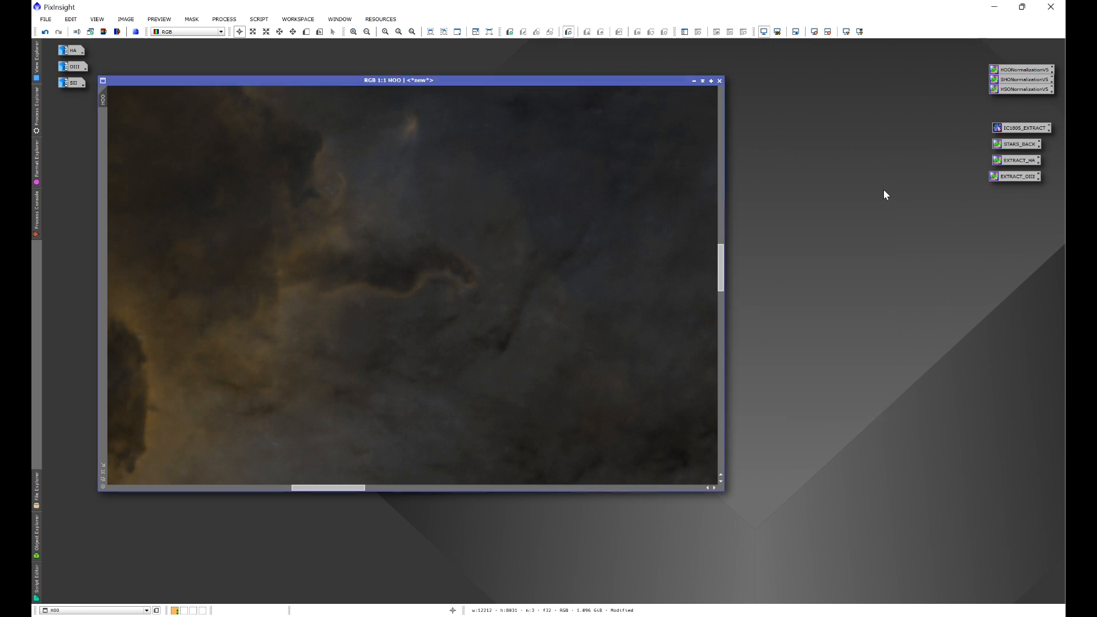
Open MultiscaleLinearTransform for the HOO image and set the number of layers to 5
scroll(478, 290, "down", 3)
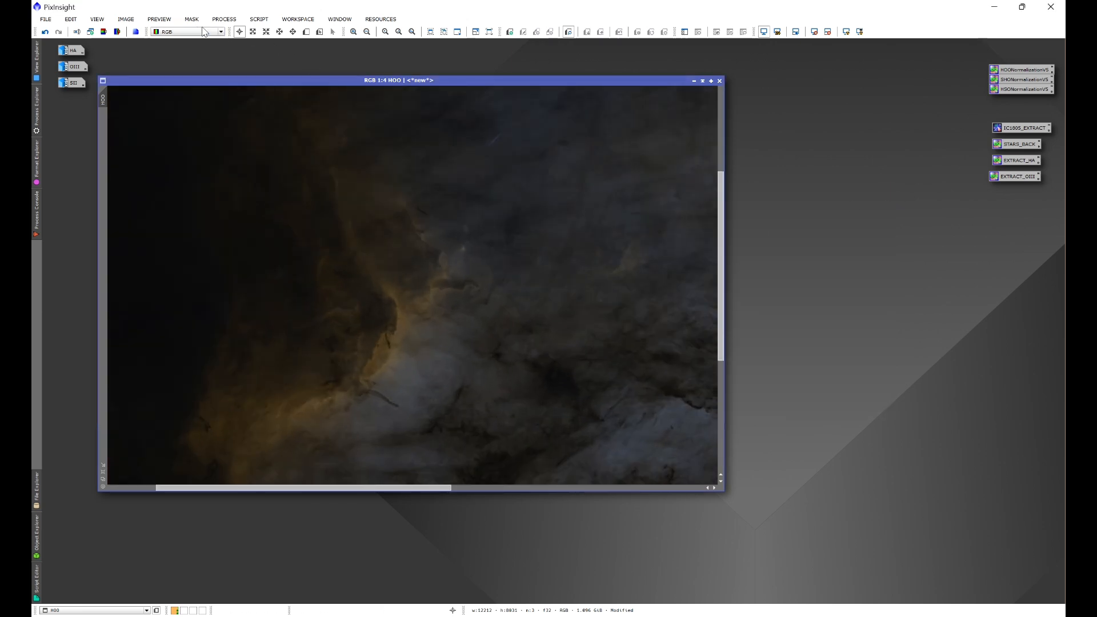
left_click(223, 19)
mouse_move(241, 33)
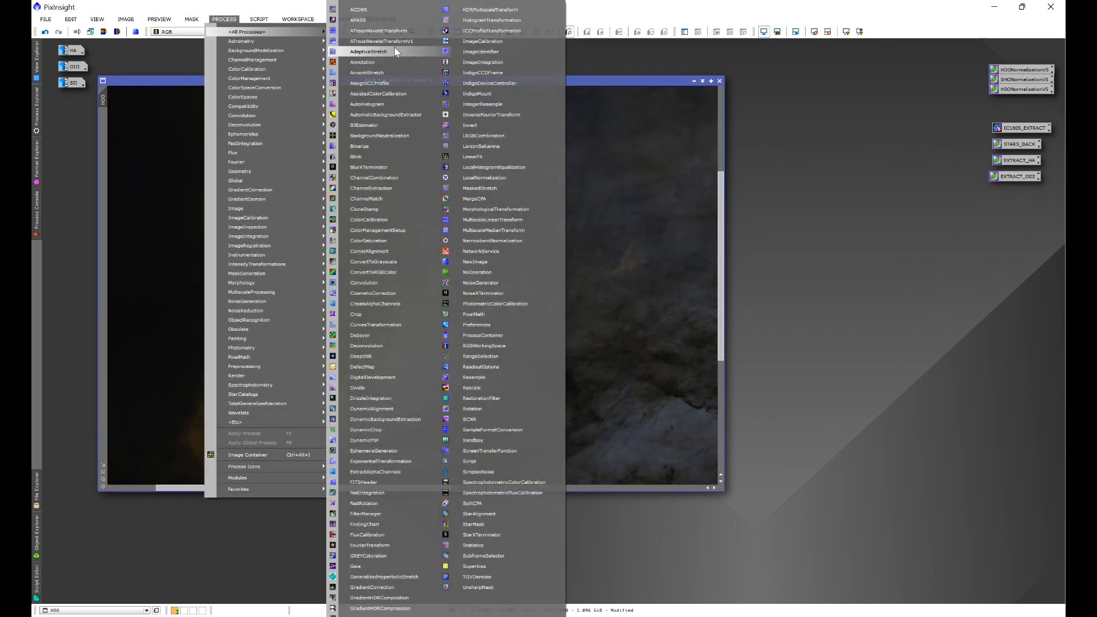
left_click(486, 221)
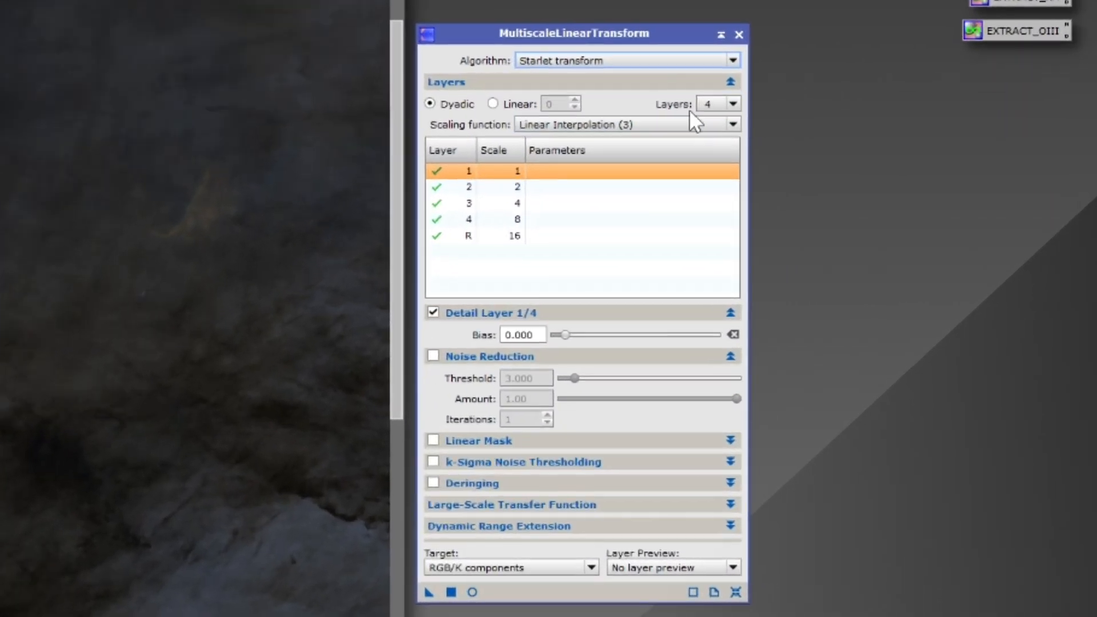
left_click(874, 211)
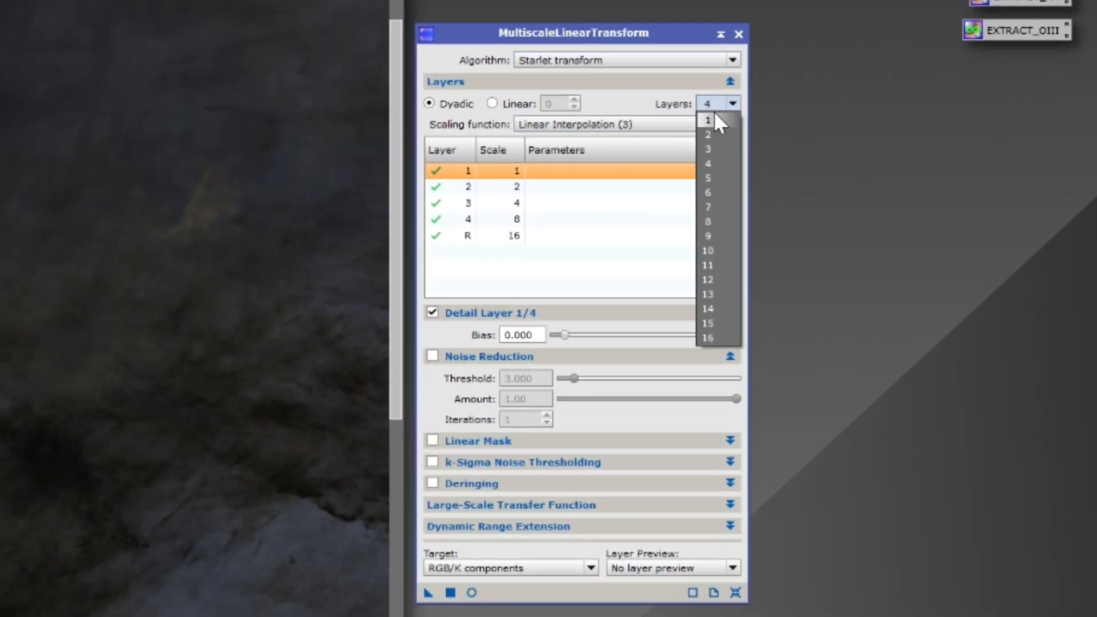
left_click(722, 178)
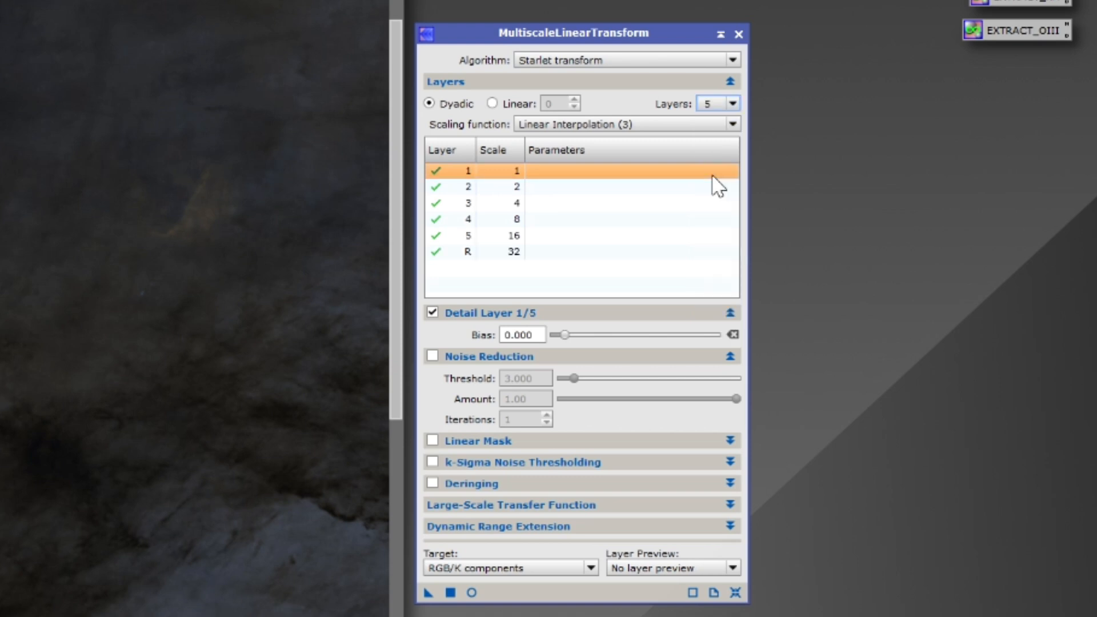
In MultiscaleLinearTransform, set the bias of layer 5 to 0.025 and of layer 4 to 0.050
left_click(574, 234)
double_click(523, 335)
type("025")
left_click(535, 220)
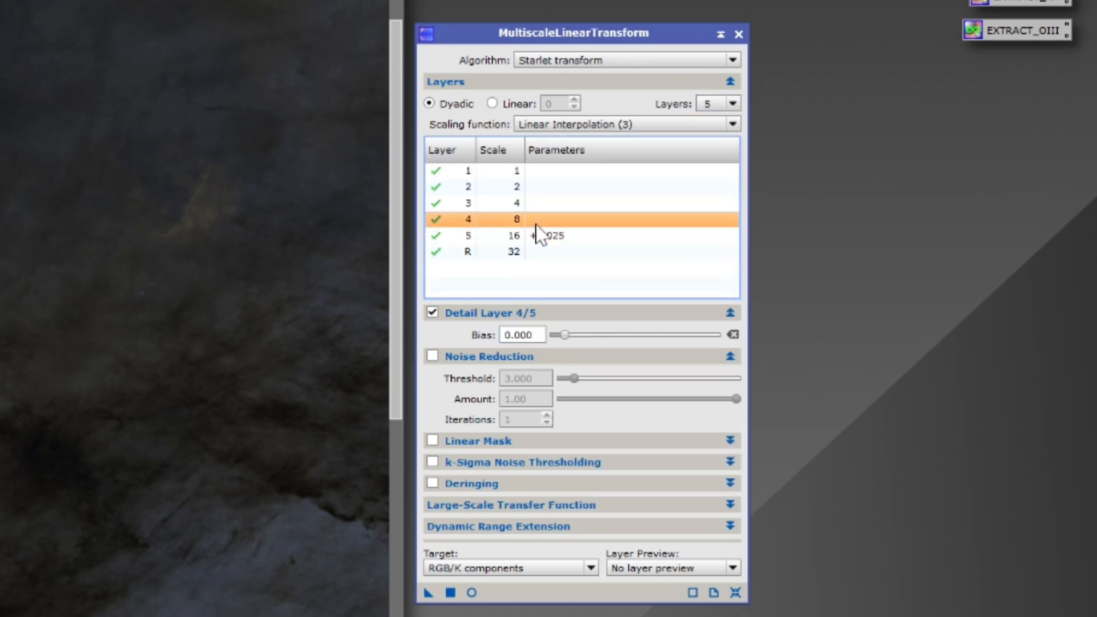
double_click(522, 335)
type("05")
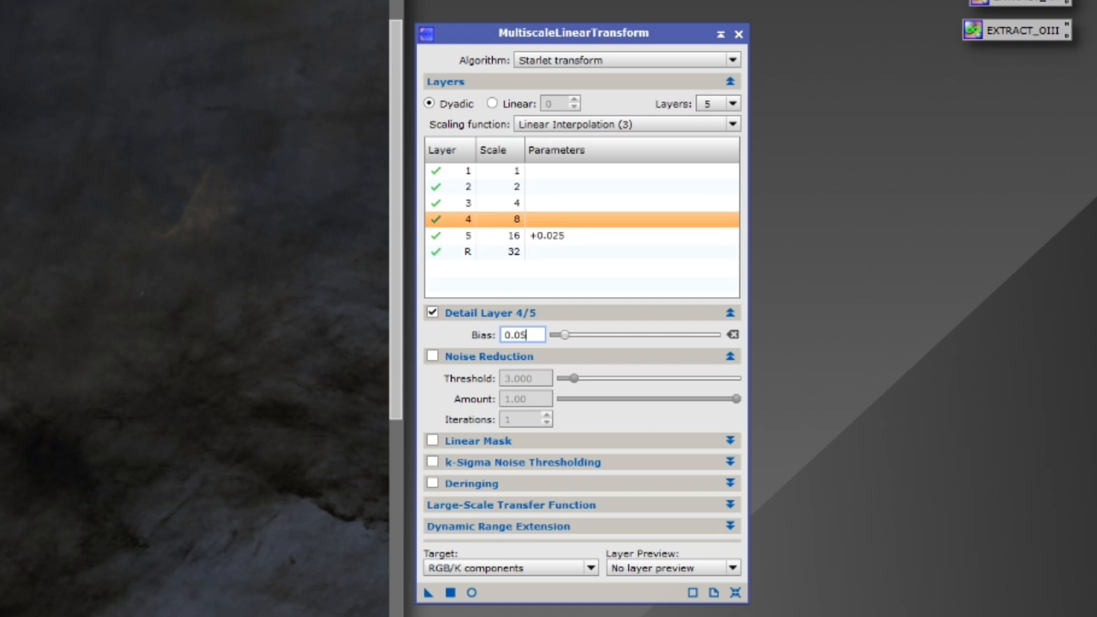
In MultiscaleLinearTransform, set the bias of layer 3 to 0.075 and of layer 2 to 0.100
left_click(571, 204)
double_click(523, 335)
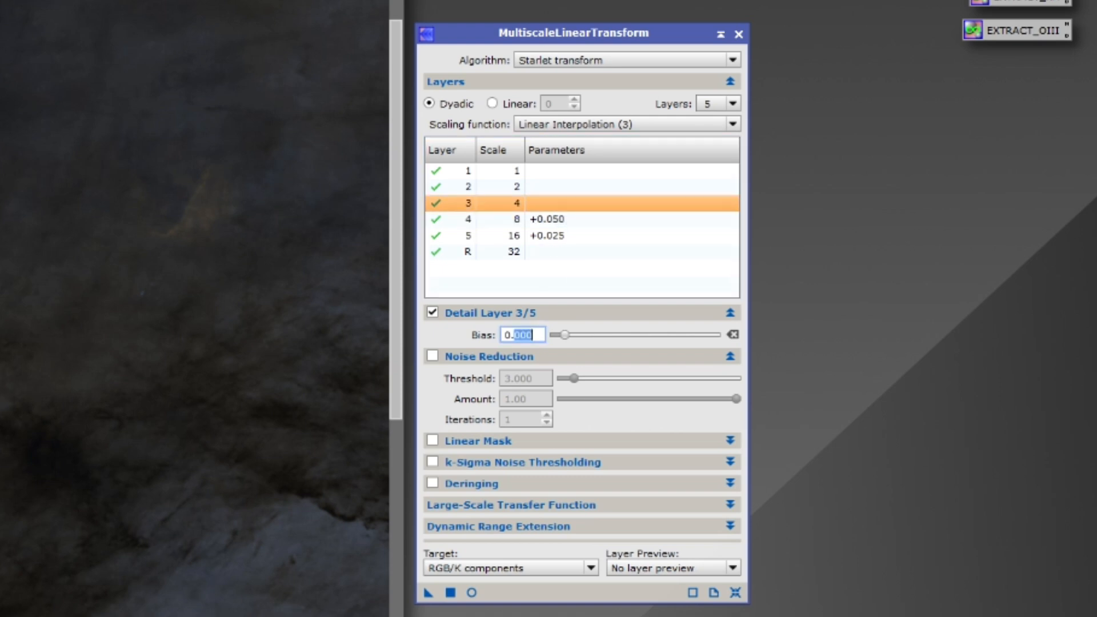
type("075")
left_click(549, 187)
double_click(523, 335)
type("1")
left_click(557, 220)
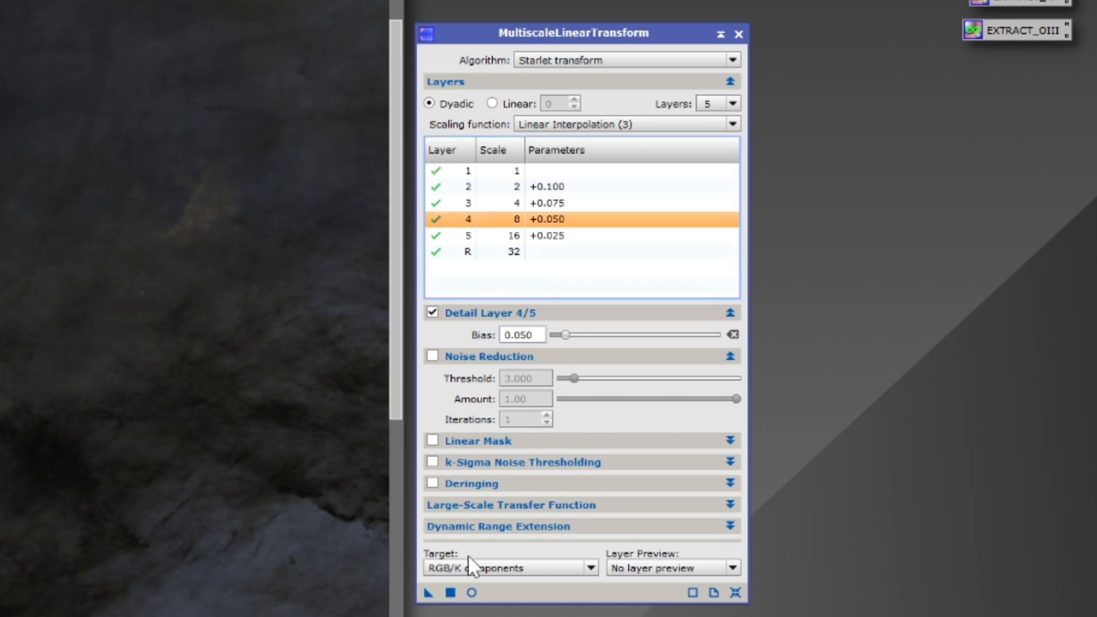
Apply MultiscaleLinearTransform to the HOO image, comparing it with and without the sharpening before closing the process
left_click(427, 593)
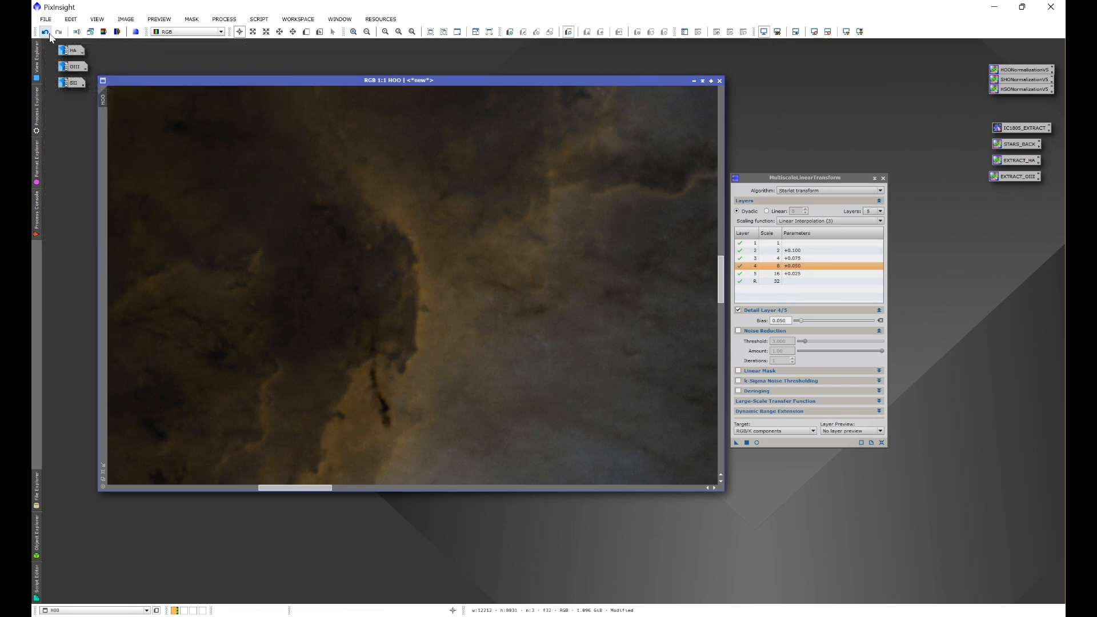
left_click(48, 33)
left_click(59, 34)
left_click(44, 33)
left_click(59, 32)
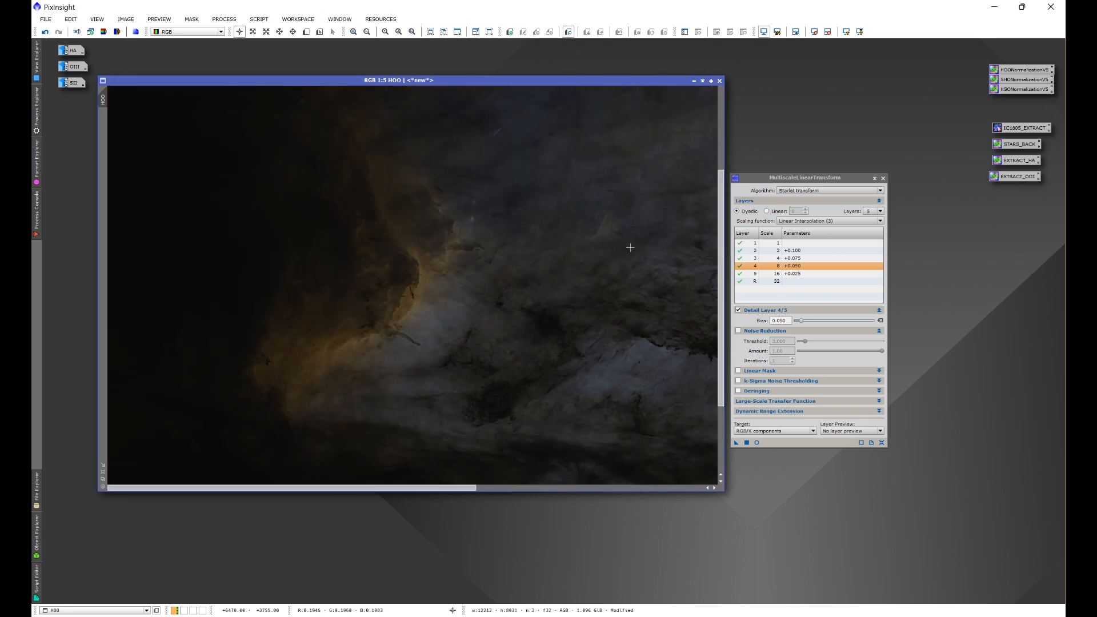
scroll(629, 247, "down", 1)
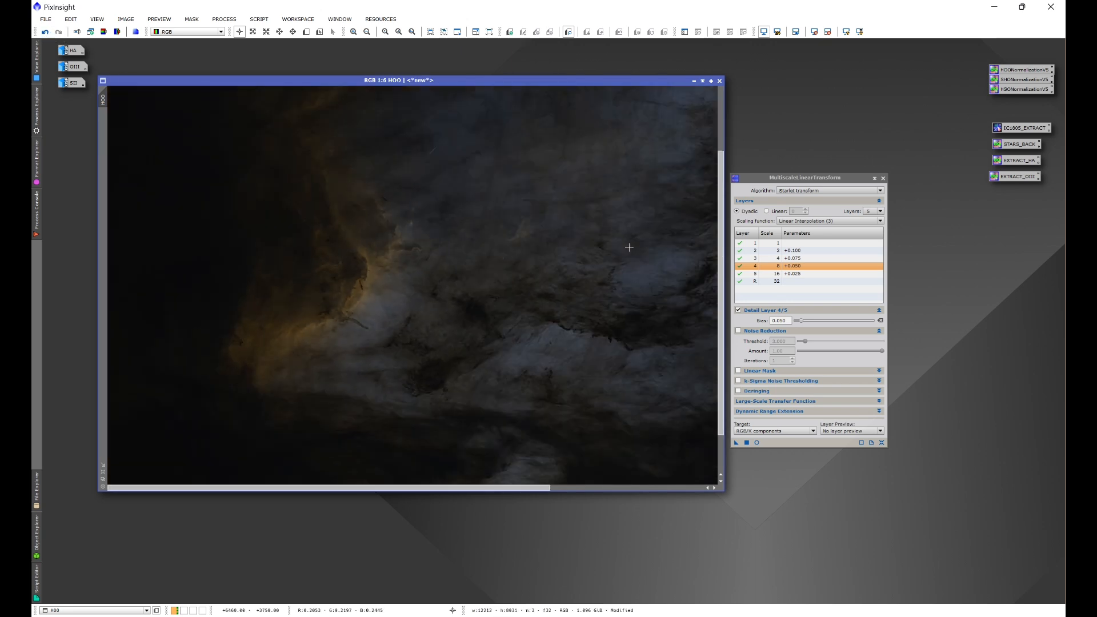
left_click(883, 178)
scroll(392, 262, "up", 6)
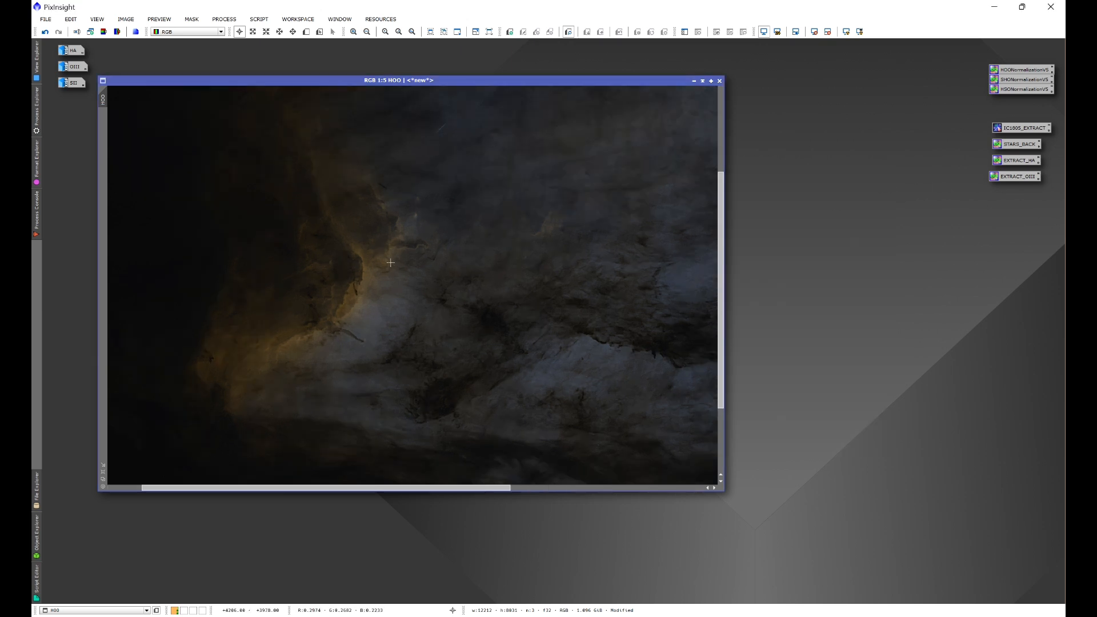
Reduce noise in the HOO image using NoiseXTerminator with denoise set to 0.70, check the result up close, and close the process
left_click(223, 18)
mouse_move(232, 32)
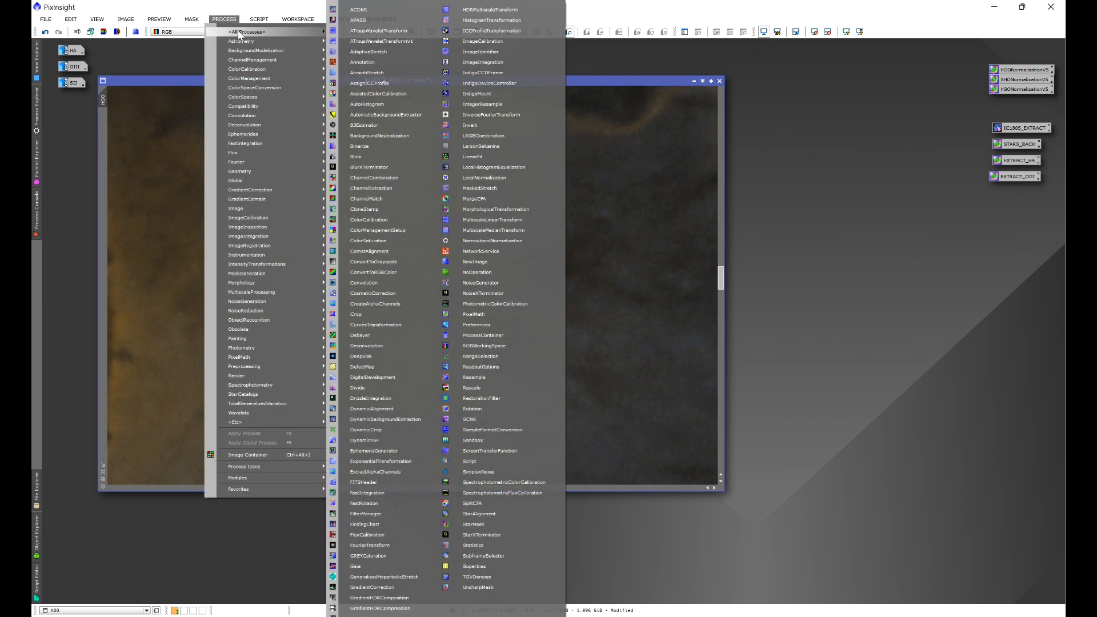
left_click(468, 295)
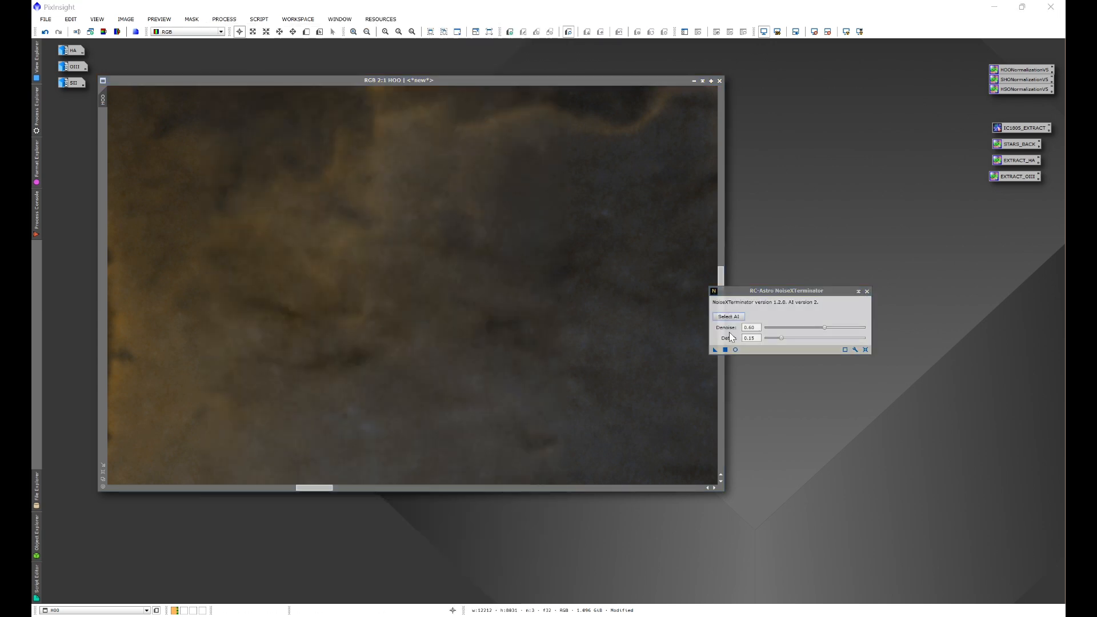
double_click(752, 327)
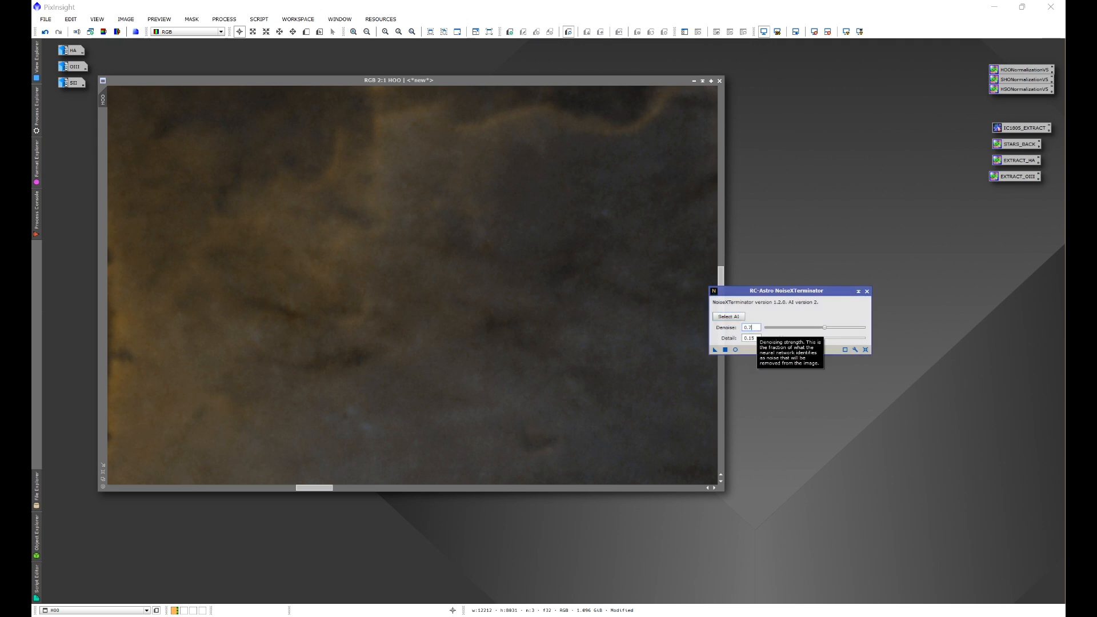
type("7")
key("Tab")
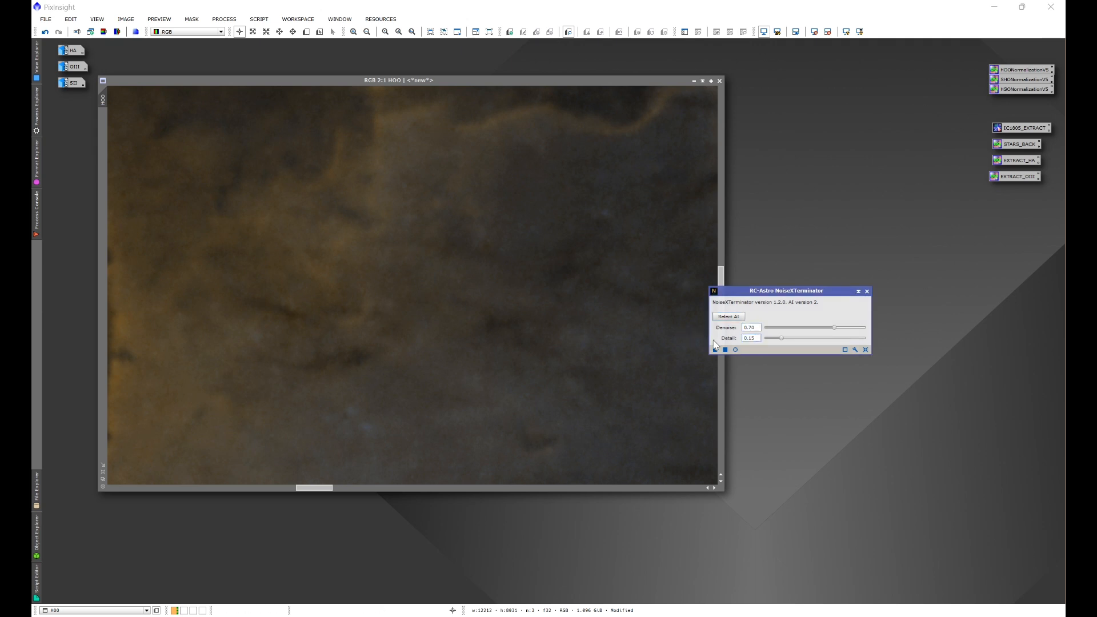
left_click_drag(586, 313, 587, 314)
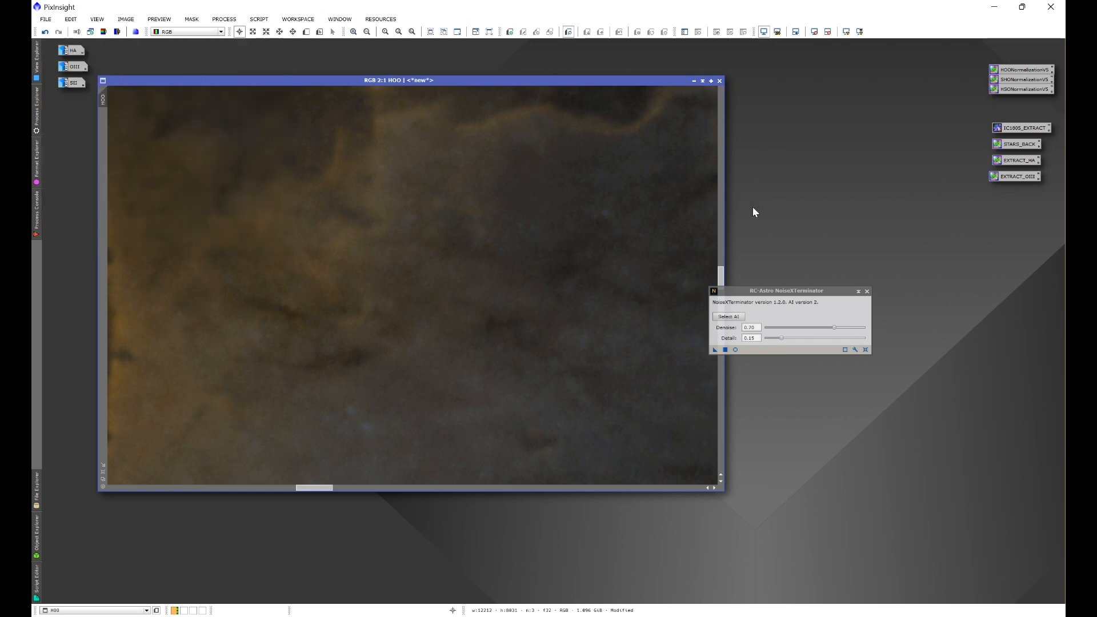
scroll(444, 263, "down", 2)
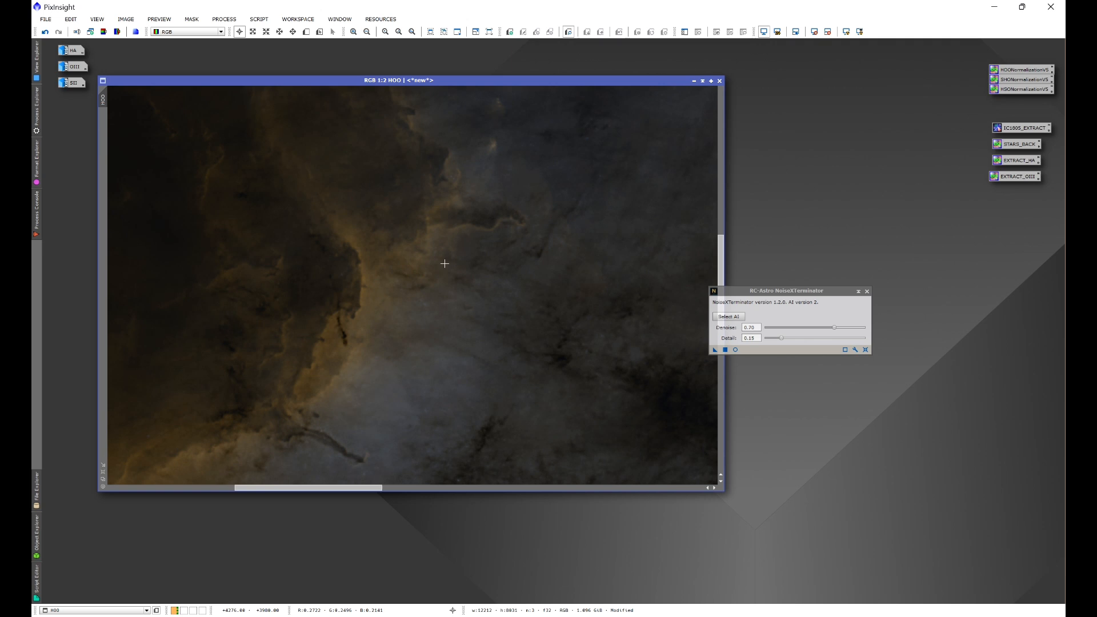
scroll(587, 294, "down", 5)
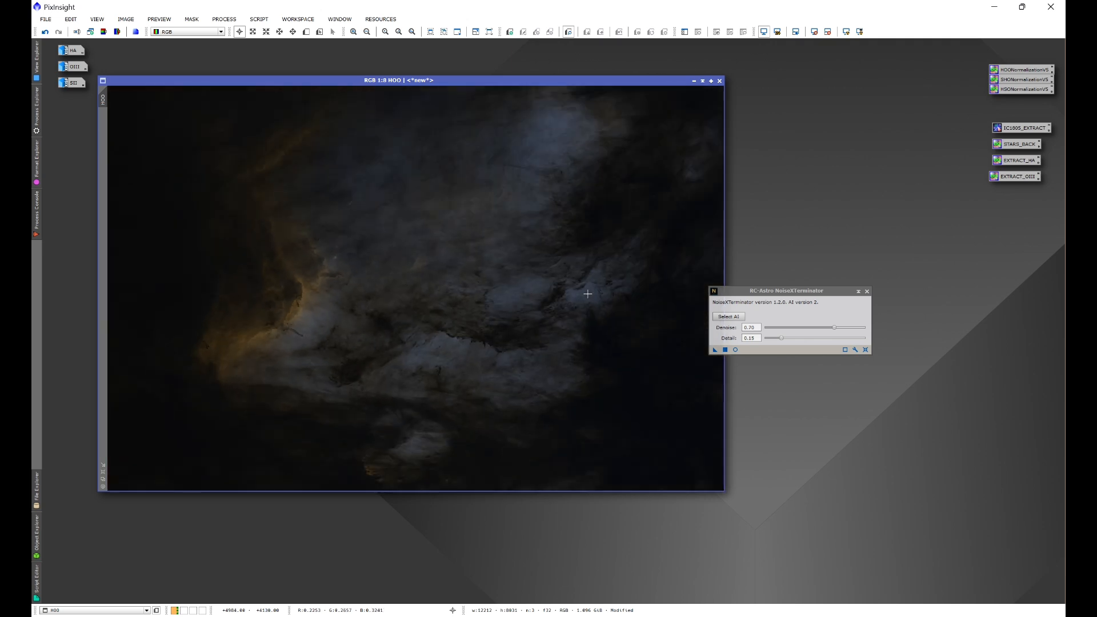
scroll(395, 201, "up", 4)
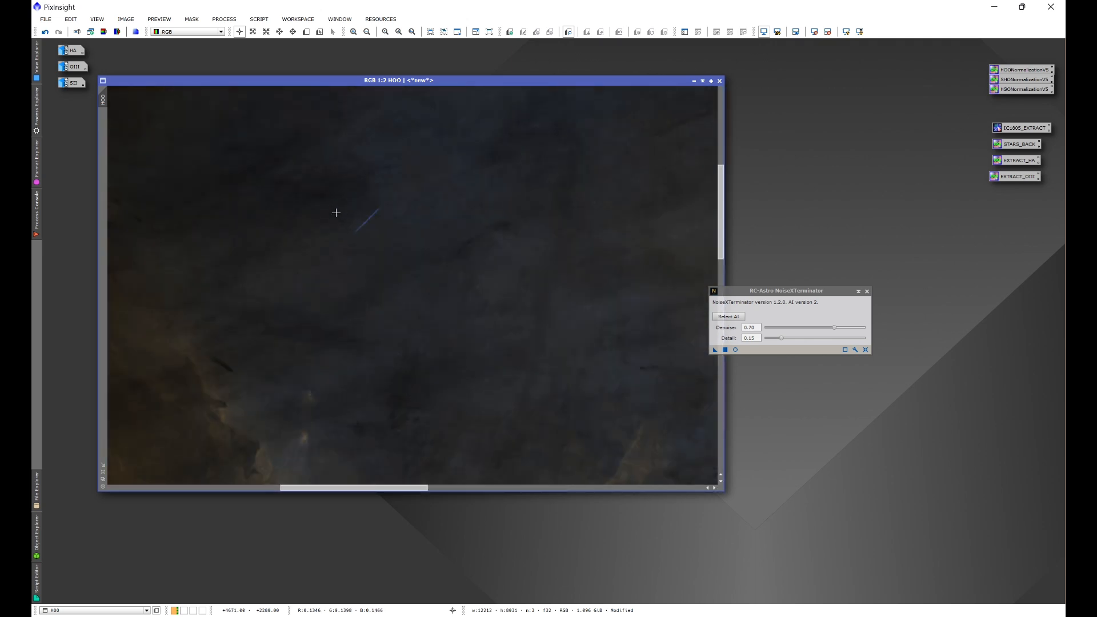
scroll(341, 214, "up", 2)
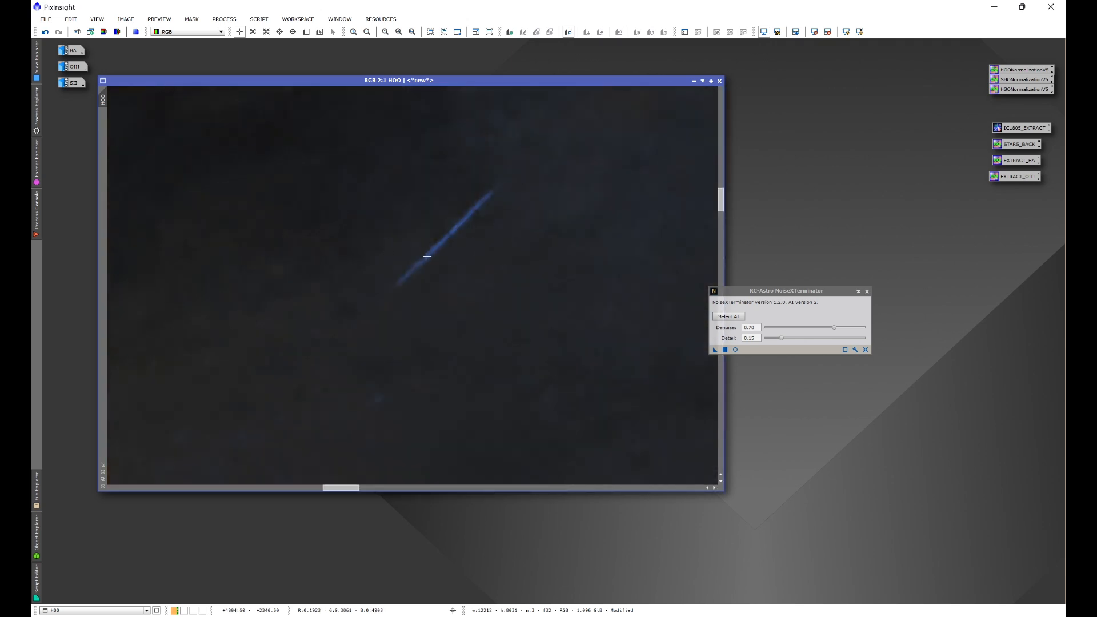
left_click(867, 291)
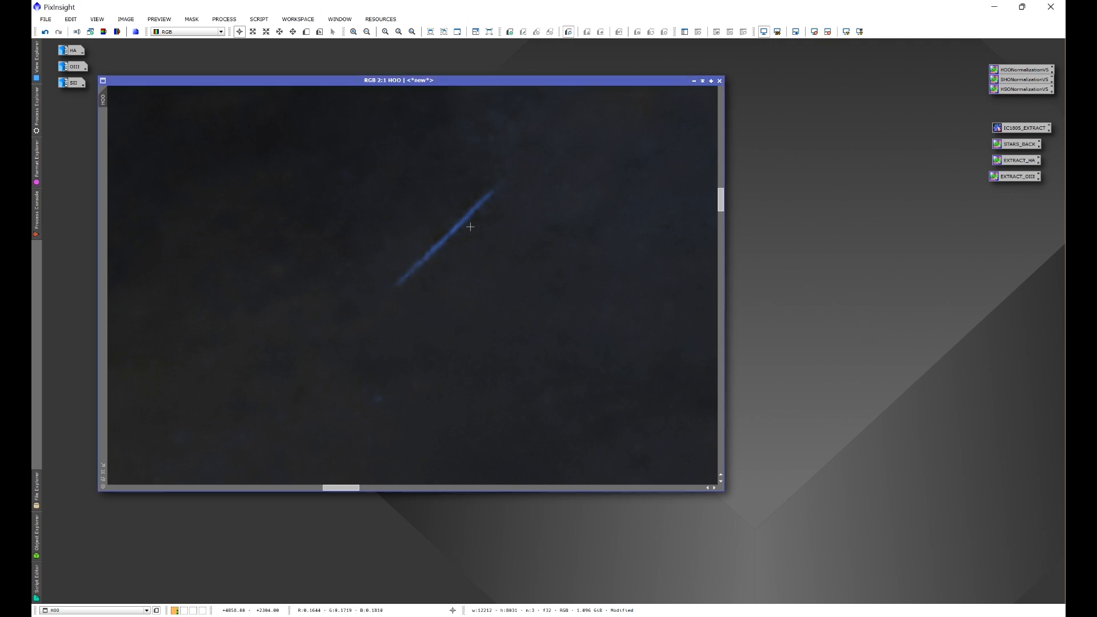
Remove the blue streak from the HOO image with the Blemish Blaster script on all channels, applying the result to the main image
left_click(224, 19)
mouse_move(258, 19)
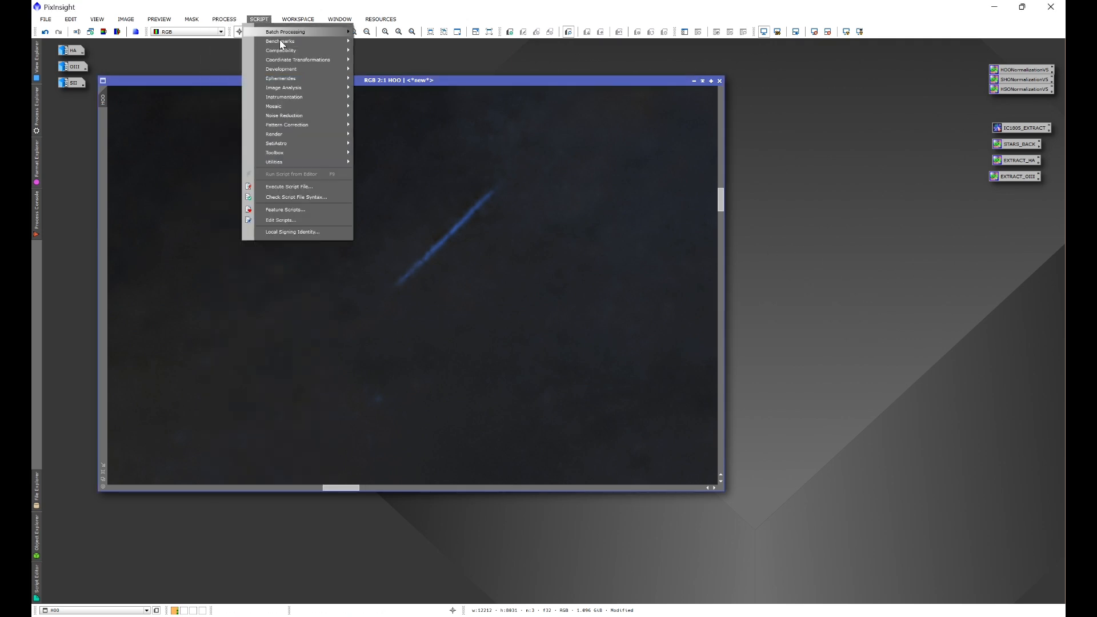
mouse_move(320, 142)
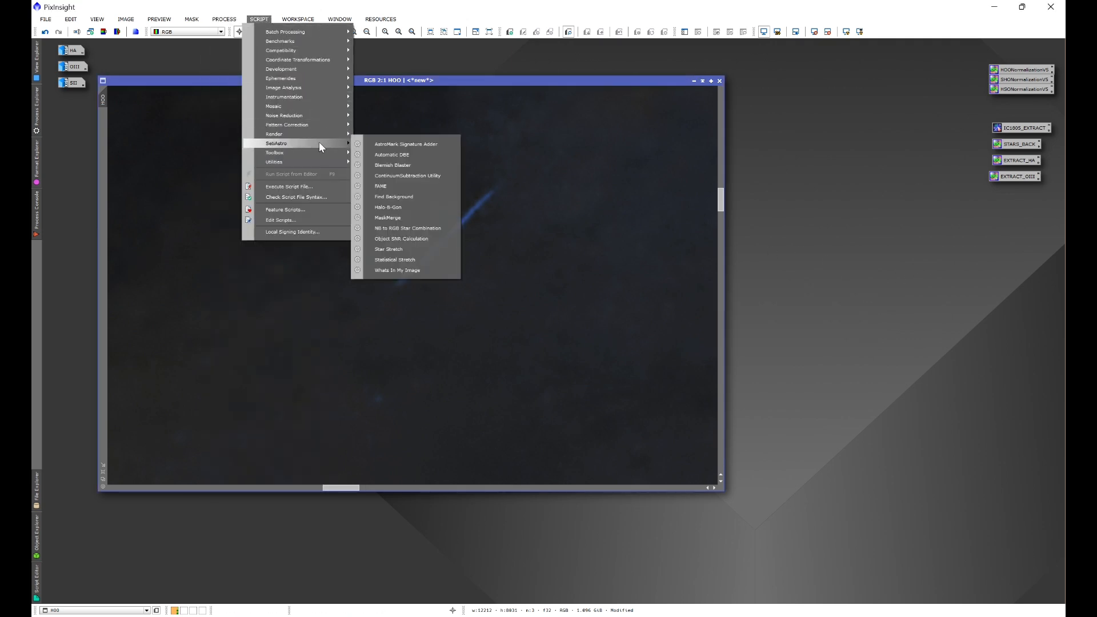
left_click(392, 165)
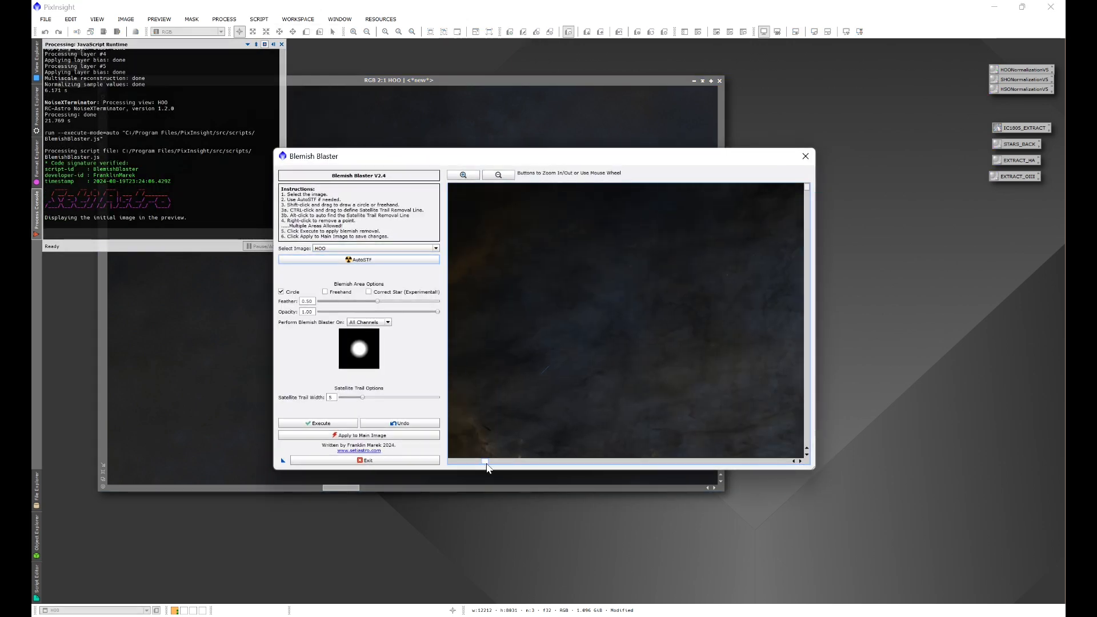
left_click(318, 423)
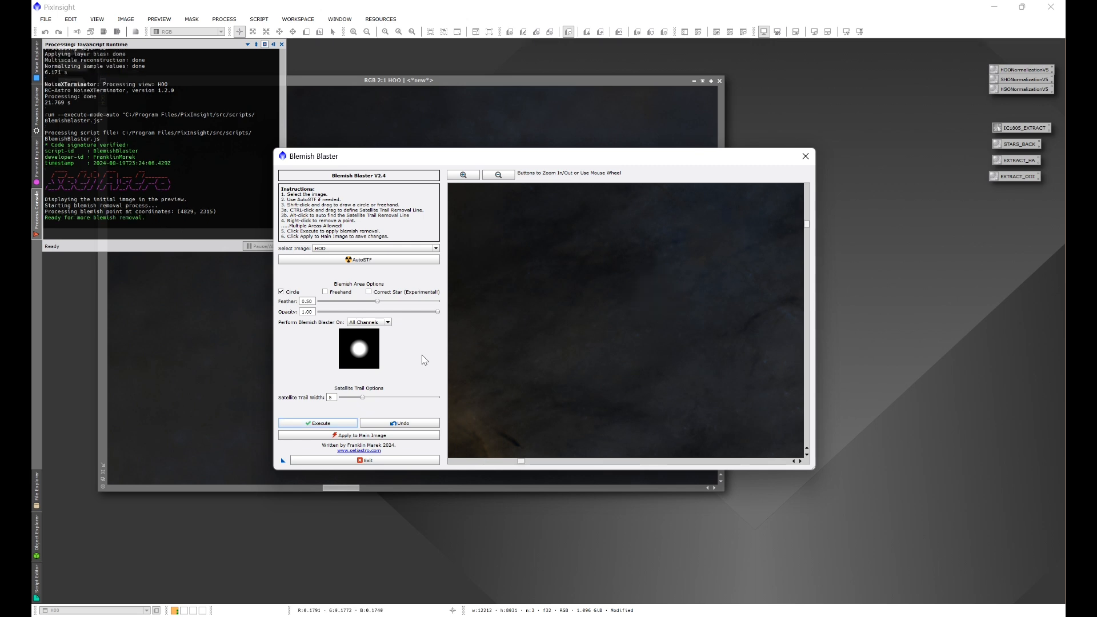
left_click(369, 436)
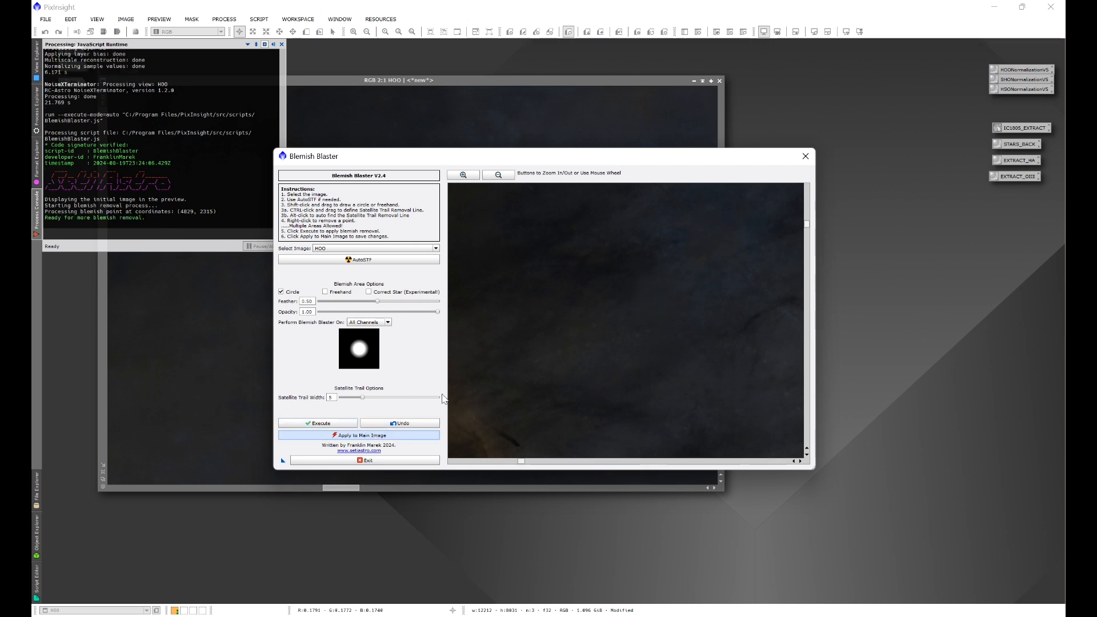
left_click(806, 158)
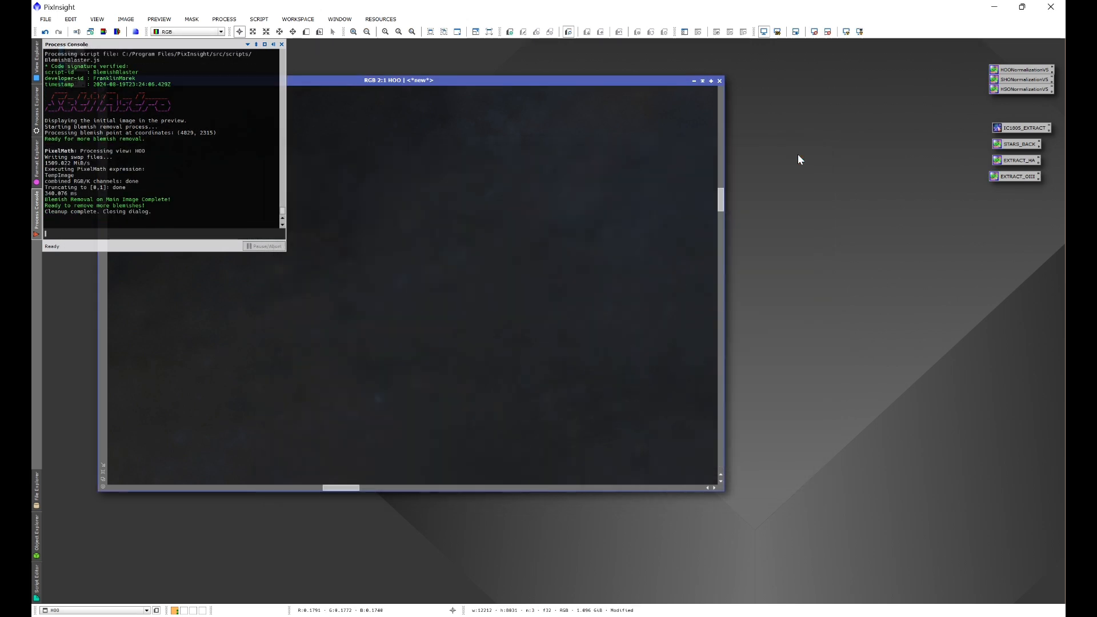
scroll(514, 308, "down", 4)
scroll(516, 309, "down", 4)
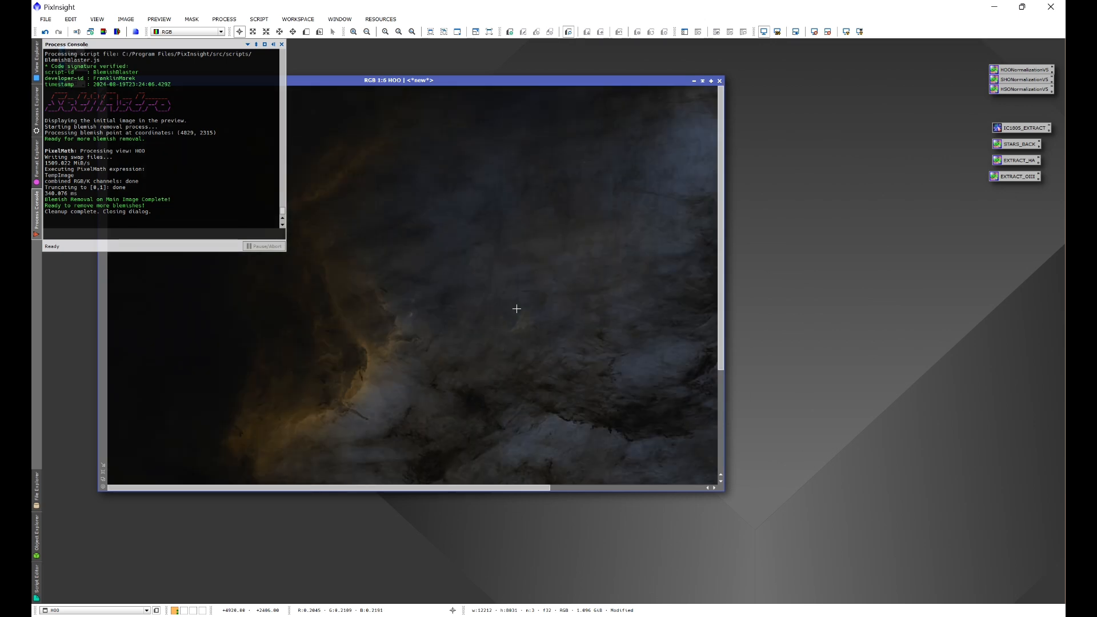
left_click(281, 45)
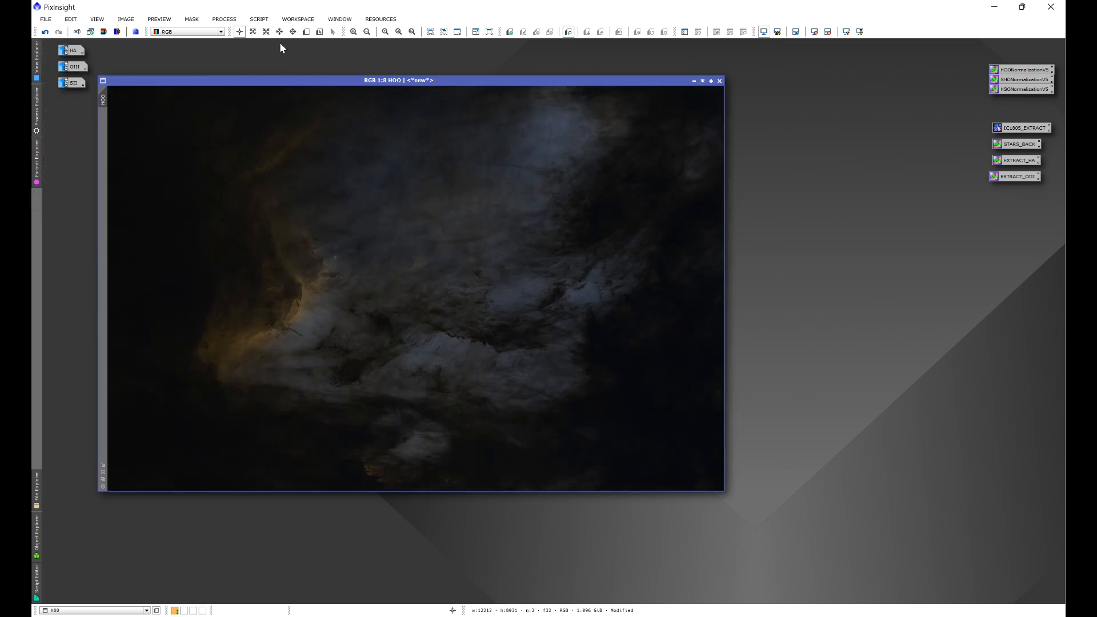
Using CurvesTransformation with real-time preview, raise the HOO image's saturation curve from about 0.60 to 0.80, slightly lift its luminance curve, and apply the adjustments
left_click_drag(311, 79, 306, 102)
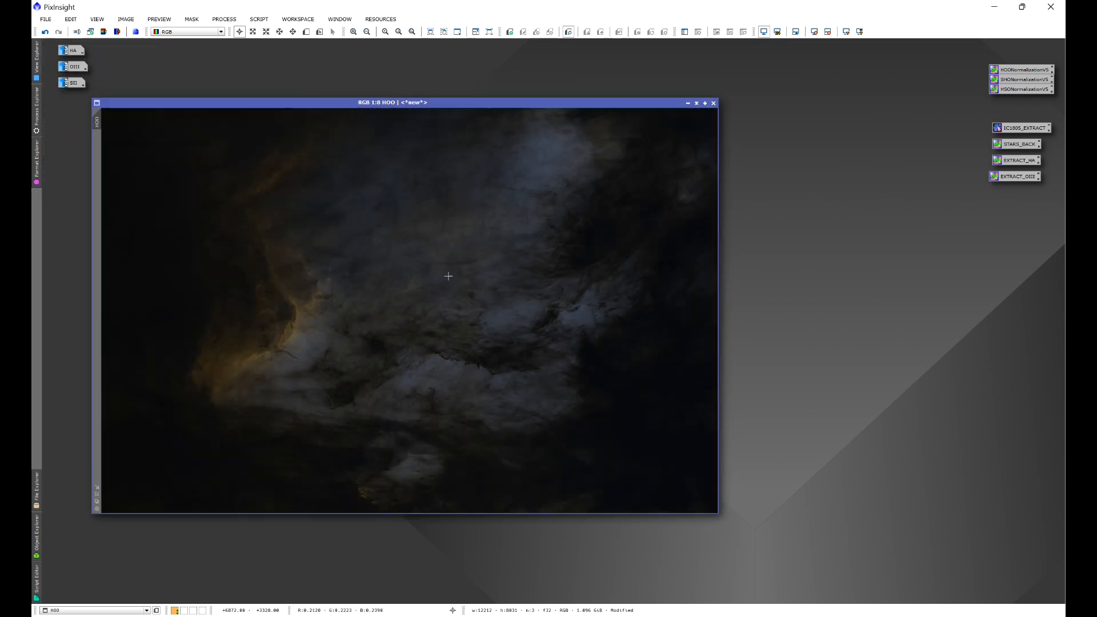
left_click(221, 19)
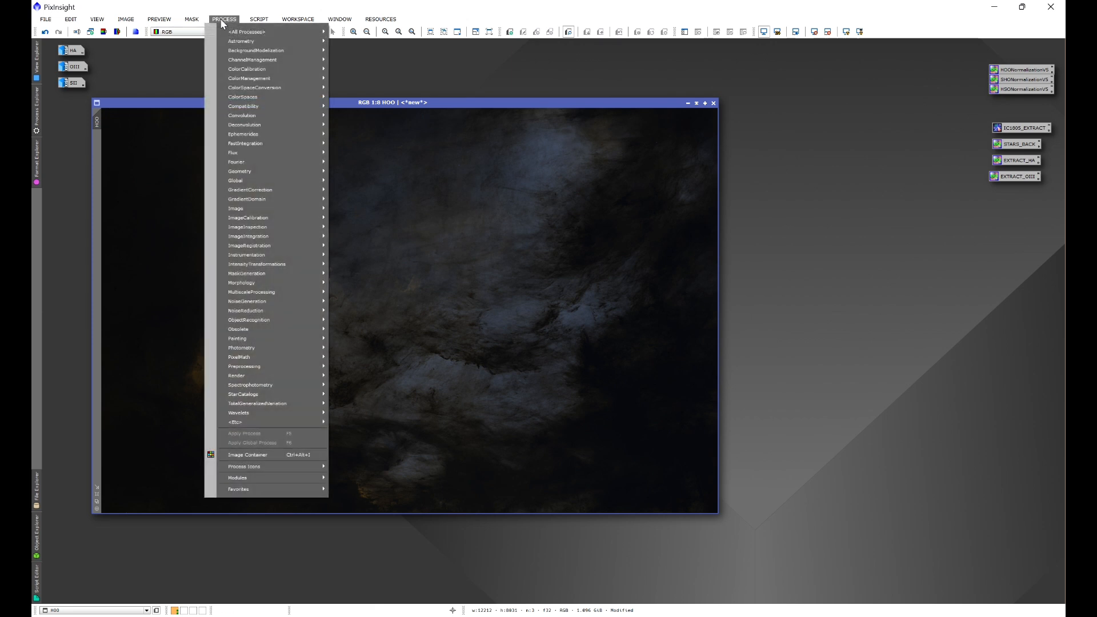
mouse_move(244, 33)
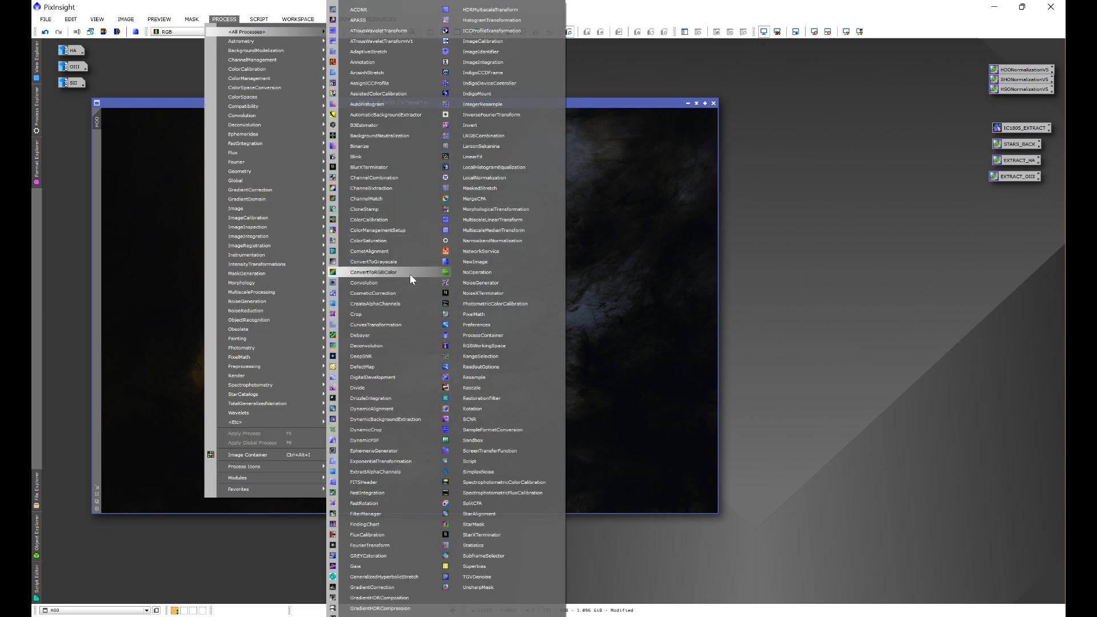
left_click(386, 325)
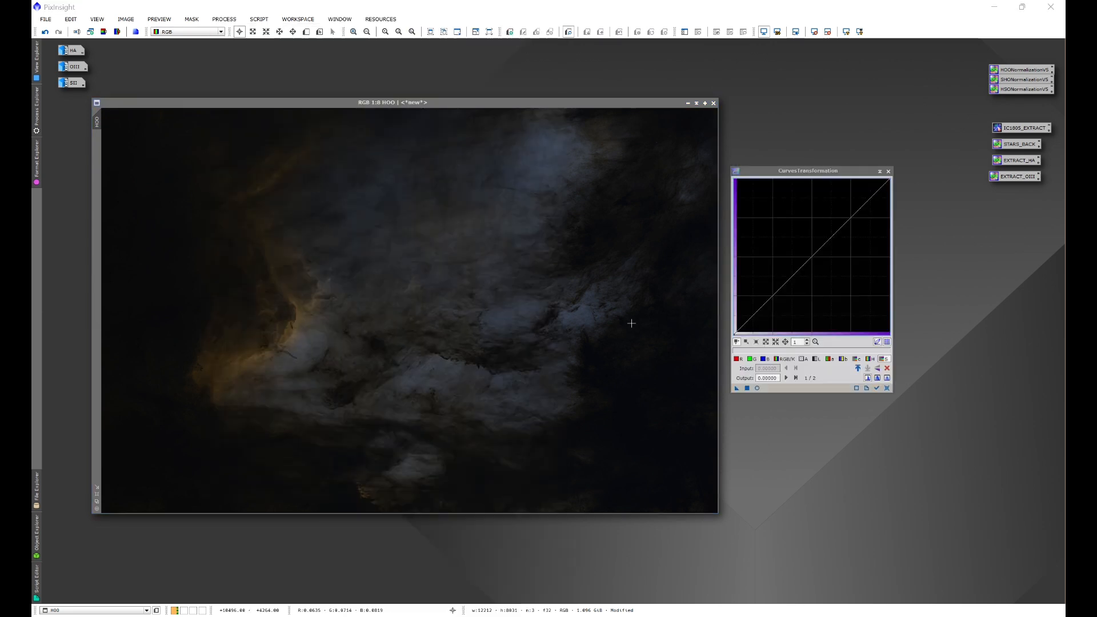
left_click(758, 388)
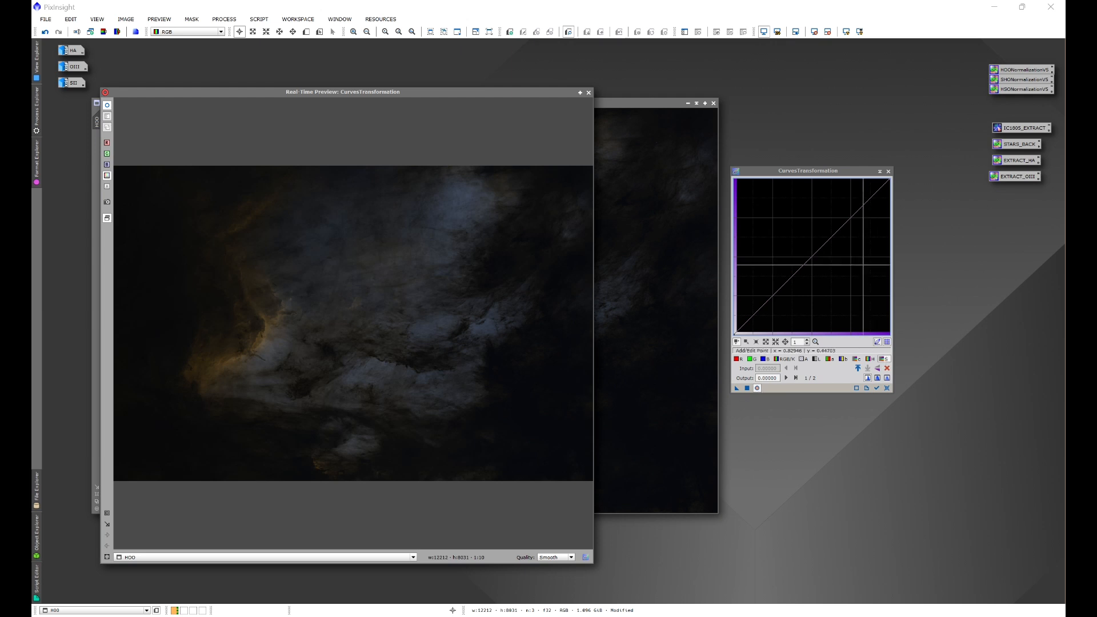
left_click(840, 225)
left_click_drag(840, 224, 829, 211)
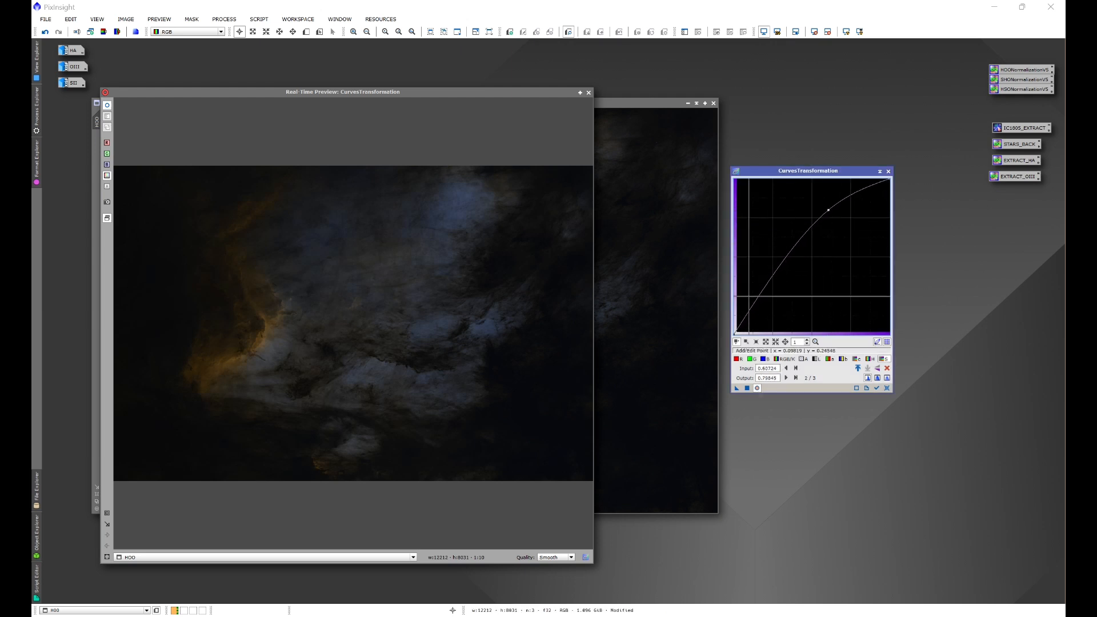
left_click(767, 298)
left_click(747, 388)
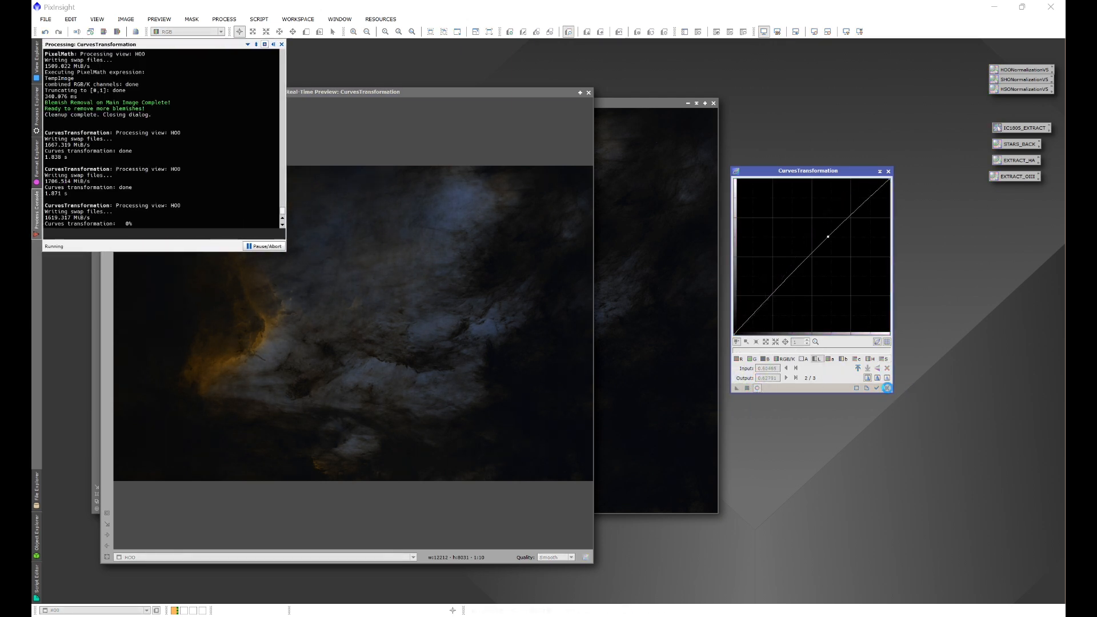
Reset CurvesTransformation and close its real-time preview and process window
left_click(887, 388)
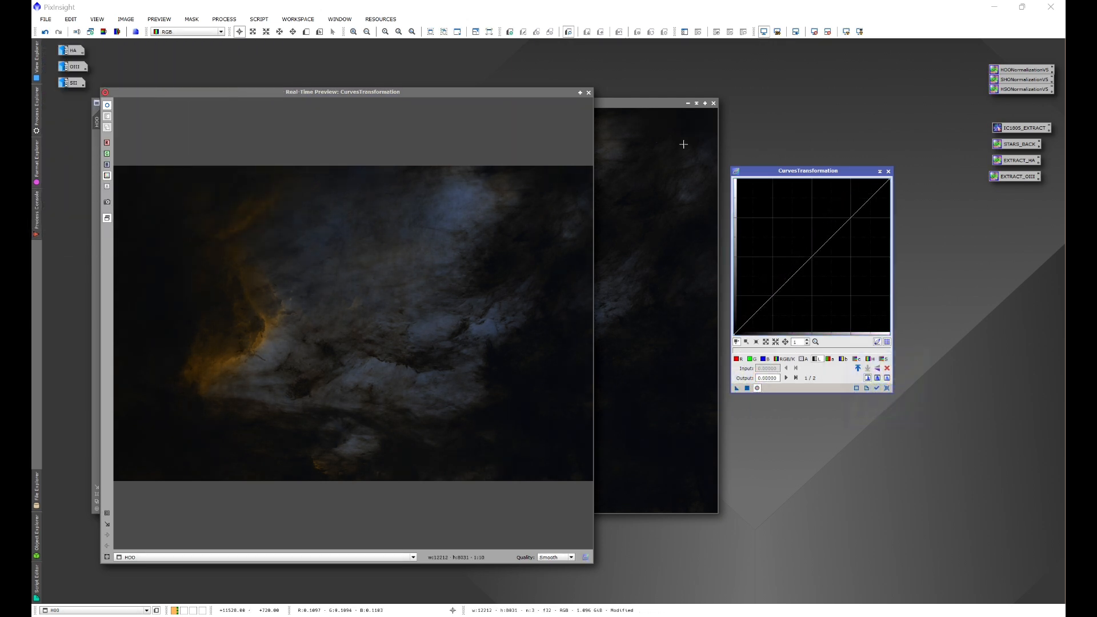
left_click(589, 92)
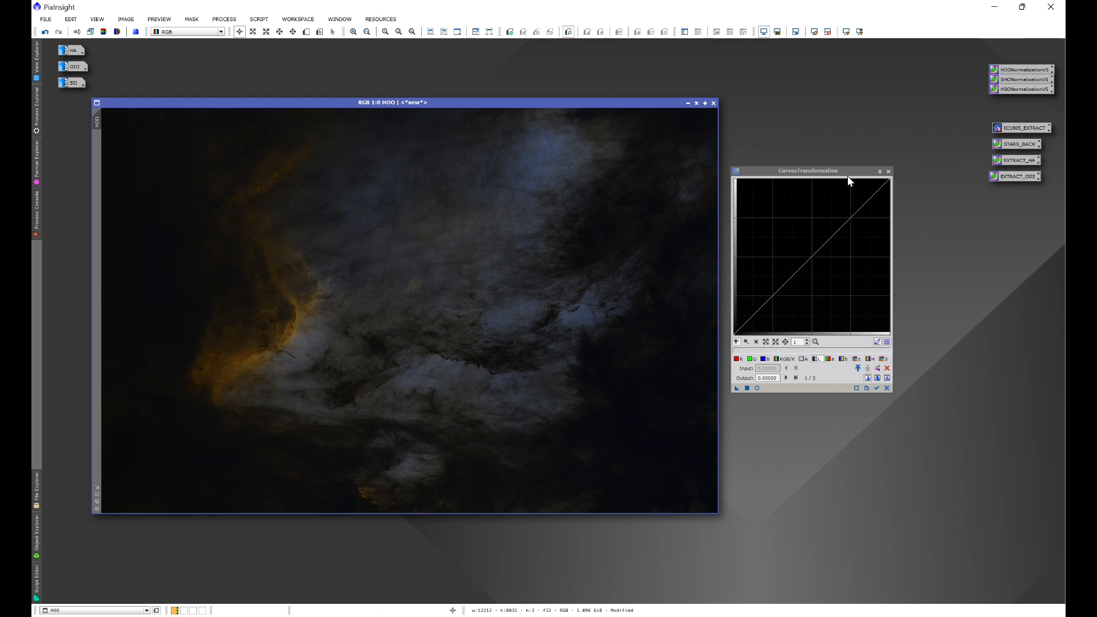
left_click(888, 171)
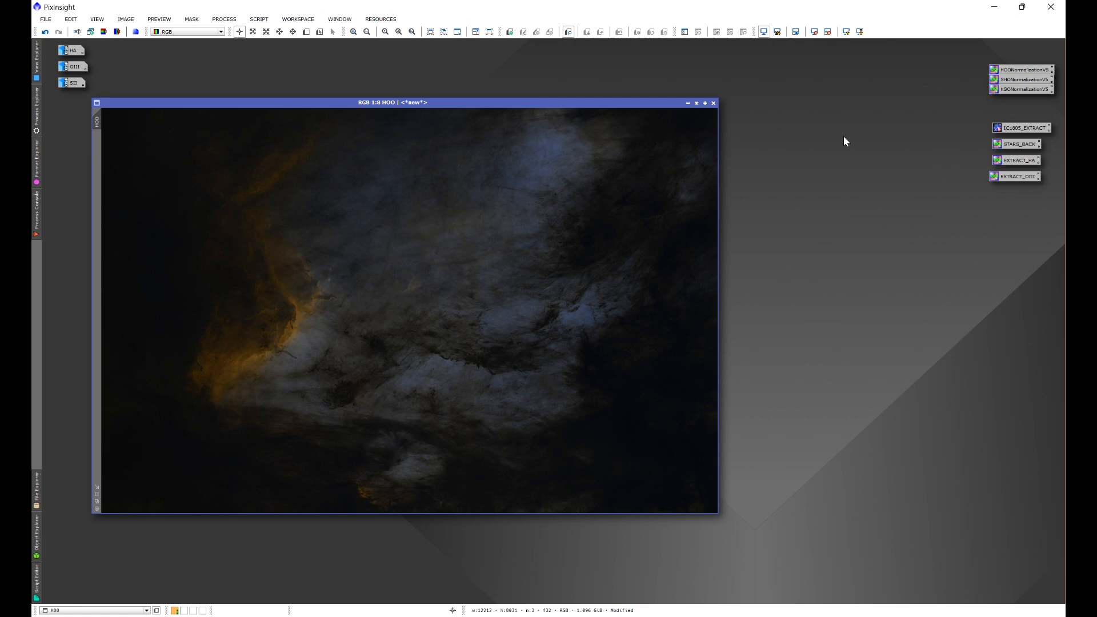
Minimise the HOO image and close the HA, OIII and SII images without saving them
left_click(688, 104)
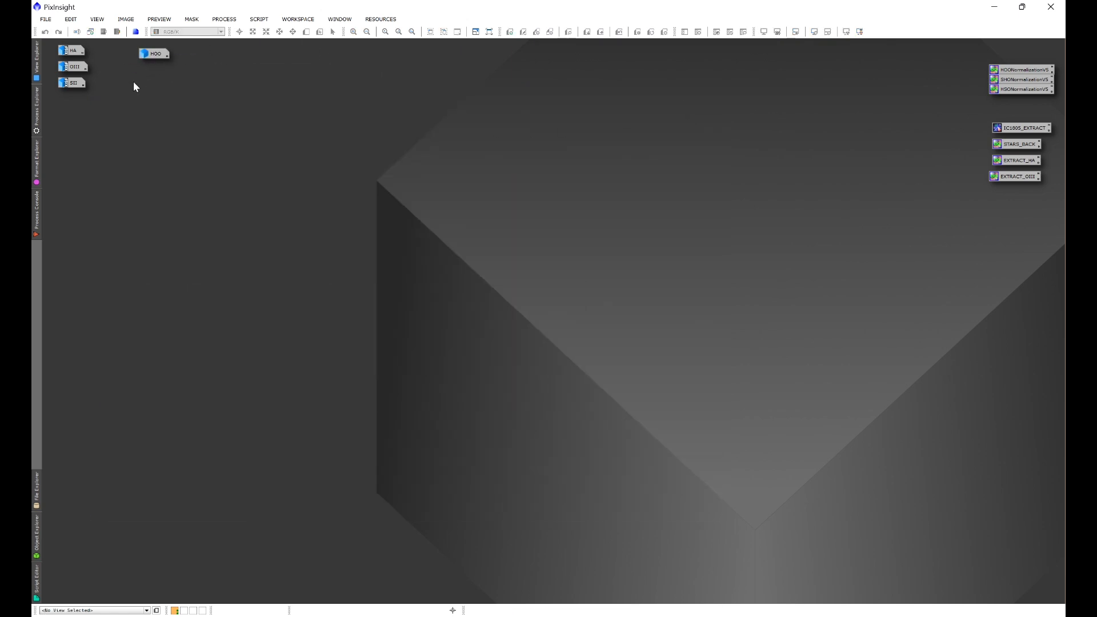
left_click_drag(88, 98, 53, 46)
right_click(69, 49)
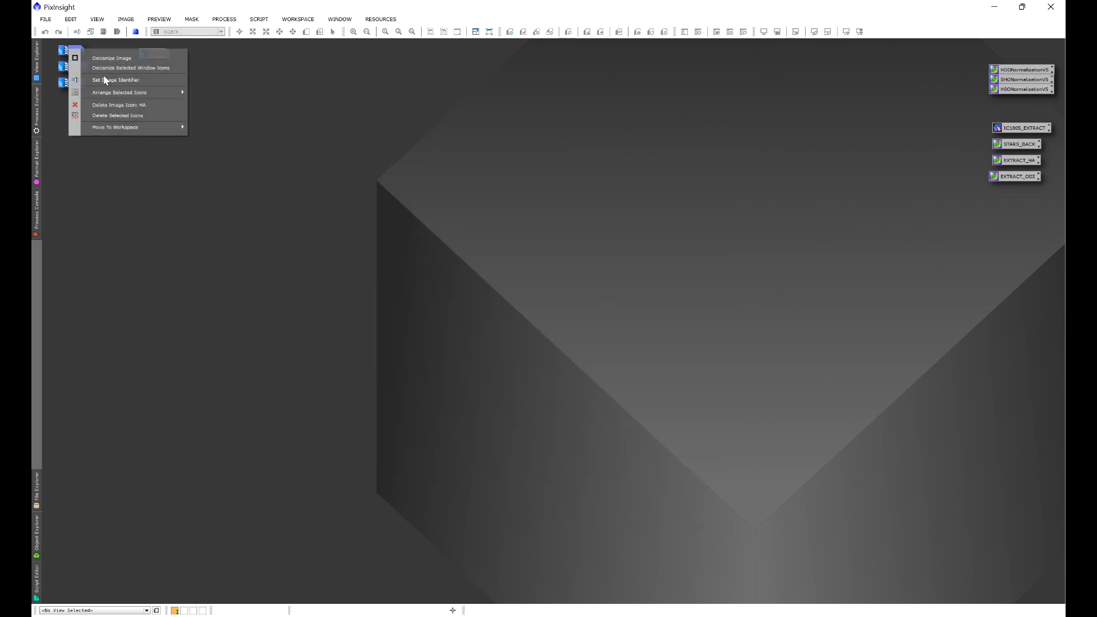
left_click(110, 115)
left_click(544, 340)
left_click(544, 339)
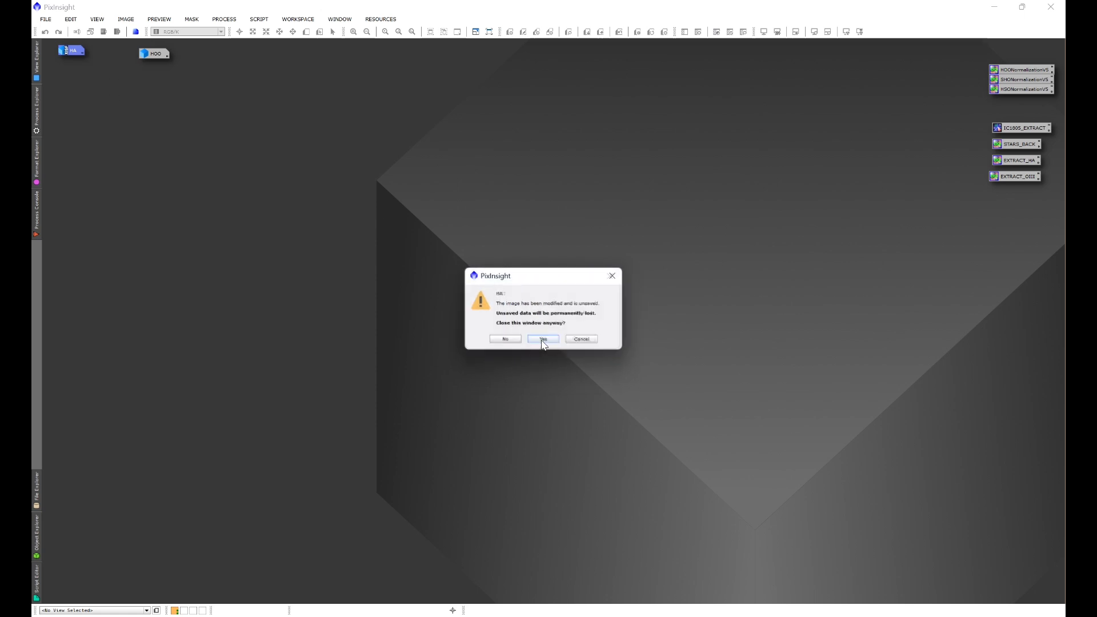
left_click(544, 340)
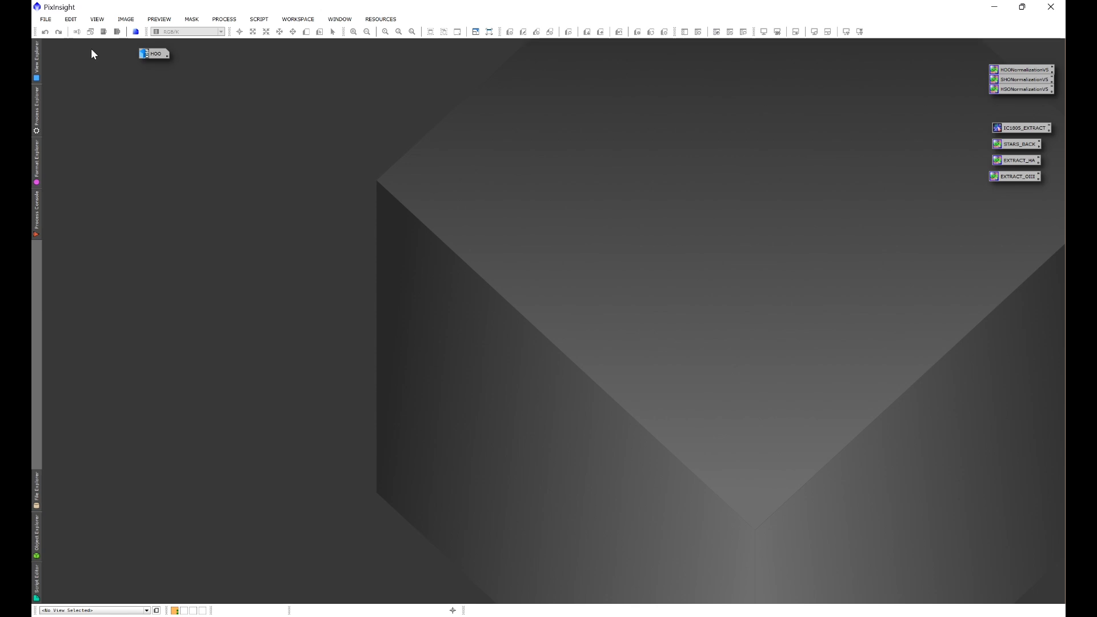
Open the BLUE, GREEN and RED .xisf images from the RGB CROP_ALIGN folder of the WBPP IC5070 PROJECT
left_click(46, 19)
left_click(56, 32)
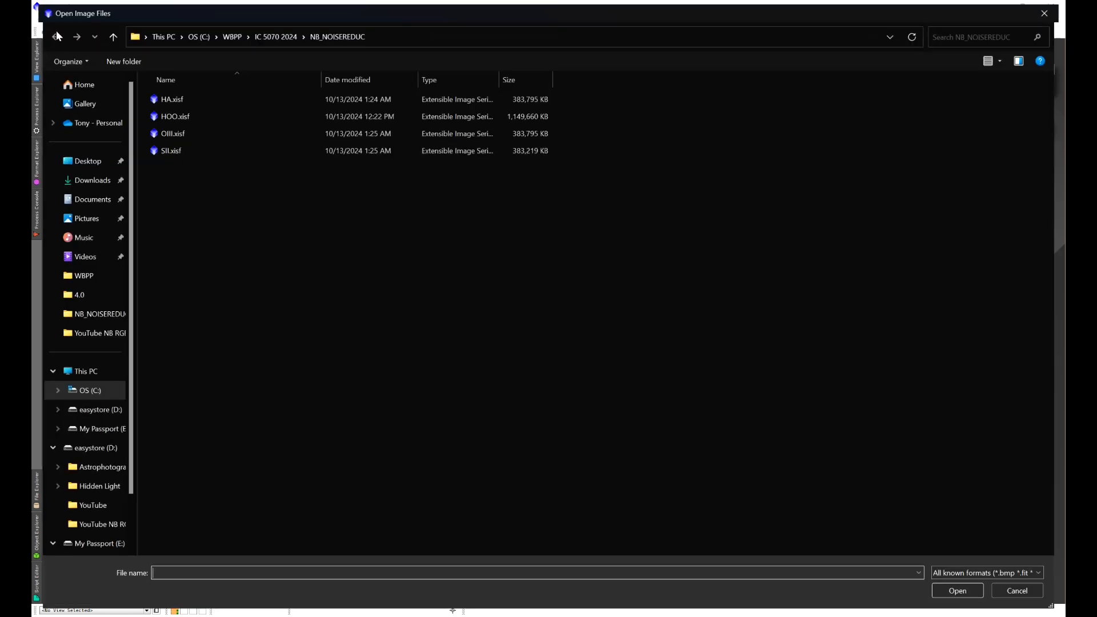
left_click(84, 371)
double_click(186, 124)
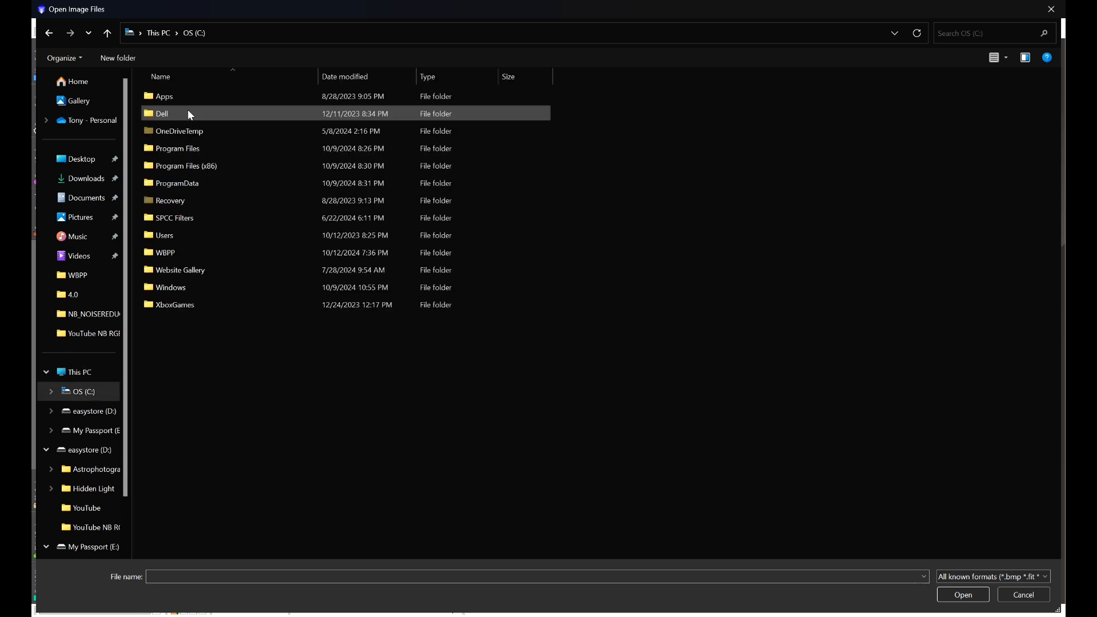
double_click(174, 251)
double_click(175, 133)
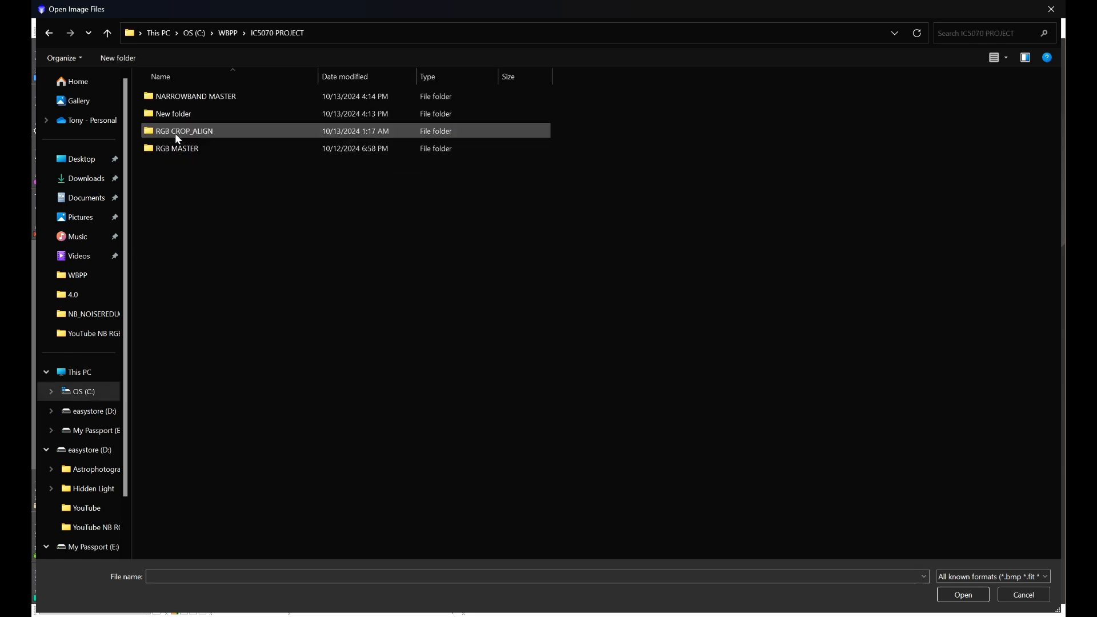
double_click(174, 132)
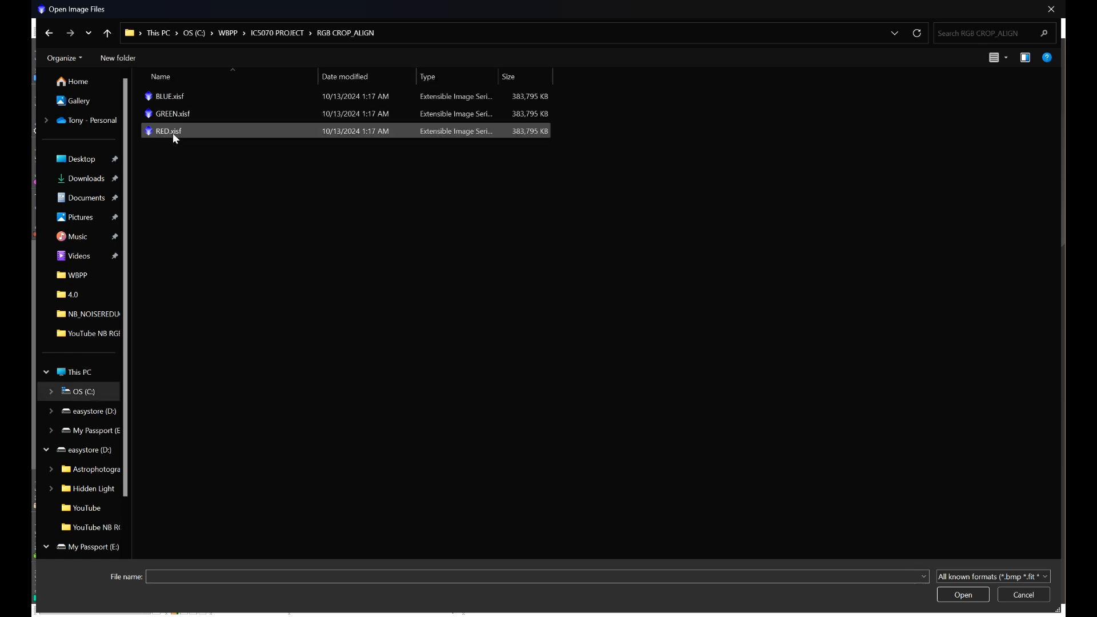
key("ctrl+a")
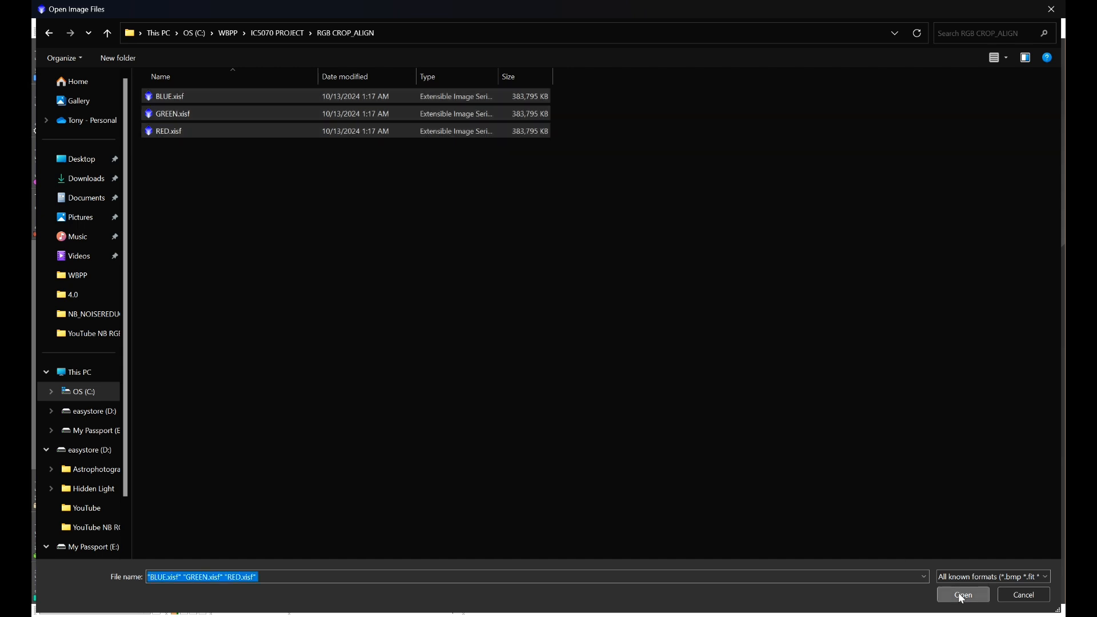
left_click(961, 596)
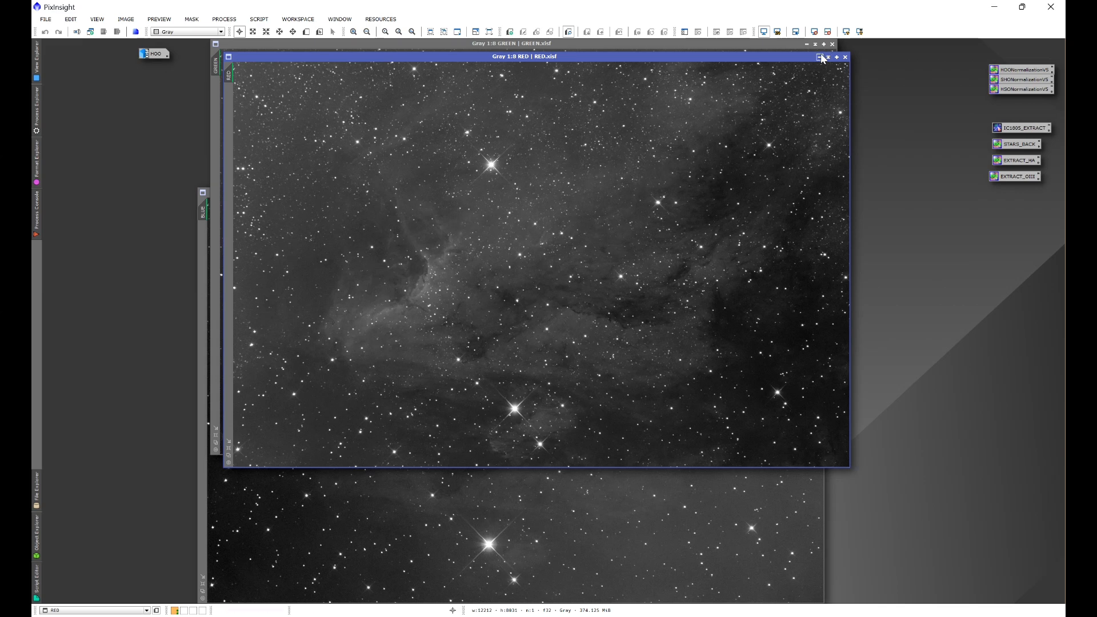
Minimise the RED, GREEN and BLUE images and stack their icons in a column beside the HOO icon
left_click(820, 56)
left_click_drag(560, 264, 74, 58)
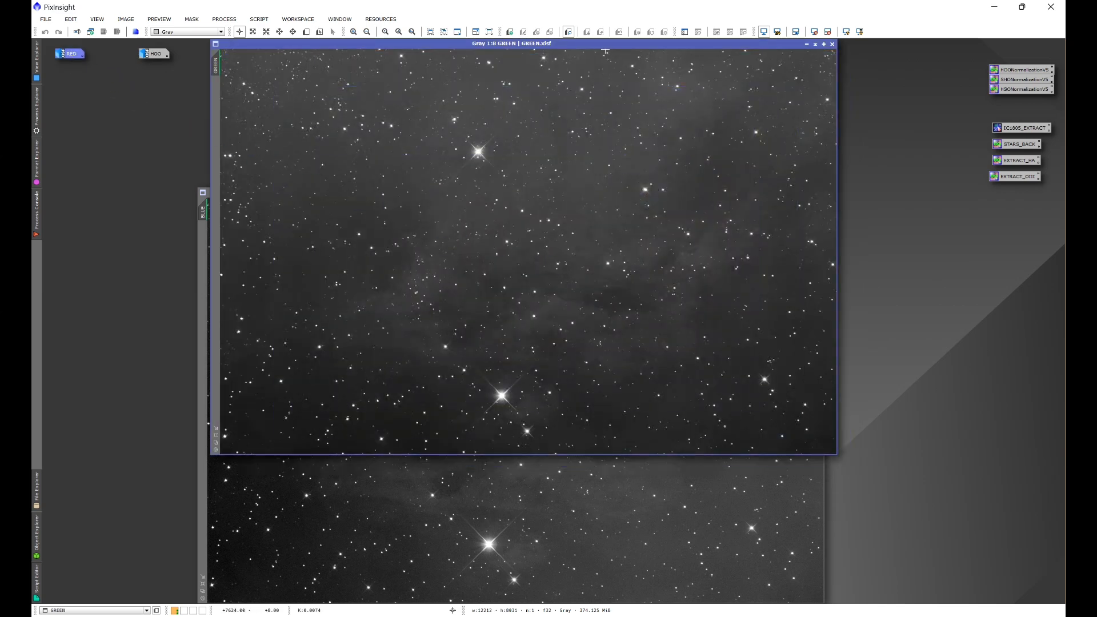
left_click(806, 44)
left_click_drag(540, 252, 77, 73)
left_click(794, 193)
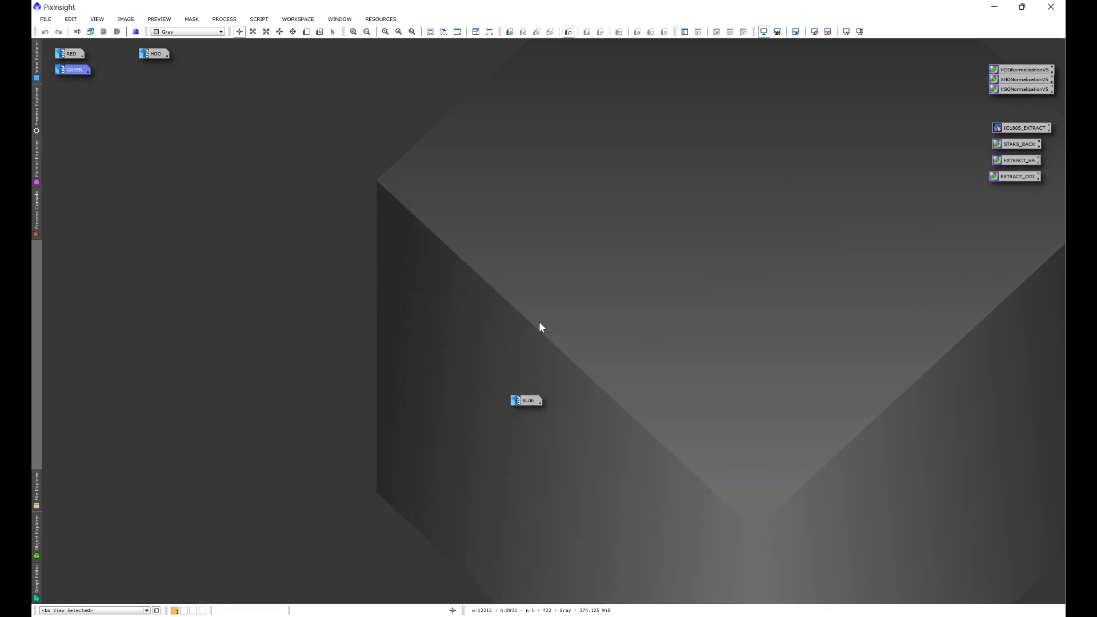
left_click_drag(522, 404, 72, 90)
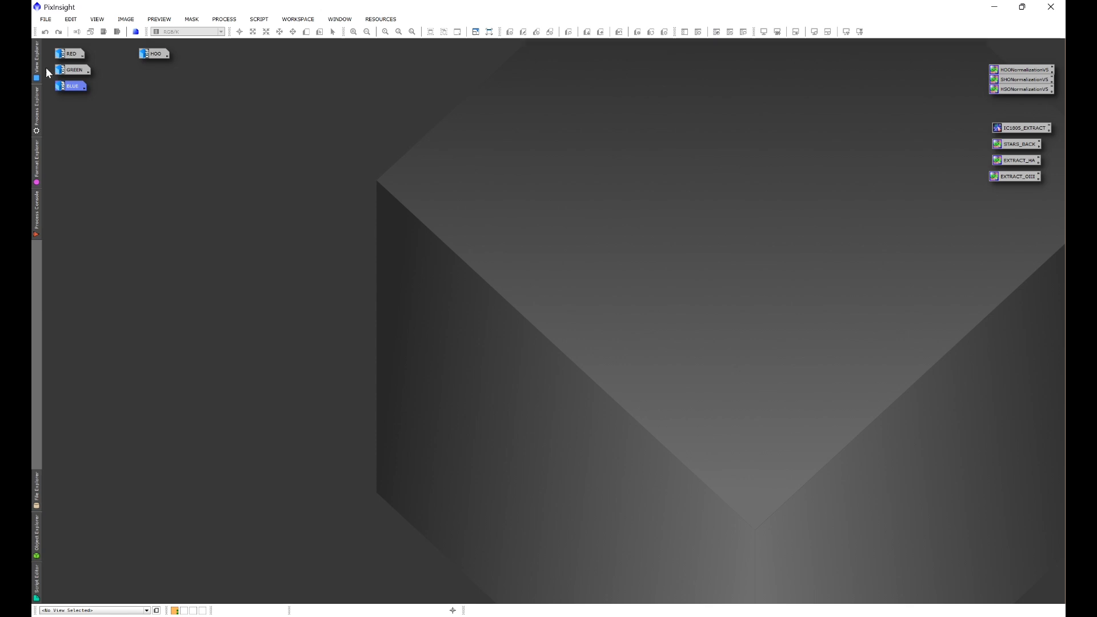
Restore the RED image and apply BlurXTerminator to it with Correct Only enabled
double_click(67, 61)
left_click_drag(471, 56, 426, 104)
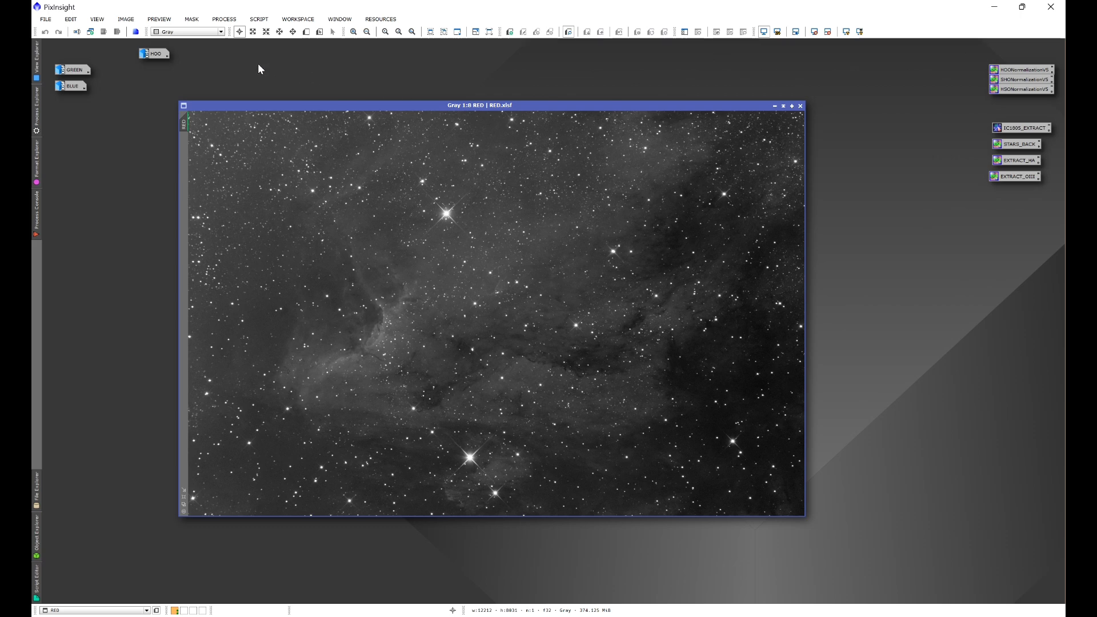
left_click(224, 19)
mouse_move(238, 33)
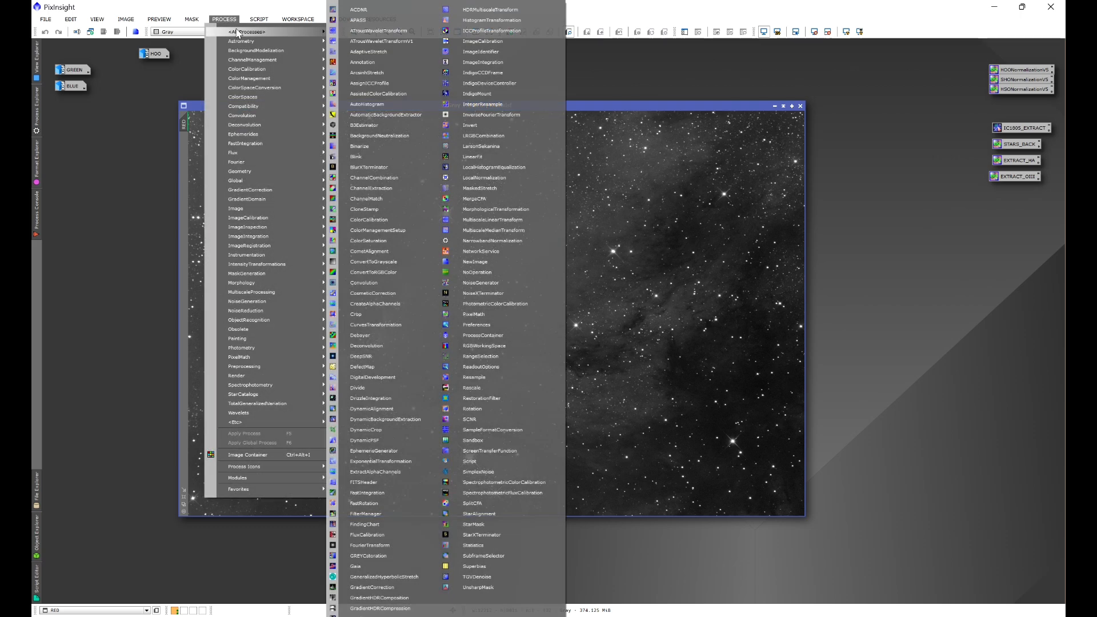
left_click(368, 166)
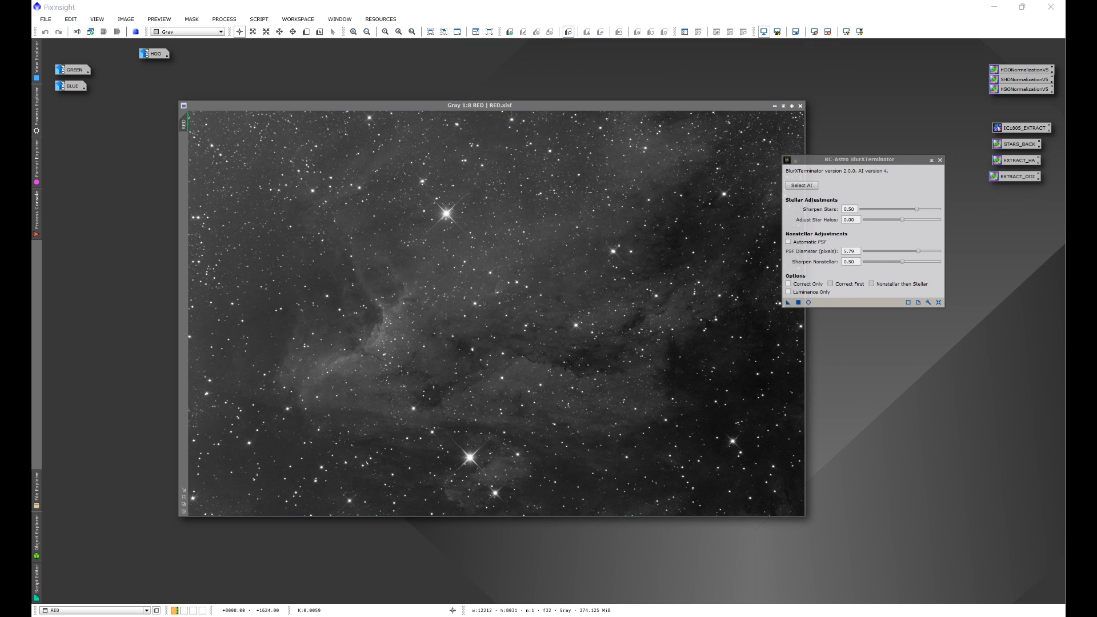
left_click(788, 284)
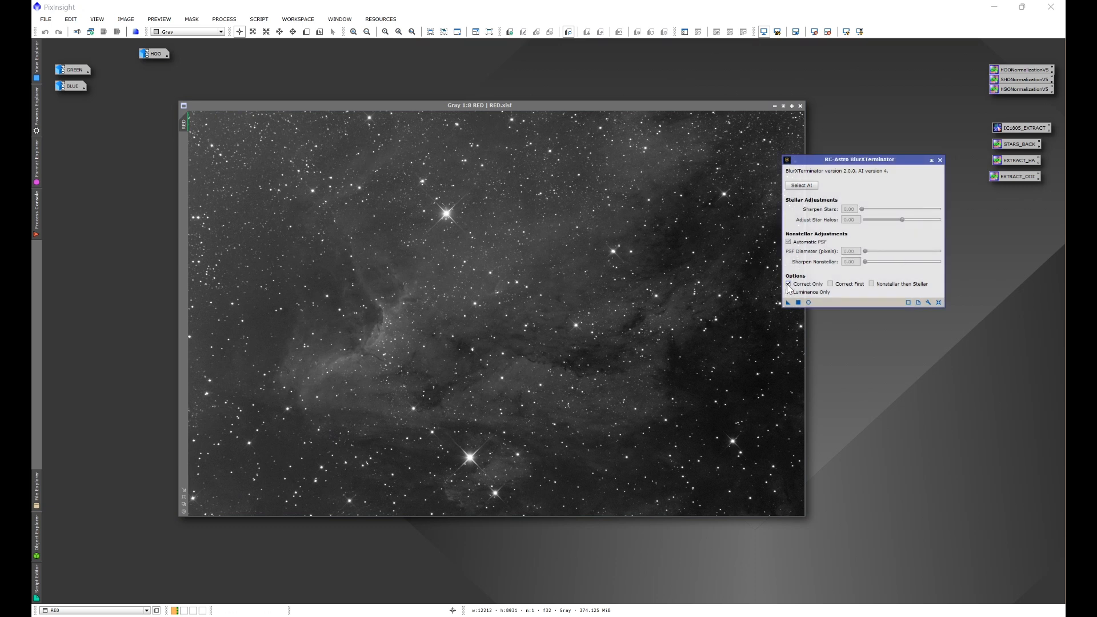
left_click_drag(788, 303, 654, 314)
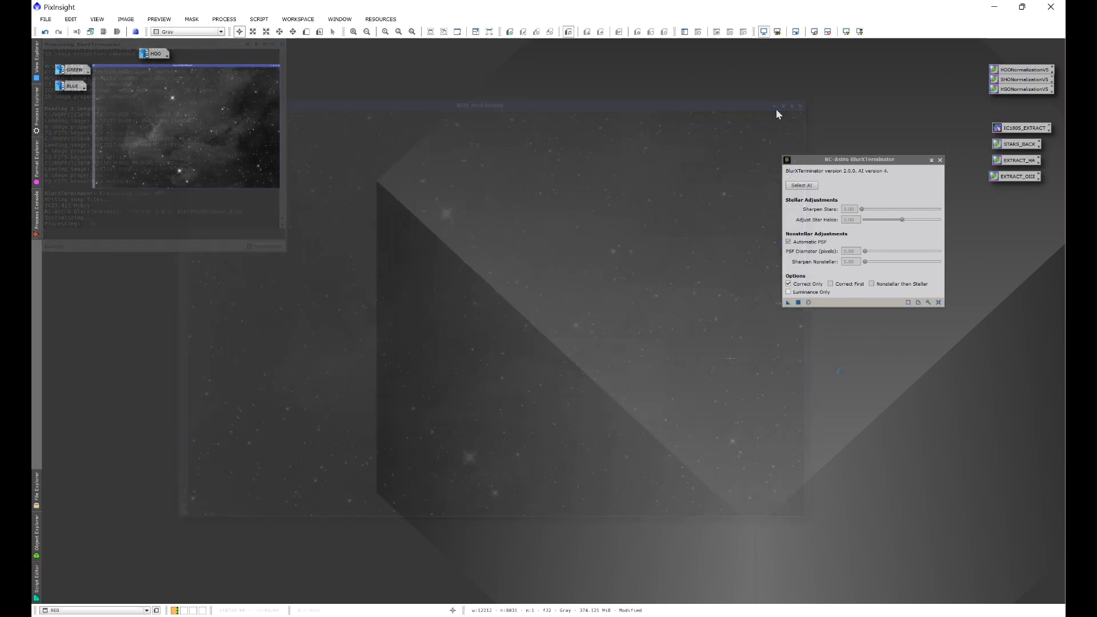
Apply the same Correct Only BlurXTerminator settings to the GREEN and BLUE images, then close the process window
double_click(77, 68)
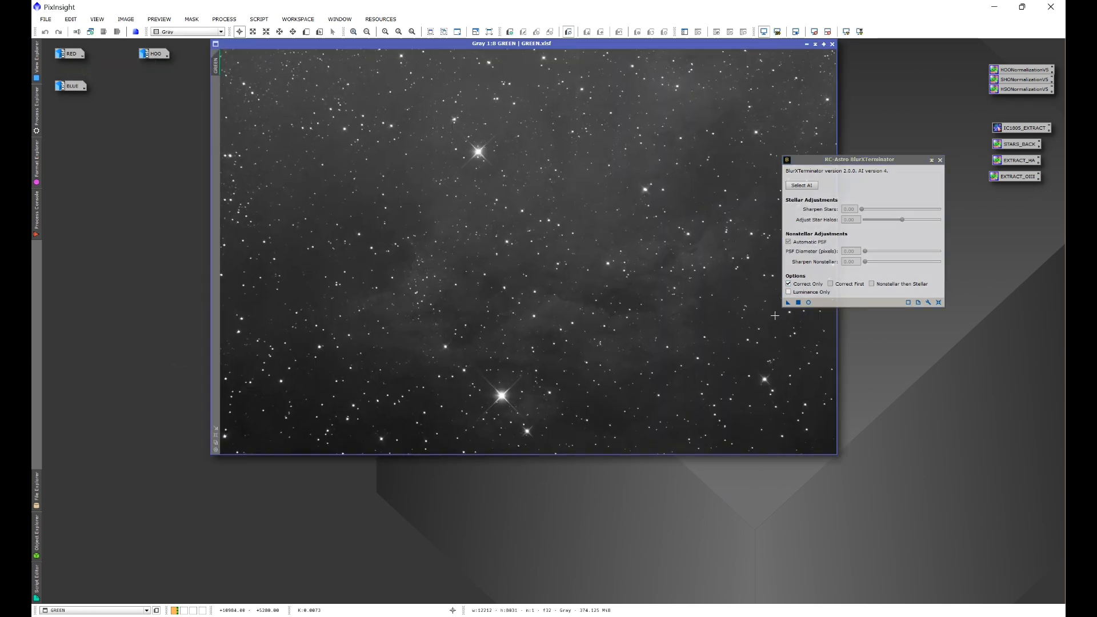
left_click(798, 302)
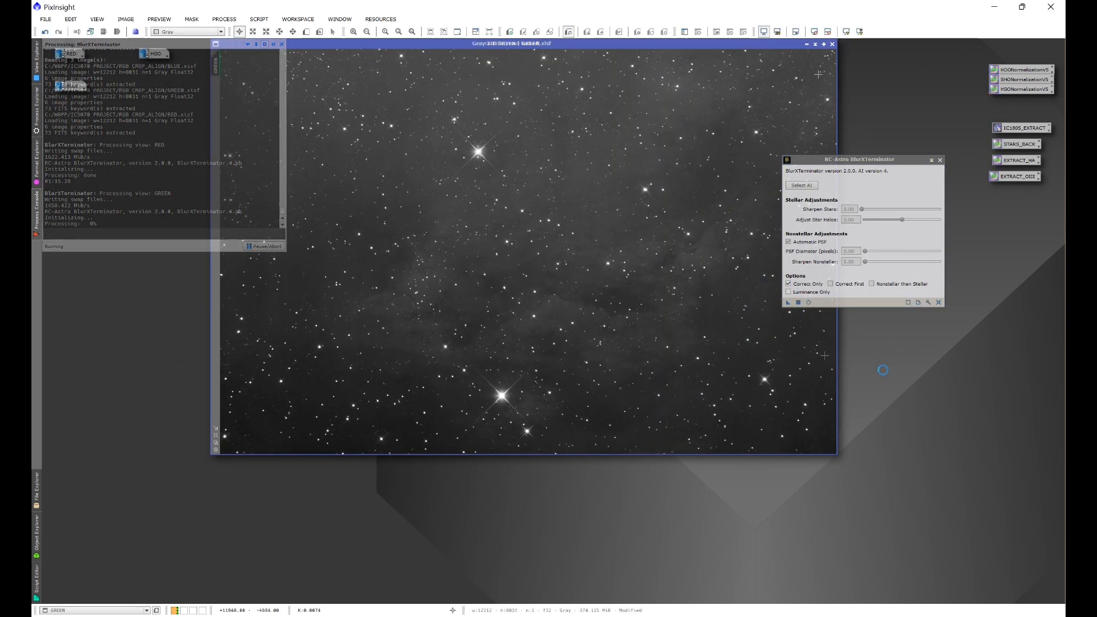
left_click(806, 45)
double_click(74, 86)
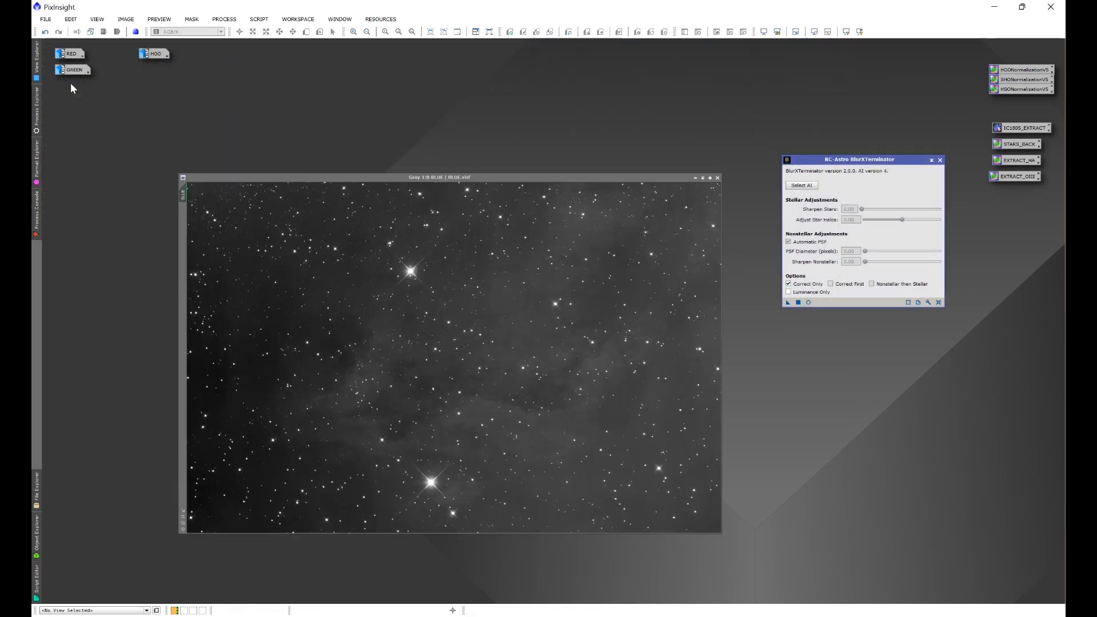
left_click_drag(788, 302, 752, 314)
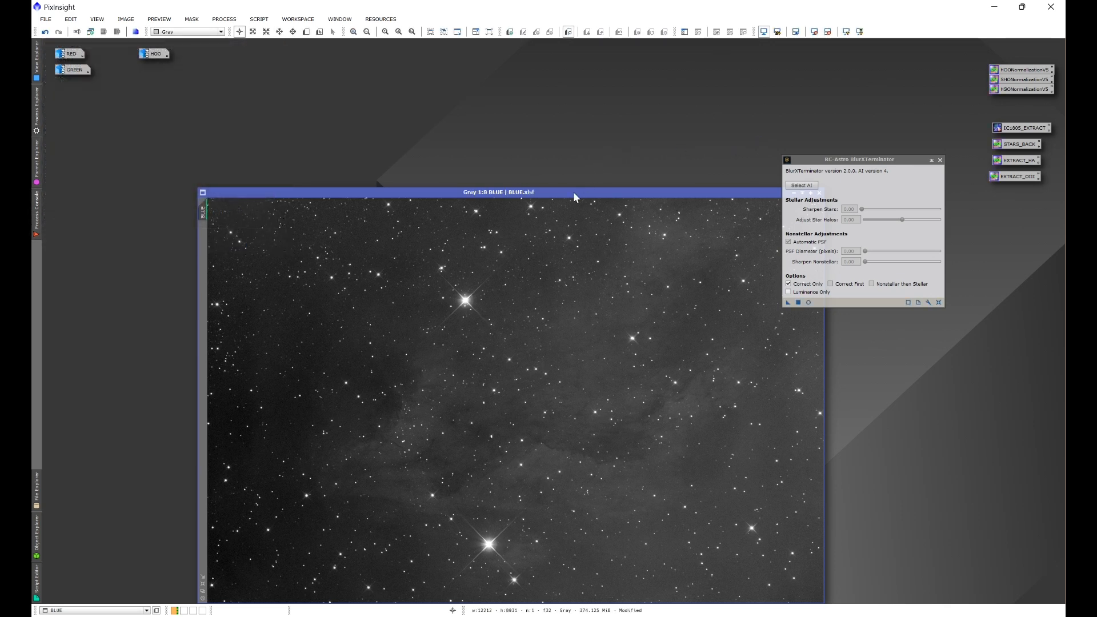
left_click_drag(574, 190, 520, 134)
left_click(939, 159)
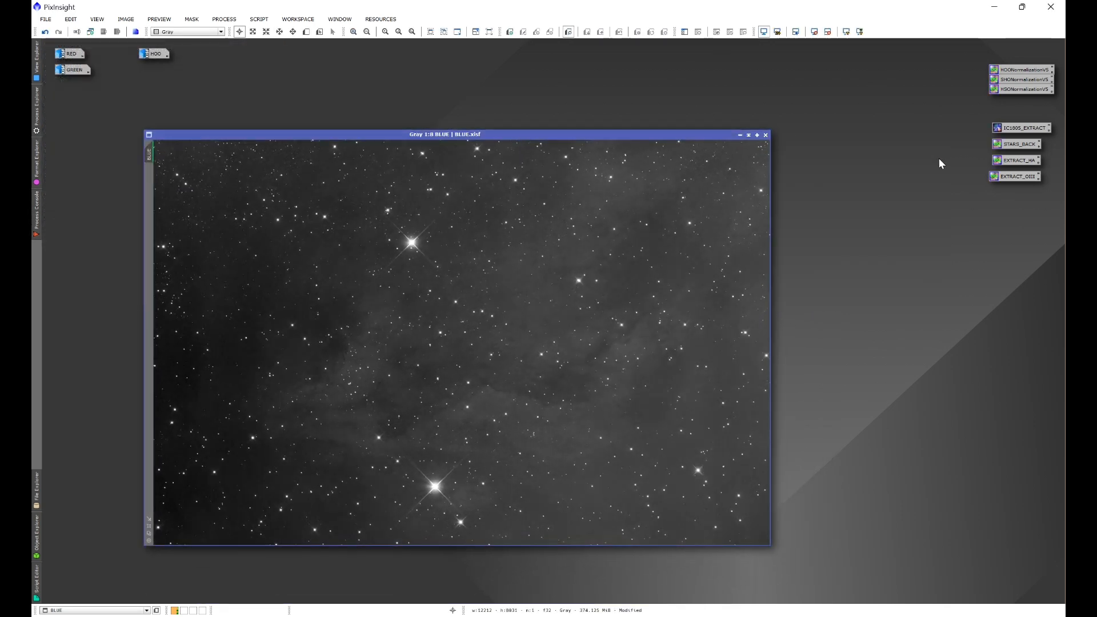
Run the Automatic DBE script on the BLUE, GREEN and RED images to create background-corrected versions
left_click(260, 19)
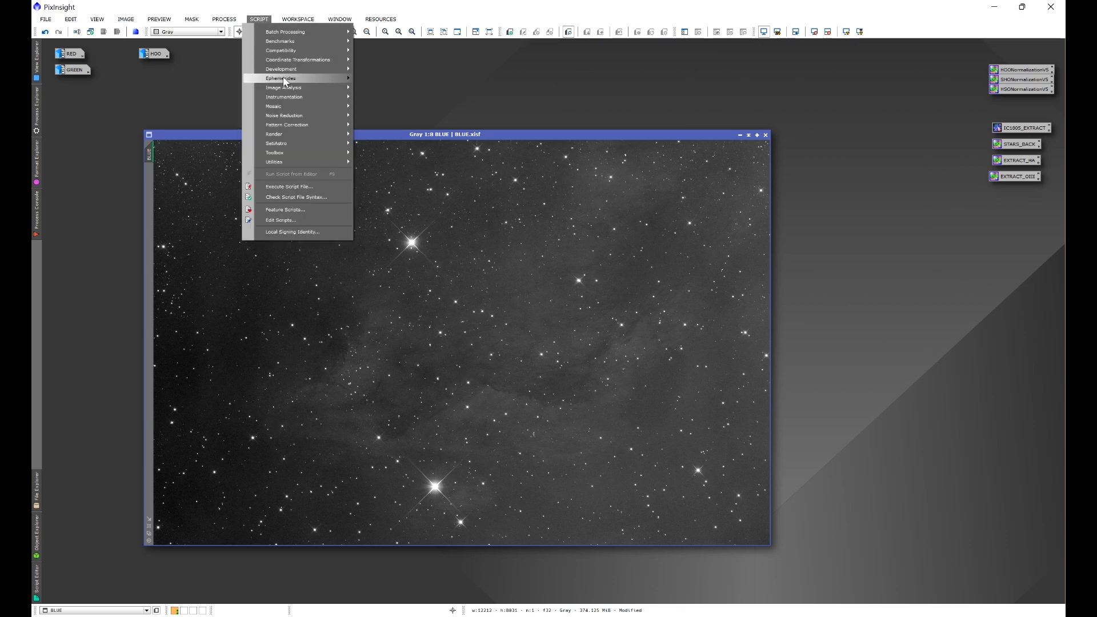
mouse_move(290, 144)
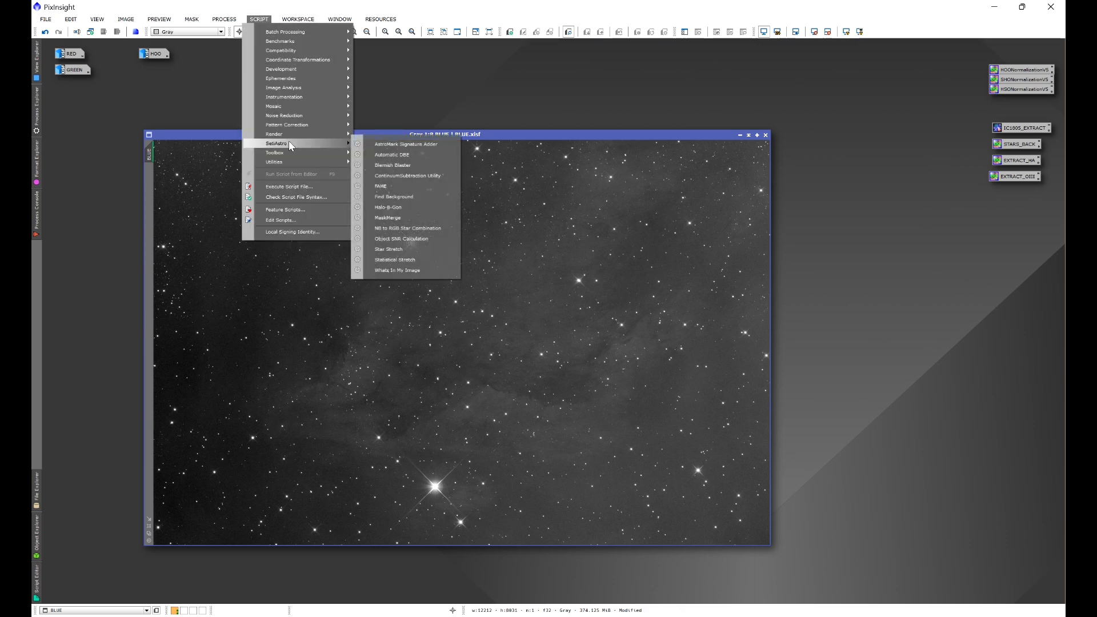
left_click(392, 154)
left_click(472, 423)
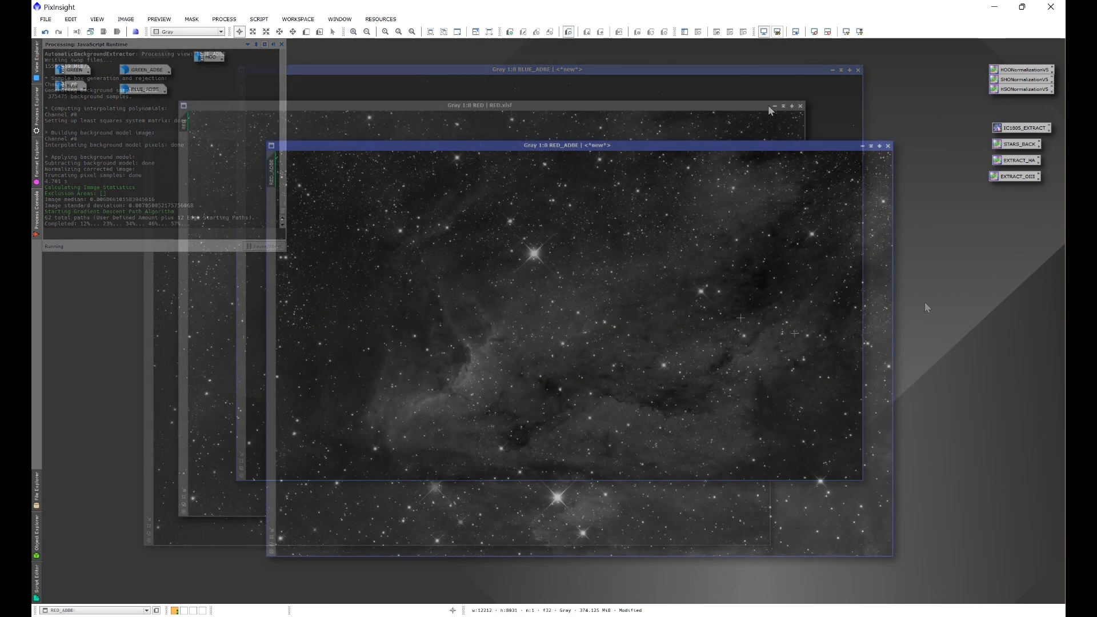
left_click_drag(506, 148, 459, 122)
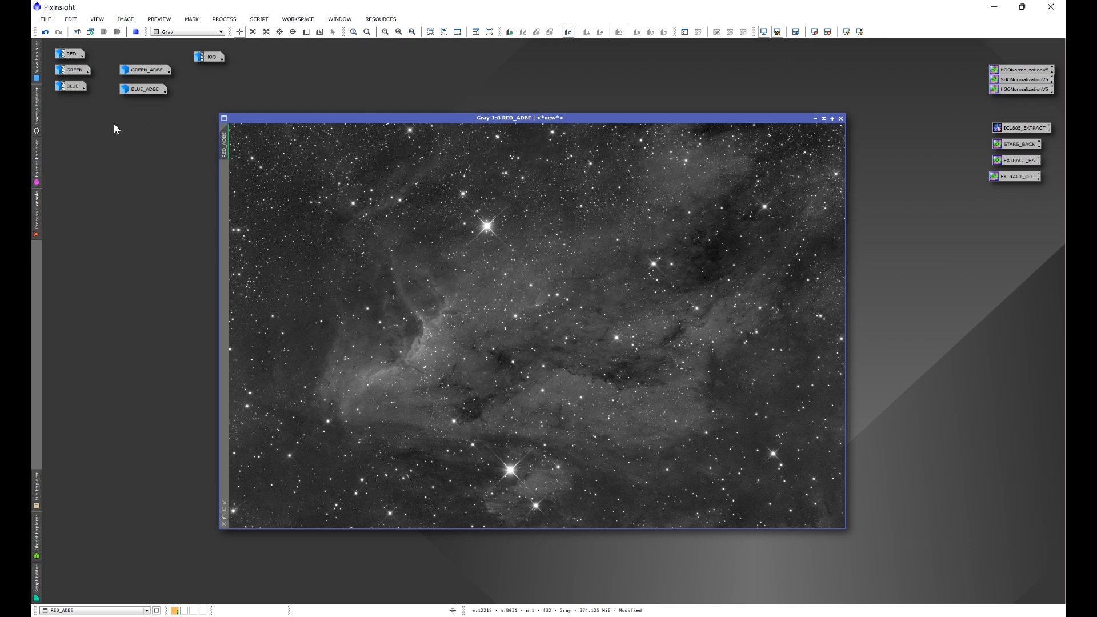
Delete the original RED, GREEN and BLUE images without saving them, keeping only the ADBE versions
left_click_drag(76, 59, 74, 60)
right_click(72, 65)
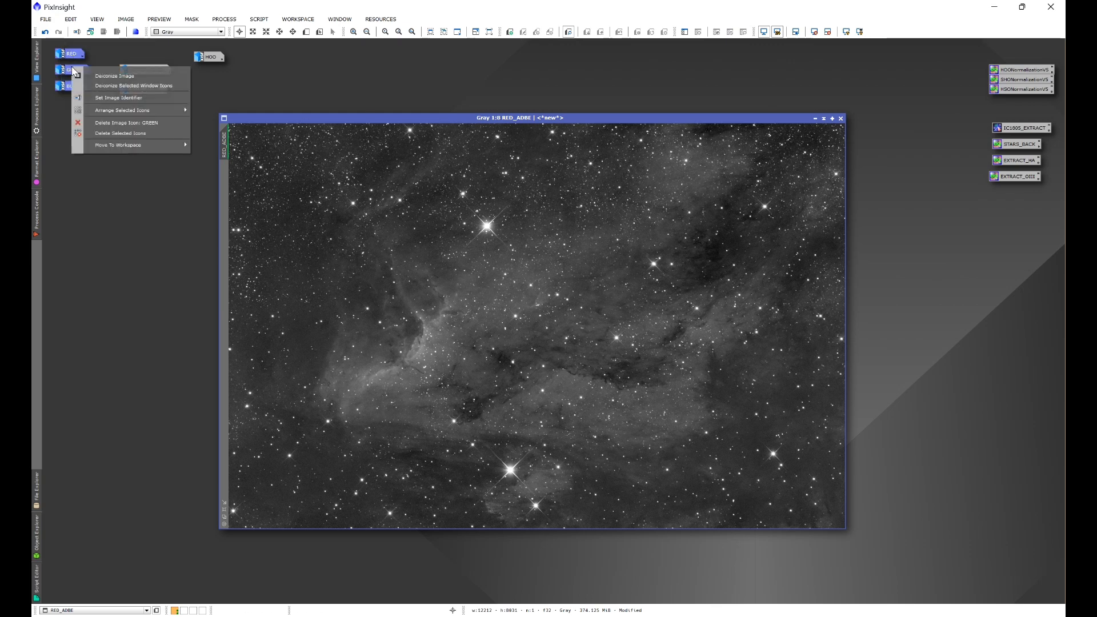
left_click(97, 130)
left_click(546, 341)
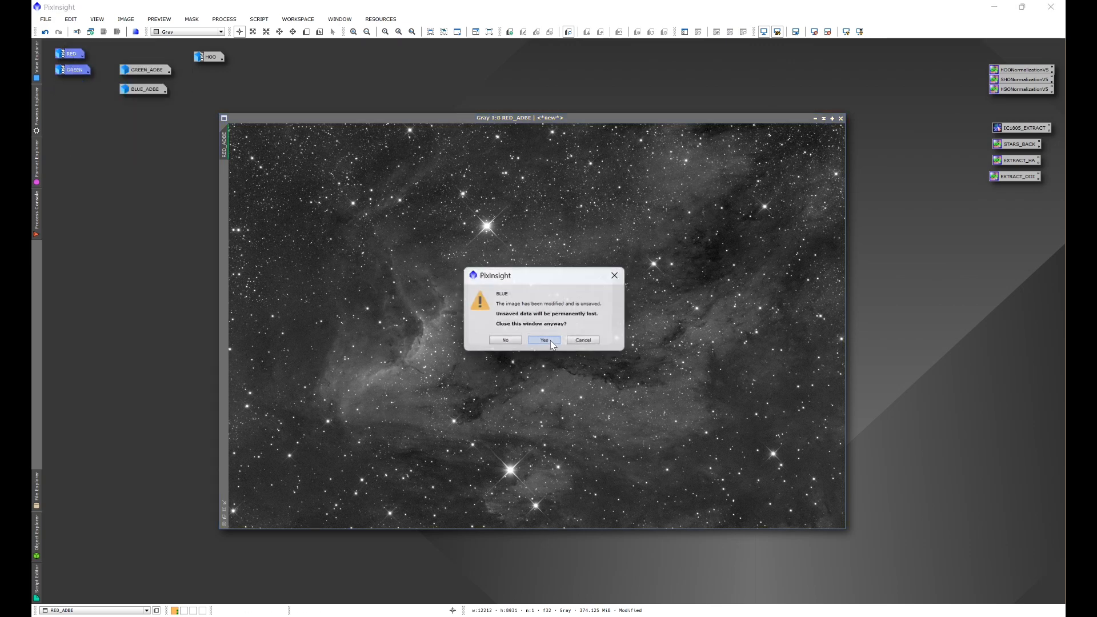
left_click(546, 341)
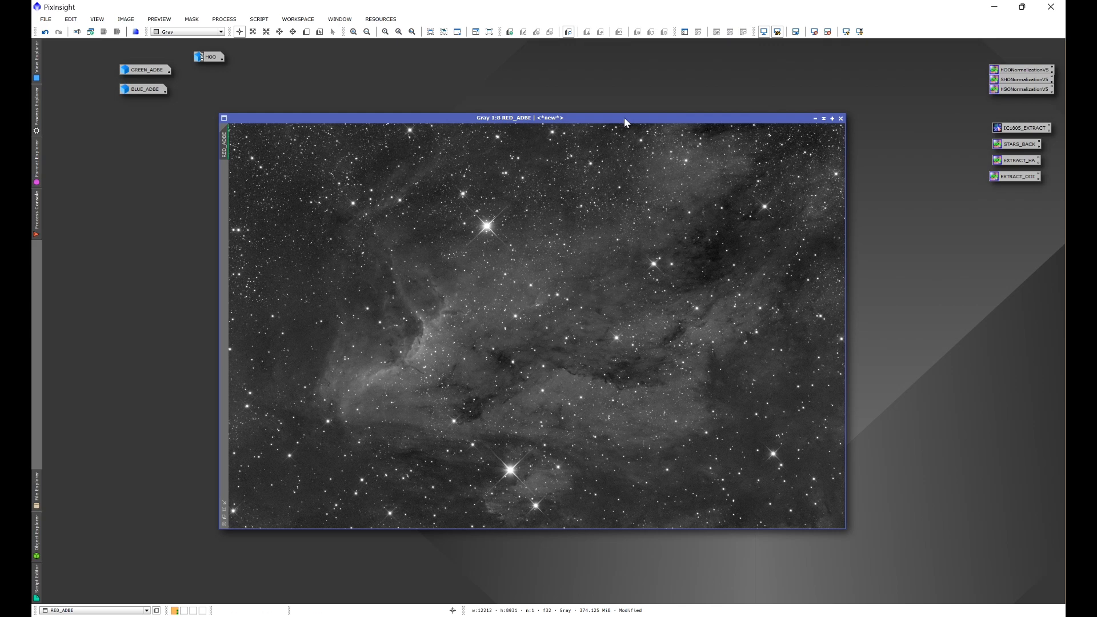
Rename the RED_ADBE image identifier as RED, then minimise the image and place its icon above GREEN_ADBE
left_click_drag(624, 118, 605, 116)
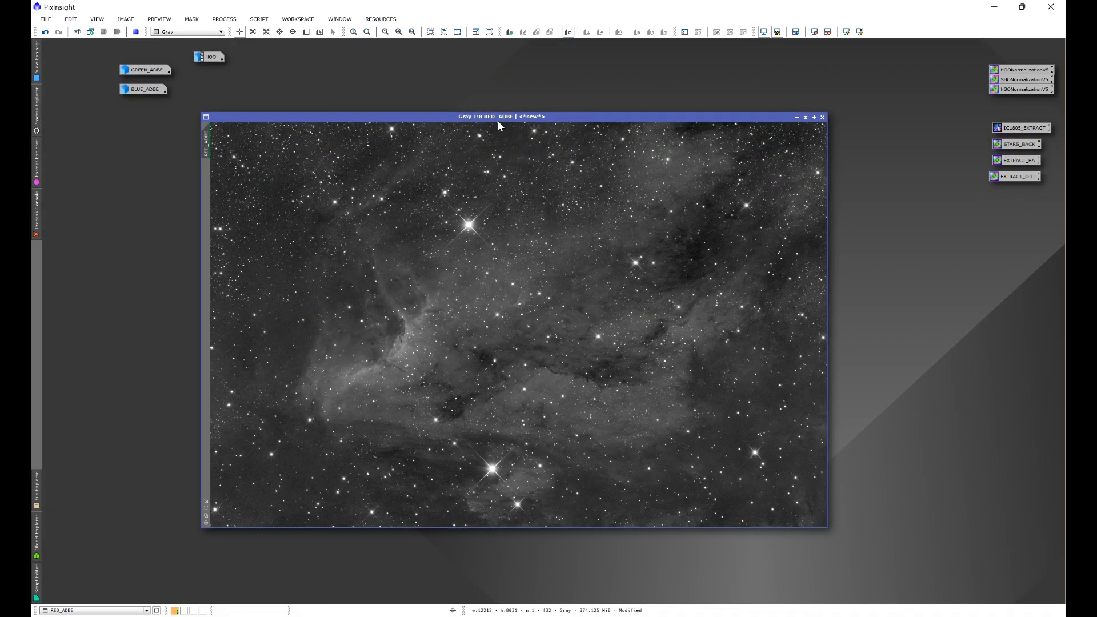
right_click(511, 187)
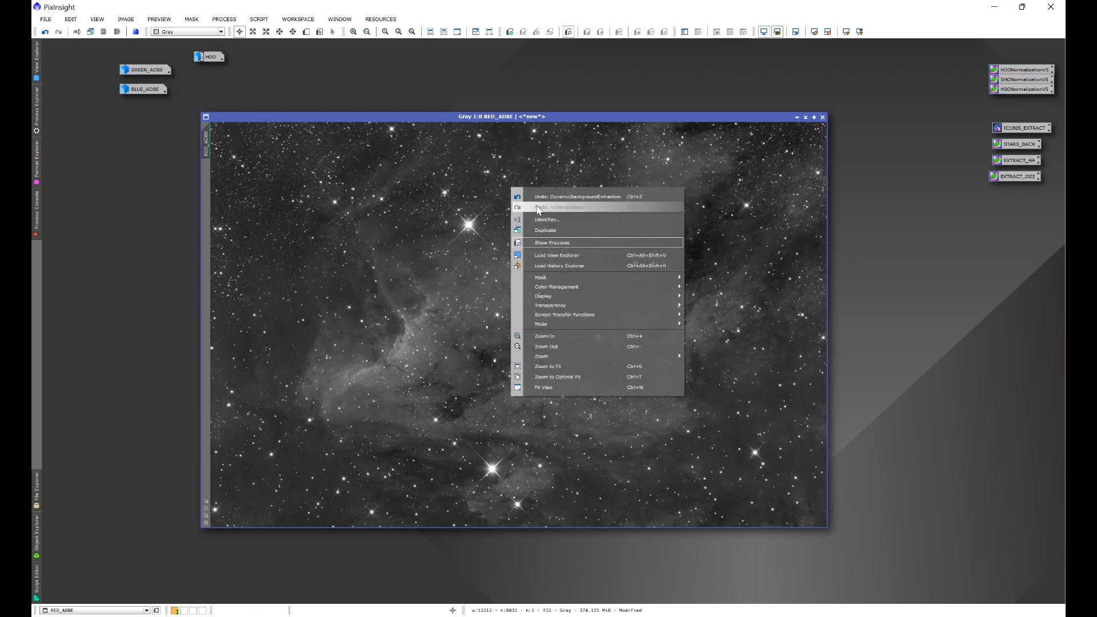
left_click(543, 219)
type("red")
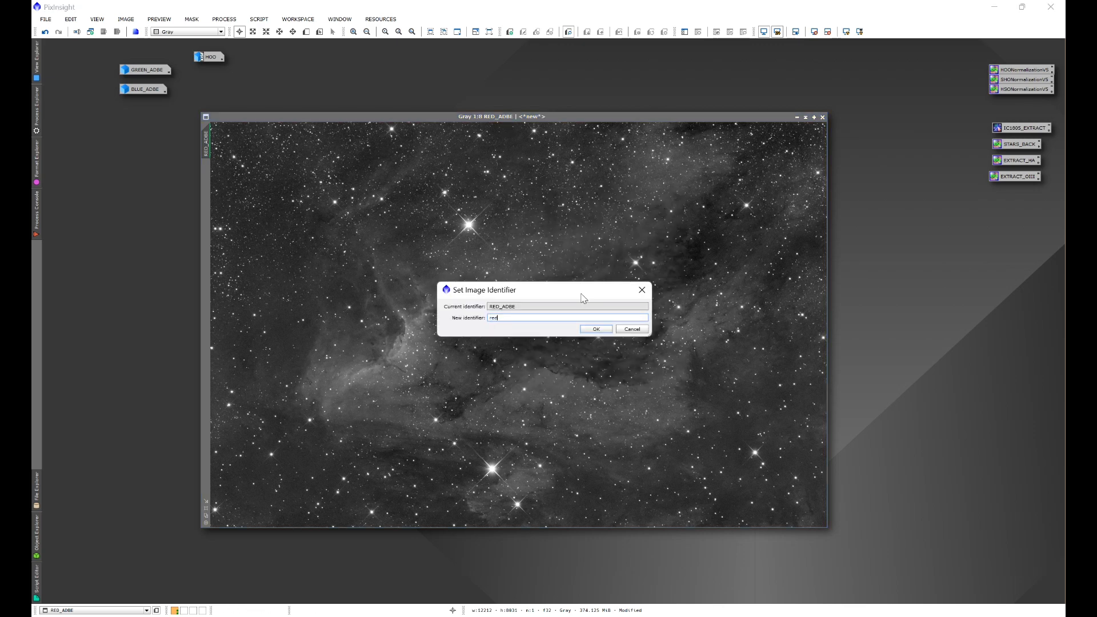
key("BackSpace")
key("BackSpace")
key("BackSpace")
type("RED")
left_click(596, 329)
left_click(796, 117)
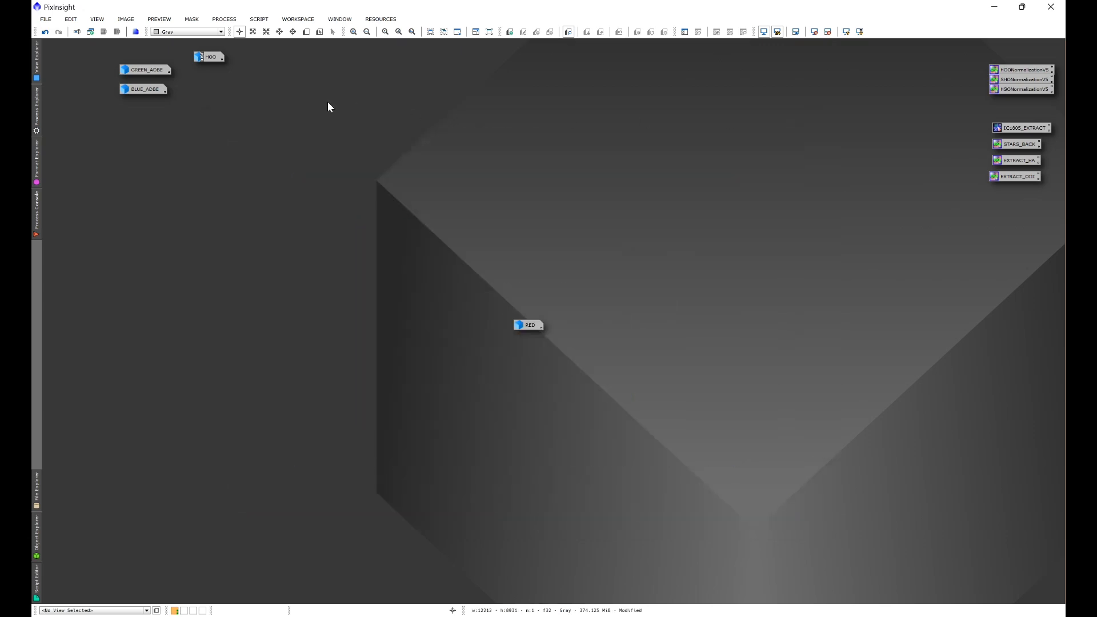
left_click_drag(540, 331, 140, 59)
Restore the GREEN_ADBE image, change its identifier to GREEN and minimise it again
double_click(145, 70)
right_click(428, 232)
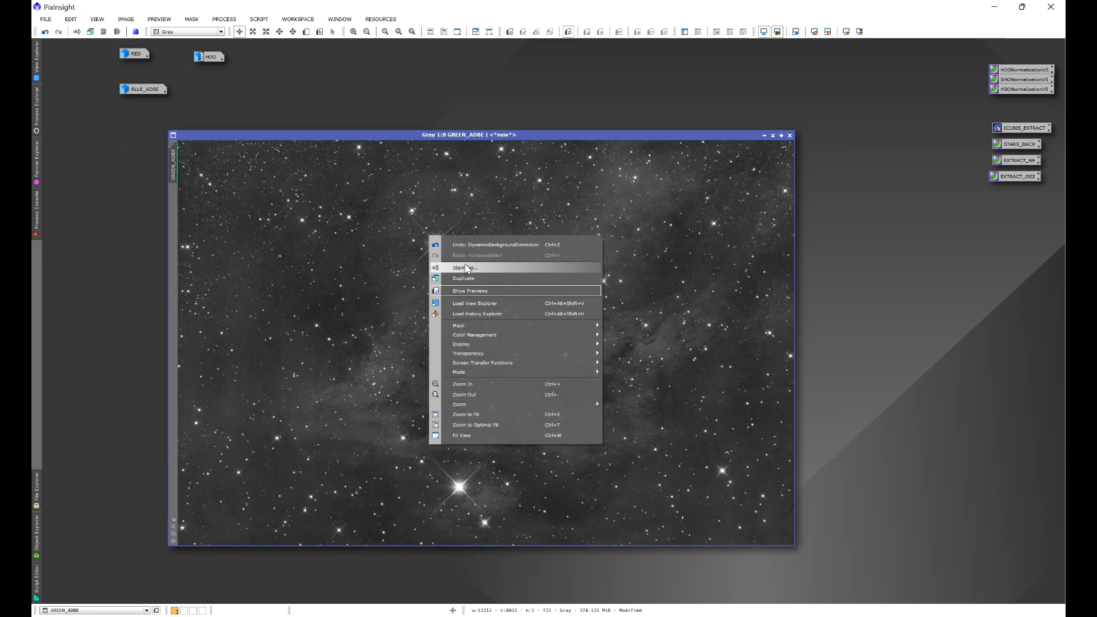
left_click(465, 264)
type("GREEN")
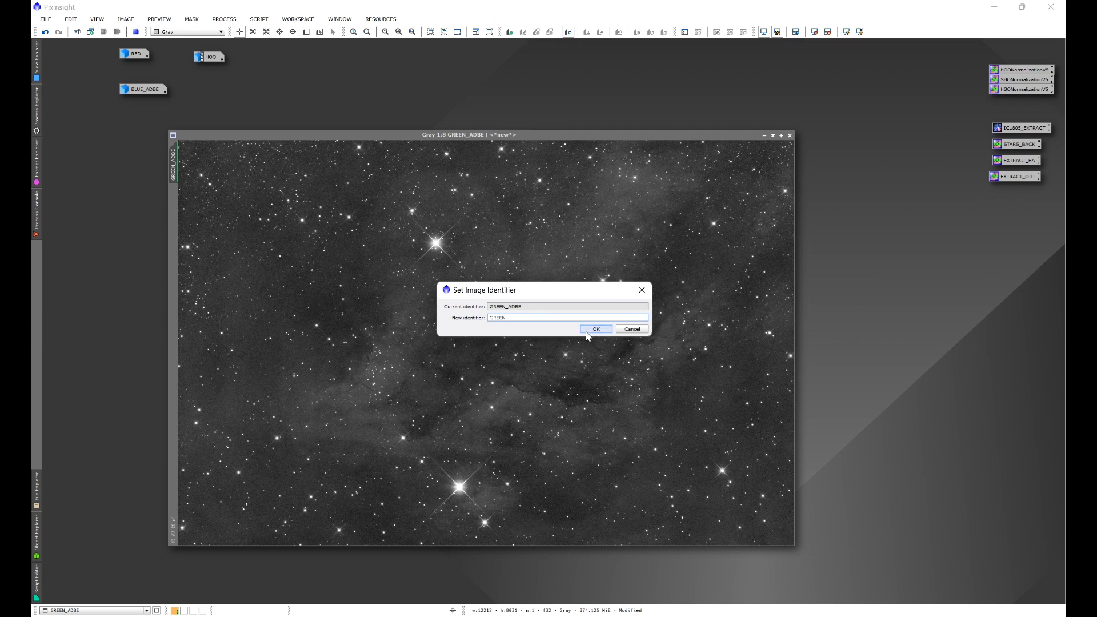
key("Return")
left_click(764, 135)
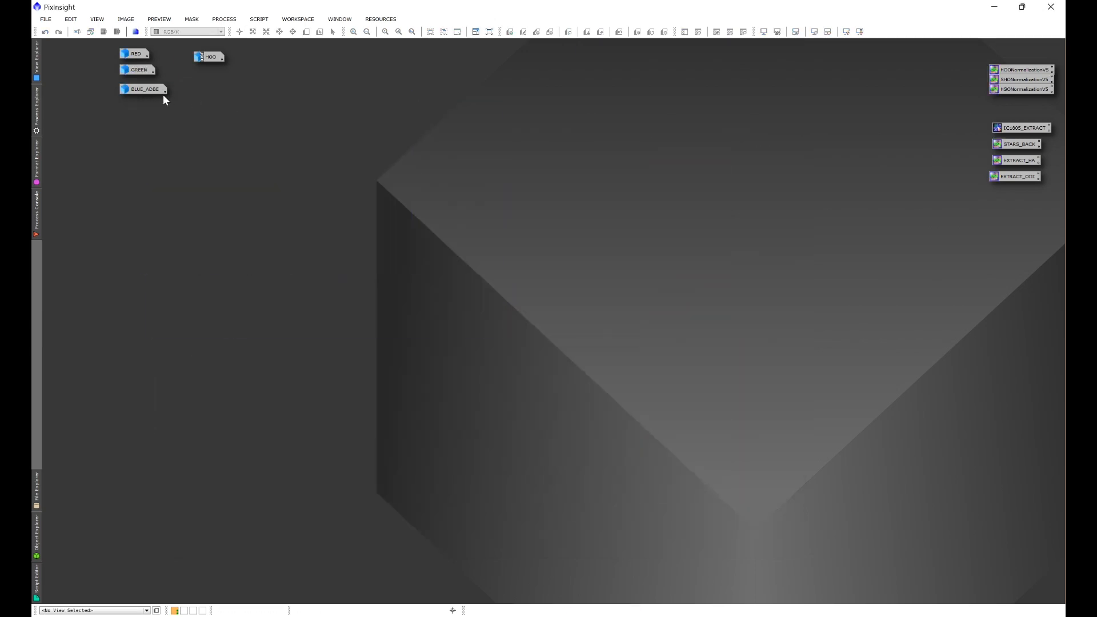
Restore the BLUE_ADBE image and change its identifier to BLUE
double_click(146, 90)
right_click(450, 262)
left_click(485, 294)
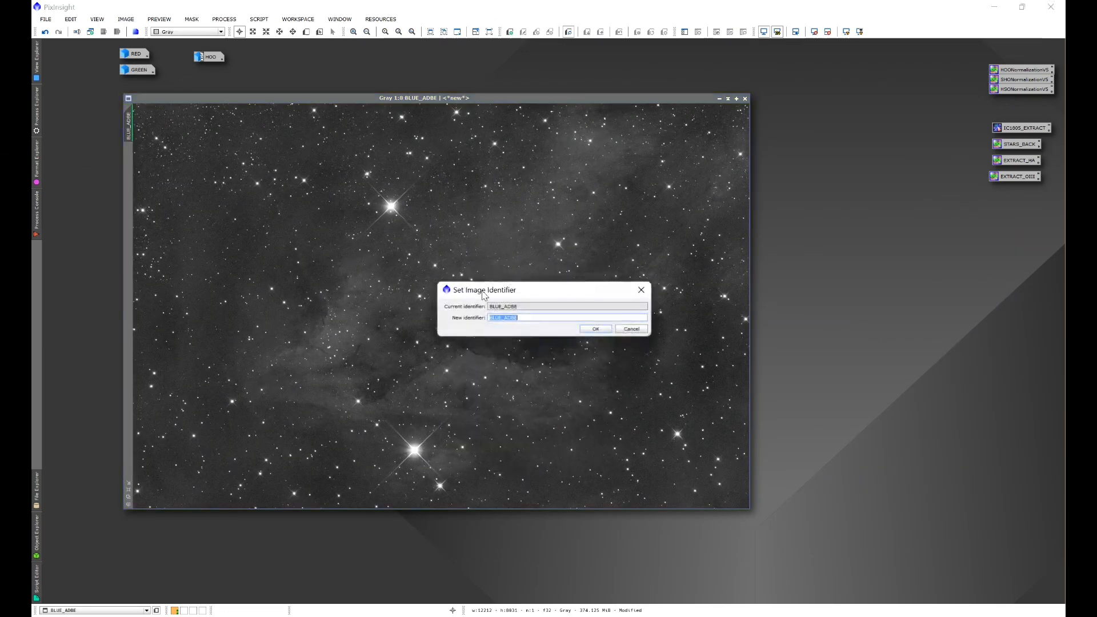
type("BLUE")
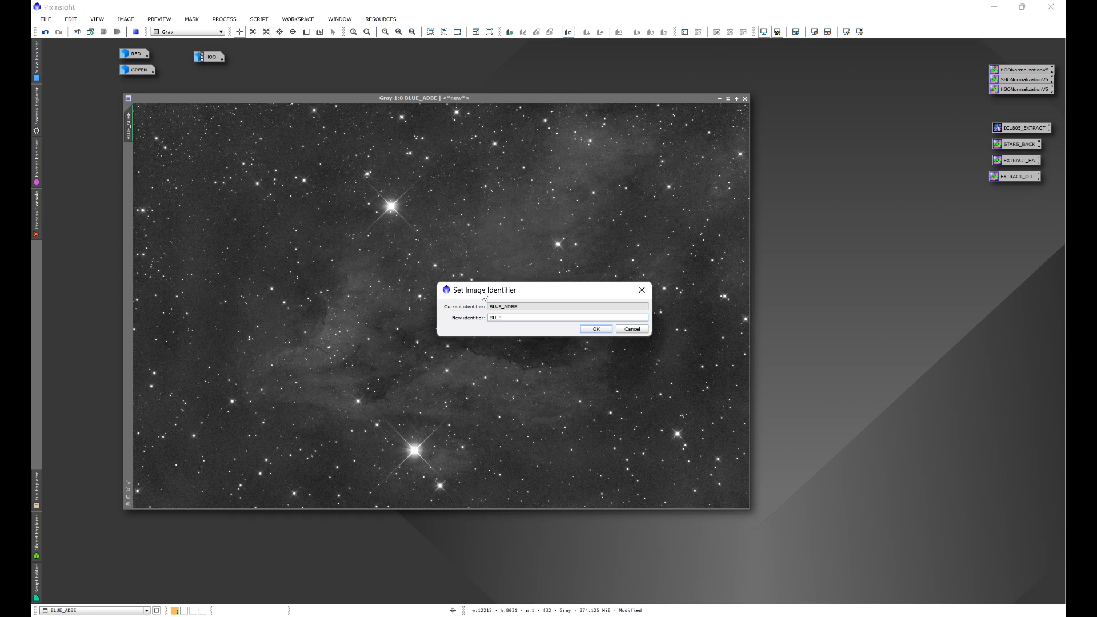
left_click(596, 329)
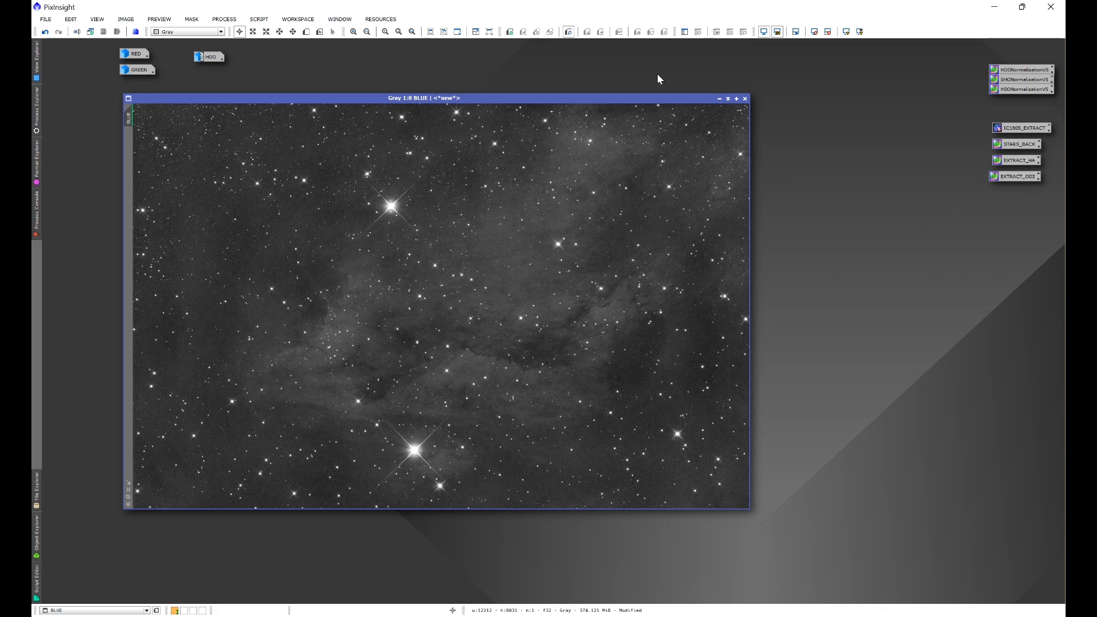
Examine the 16-bit Statistics of the BLUE, GREEN and RED images to compare their mean and median levels
left_click(224, 19)
mouse_move(240, 32)
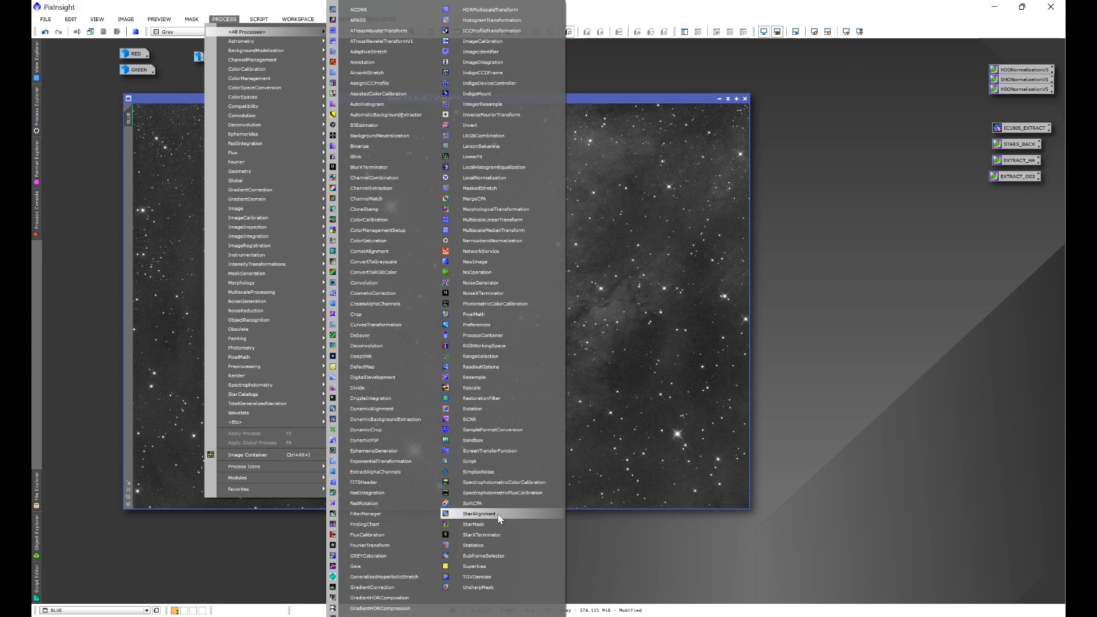
left_click(493, 545)
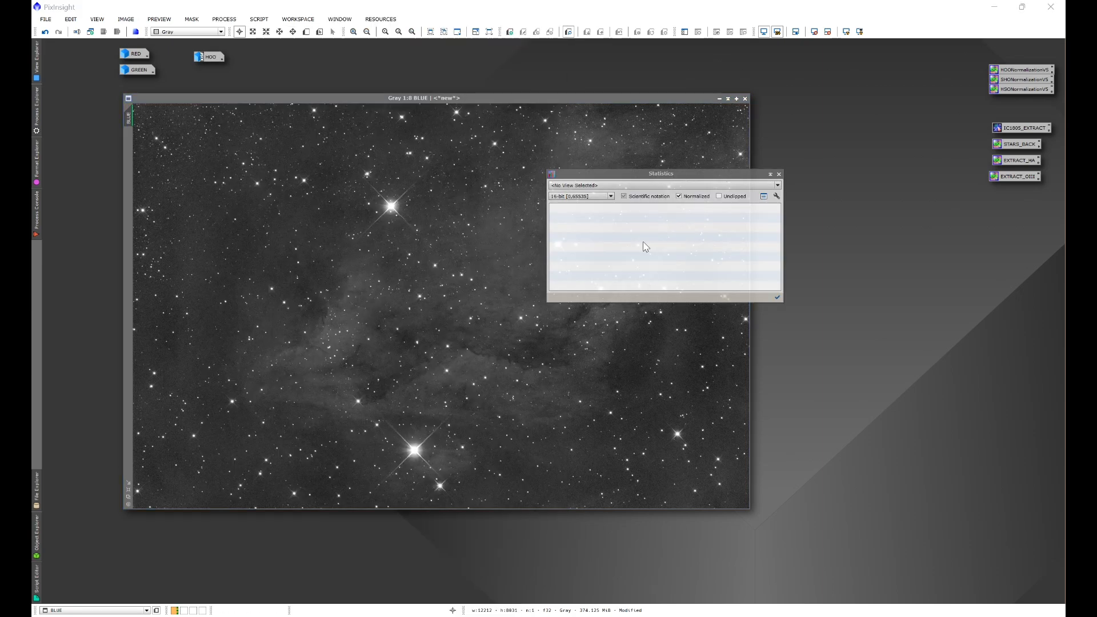
left_click(600, 187)
left_click(575, 200)
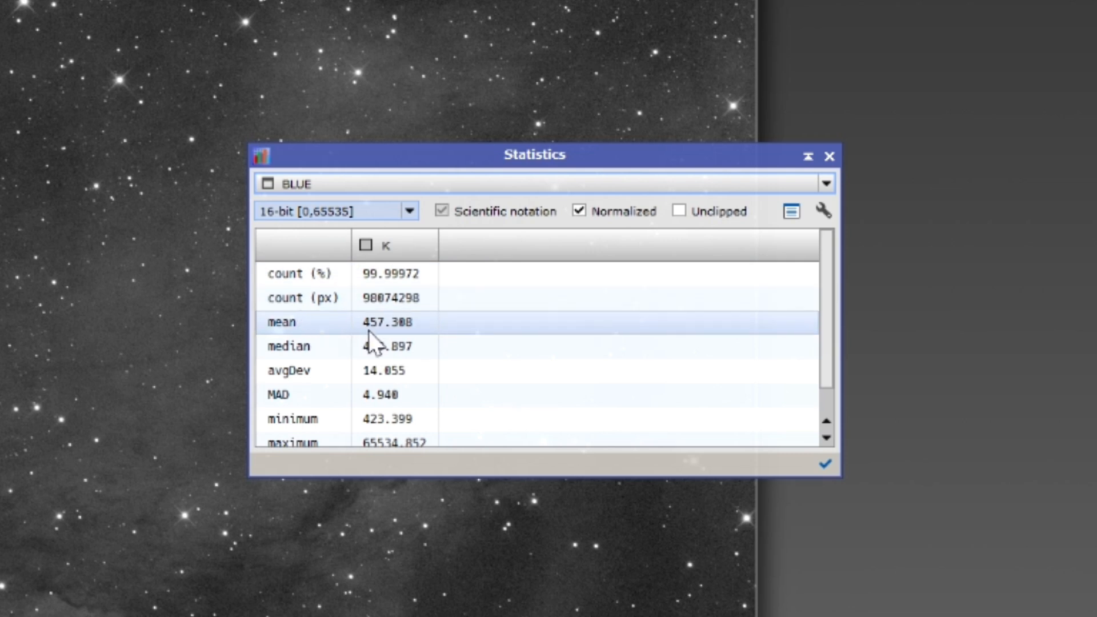
left_click(343, 187)
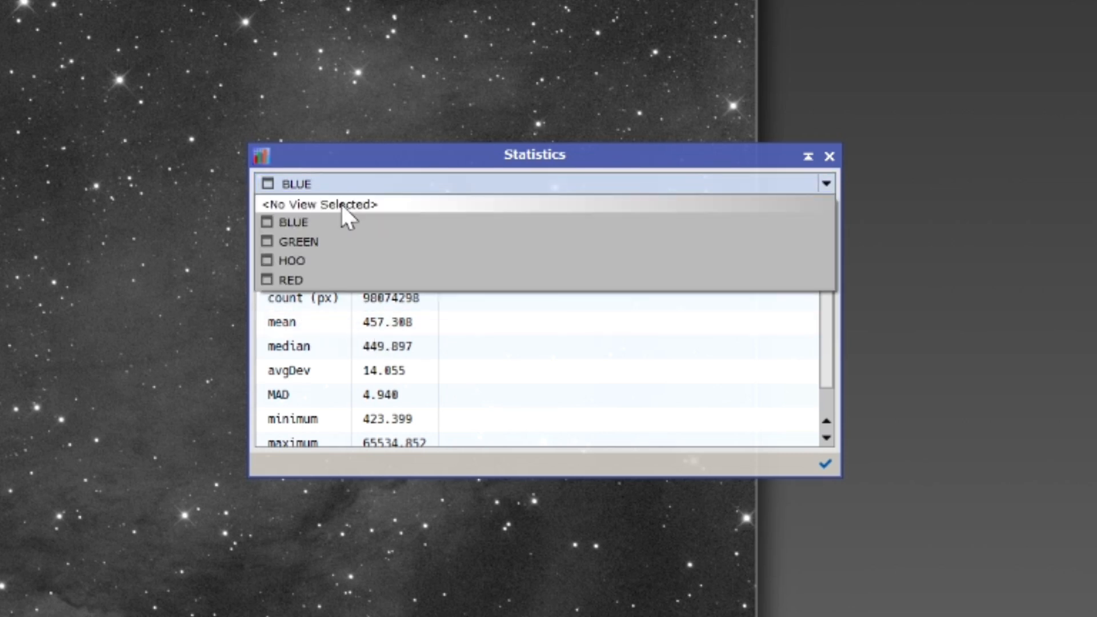
left_click(330, 240)
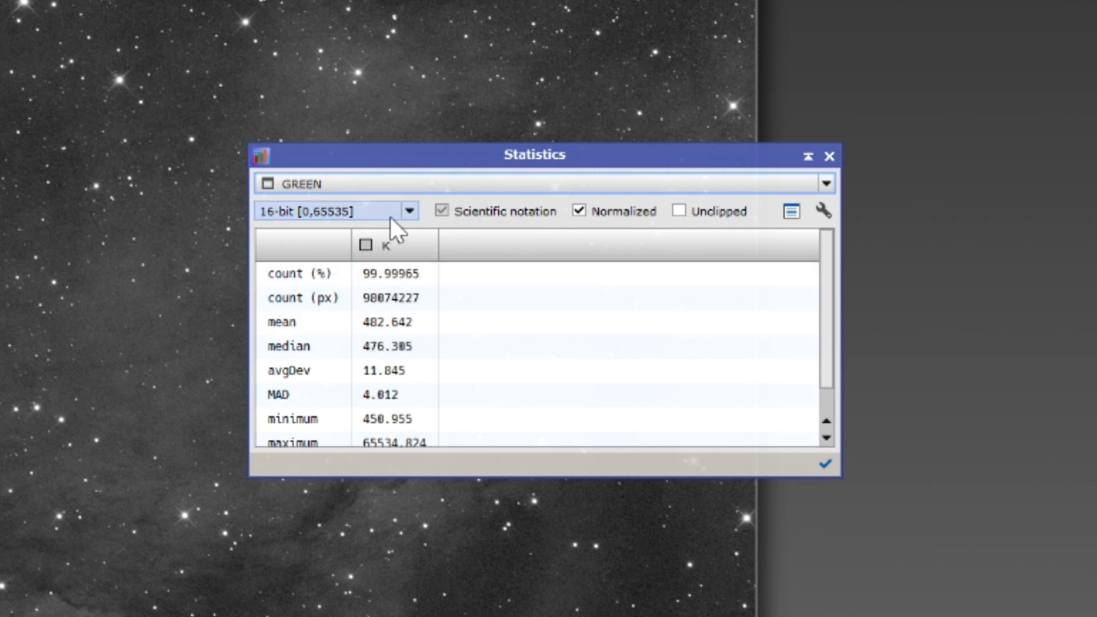
left_click(388, 186)
left_click(345, 283)
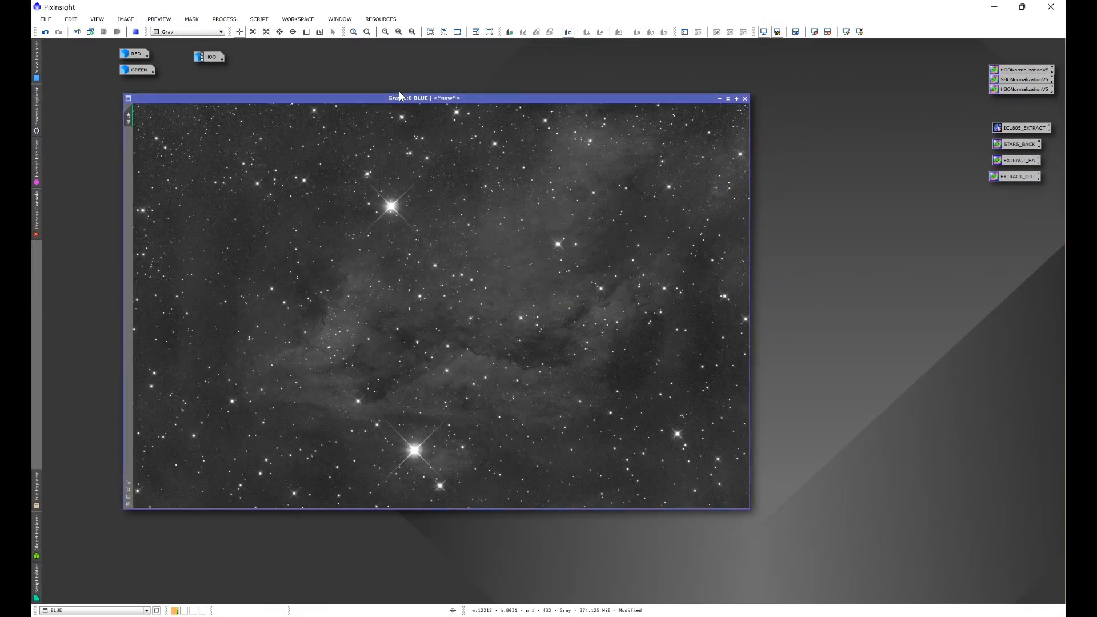
Minimise the BLUE image, then apply LinearFit to the restored GREEN image with RED as the reference image
left_click(719, 98)
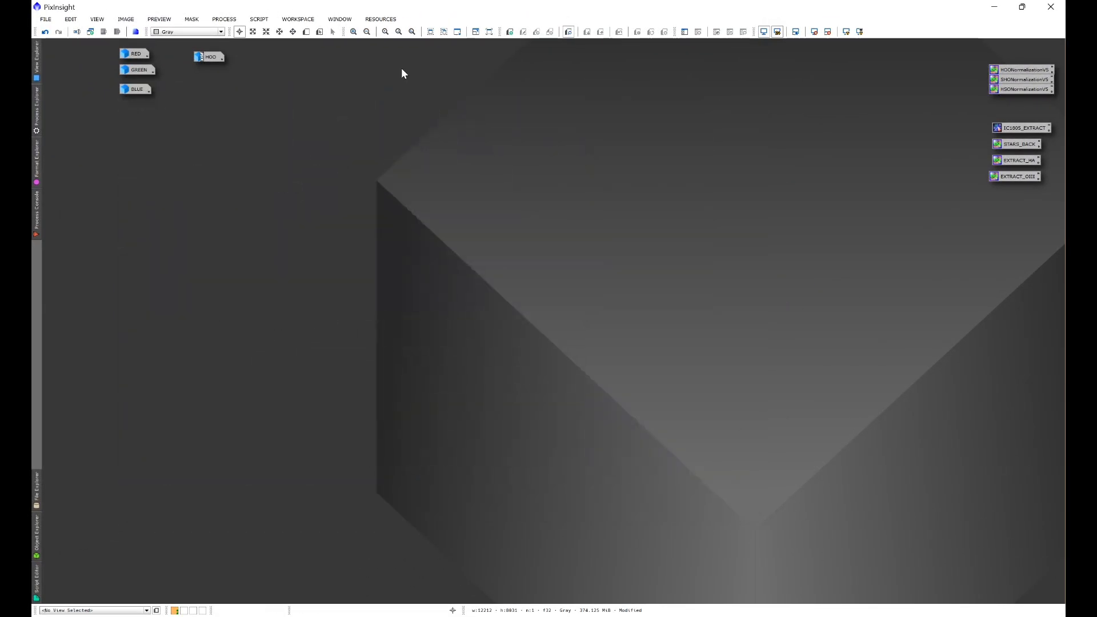
left_click(224, 20)
mouse_move(247, 32)
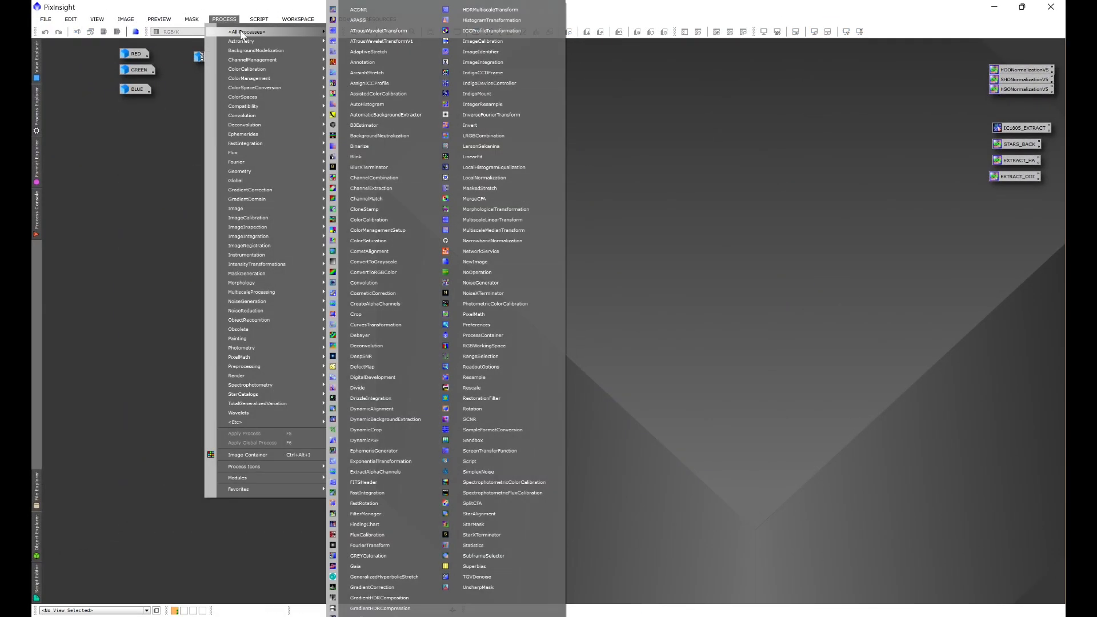
left_click(509, 154)
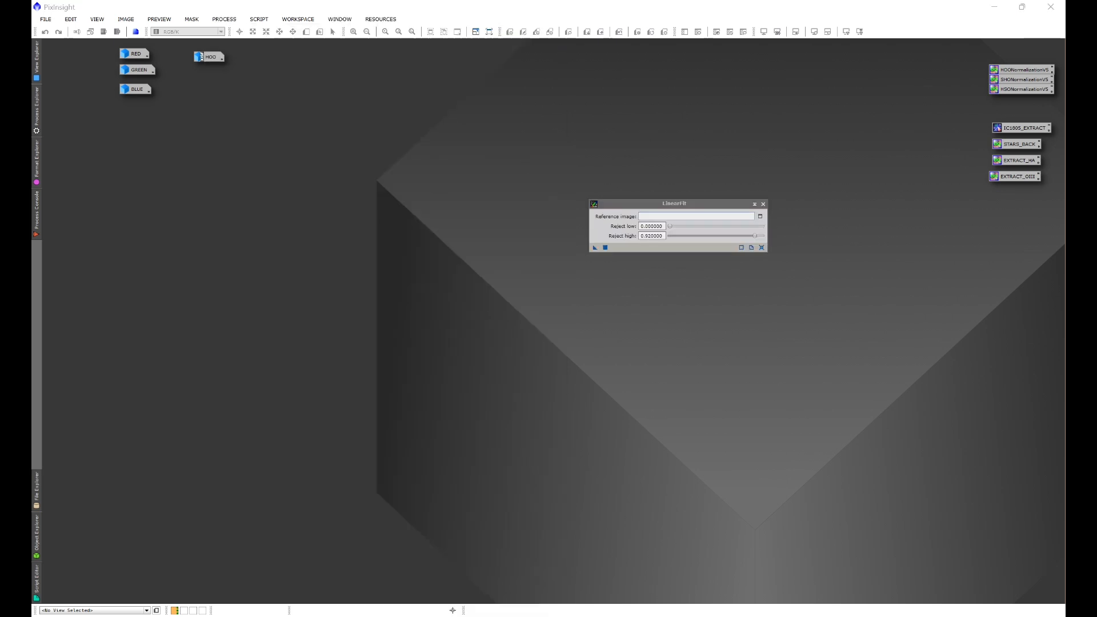
left_click(759, 216)
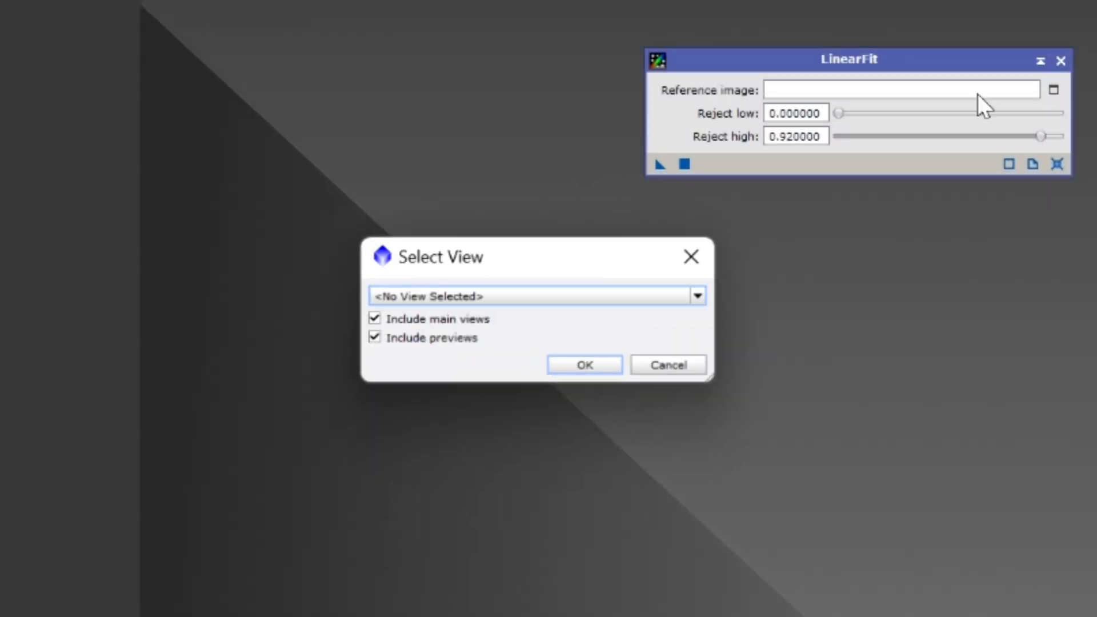
left_click(475, 302)
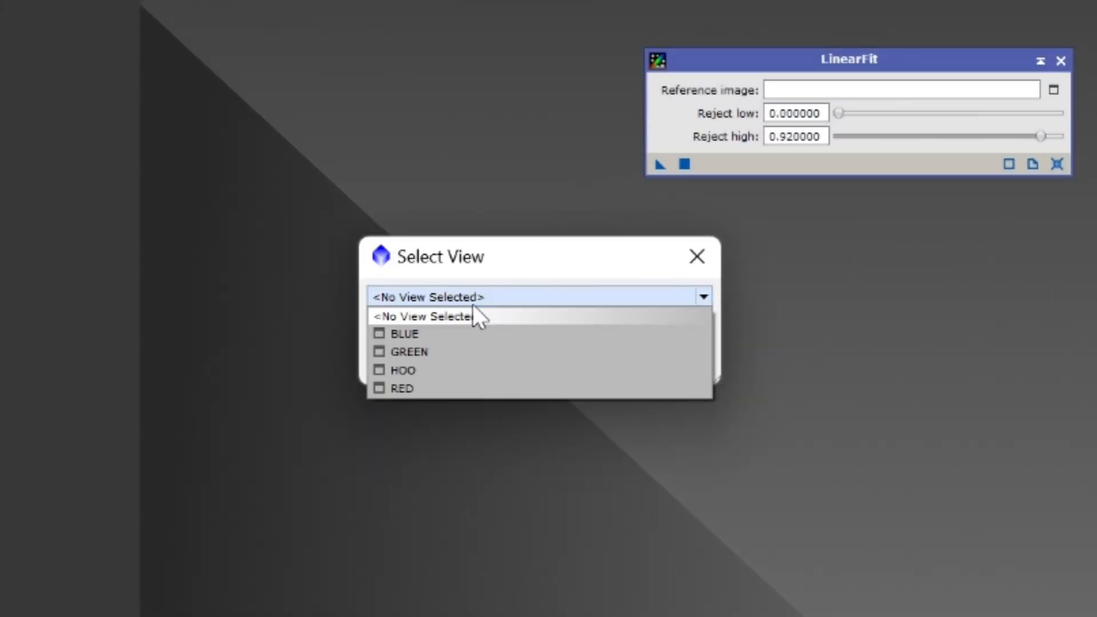
left_click(422, 387)
left_click(571, 364)
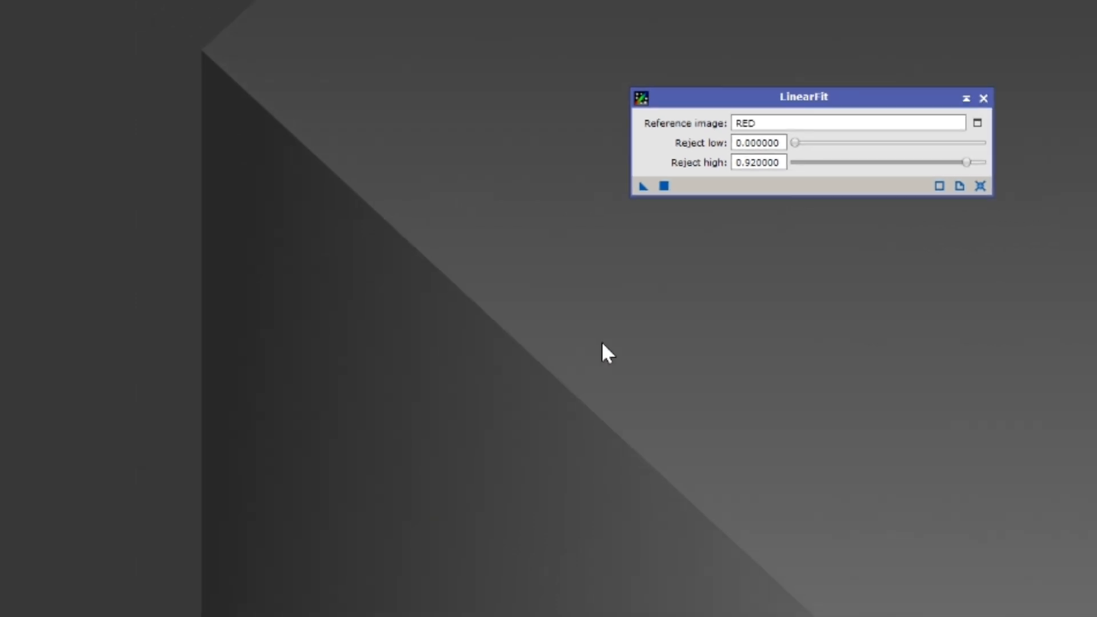
double_click(150, 70)
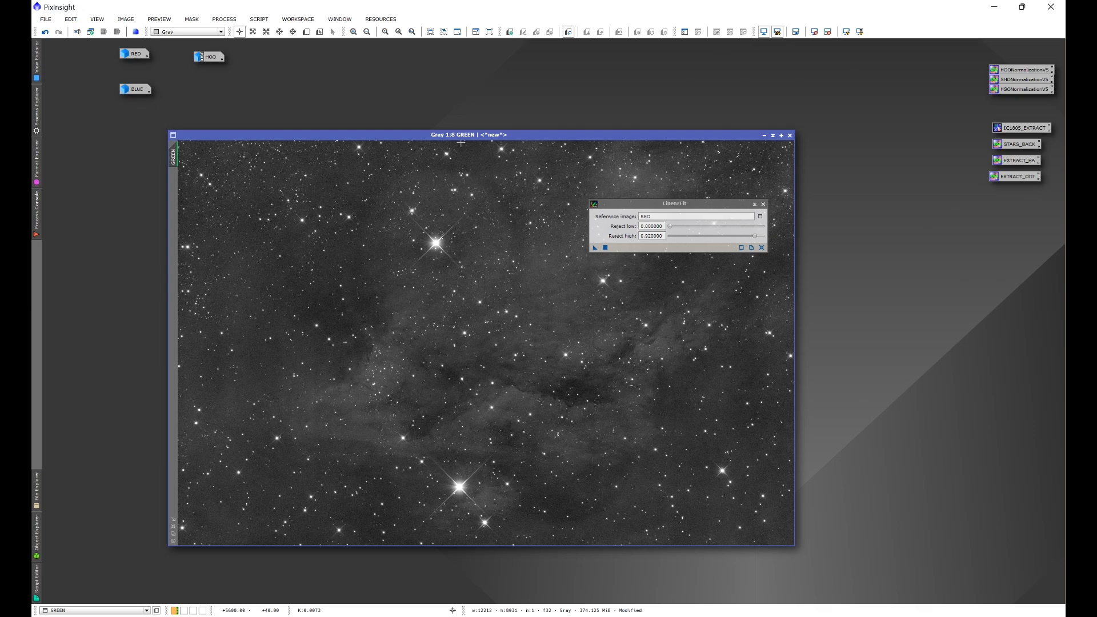
left_click(595, 248)
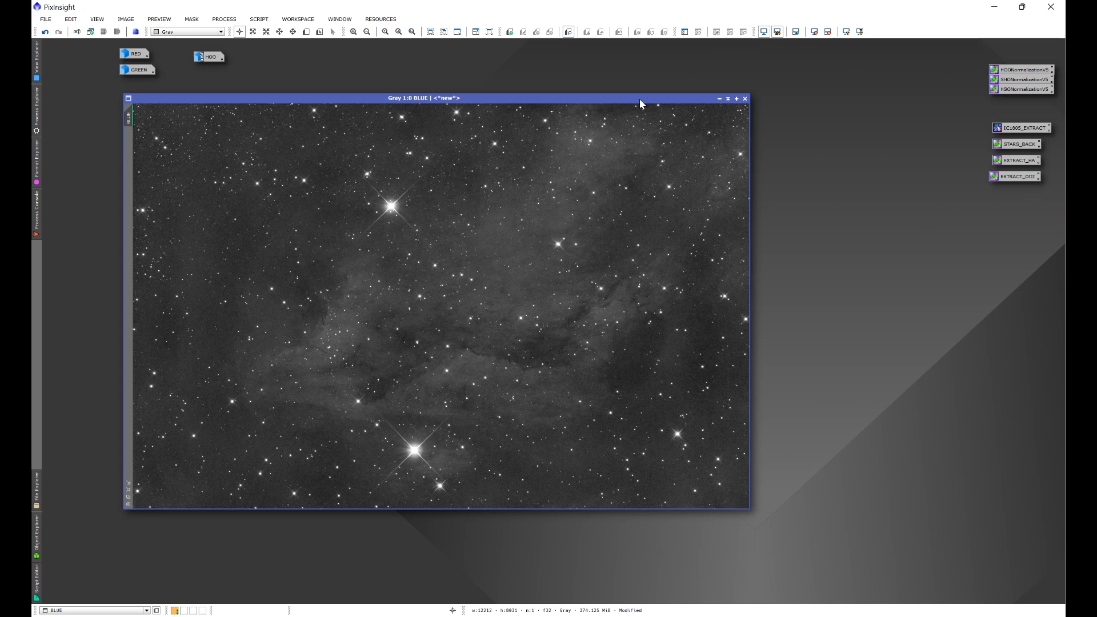
Open ChannelCombination in RGB colour space and assign RED to the R channel and GREEN to the G channel
left_click(227, 20)
mouse_move(246, 31)
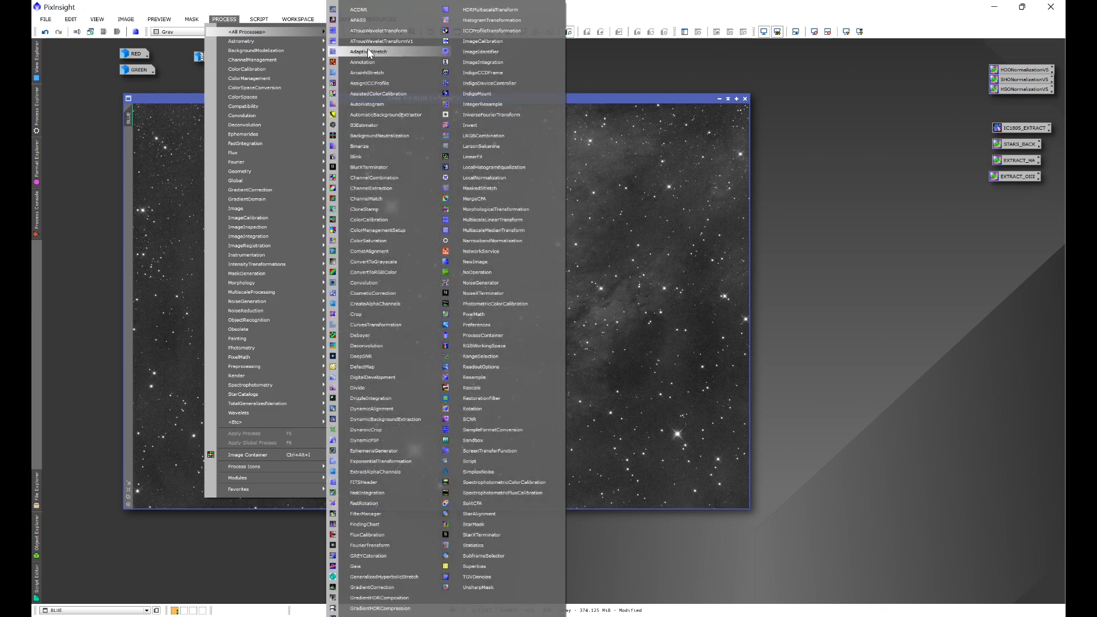
left_click(374, 176)
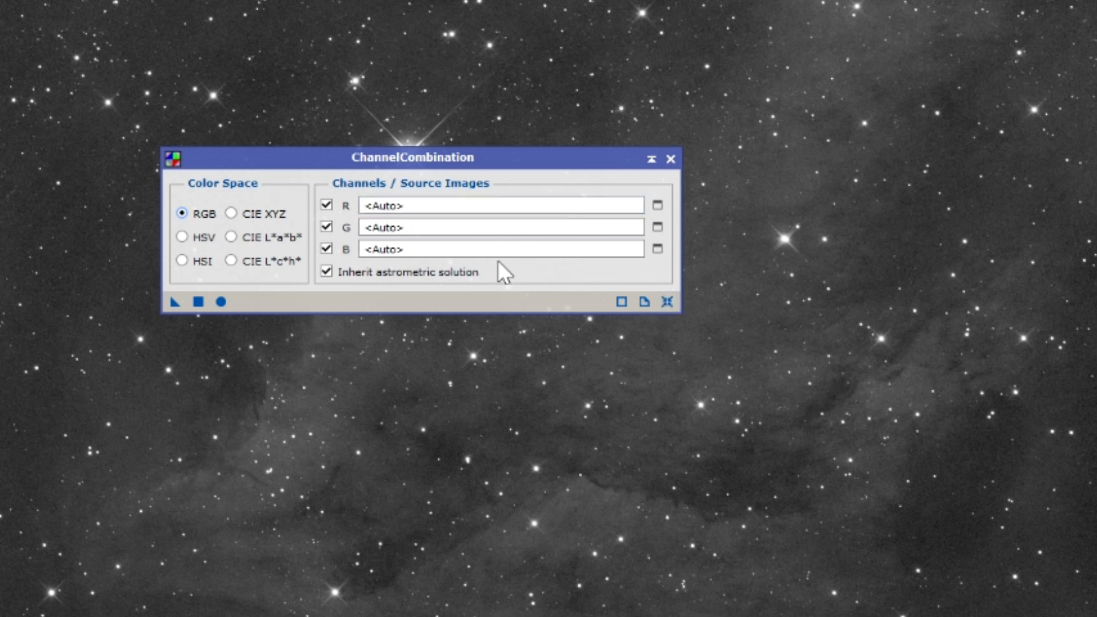
left_click(657, 205)
left_click(631, 390)
left_click(628, 439)
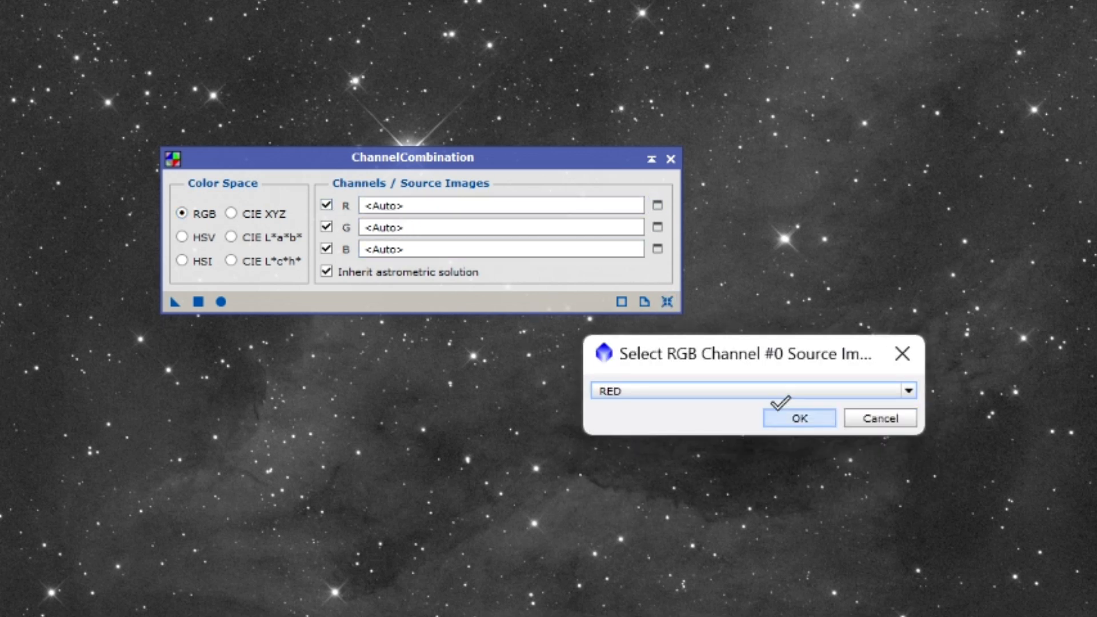
left_click(783, 410)
left_click(658, 227)
left_click(627, 391)
left_click(629, 423)
left_click(788, 418)
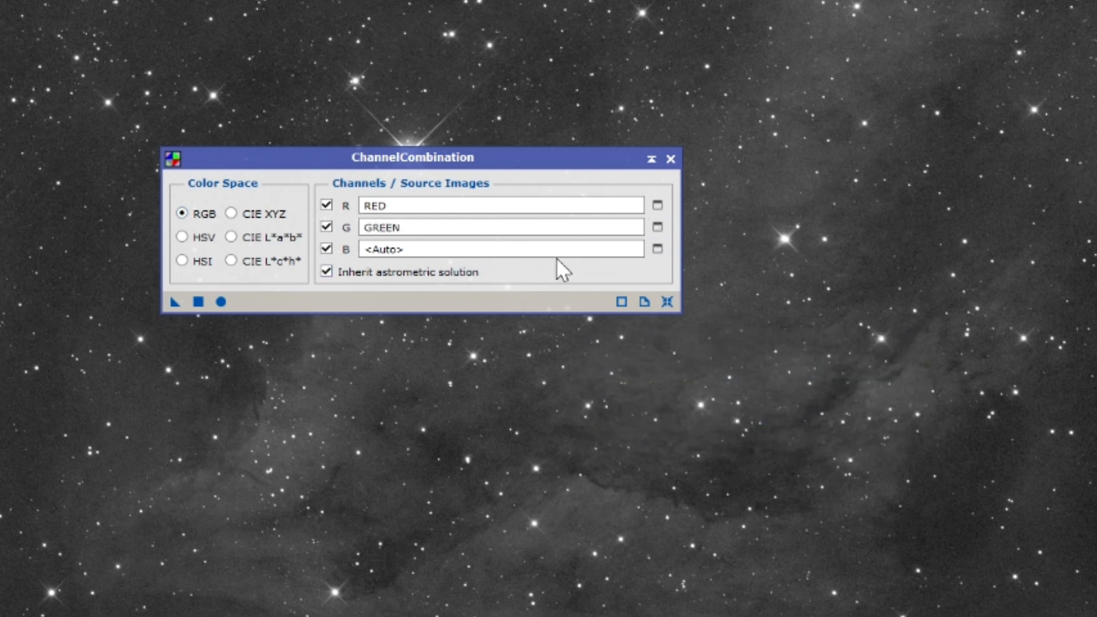
Assign BLUE to the B channel, create the combined RGB image and close ChannelCombination
left_click(657, 250)
left_click(642, 390)
left_click(643, 404)
left_click(796, 417)
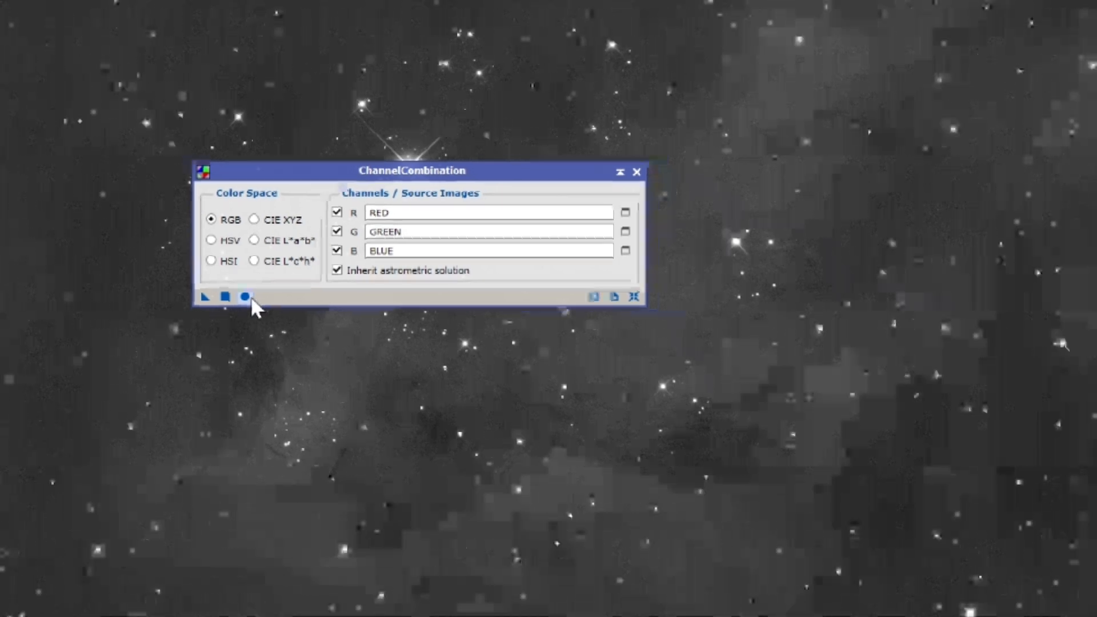
left_click(221, 303)
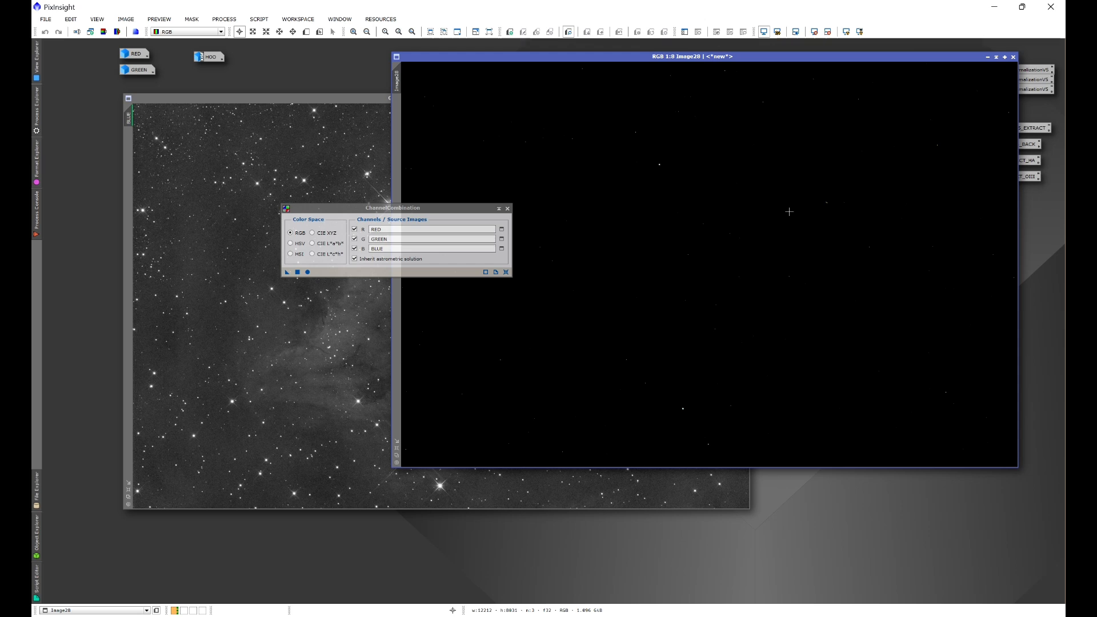
left_click(507, 209)
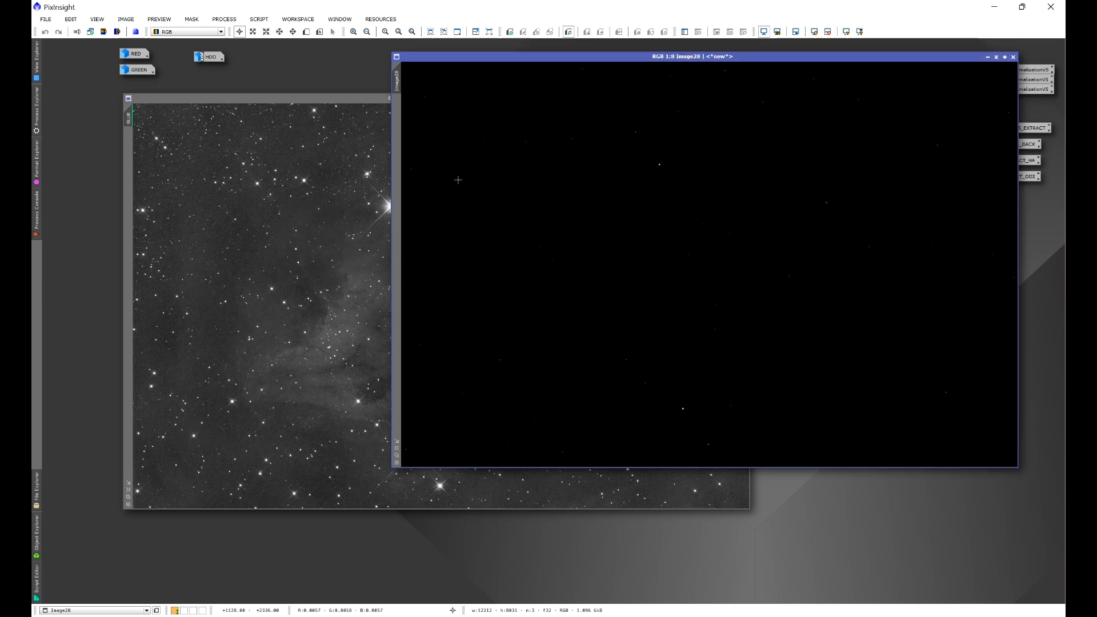
Move the combined RGB image clear of the ScreenTransferFunction window and give it an automatic screen stretch
left_click(224, 19)
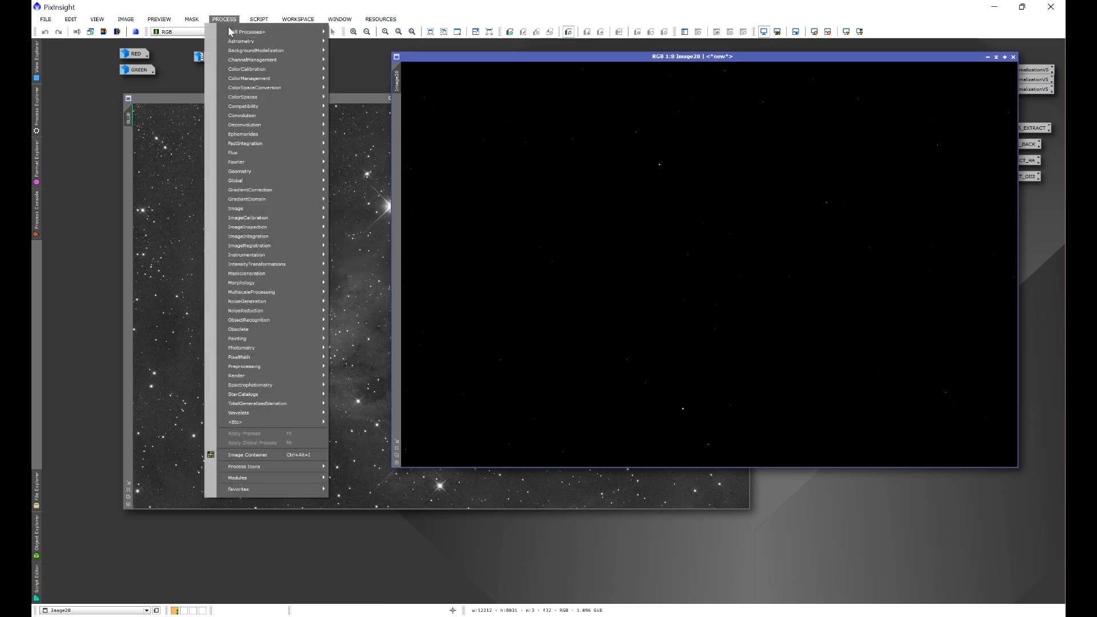
mouse_move(251, 32)
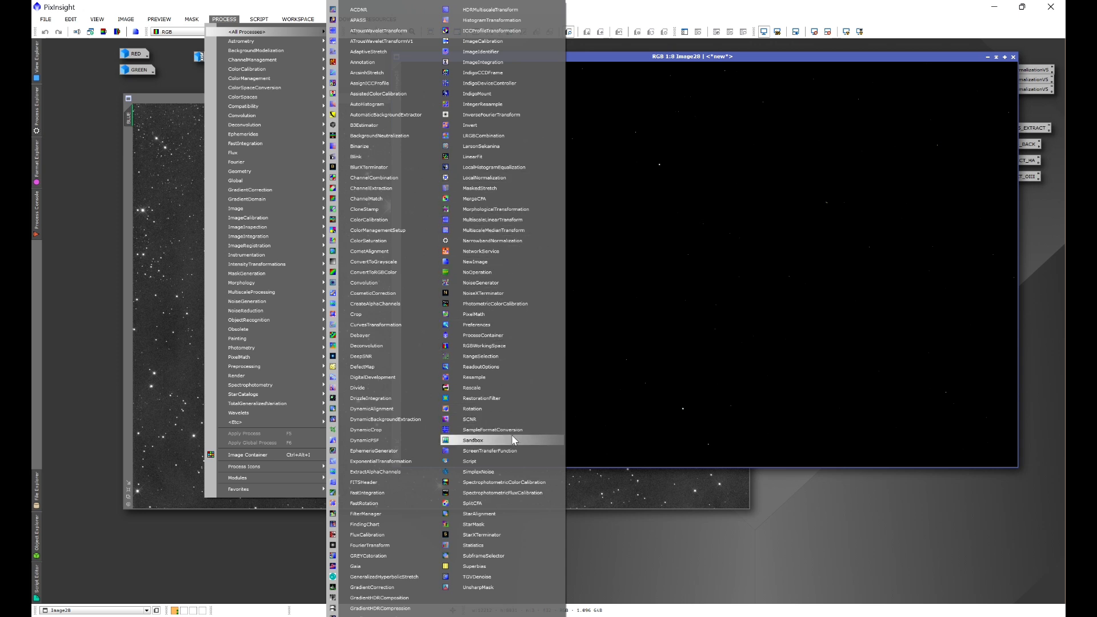
left_click(503, 451)
left_click_drag(660, 58, 378, 142)
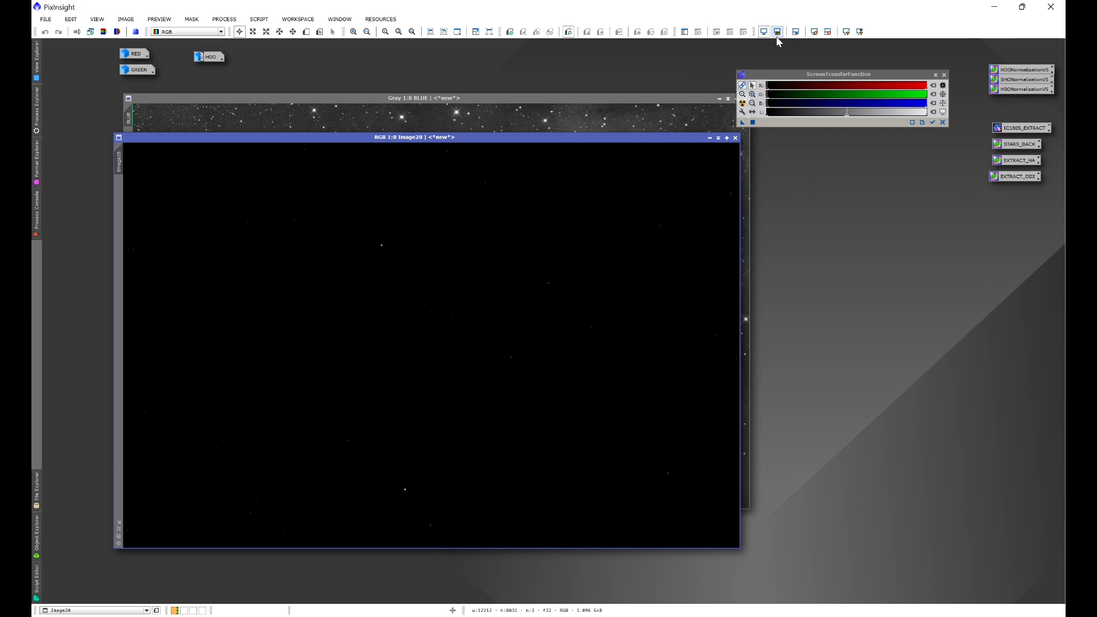
left_click(742, 103)
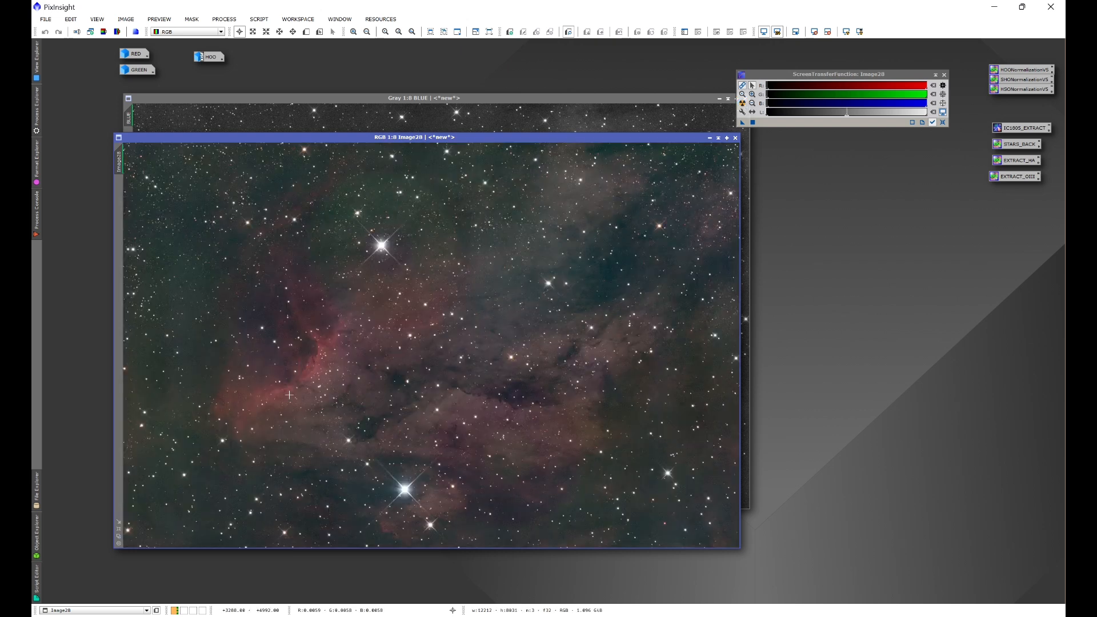
Minimise the BLUE image, then delete the RED, GREEN and BLUE images together without saving them
left_click(673, 96)
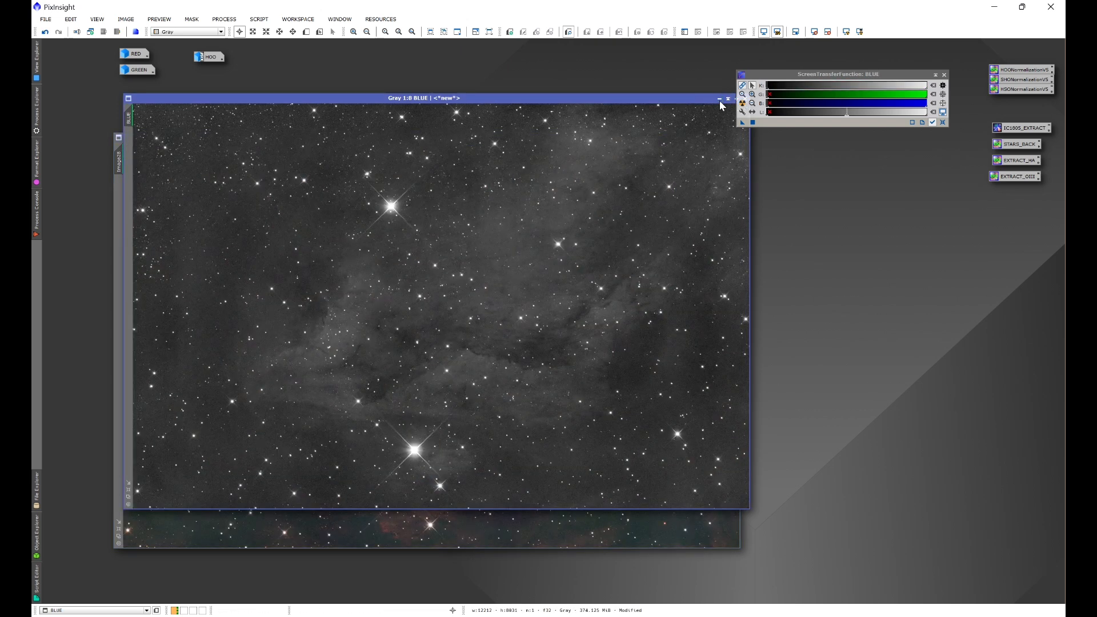
left_click(719, 98)
left_click_drag(189, 101, 114, 47)
right_click(133, 67)
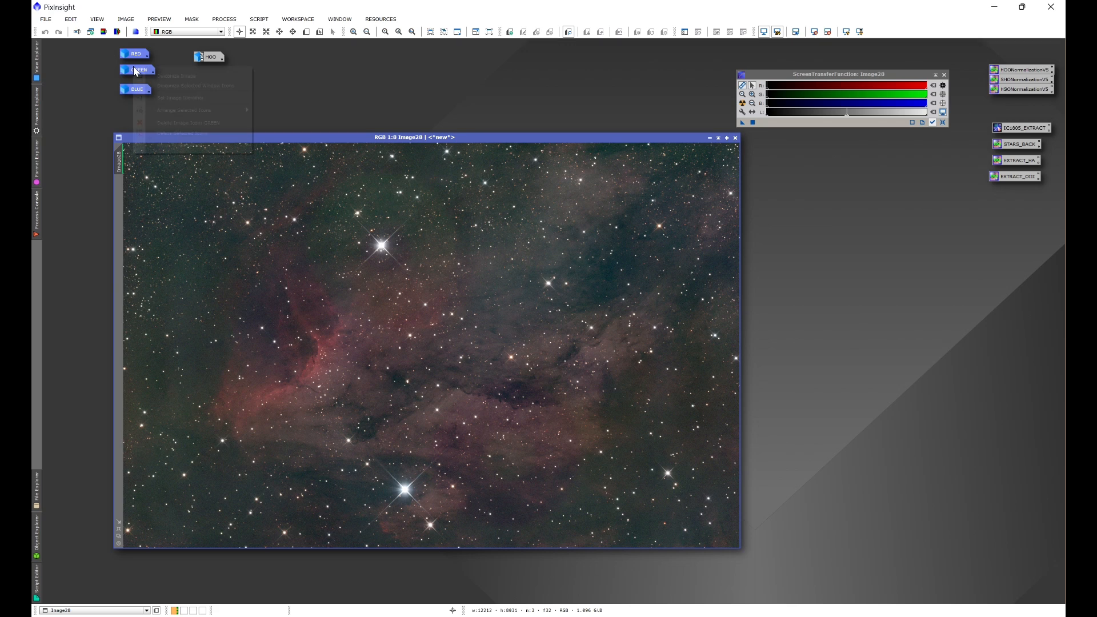
left_click(165, 133)
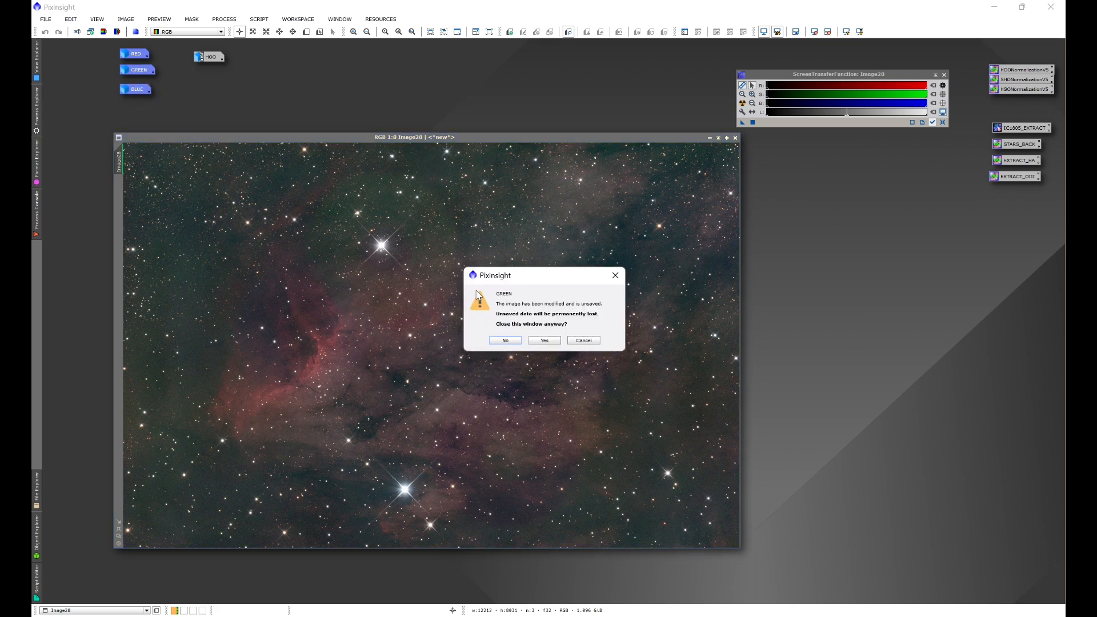
left_click(541, 341)
left_click(541, 341)
left_click(541, 341)
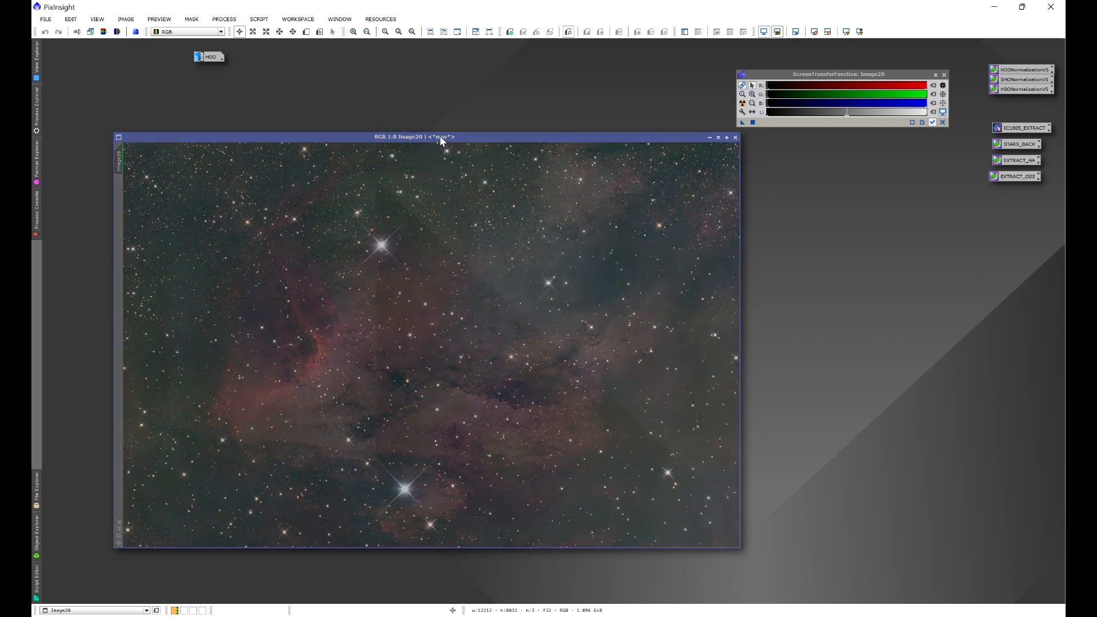
Reposition the combined RGB image and open the ImageSolver script for it
left_click_drag(439, 136, 458, 129)
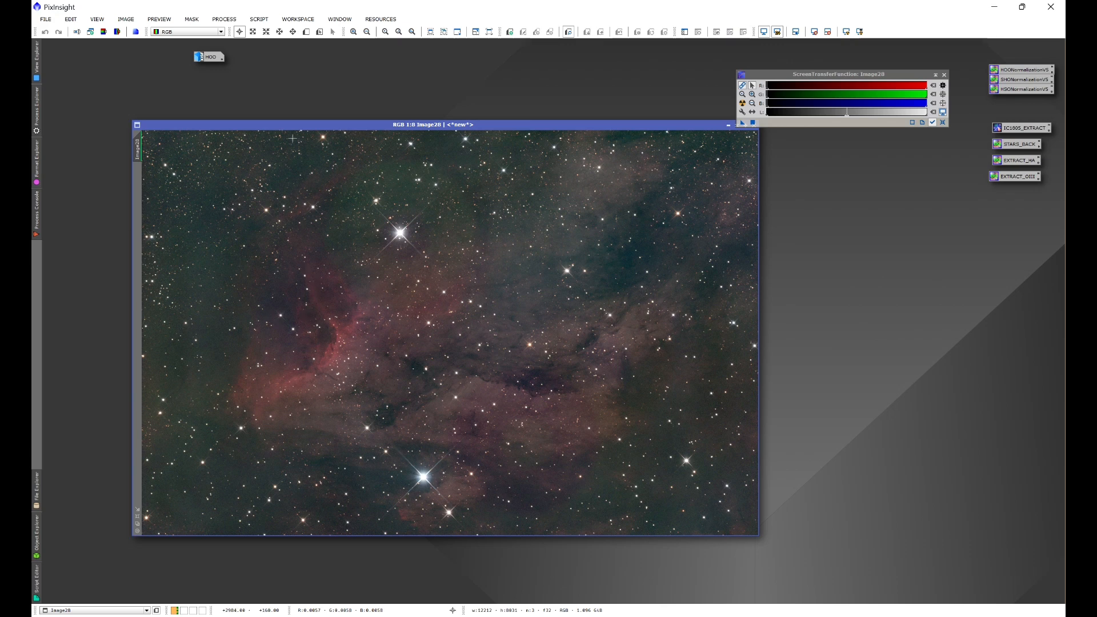
left_click(260, 19)
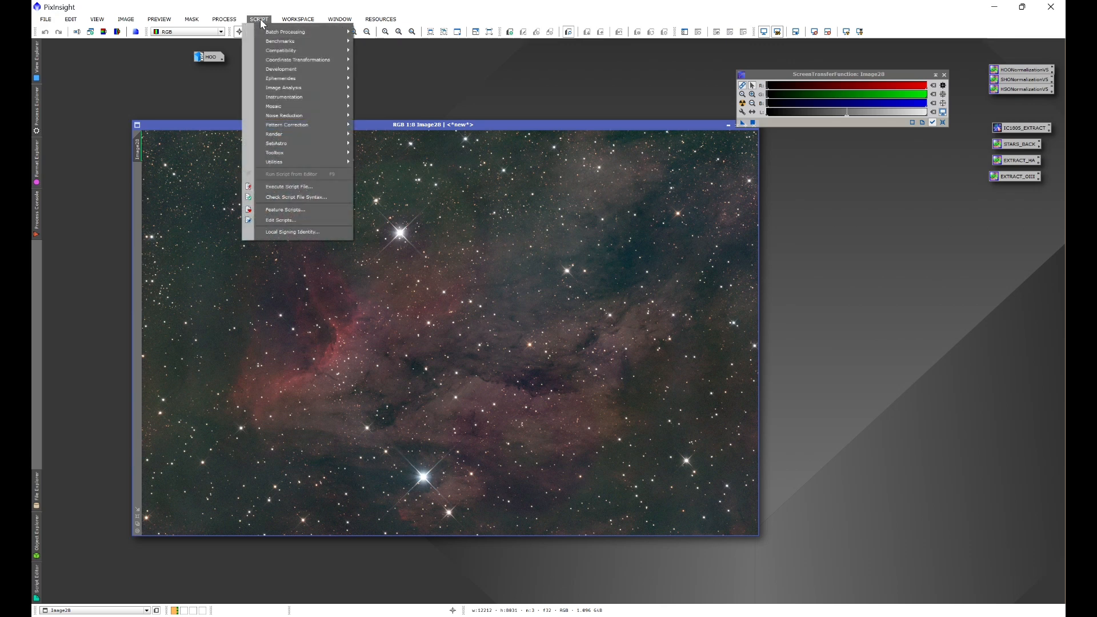
mouse_move(286, 88)
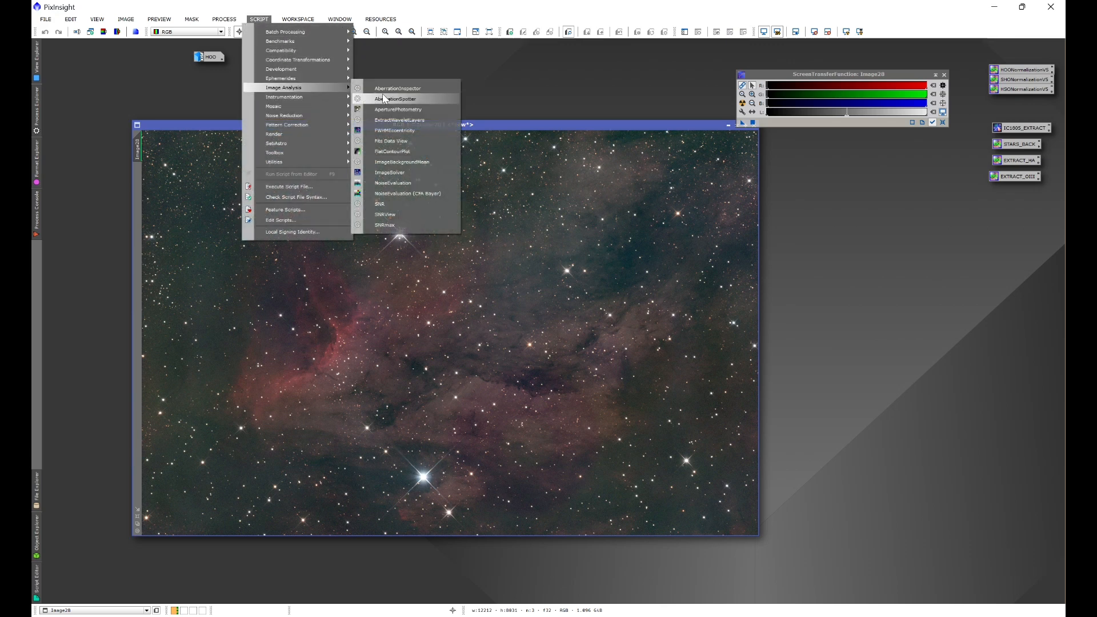
left_click(385, 172)
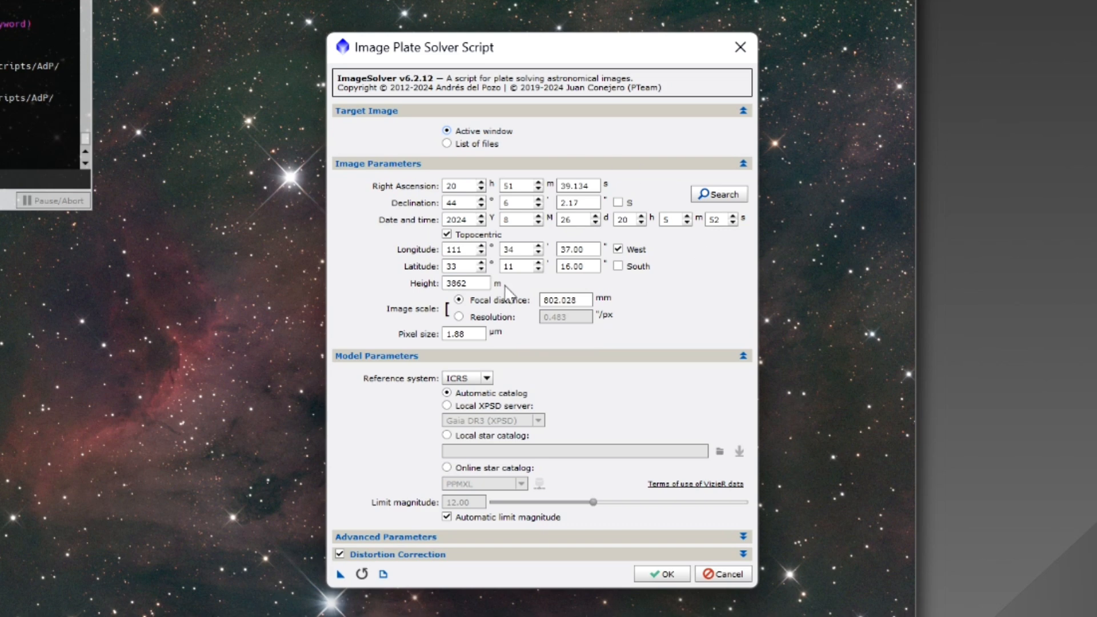
Search online for IC5070 and use the IC 5070 entry under Pelican as the plate solver's coordinates
left_click(729, 193)
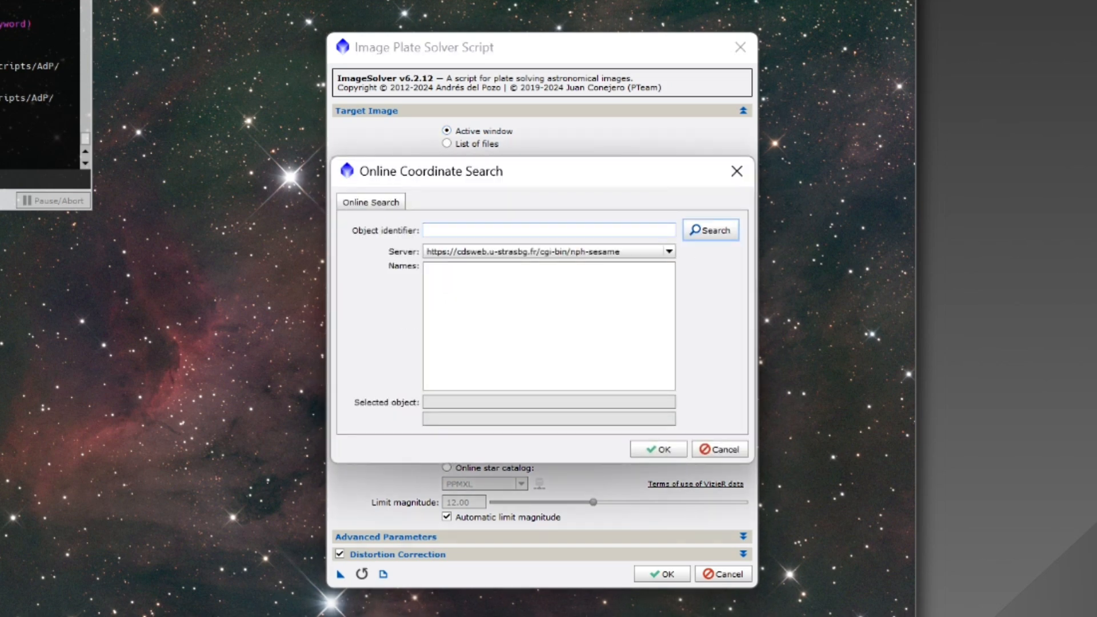
type("IC5070")
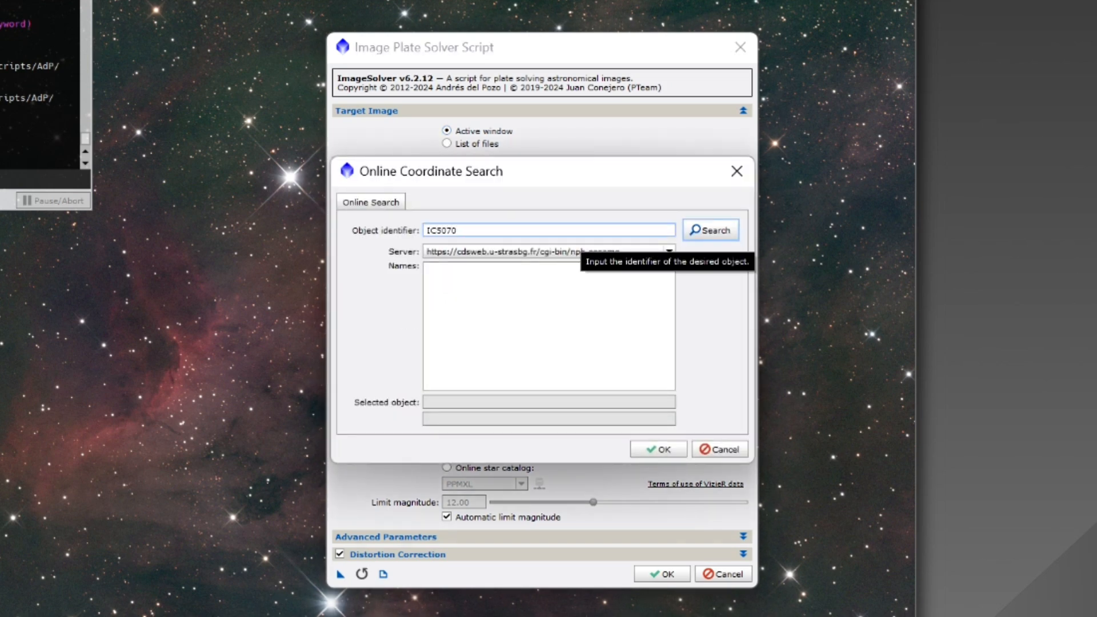
left_click(709, 234)
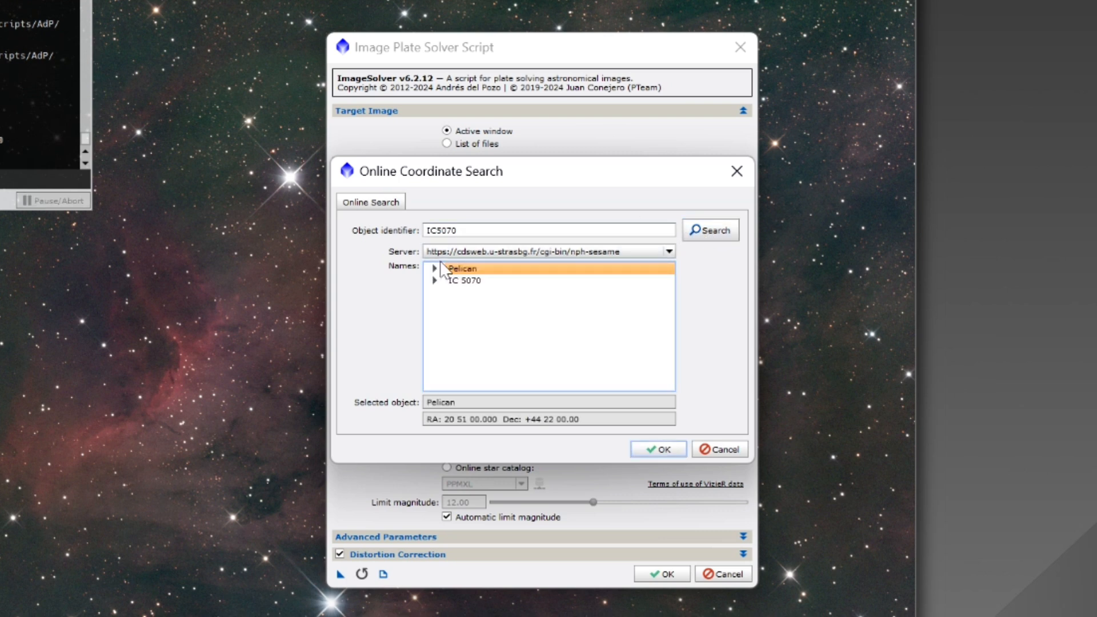
left_click(429, 268)
left_click(482, 280)
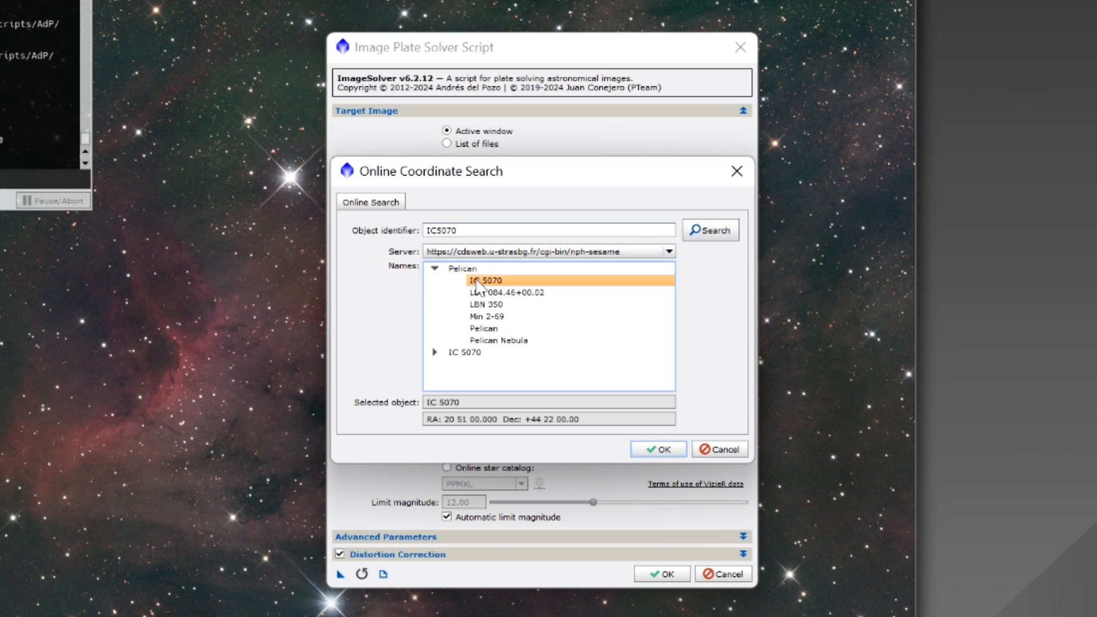
left_click(655, 448)
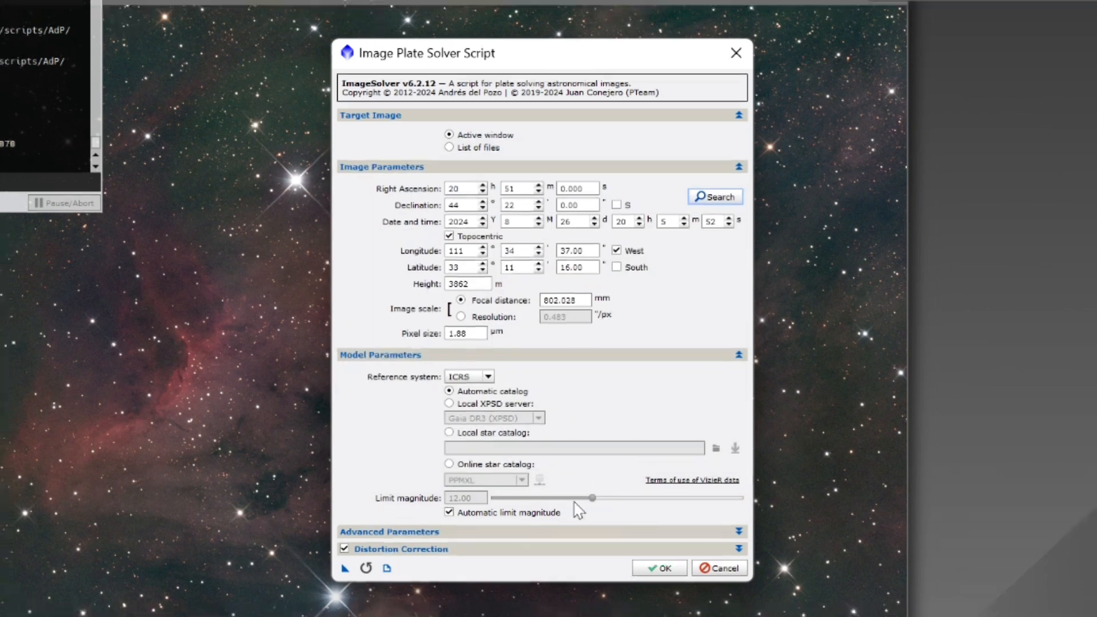
Plate-solve the RGB image, close the process console and move the image aside to free workspace
left_click(662, 573)
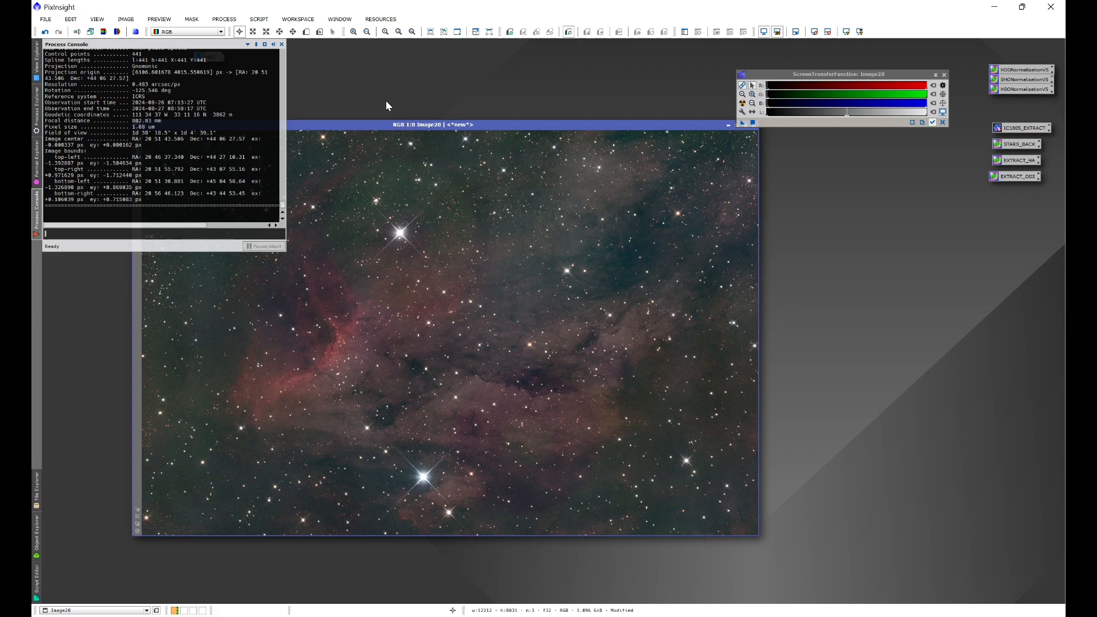
left_click(282, 44)
left_click_drag(430, 118, 380, 118)
Open SpectrophotometricColorCalibration beside the image and set the QE curve to Sony IMX411/455/461/533/571
left_click(226, 21)
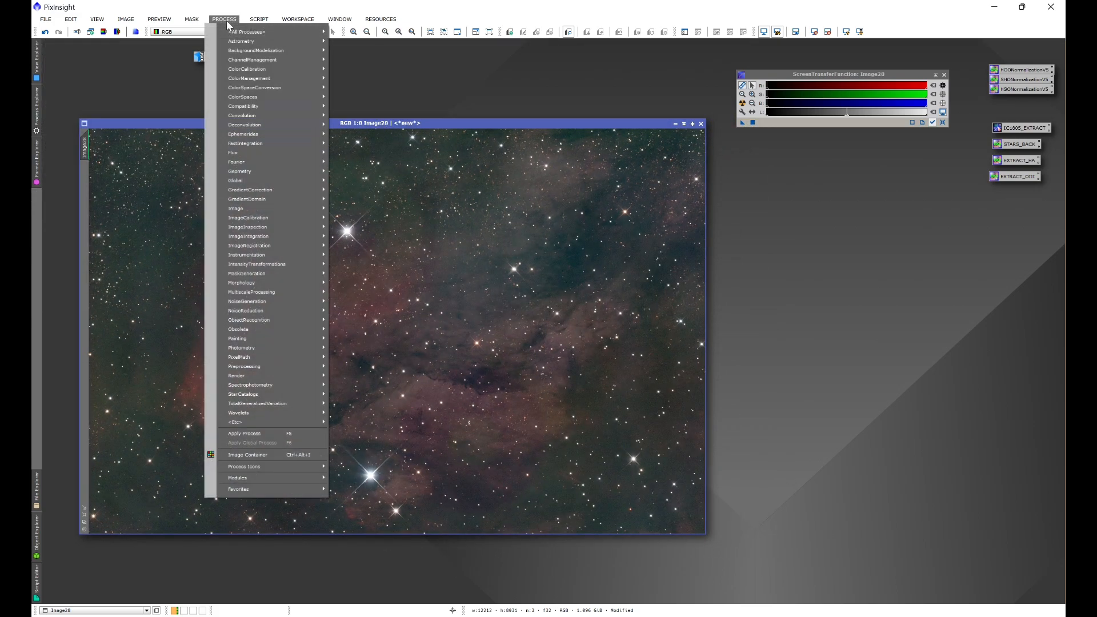
mouse_move(241, 34)
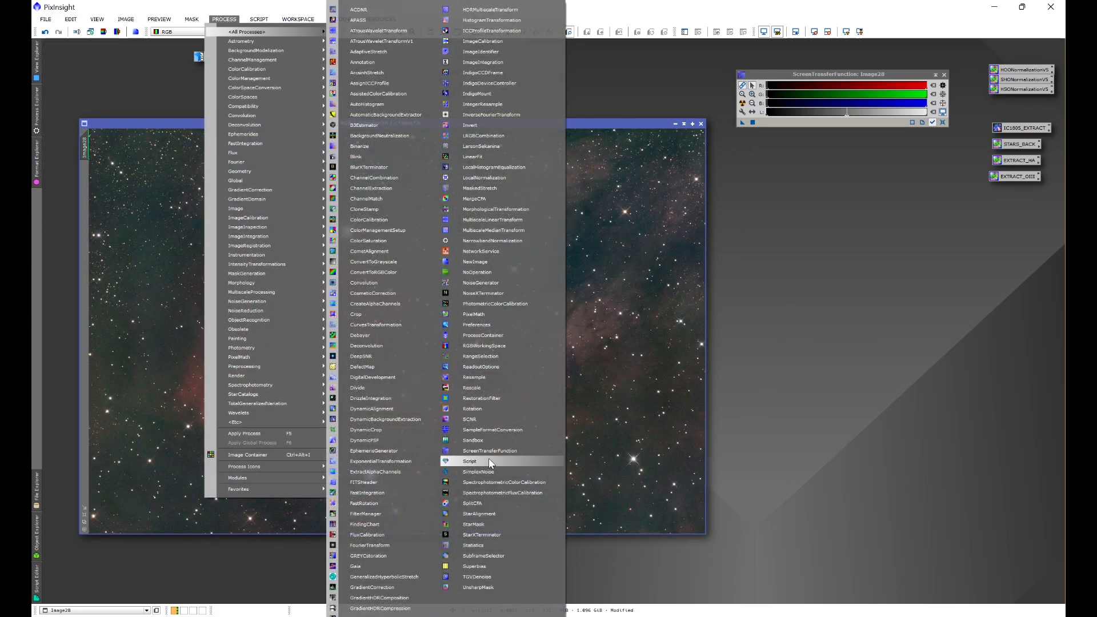
left_click(500, 485)
left_click_drag(841, 200, 797, 172)
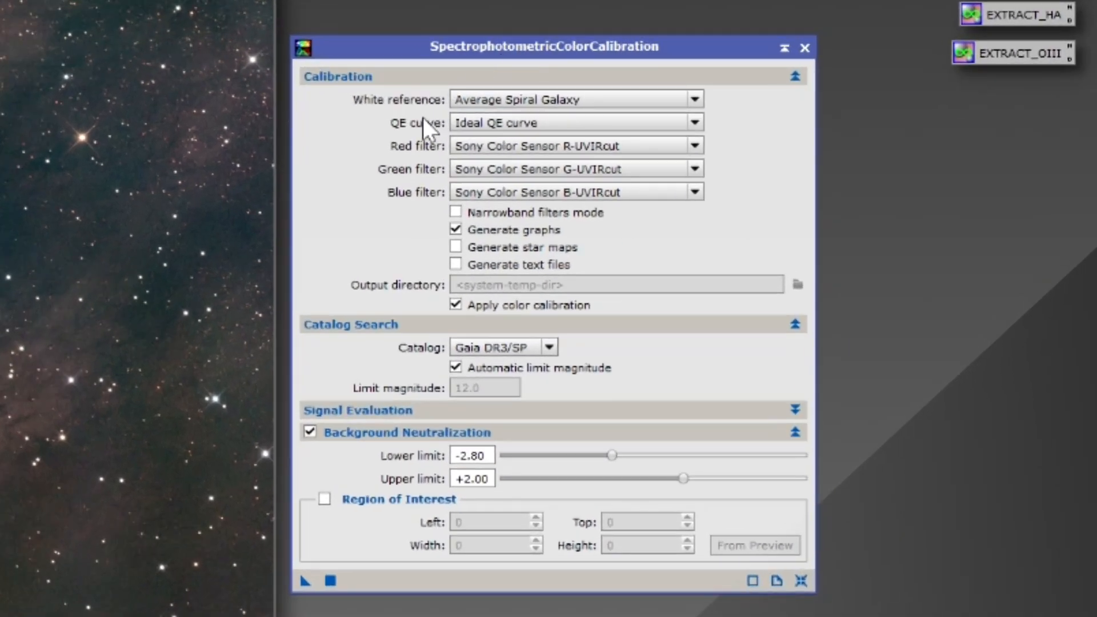
left_click(474, 122)
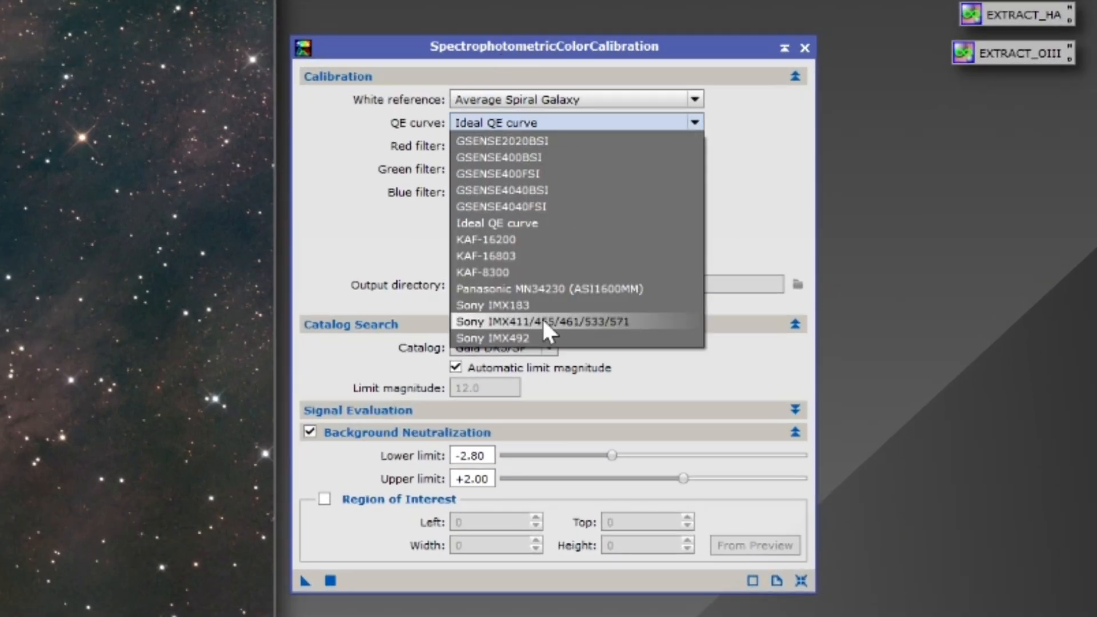
left_click(587, 322)
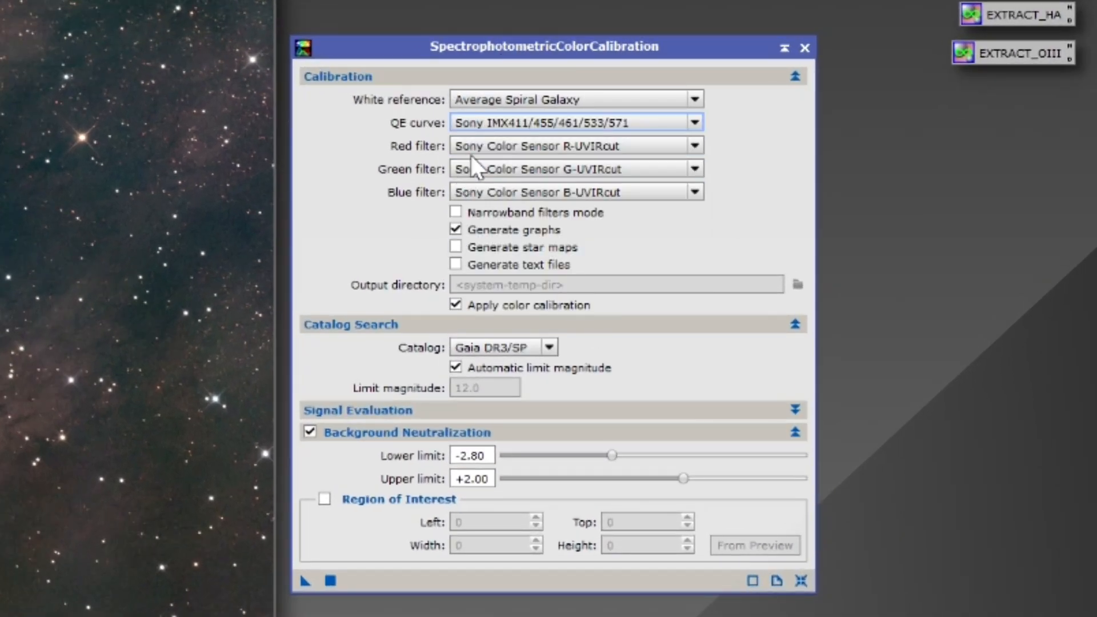
Set the red, green and blue filters to Sony Mono Optolong R, Sony Mono Optolong G and Sony Mono Optolong B
left_click(540, 148)
scroll(621, 369, "down", 1)
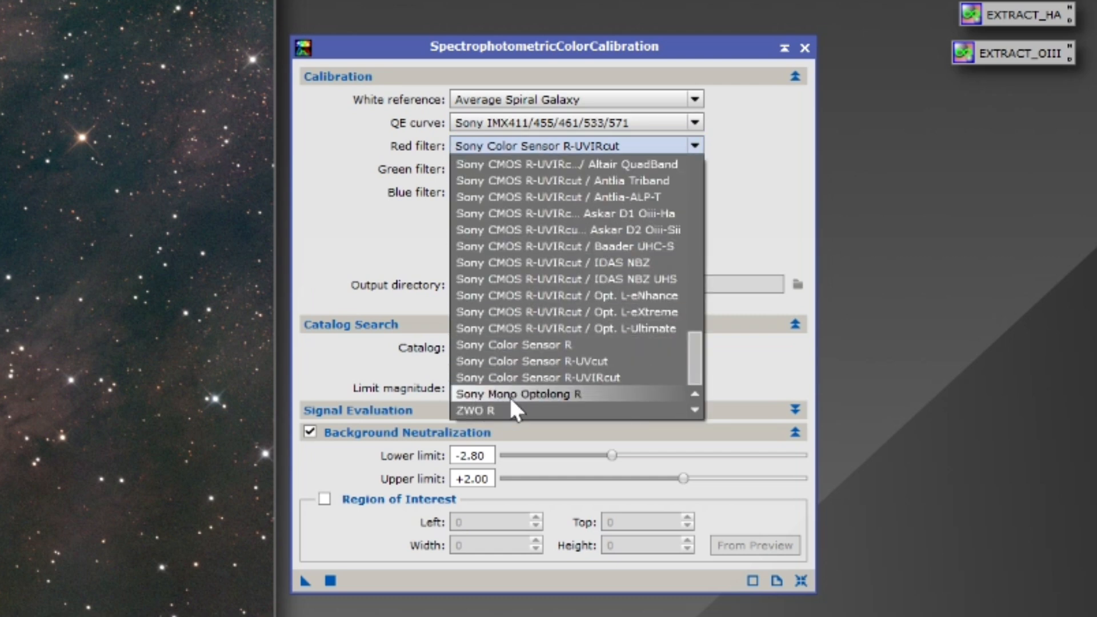
left_click(554, 394)
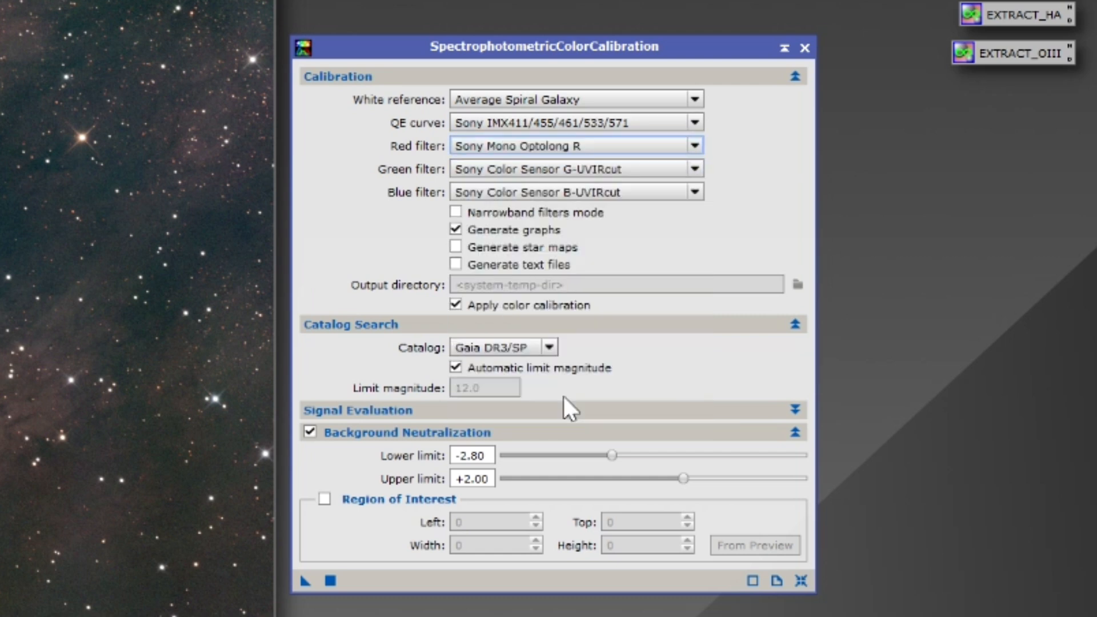
left_click(464, 169)
scroll(557, 351, "down", 1)
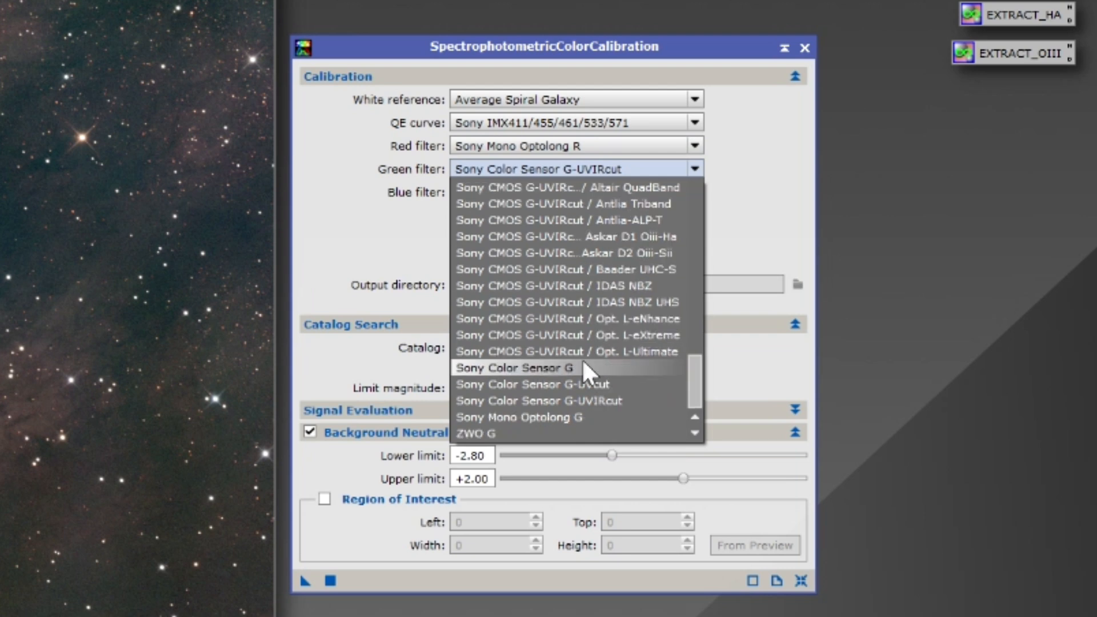
left_click(540, 410)
left_click(514, 190)
scroll(540, 377, "down", 1)
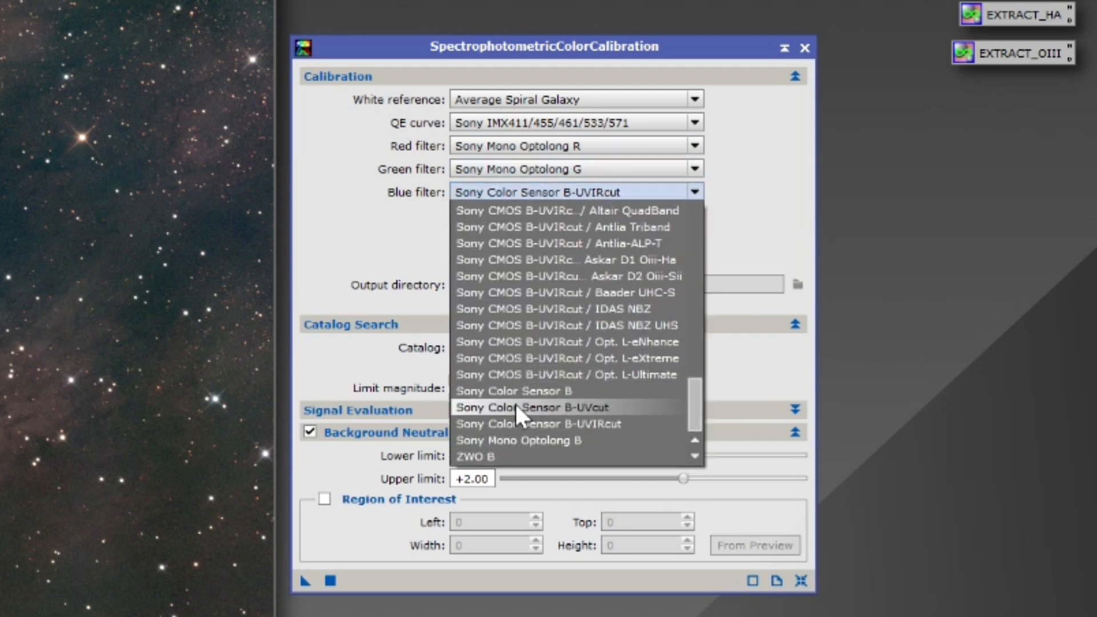
left_click(554, 443)
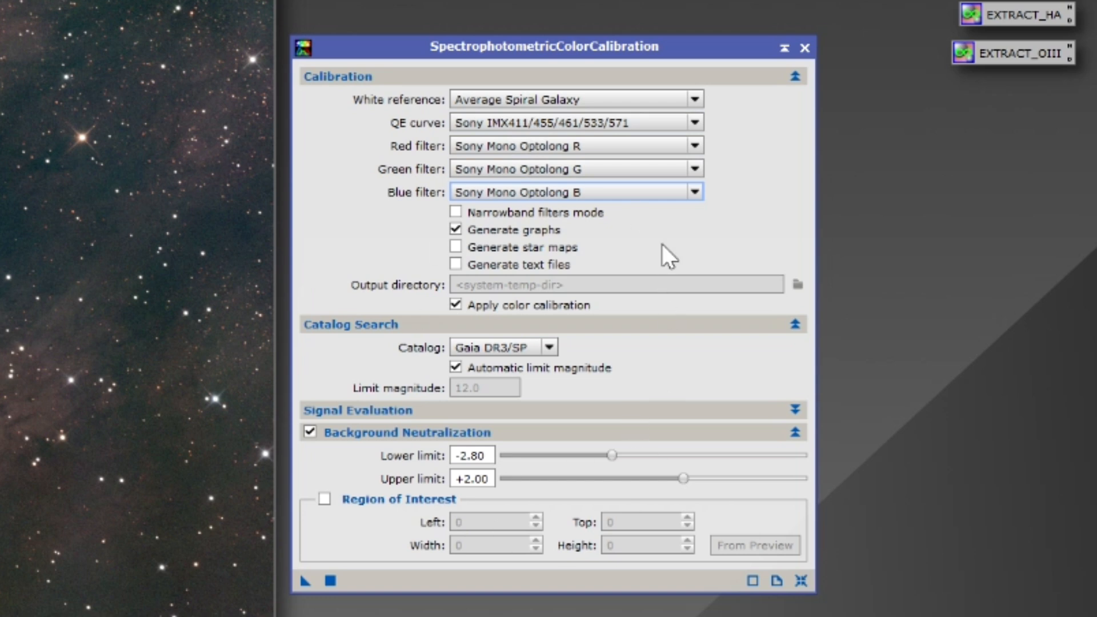
left_click(594, 149)
scroll(571, 299, "up", 8)
scroll(571, 299, "down", 15)
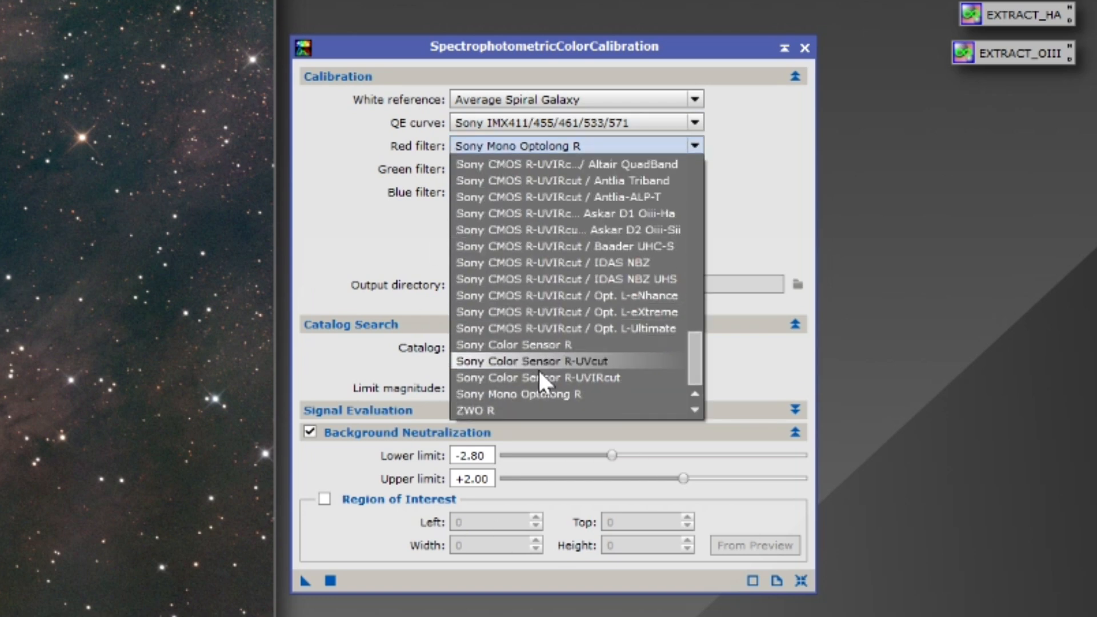
left_click(743, 192)
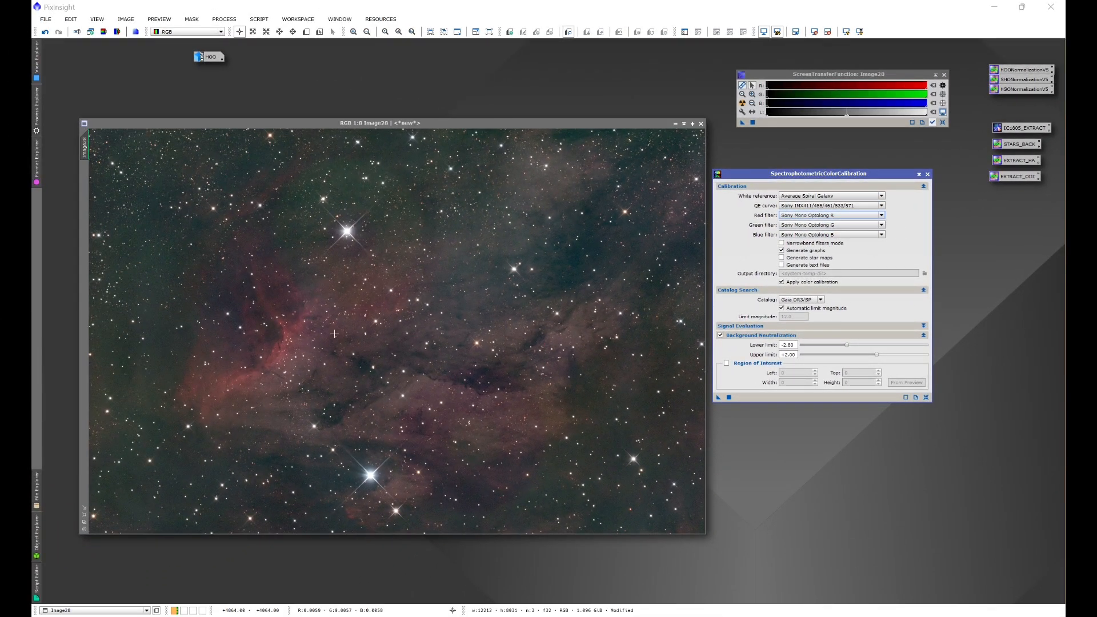
Run the FindBackground script on the full RGB image to generate a Background preview, and close the script and console
left_click(259, 18)
mouse_move(280, 146)
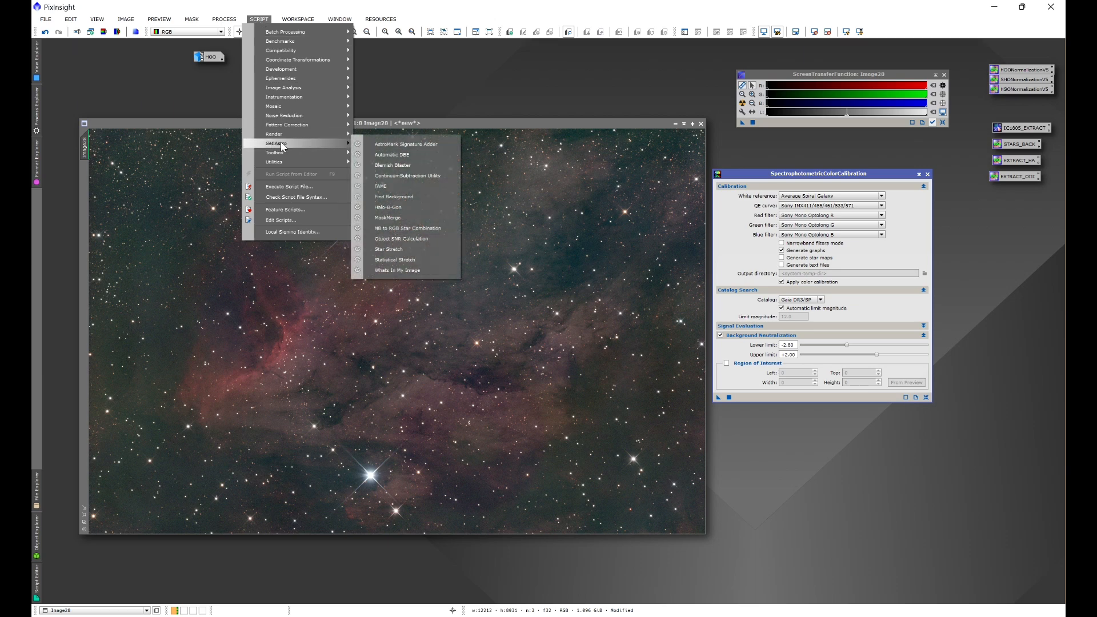
left_click(392, 195)
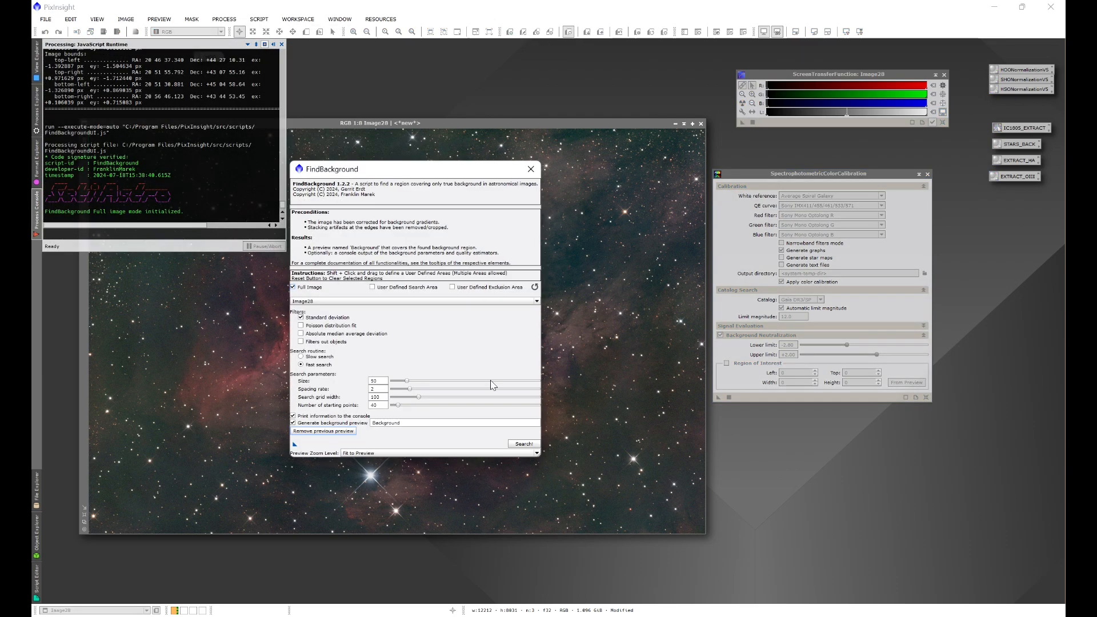
left_click(523, 445)
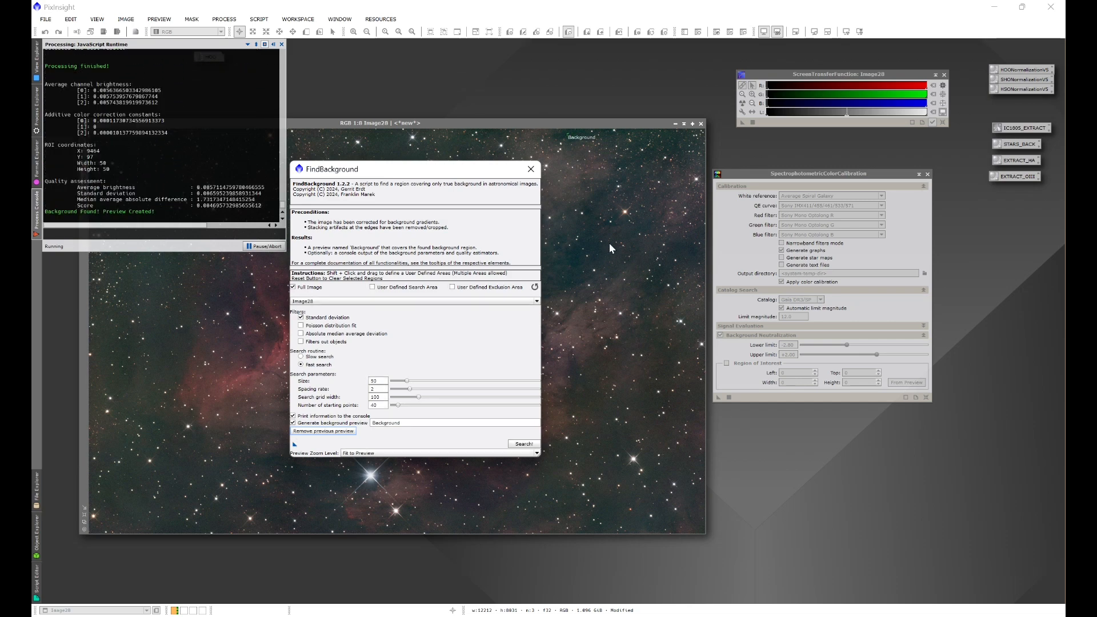
left_click(532, 170)
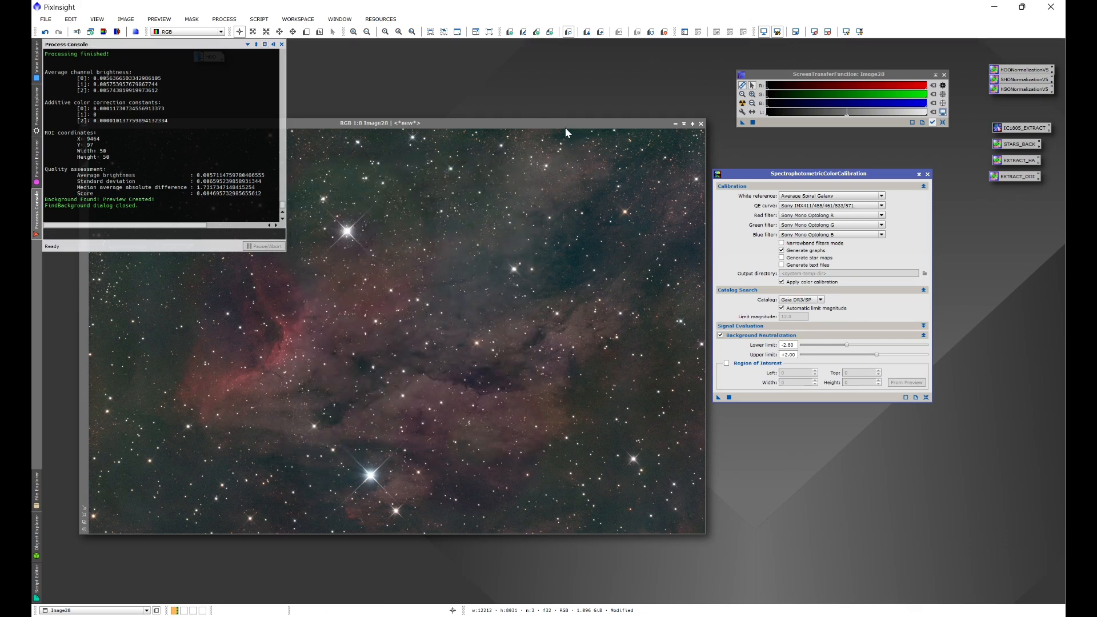
left_click(281, 44)
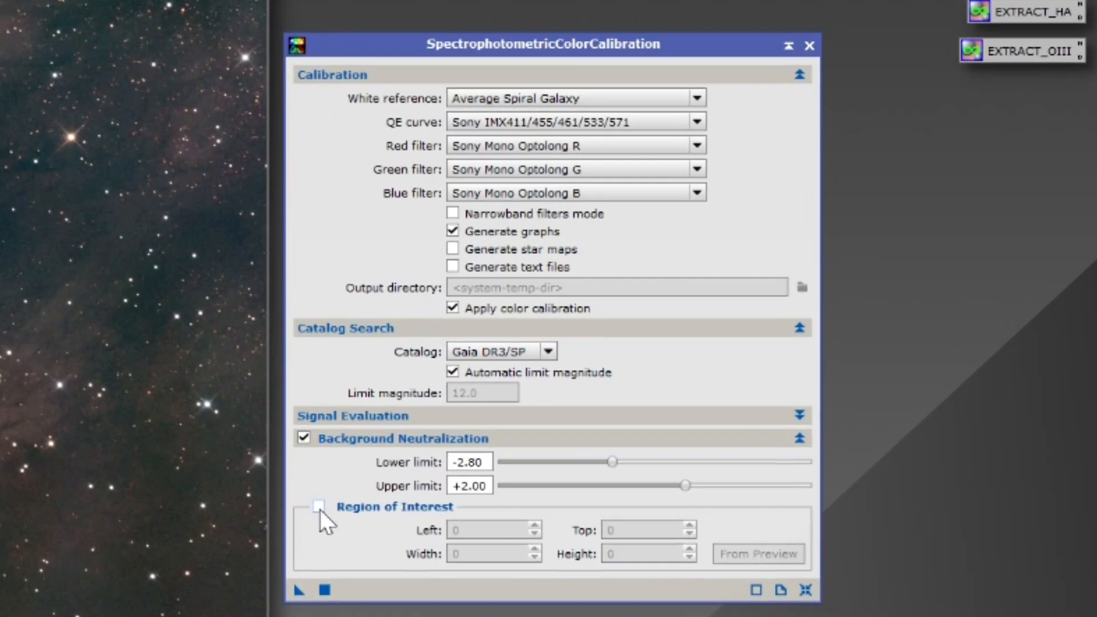
Enable the background neutralization region of interest and take it from the Image28->Background preview
left_click(726, 363)
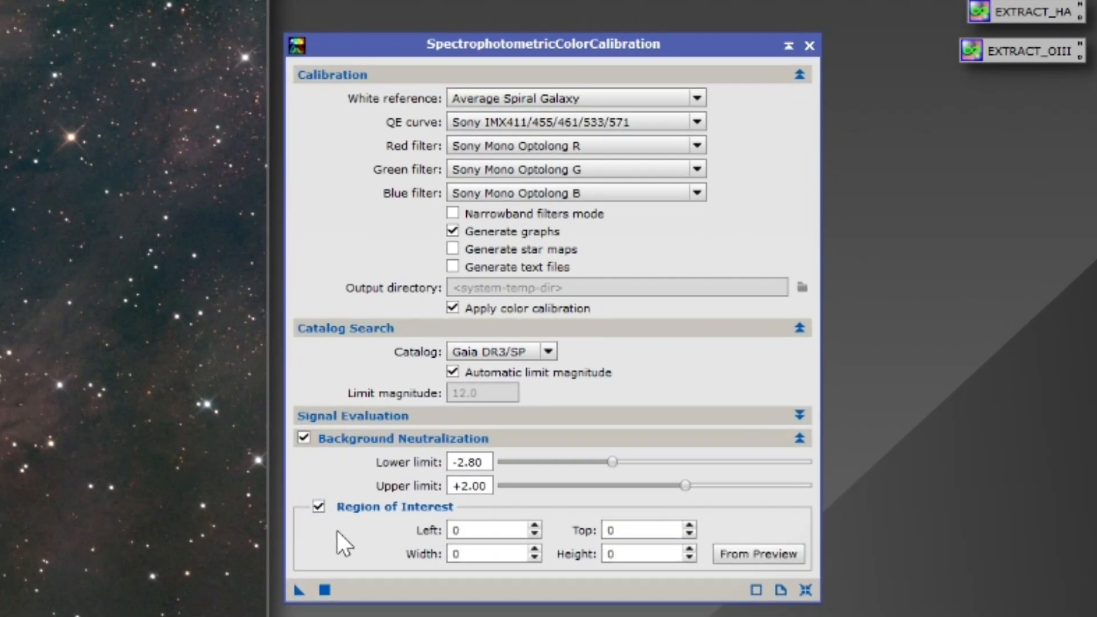
left_click(749, 552)
left_click(610, 372)
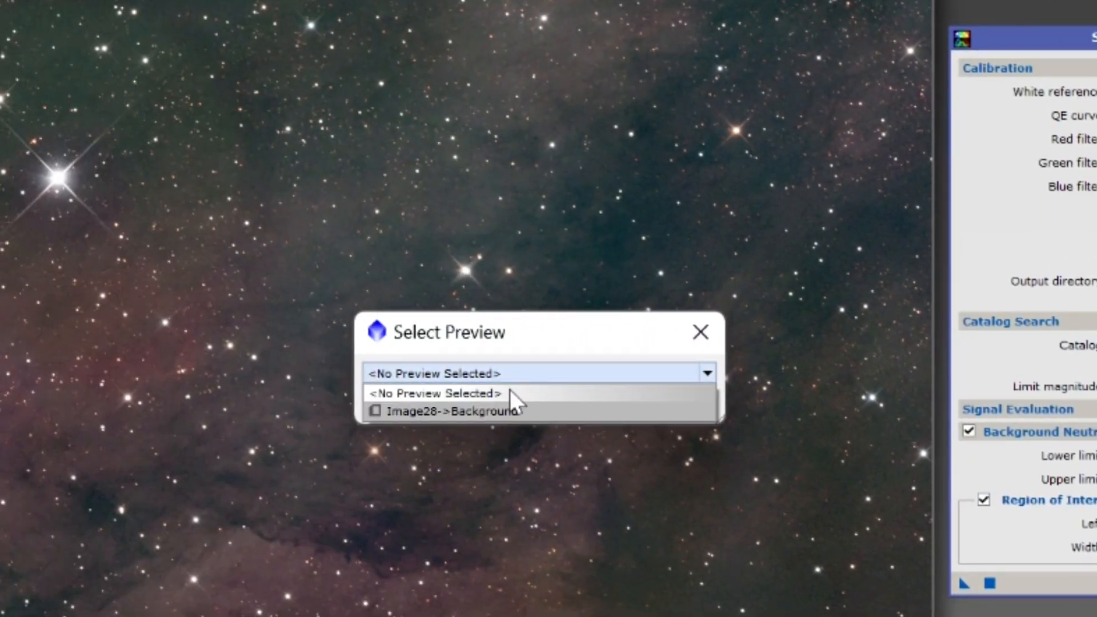
left_click(476, 411)
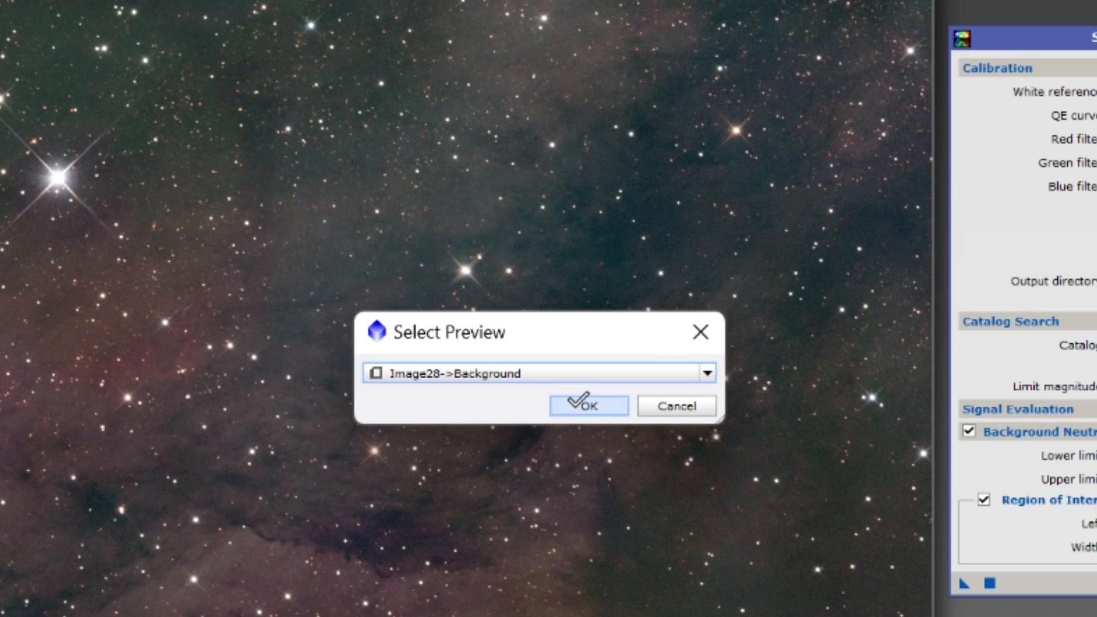
left_click(577, 403)
Apply SpectrophotometricColorCalibration to the RGB image, then close the white balance graphs and the process window
left_click_drag(302, 566, 3, 350)
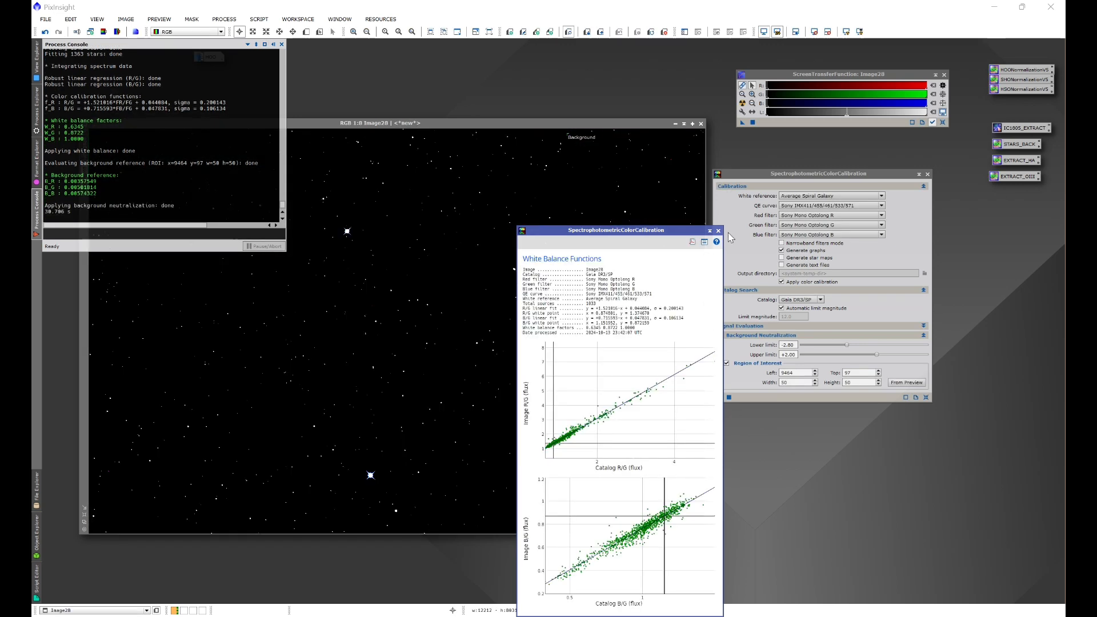
left_click(718, 230)
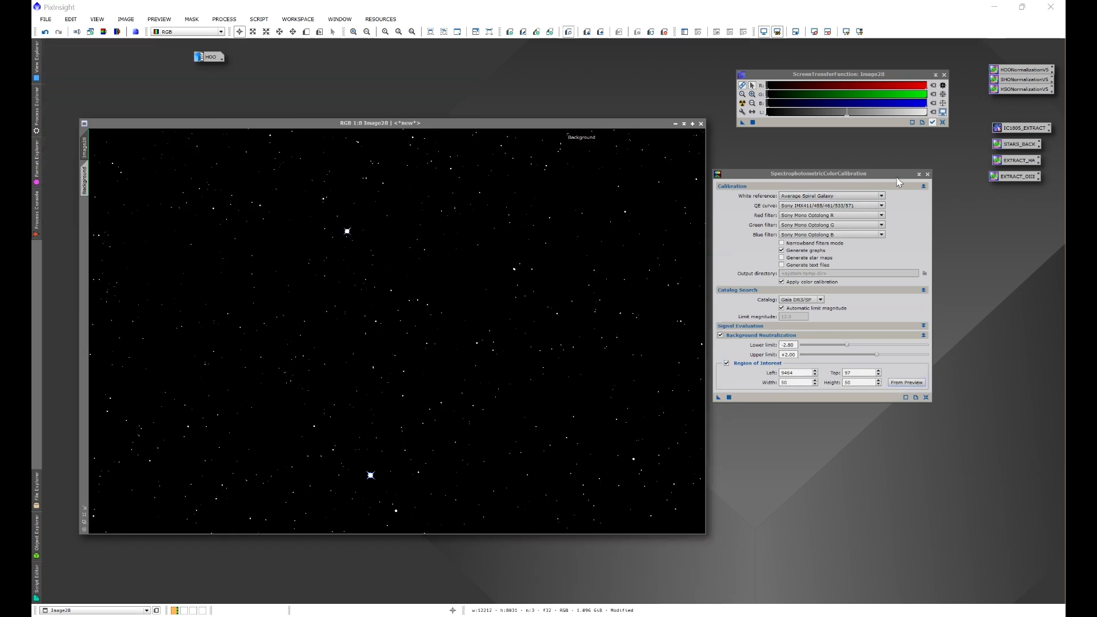
left_click(927, 174)
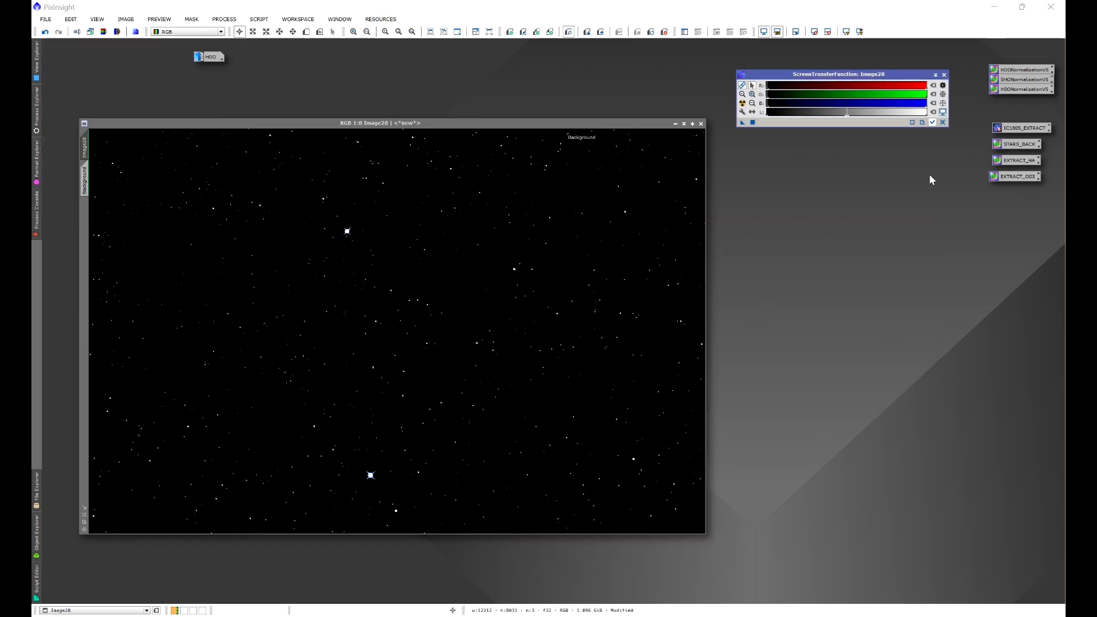
Delete the Background preview and give the colour-calibrated RGB image a new automatic screen stretch
left_click(166, 22)
left_click(171, 182)
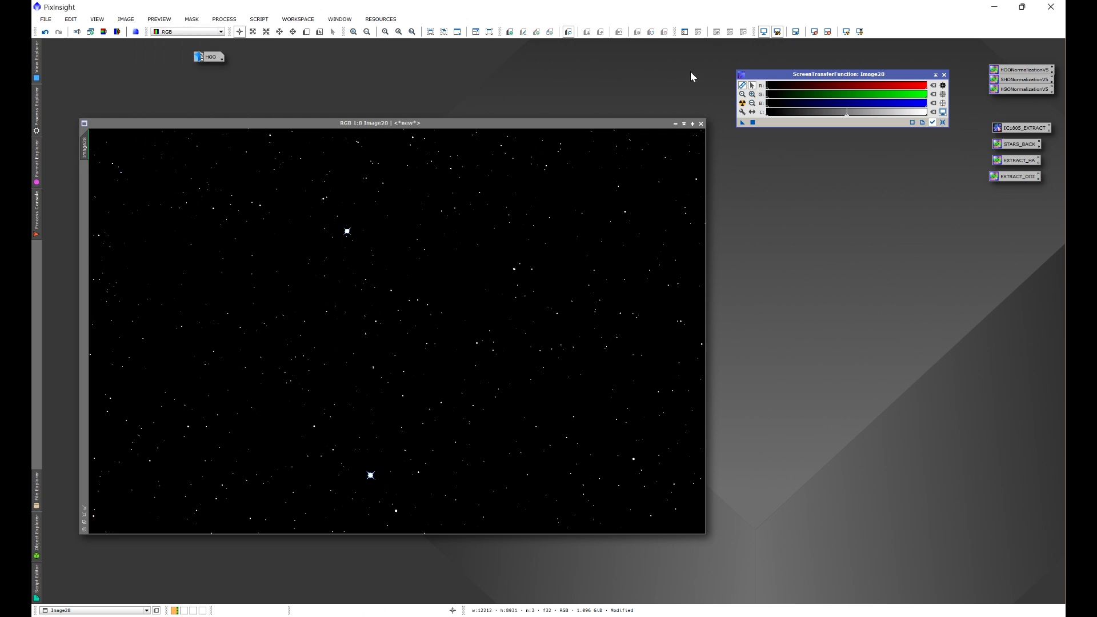
left_click(742, 103)
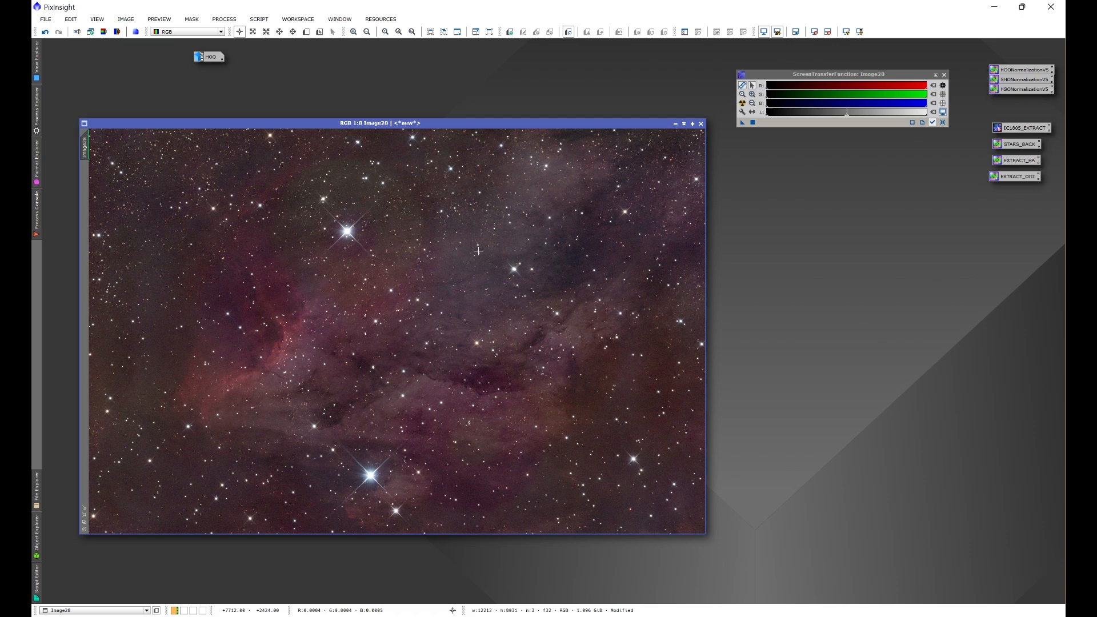
Extract the luminance of the calibrated RGB image as a separate image and give it an automatic screen stretch
left_click(104, 32)
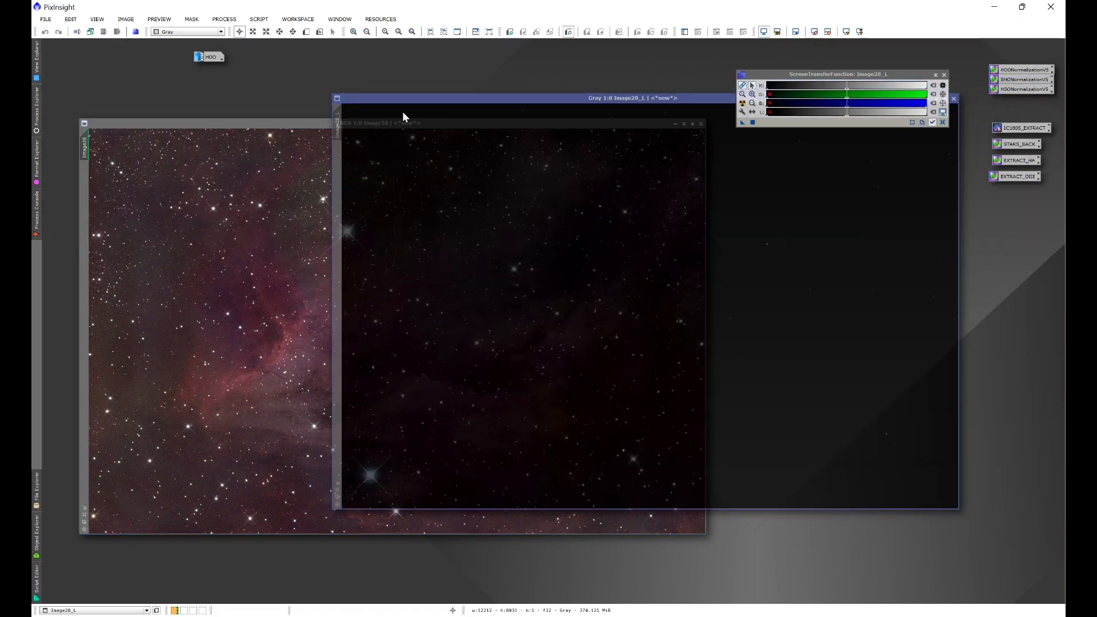
left_click_drag(403, 112, 319, 135)
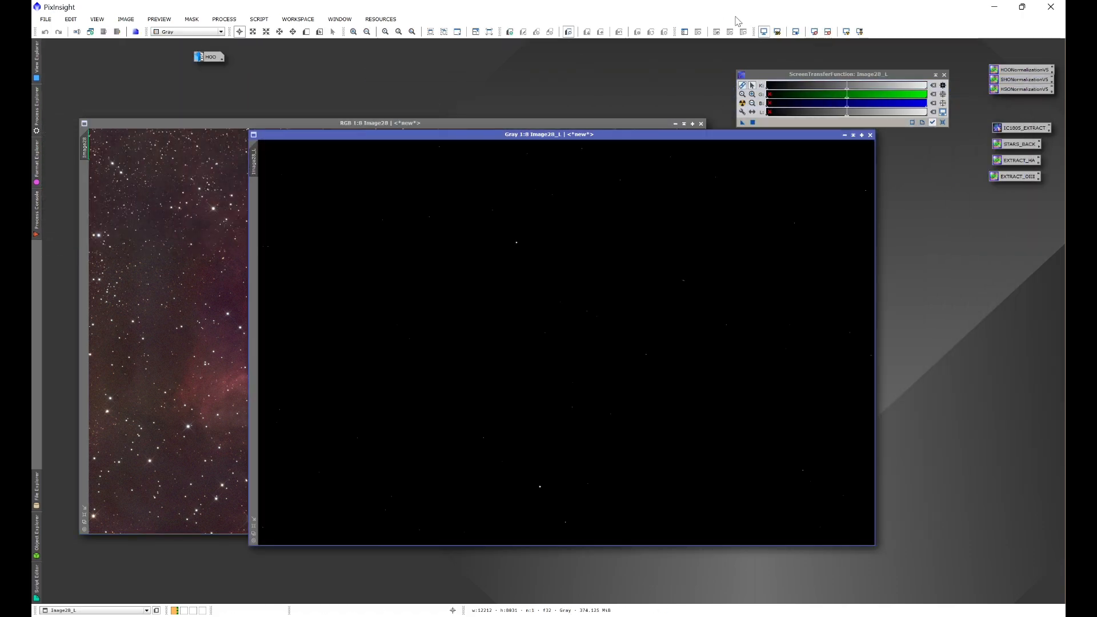
left_click(774, 36)
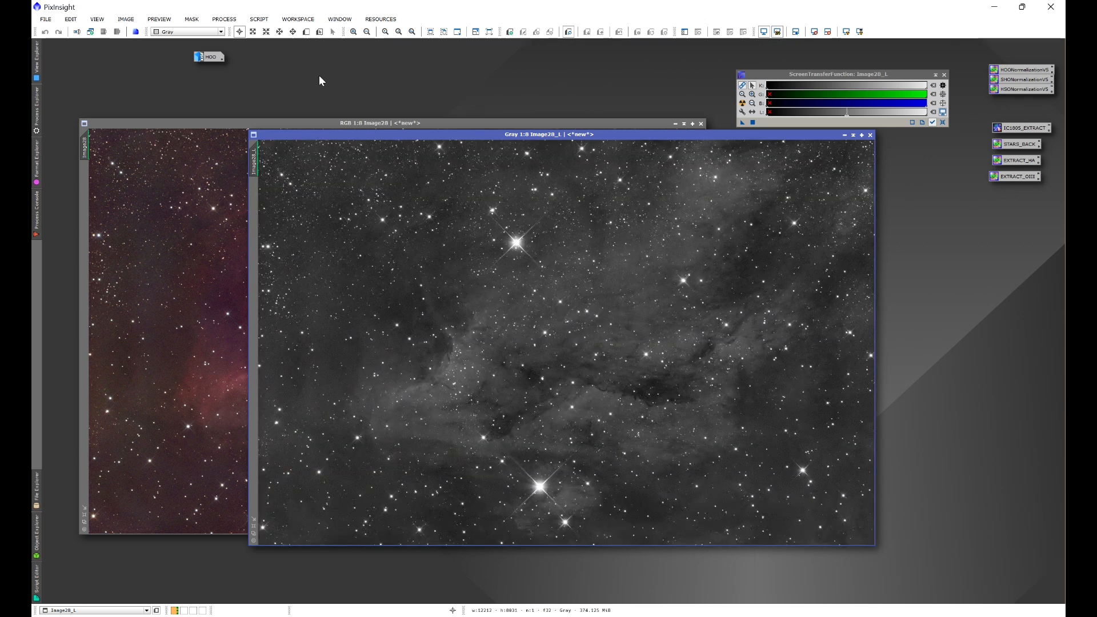
Measure the star FWHM of the luminance image with the FWHMEccentricity script, then close the script and the luminance image
left_click(259, 19)
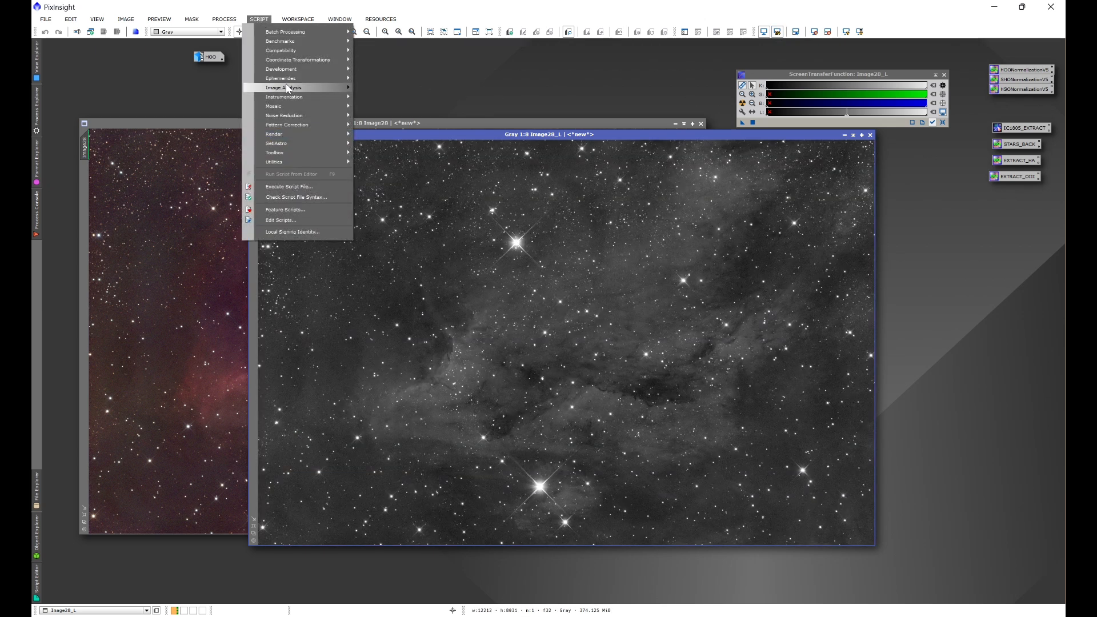
mouse_move(291, 89)
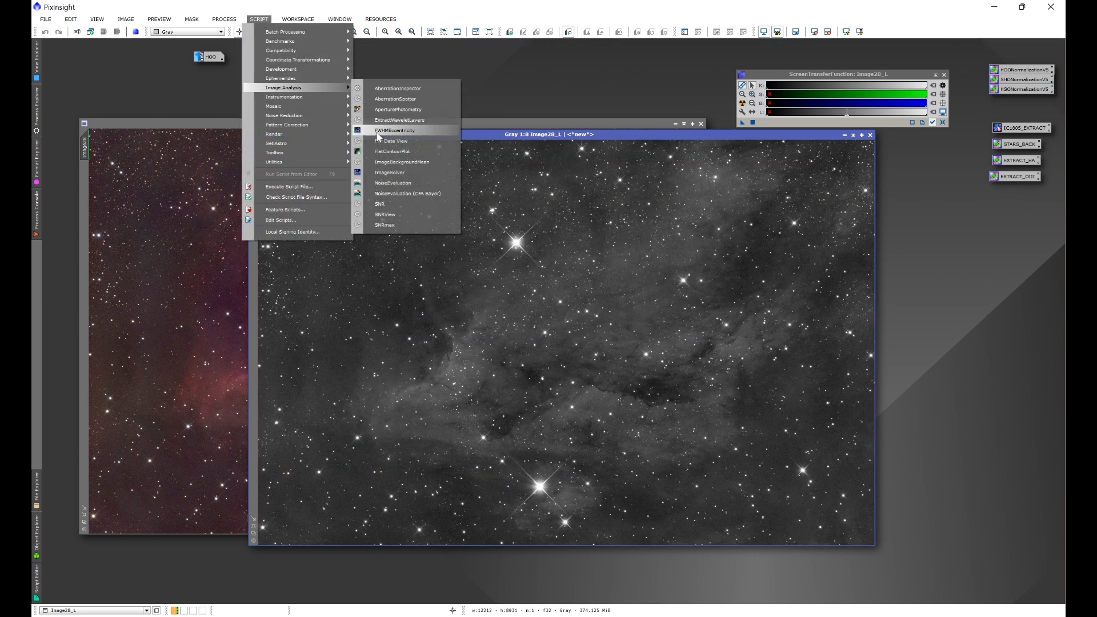
left_click(396, 131)
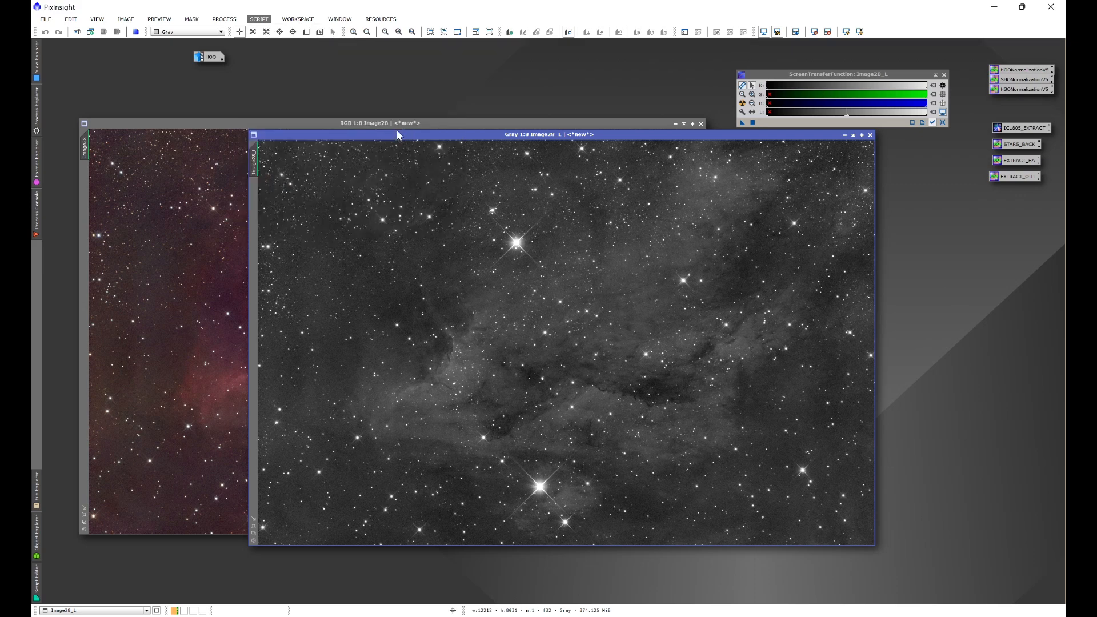
left_click(524, 369)
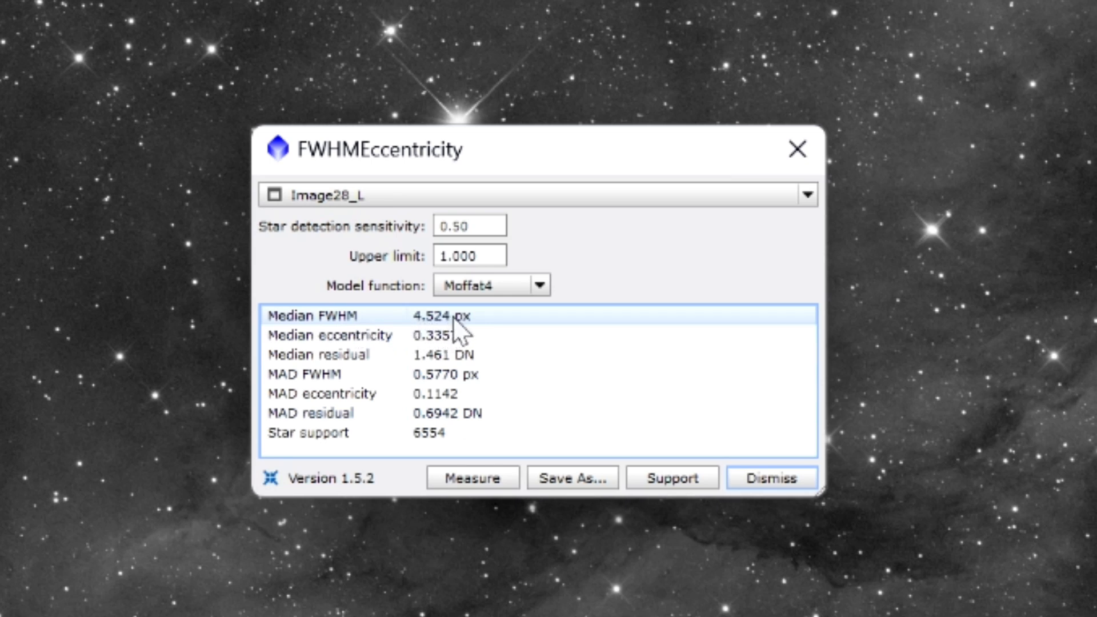
mouse_move(454, 321)
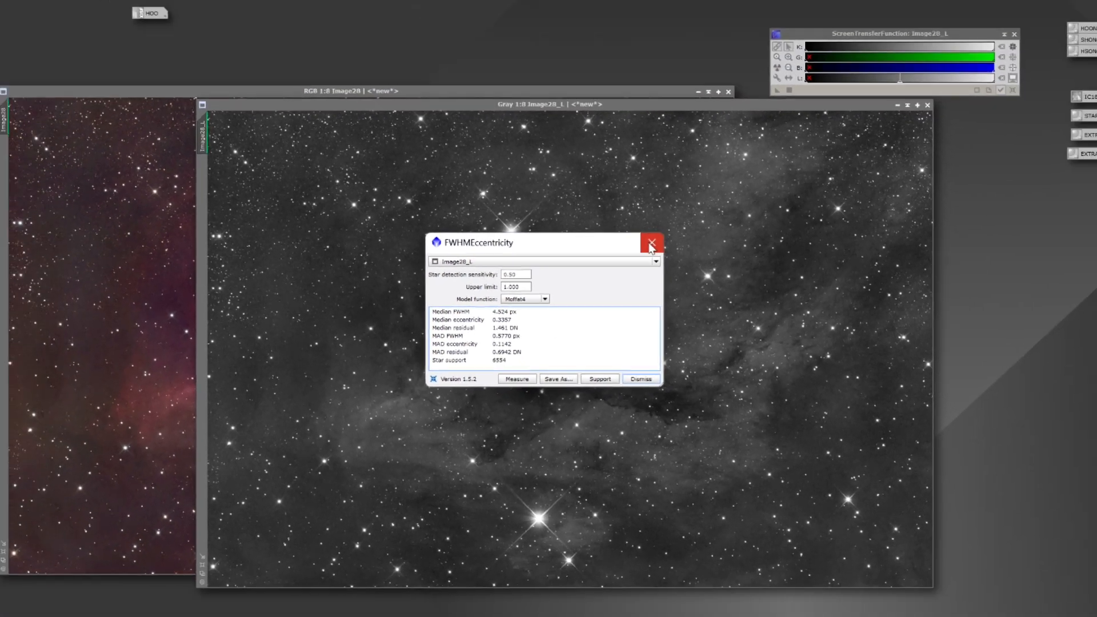
left_click(798, 149)
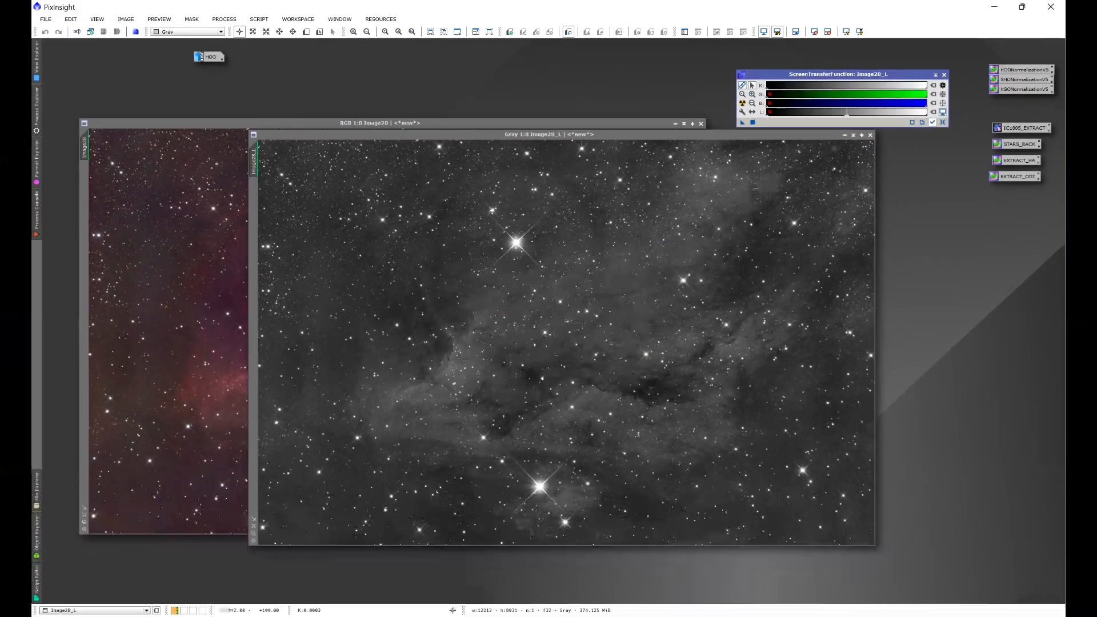
left_click(870, 134)
Open BlurXTerminator beside the RGB image and turn off its Correct Only option
left_click(240, 24)
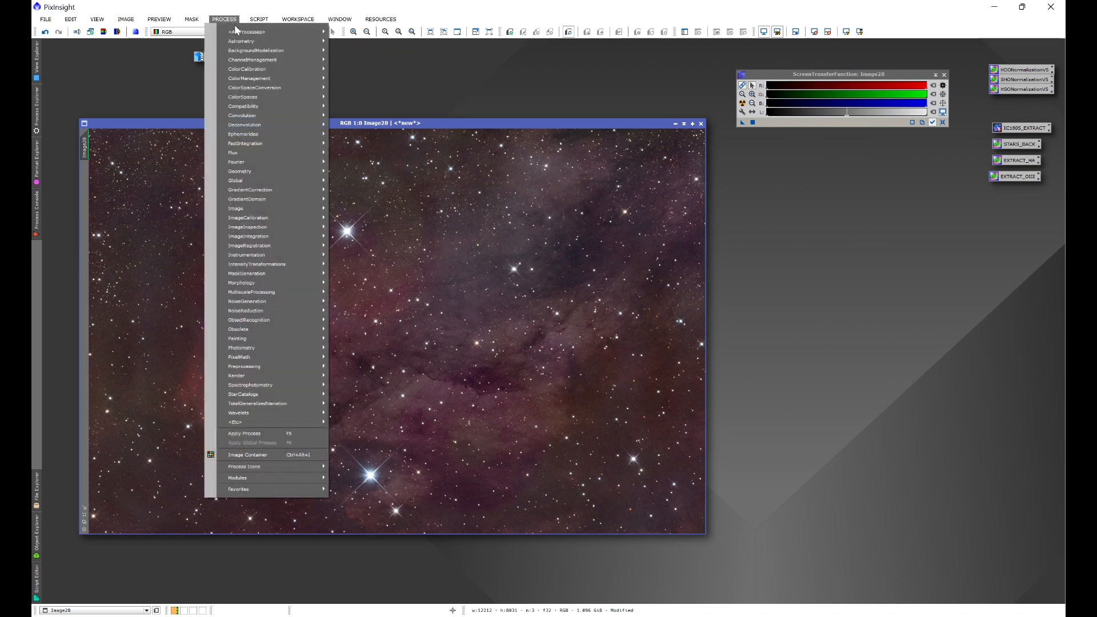
mouse_move(252, 31)
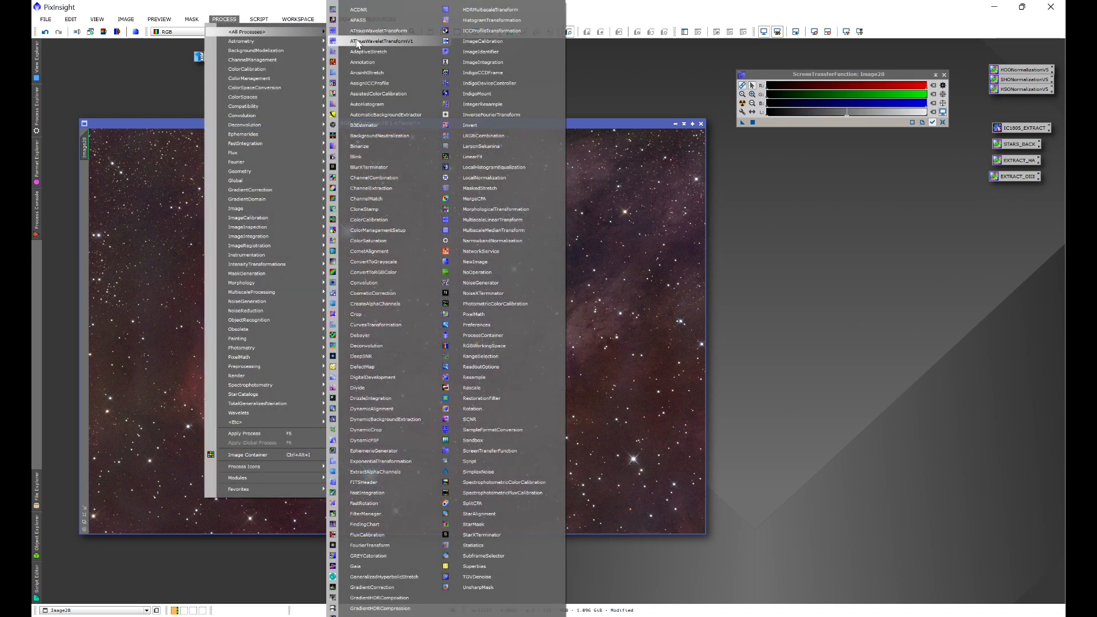
left_click(388, 167)
left_click_drag(806, 162, 751, 194)
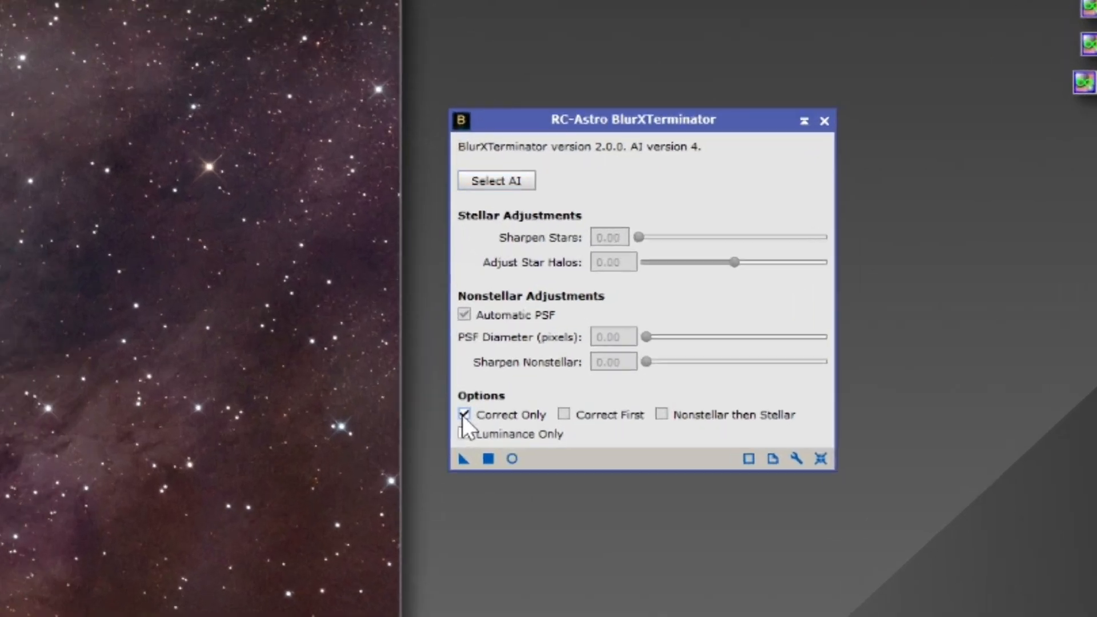
left_click(464, 414)
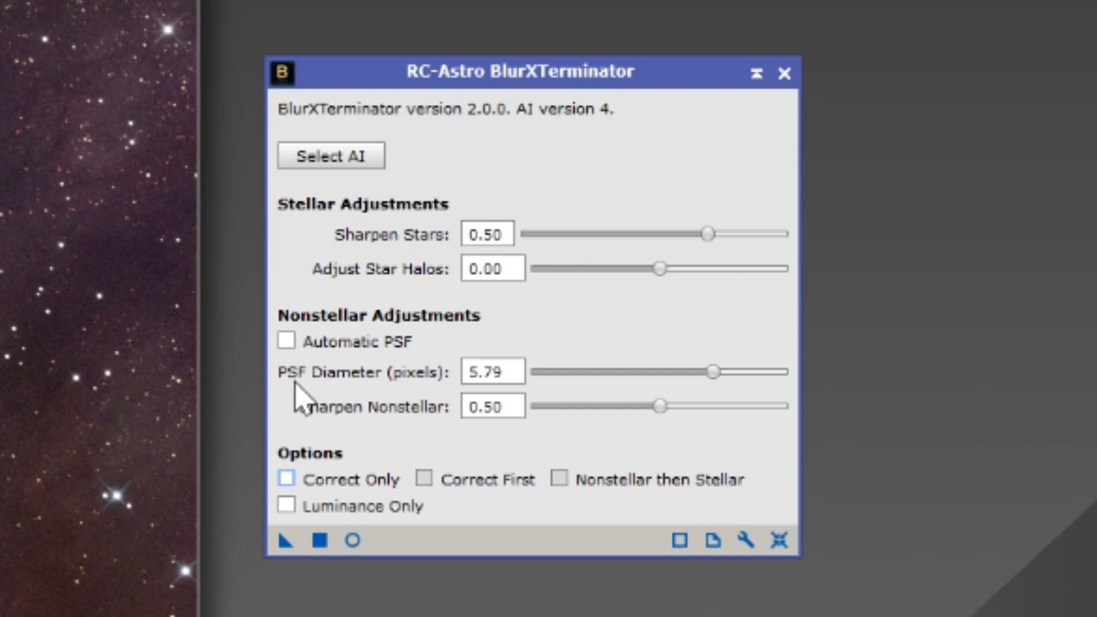
Set the PSF diameter to 4.53 pixels and apply BlurXTerminator to the RGB image
left_click(501, 372)
double_click(501, 372)
key("End")
key("shift+Left")
key("shift+Left")
key("shift+Left")
key("shift+Left")
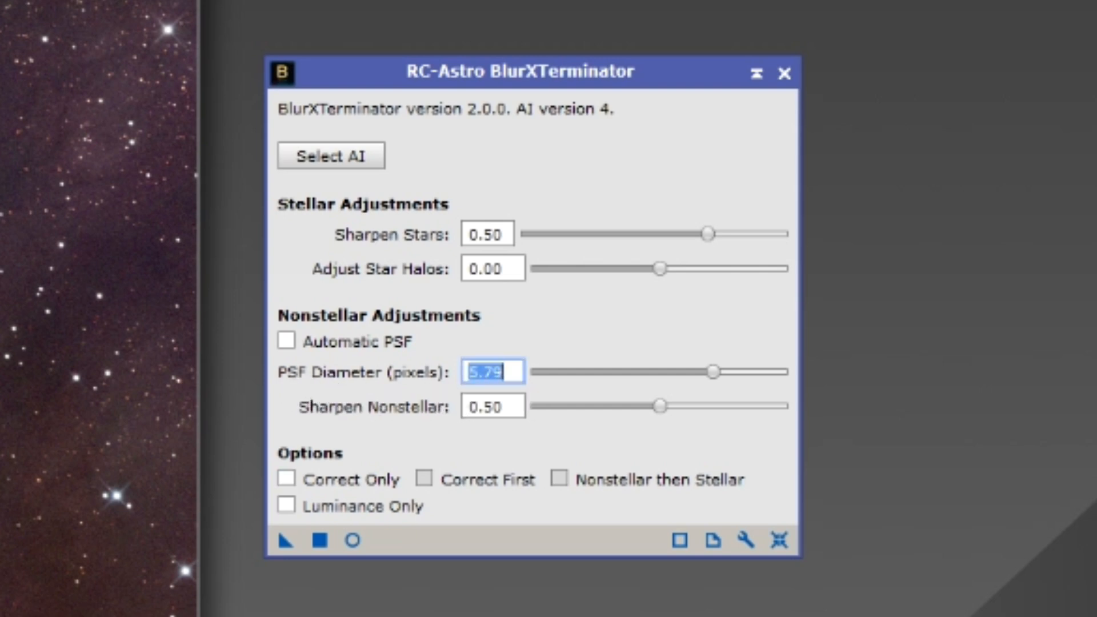
type("4.53")
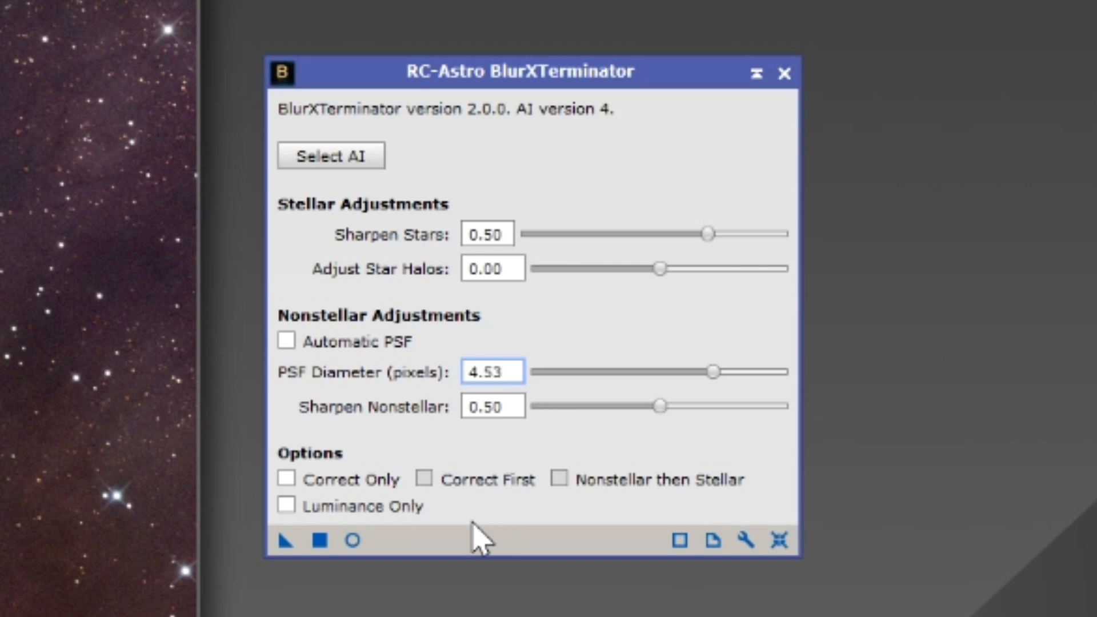
left_click_drag(285, 540, 182, 616)
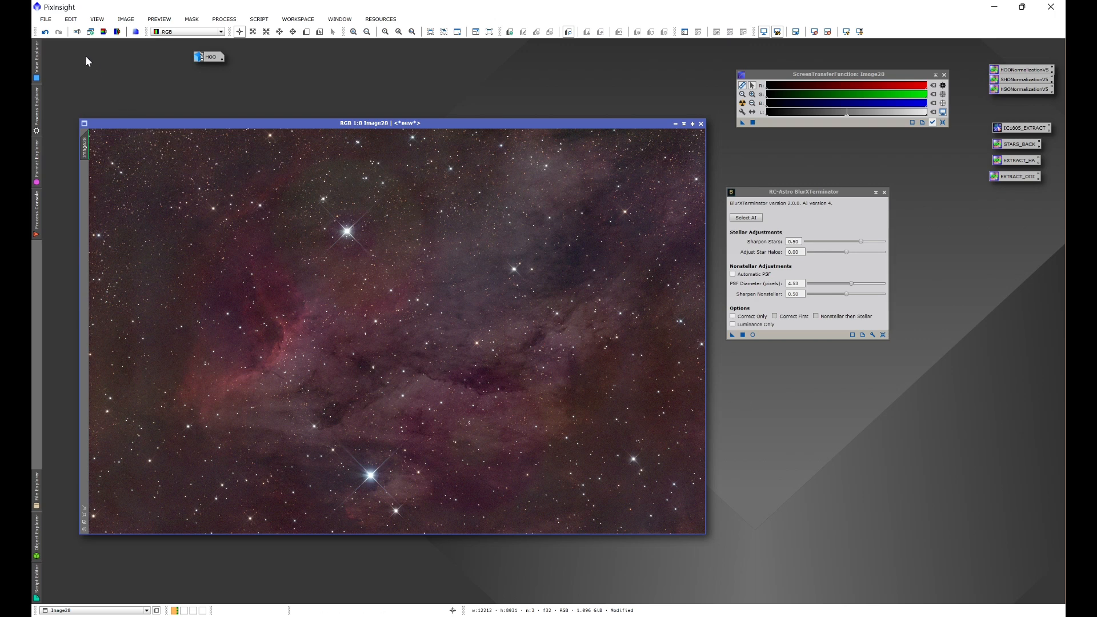
Compare the RGB image before and after sharpening by undoing and redoing it, inspect the stars closely, and close BlurXTerminator
left_click(45, 32)
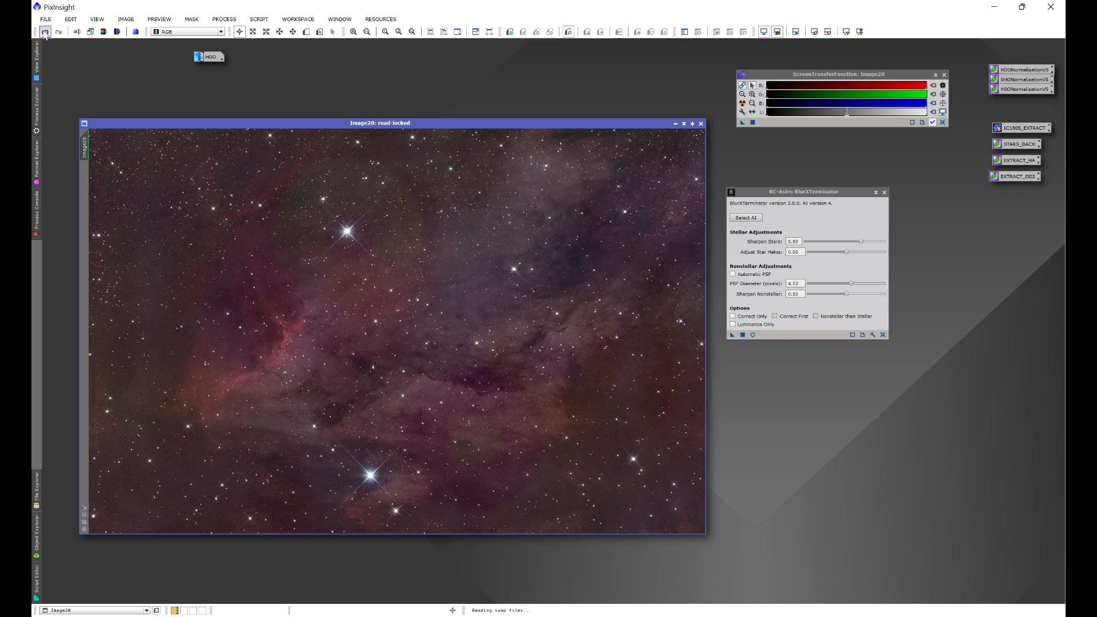
left_click(58, 33)
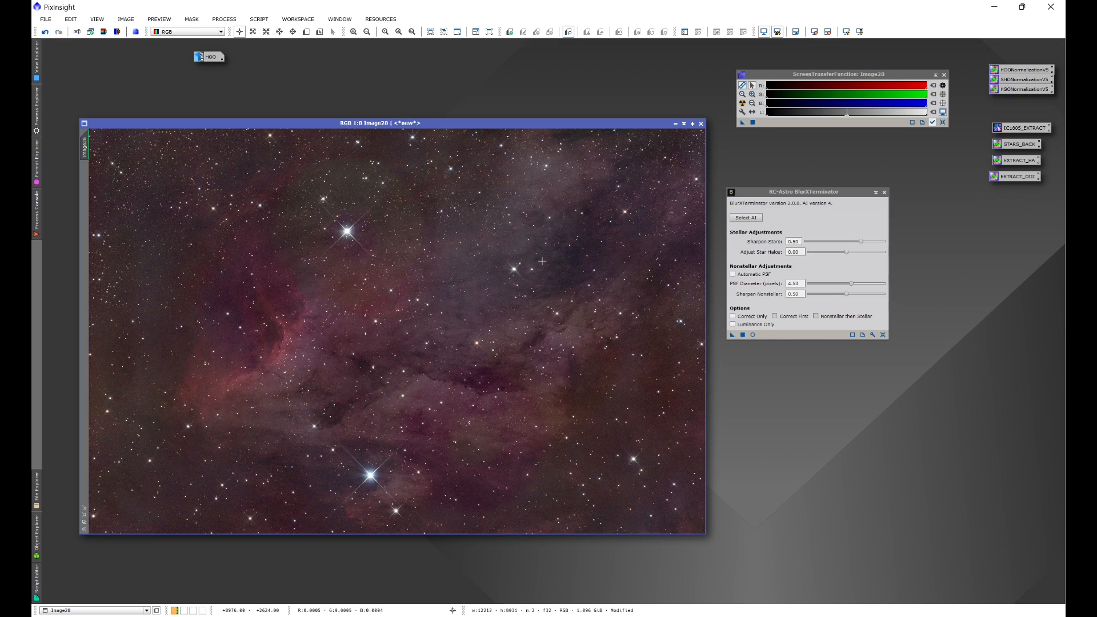
scroll(542, 261, "up", 9)
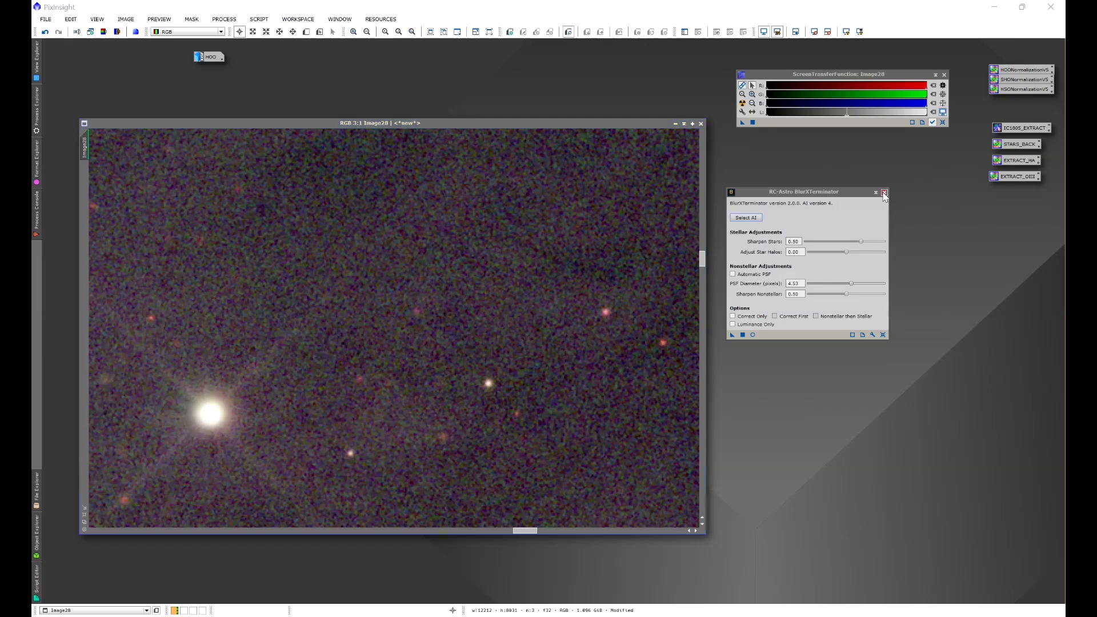
left_click(884, 192)
Apply NoiseXTerminator to the RGB image with Denoise set to 0.80, check the result, and close the process
left_click(224, 19)
mouse_move(239, 35)
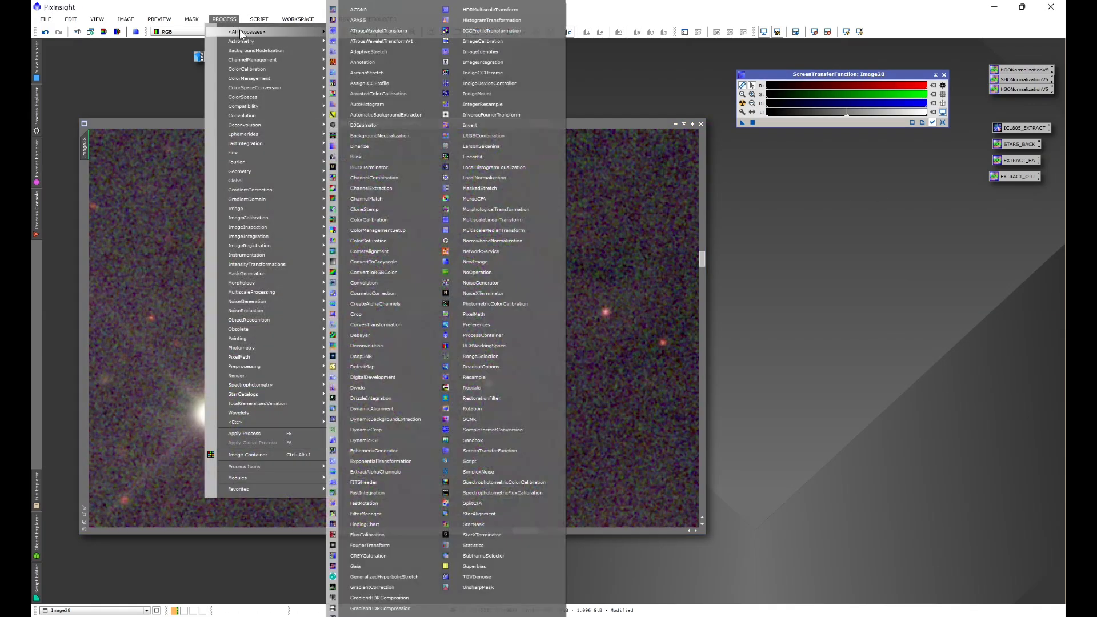
left_click(492, 293)
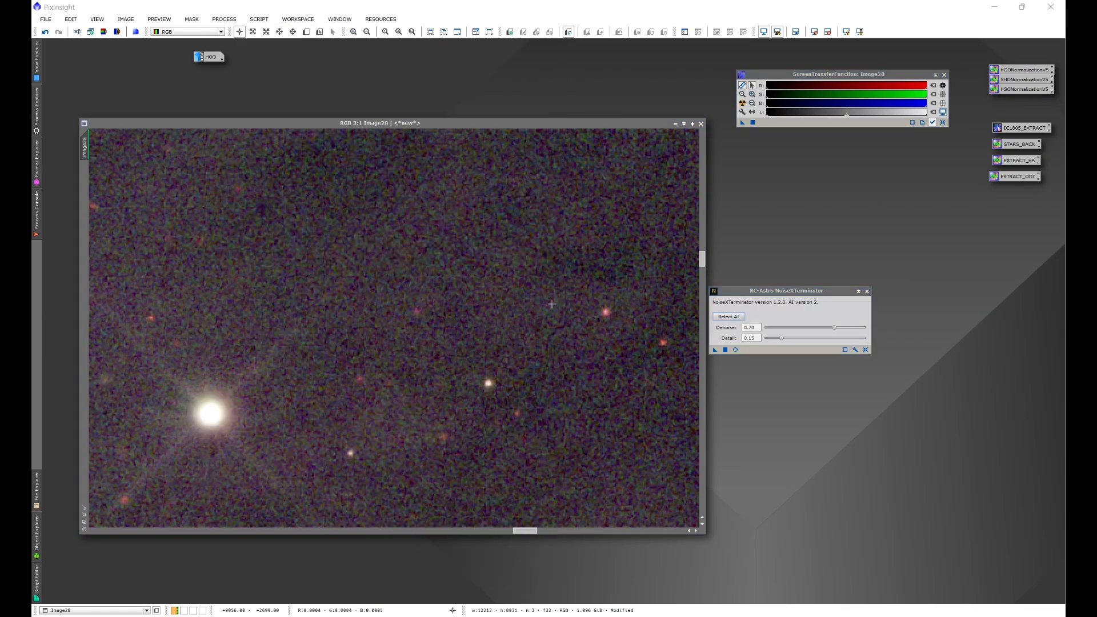
double_click(750, 328)
type("0.8")
key("Return")
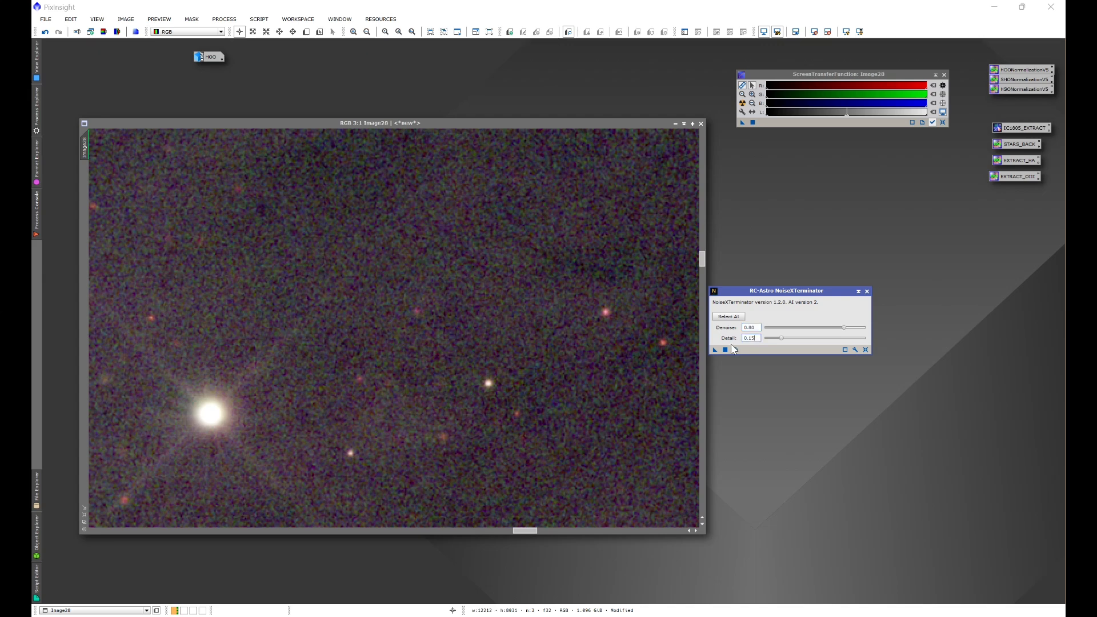
left_click_drag(716, 350, 405, 281)
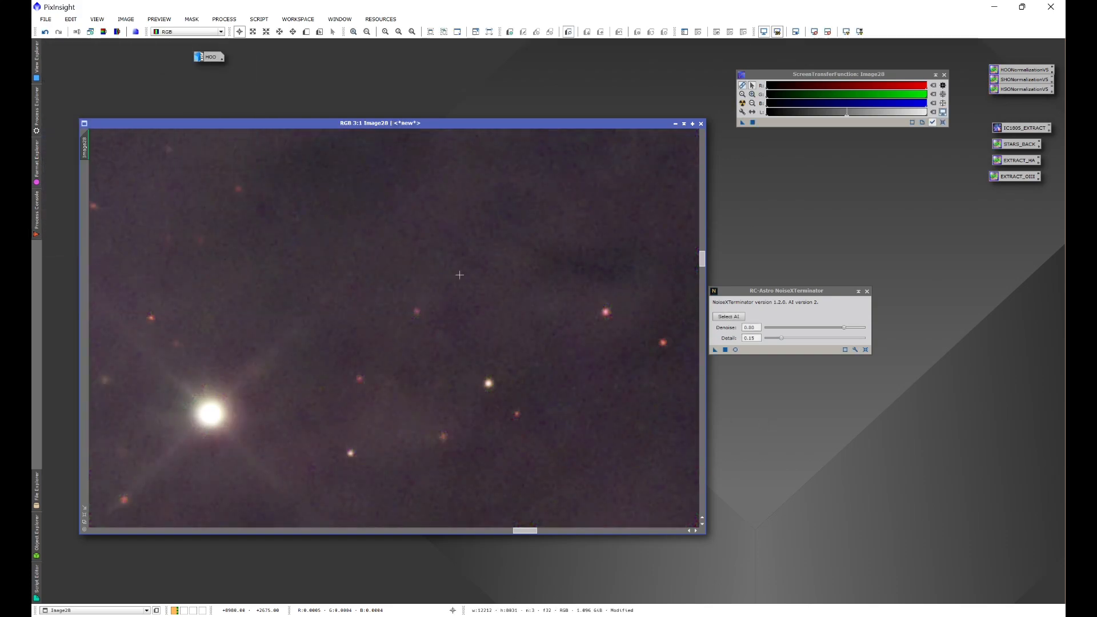
scroll(460, 275, "down", 9)
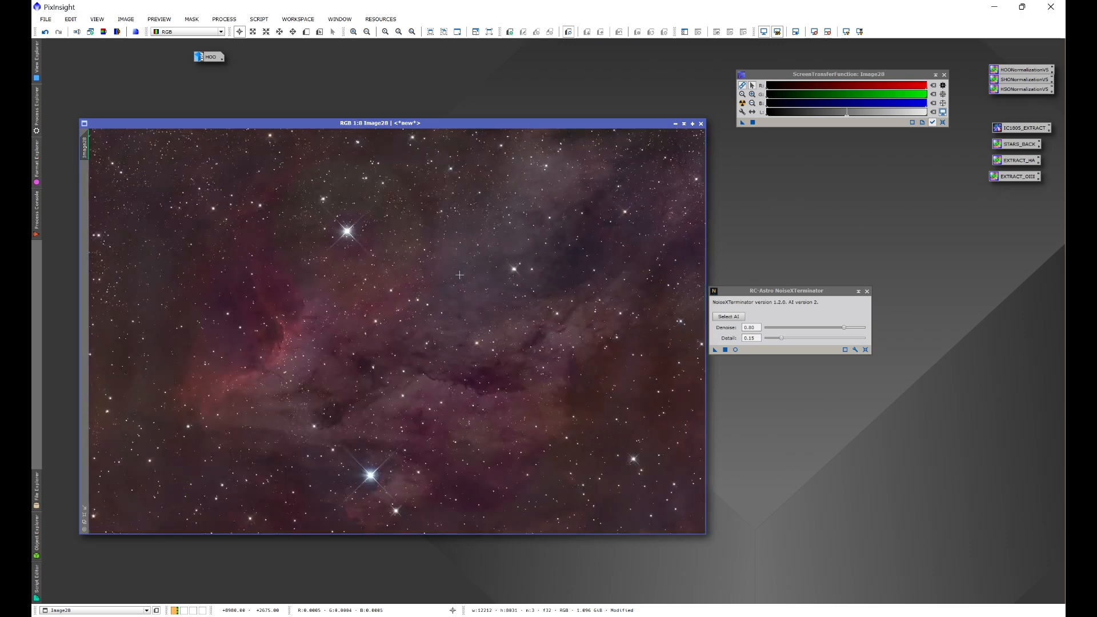
left_click(867, 291)
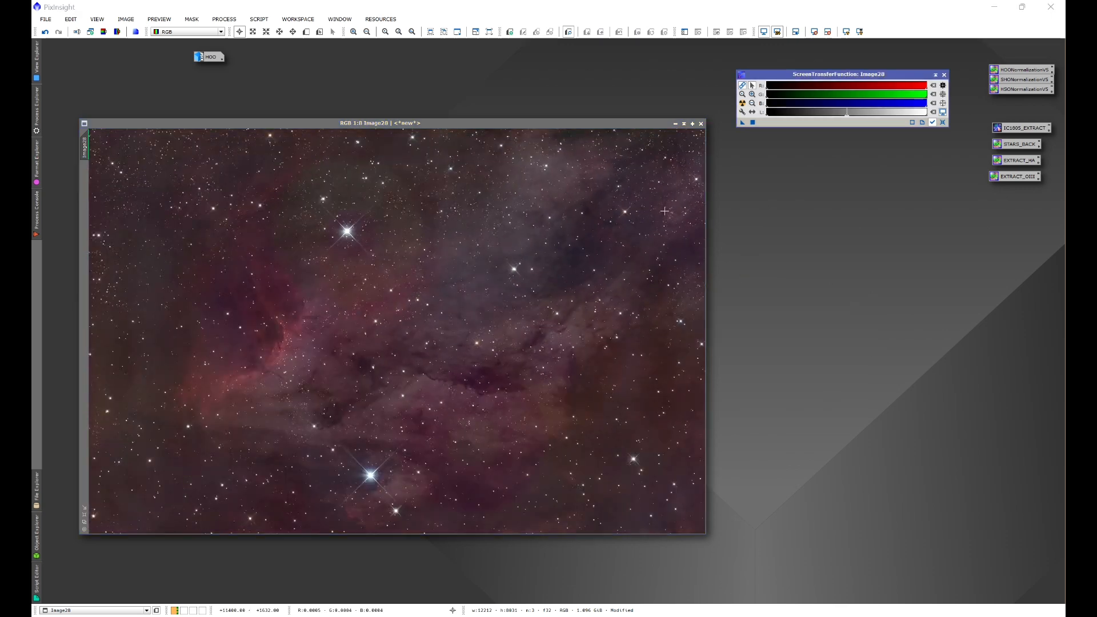
Run StarXTerminator on the RGB image with Generate Star Image and Unscreen Stars enabled, and move the stars image aside
left_click(224, 19)
mouse_move(246, 31)
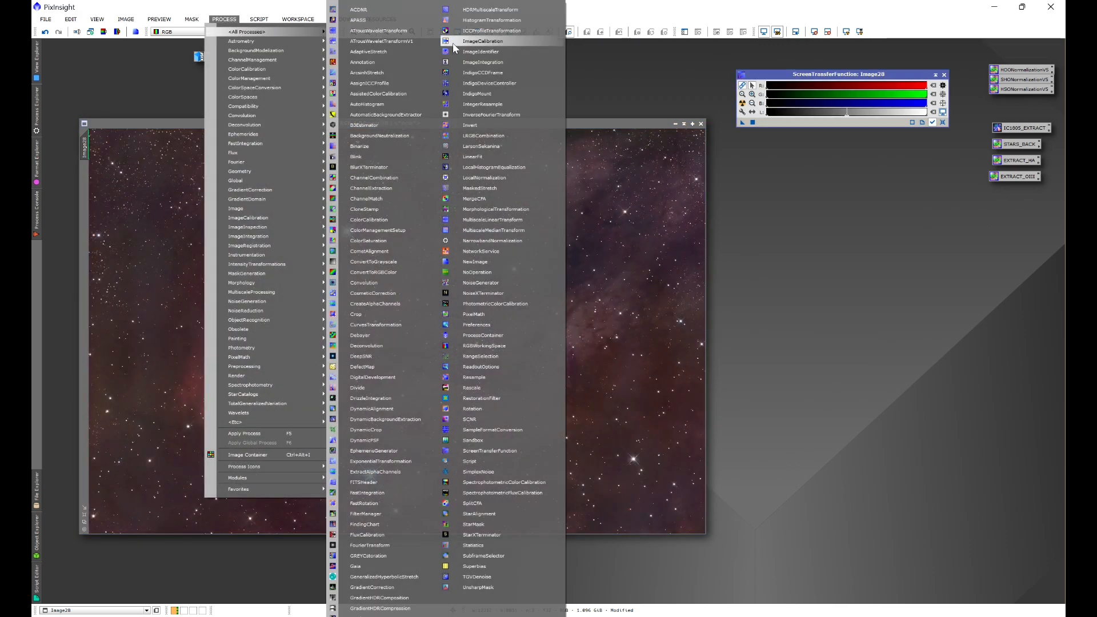
left_click(476, 536)
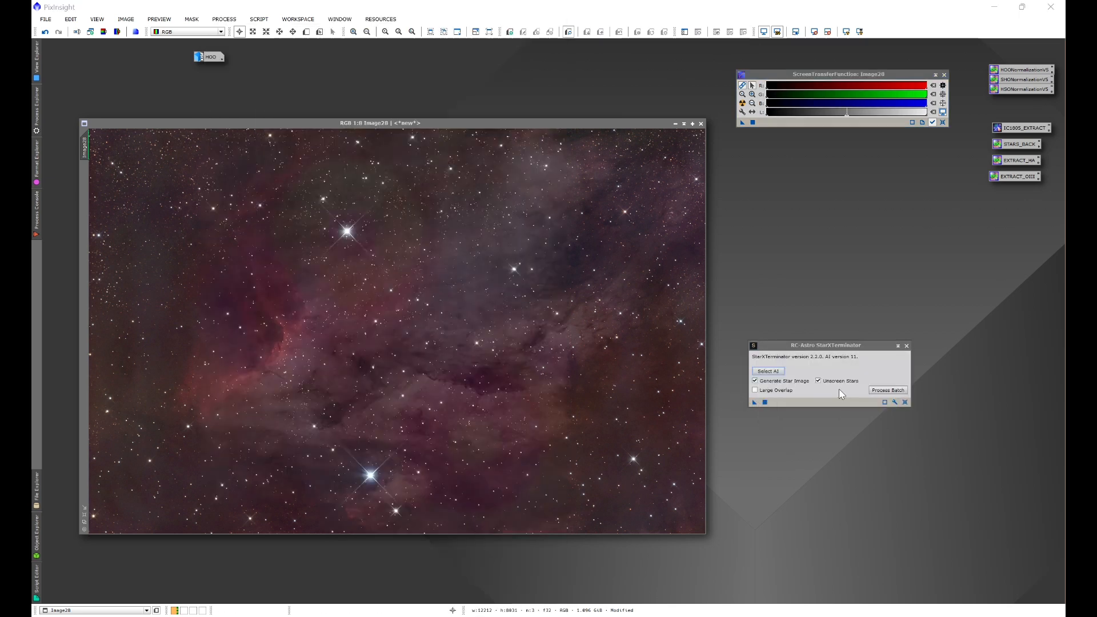
left_click_drag(754, 402, 673, 283)
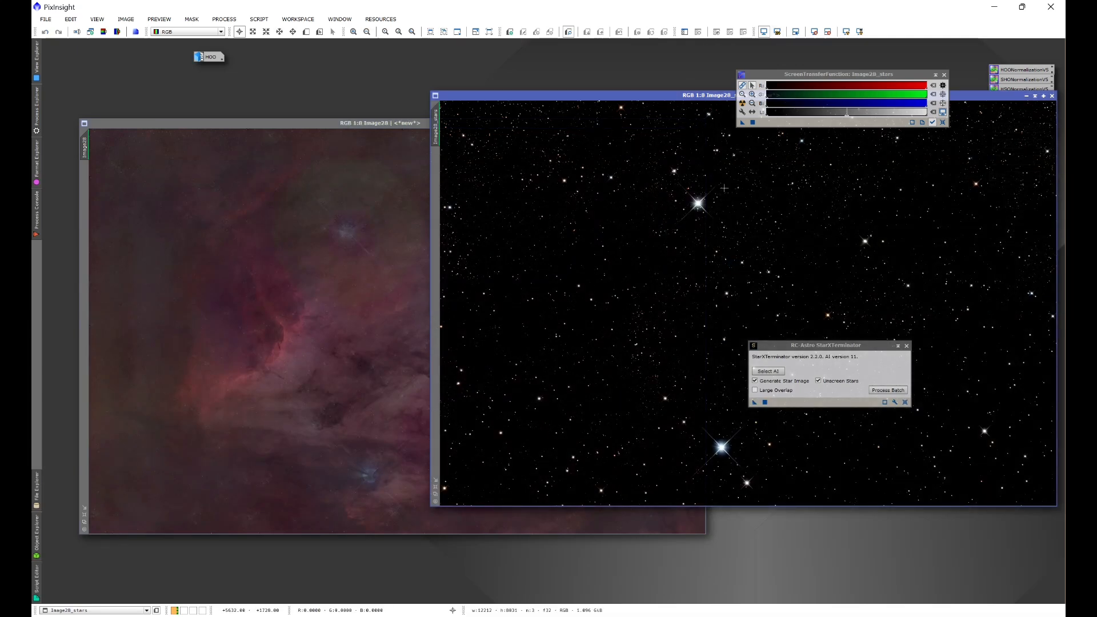
left_click_drag(708, 95, 378, 150)
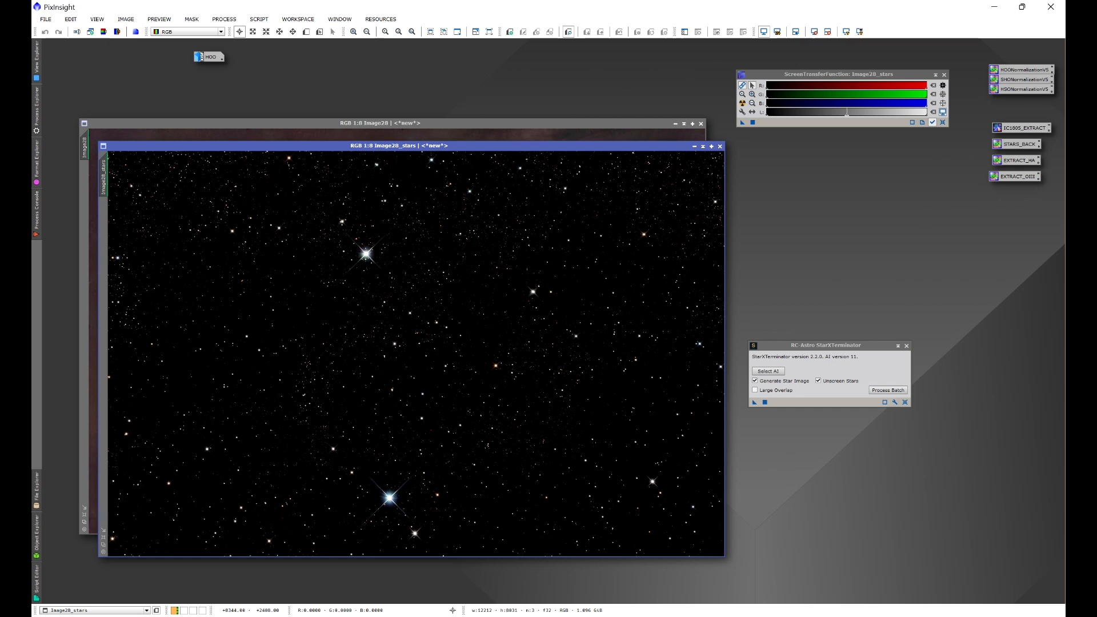
Close the starless RGB image without saving, keep the stars image, and close the StarXTerminator and ScreenTransferFunction windows
left_click(500, 132)
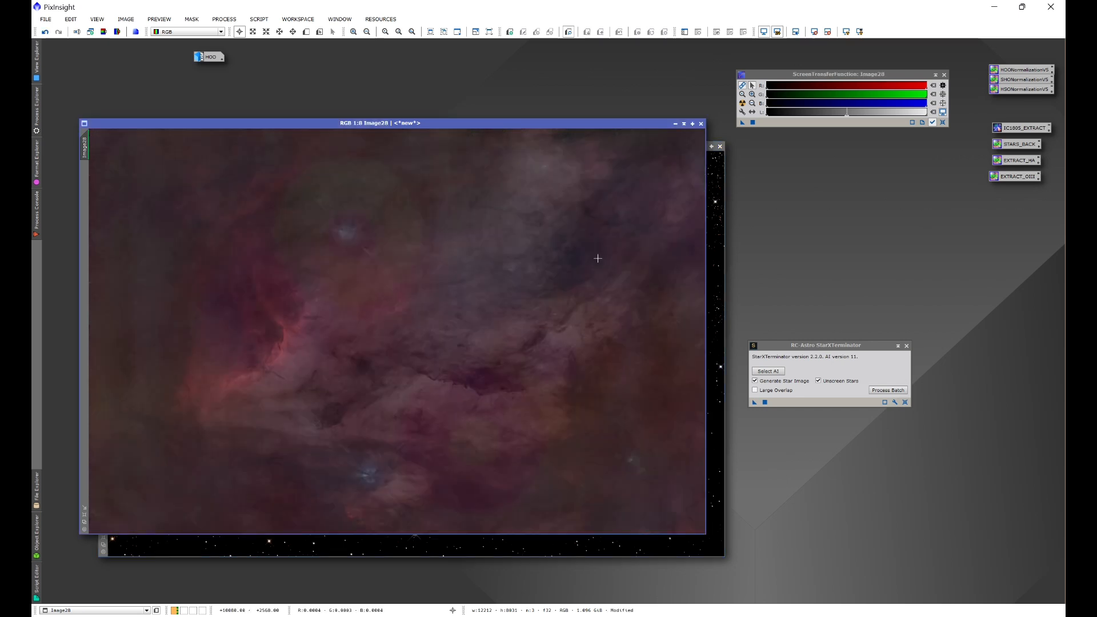
left_click(701, 124)
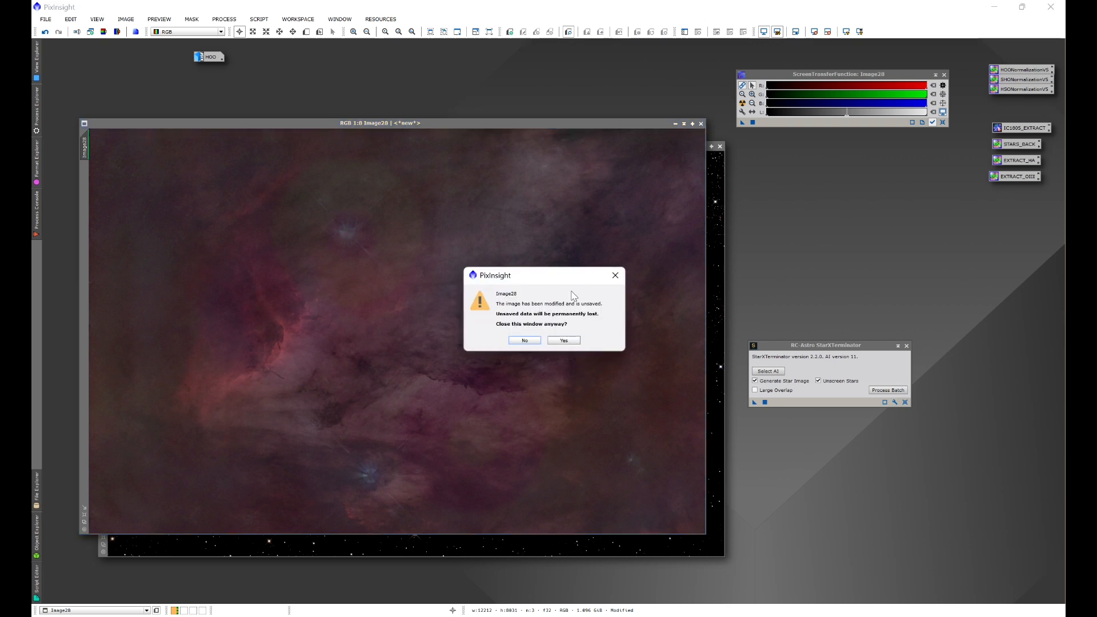
left_click(573, 342)
left_click_drag(570, 148, 558, 128)
left_click(906, 345)
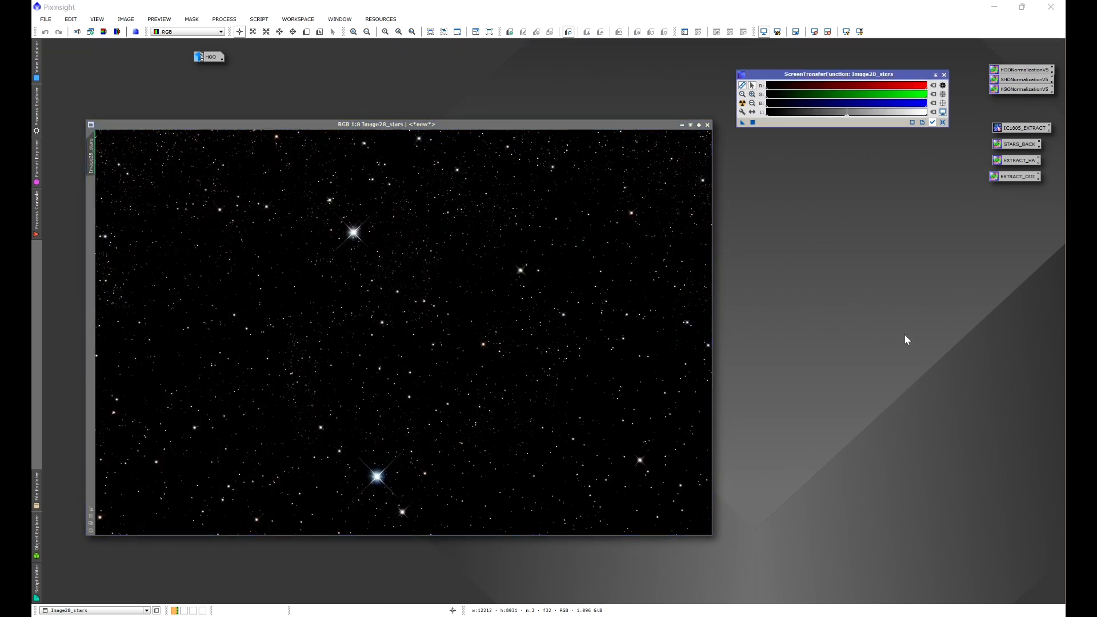
left_click(944, 74)
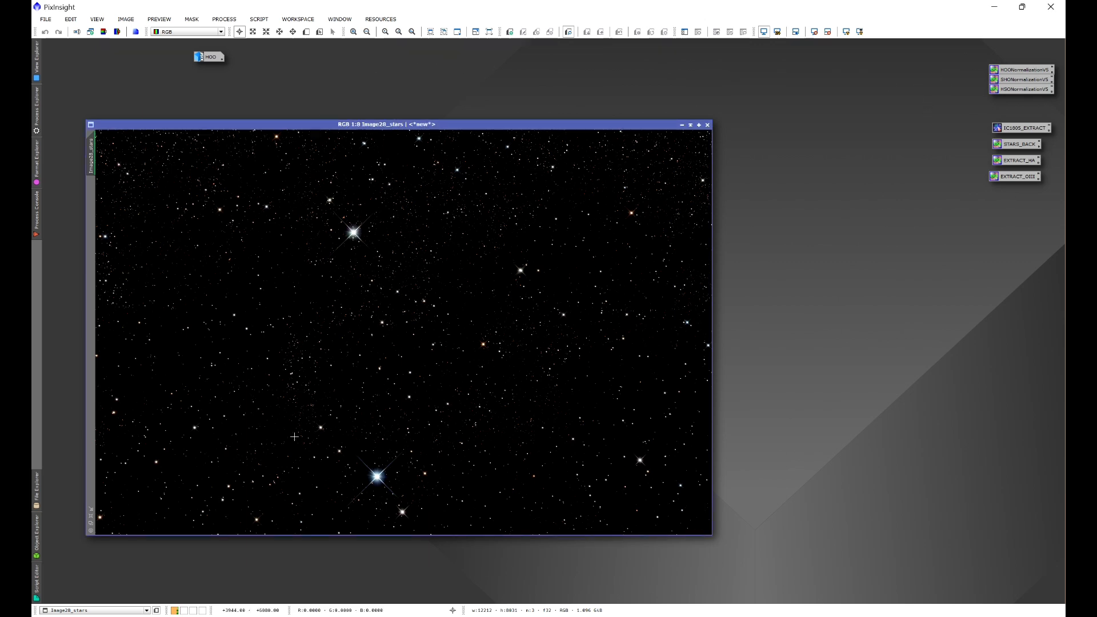
Run the Star Stretch script on the stars image with Stretch Amount 5.00 and Color Boost Amount 1.00, and reposition the stretched image window
left_click(259, 19)
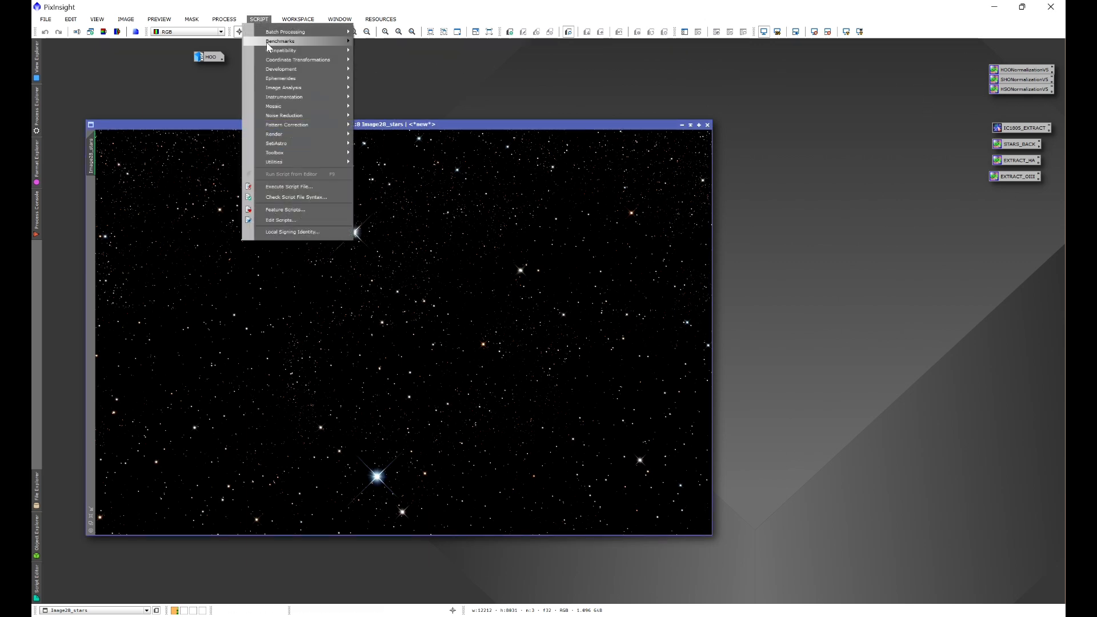
mouse_move(285, 143)
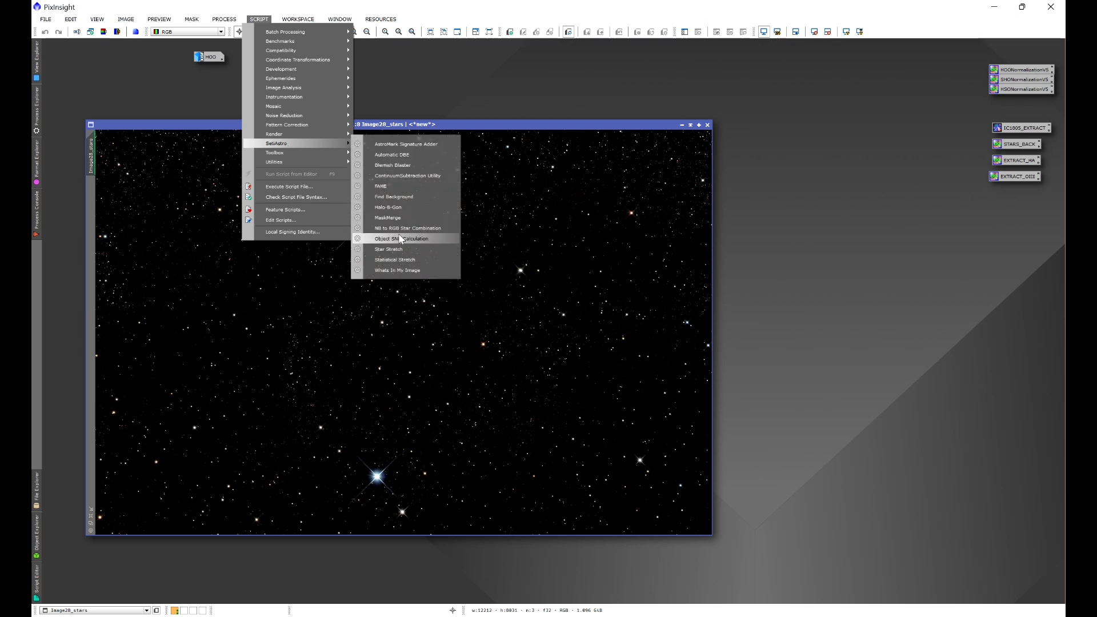
left_click(383, 249)
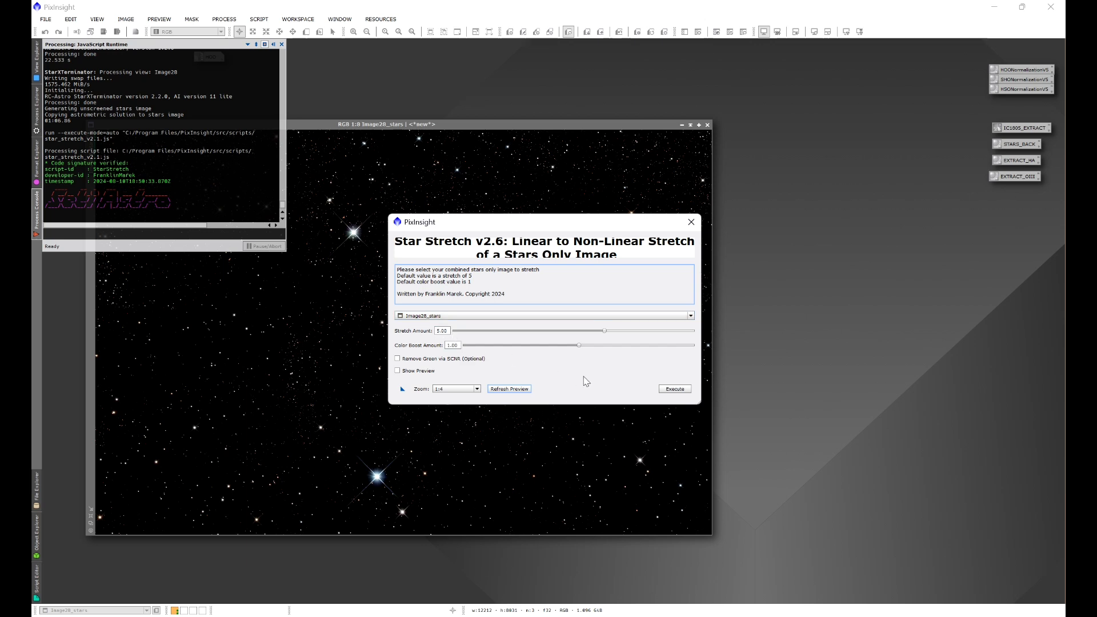
left_click(666, 391)
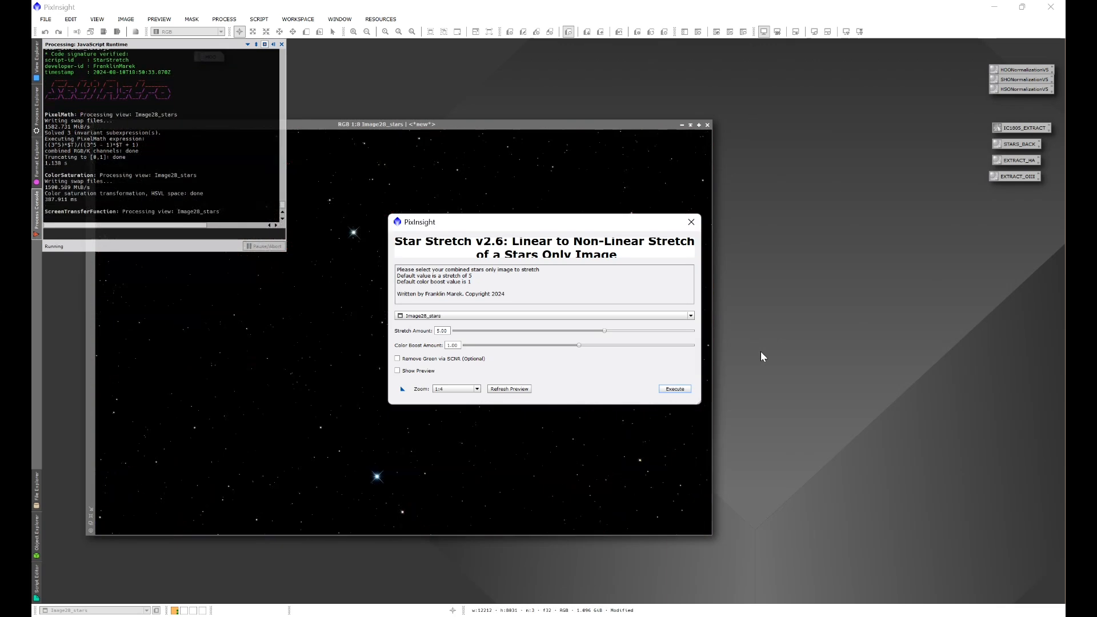
left_click(281, 44)
left_click_drag(326, 129, 449, 110)
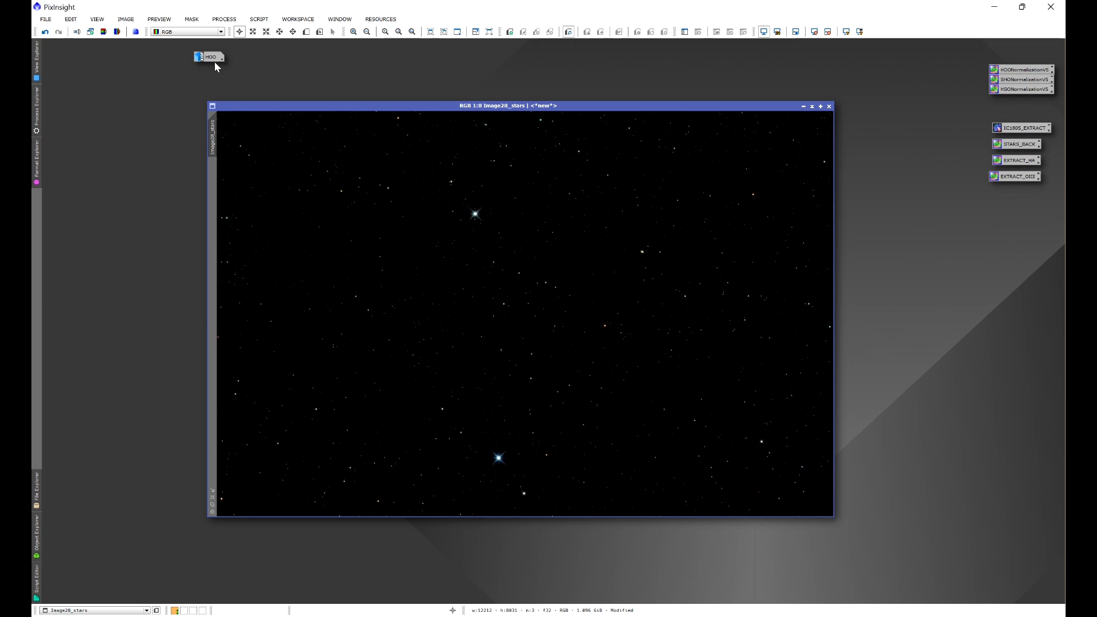
Change the stretched stars image's identifier to HOO_stars
right_click(529, 221)
left_click(560, 250)
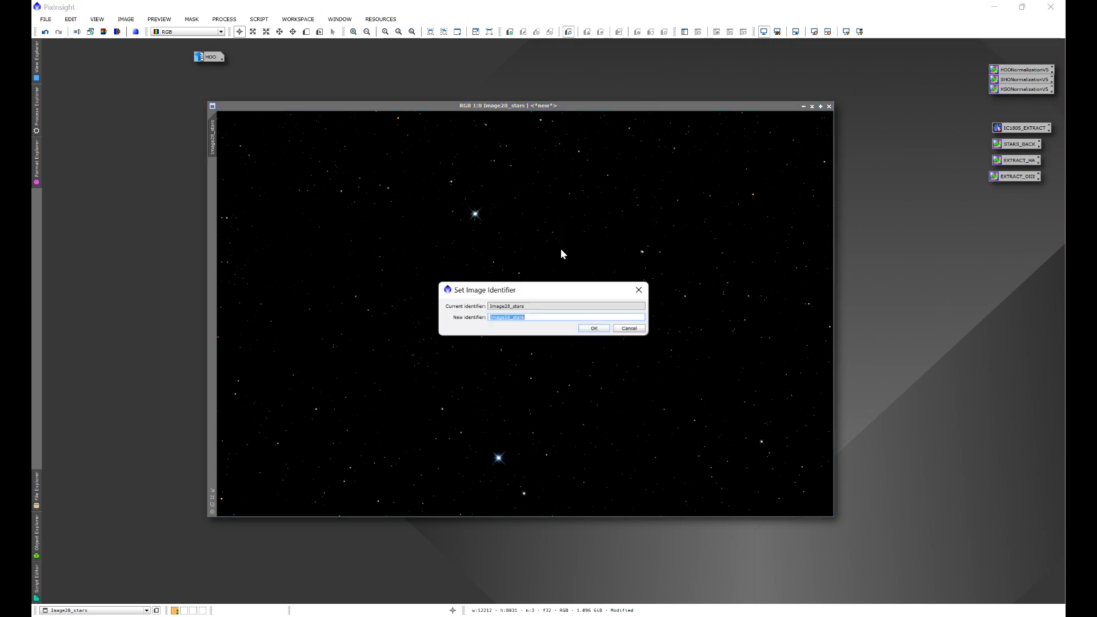
left_click(511, 317)
key("BackSpace")
key("BackSpace")
key("BackSpace")
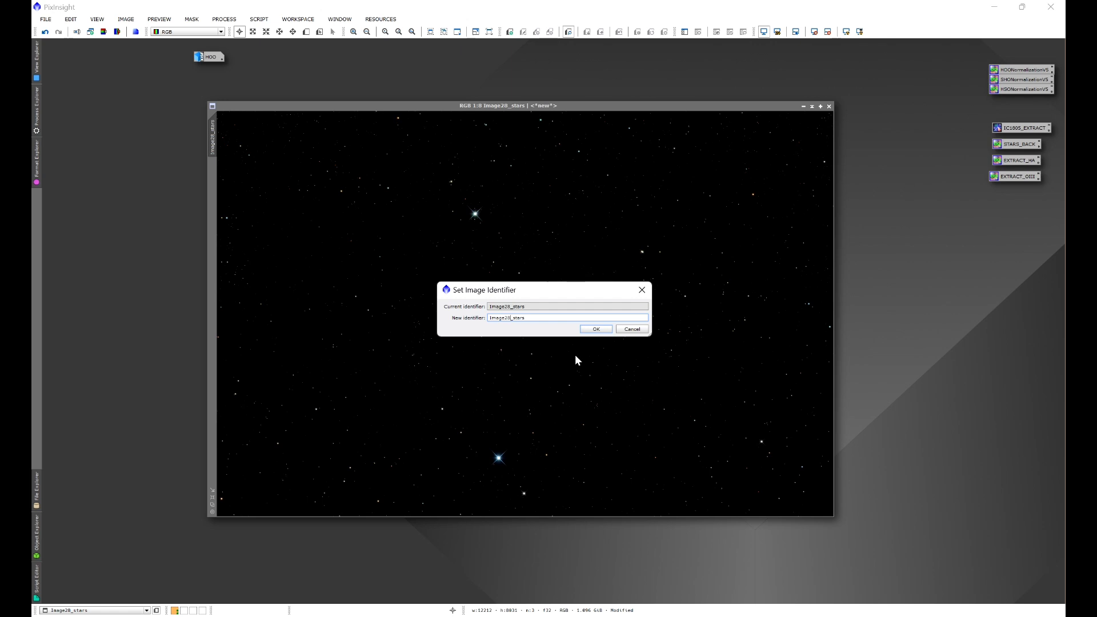
key("BackSpace")
key("BackSpace")
key("BackSpace")
key("BackSpace")
type("HOO")
left_click(596, 329)
Restore the minimized HOO image and apply the saved STARS_BACK PixelMath expression ~(~$T*~$T_stars) to it
double_click(1009, 145)
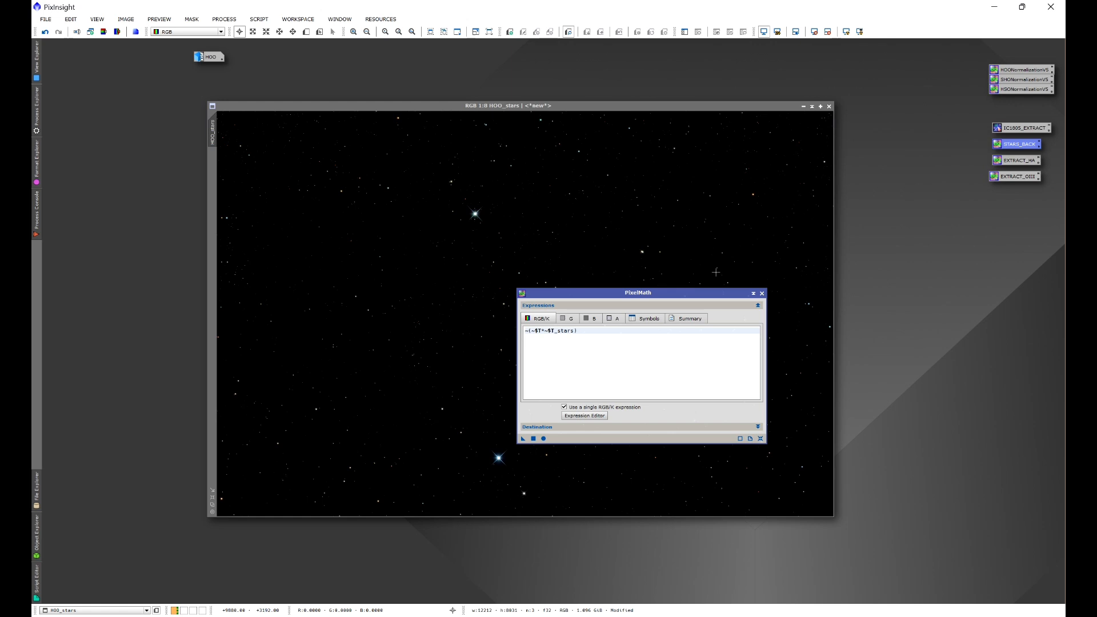
left_click_drag(681, 295, 832, 205)
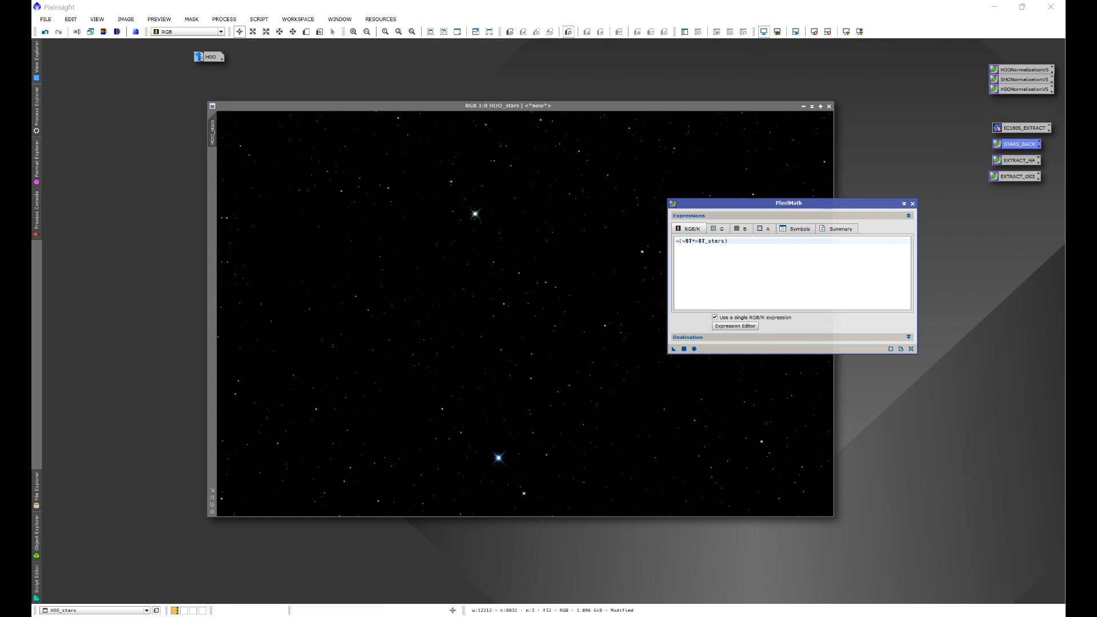
double_click(208, 56)
left_click_drag(749, 209, 838, 203)
left_click_drag(764, 349, 395, 254)
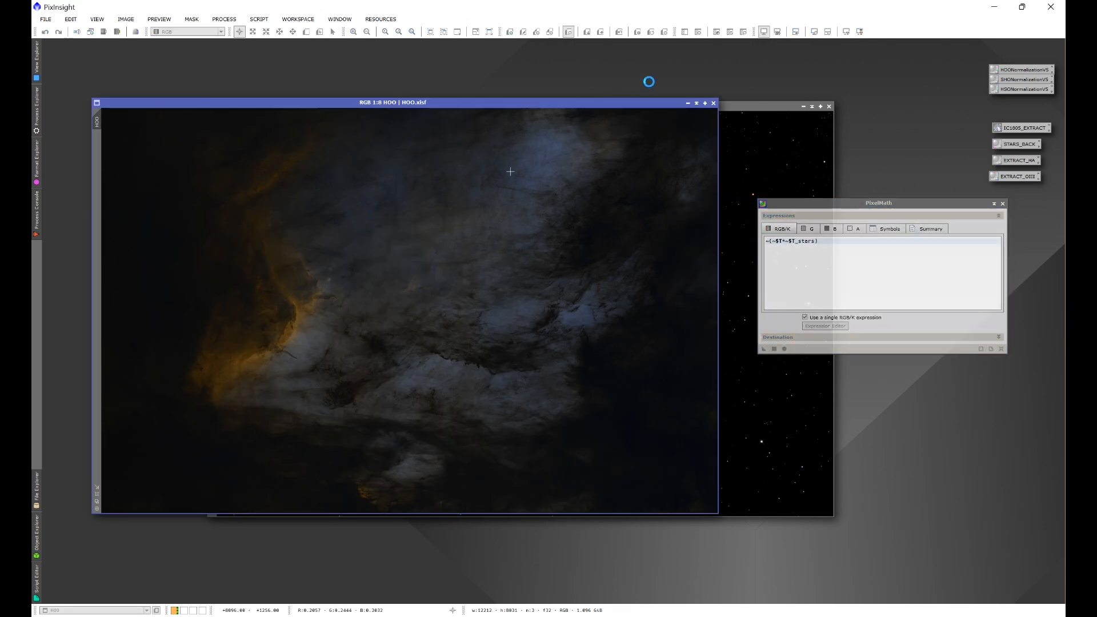